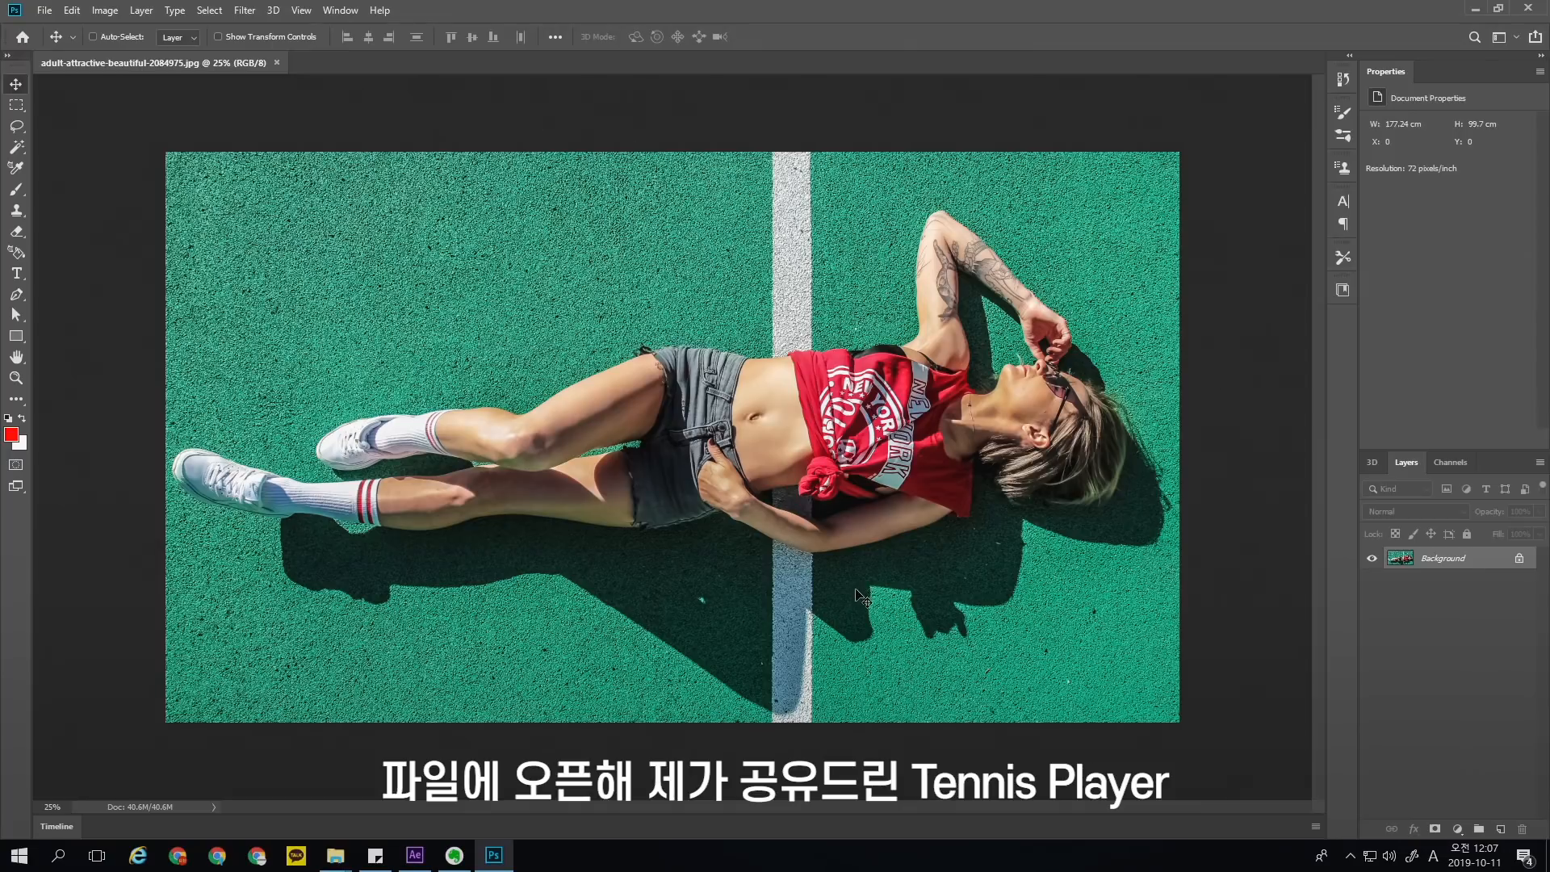
- Select the subject of the tennis player photo automatically and turn the selection into a layer mask
{"action": "left_click", "coordinate": [210, 11]}
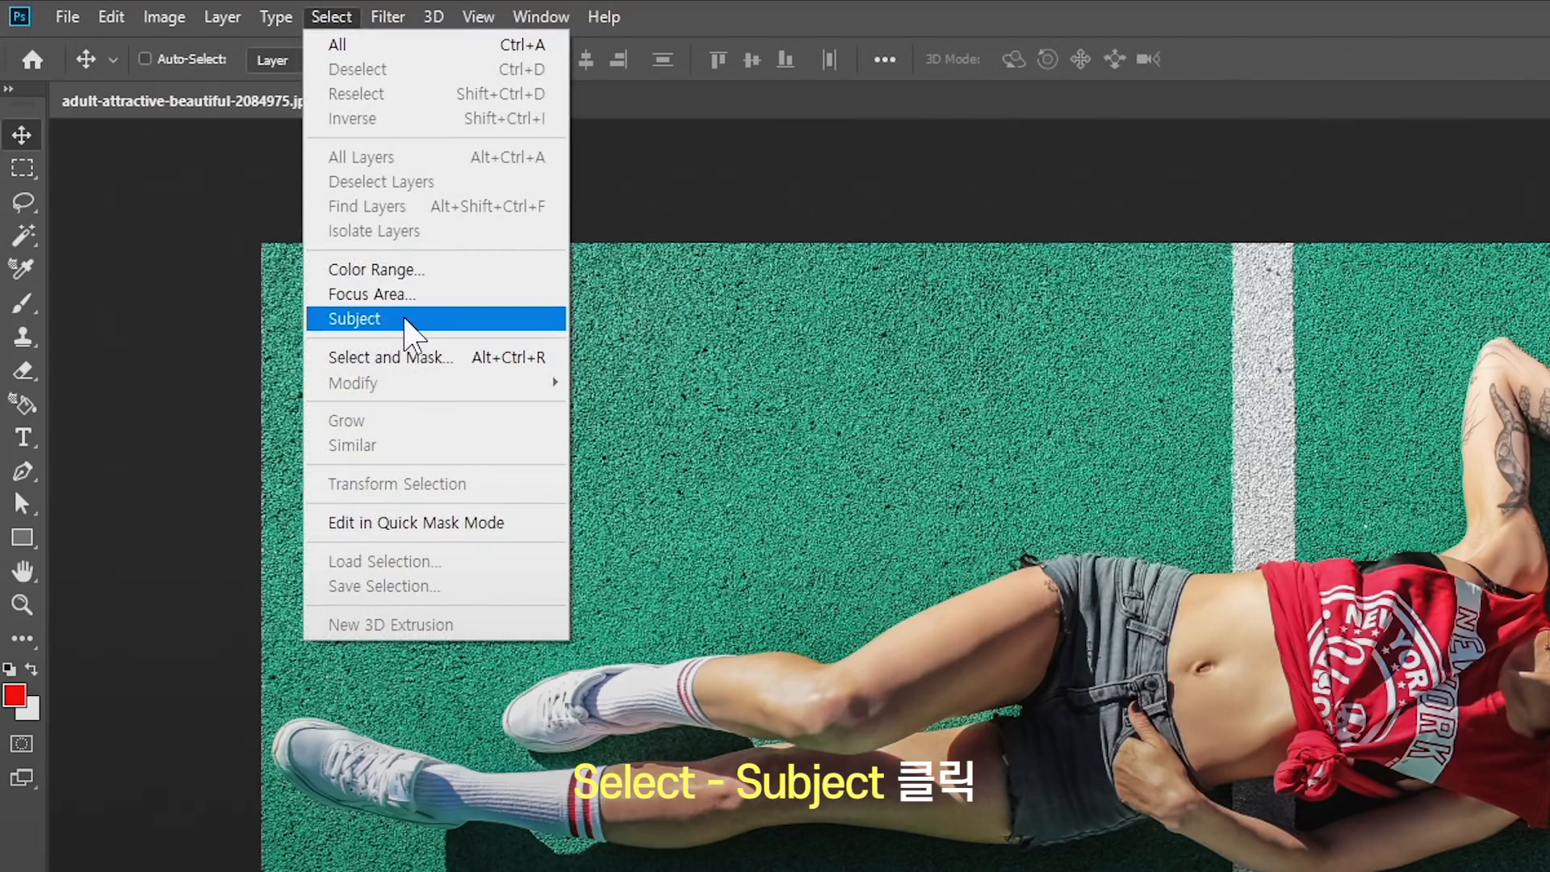
{"action": "left_click", "coordinate": [409, 320]}
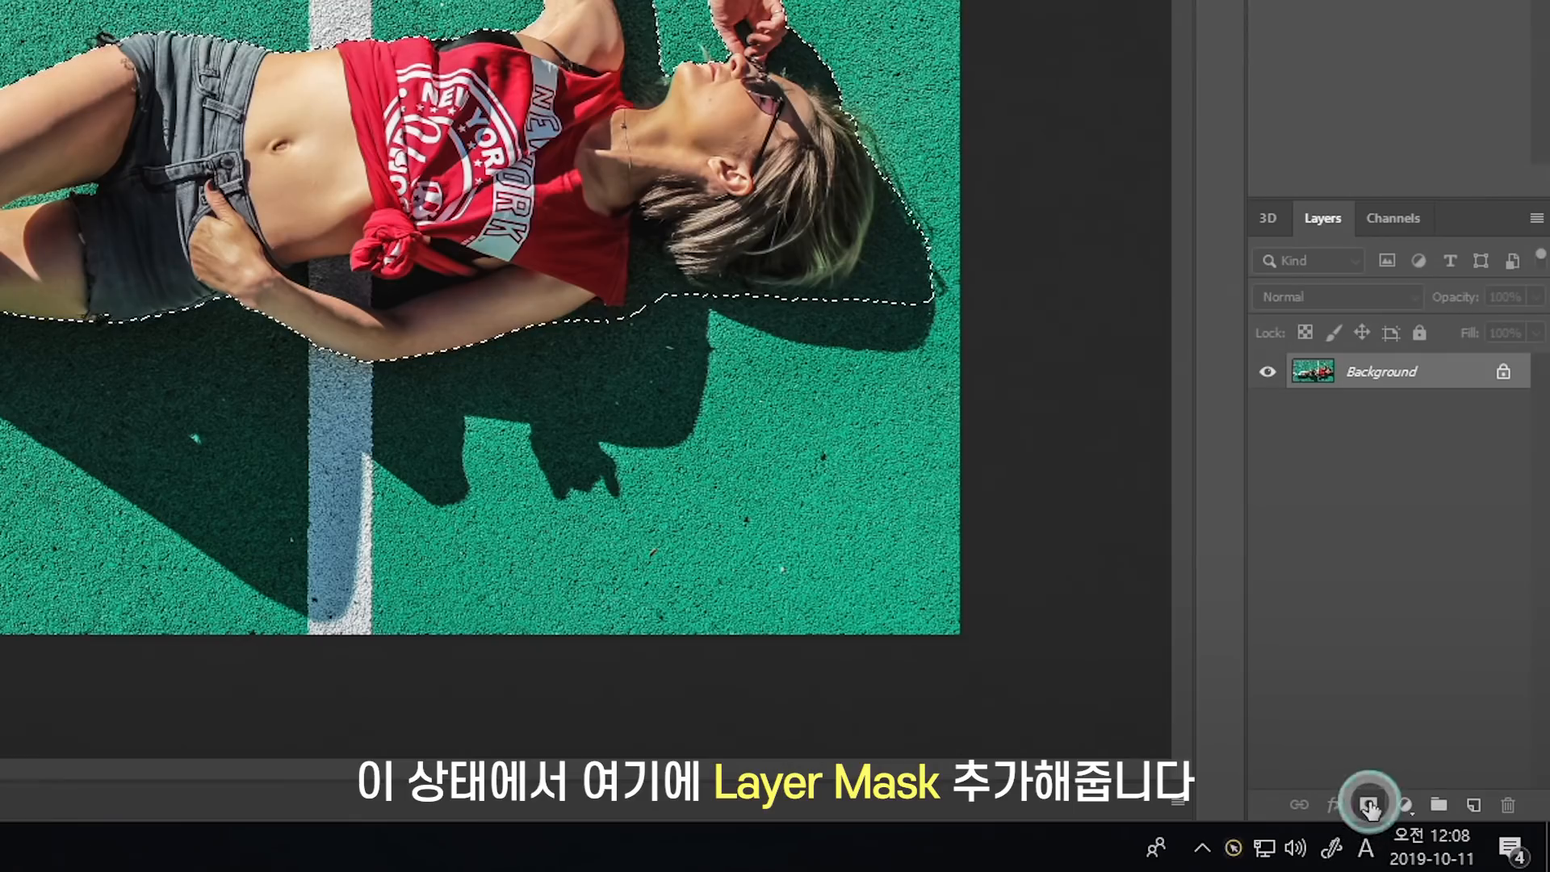
{"action": "left_click", "coordinate": [1434, 830]}
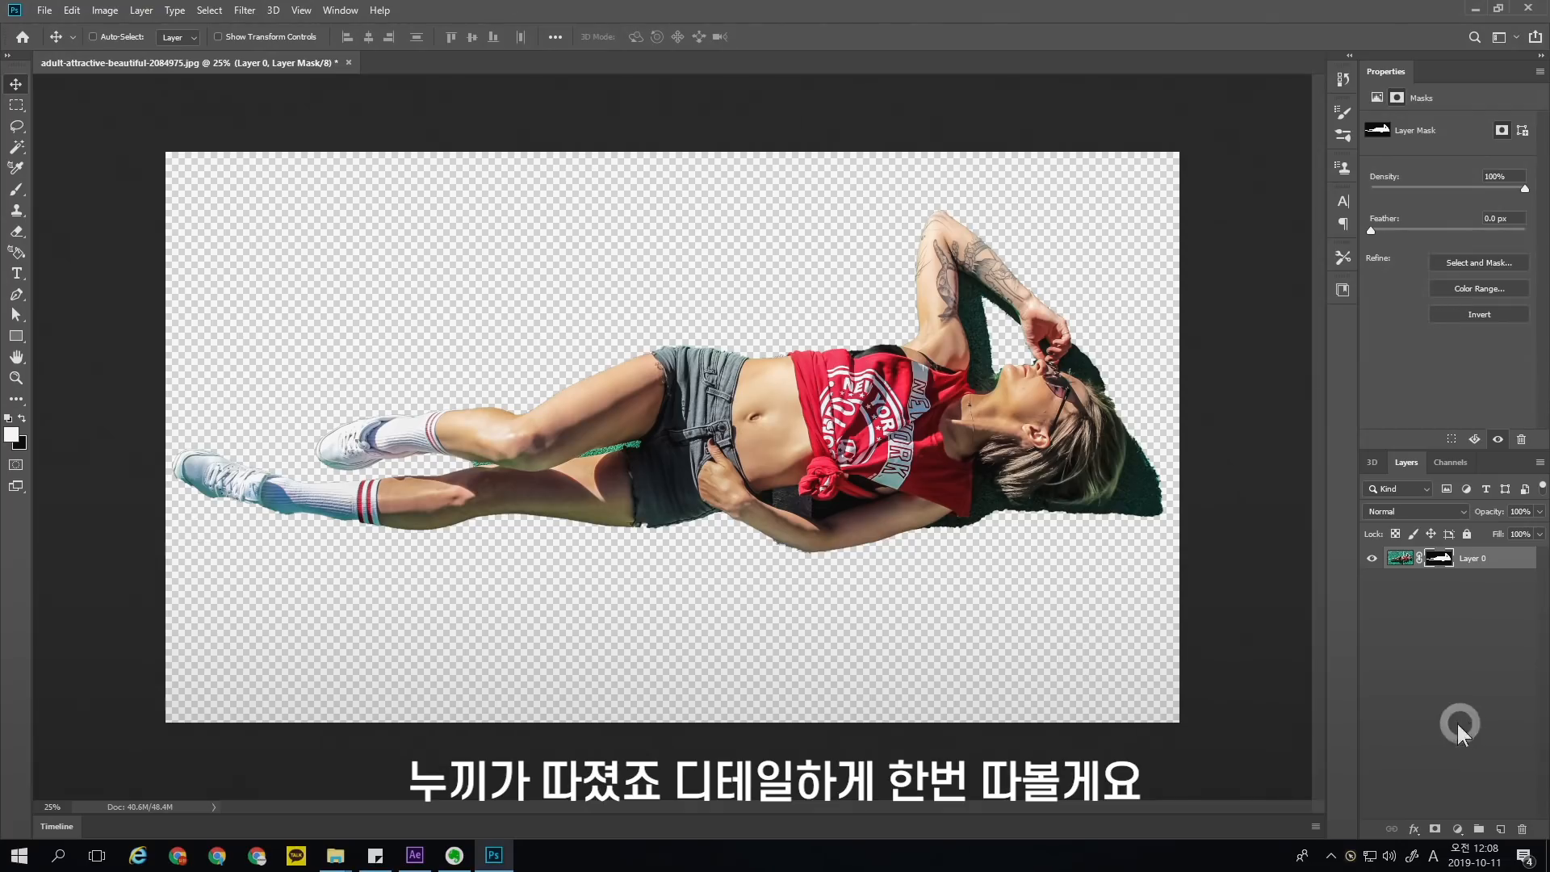
- Set up a black Hard Round Pressure Size brush for painting on the layer mask
{"action": "key", "text": "z"}
{"action": "mouse_move", "coordinate": [1009, 513]}
{"action": "left_mouse_down"}
{"action": "mouse_move", "coordinate": [1027, 519]}
{"action": "mouse_move", "coordinate": [823, 471]}
{"action": "left_mouse_up"}
{"action": "key", "text": "b"}
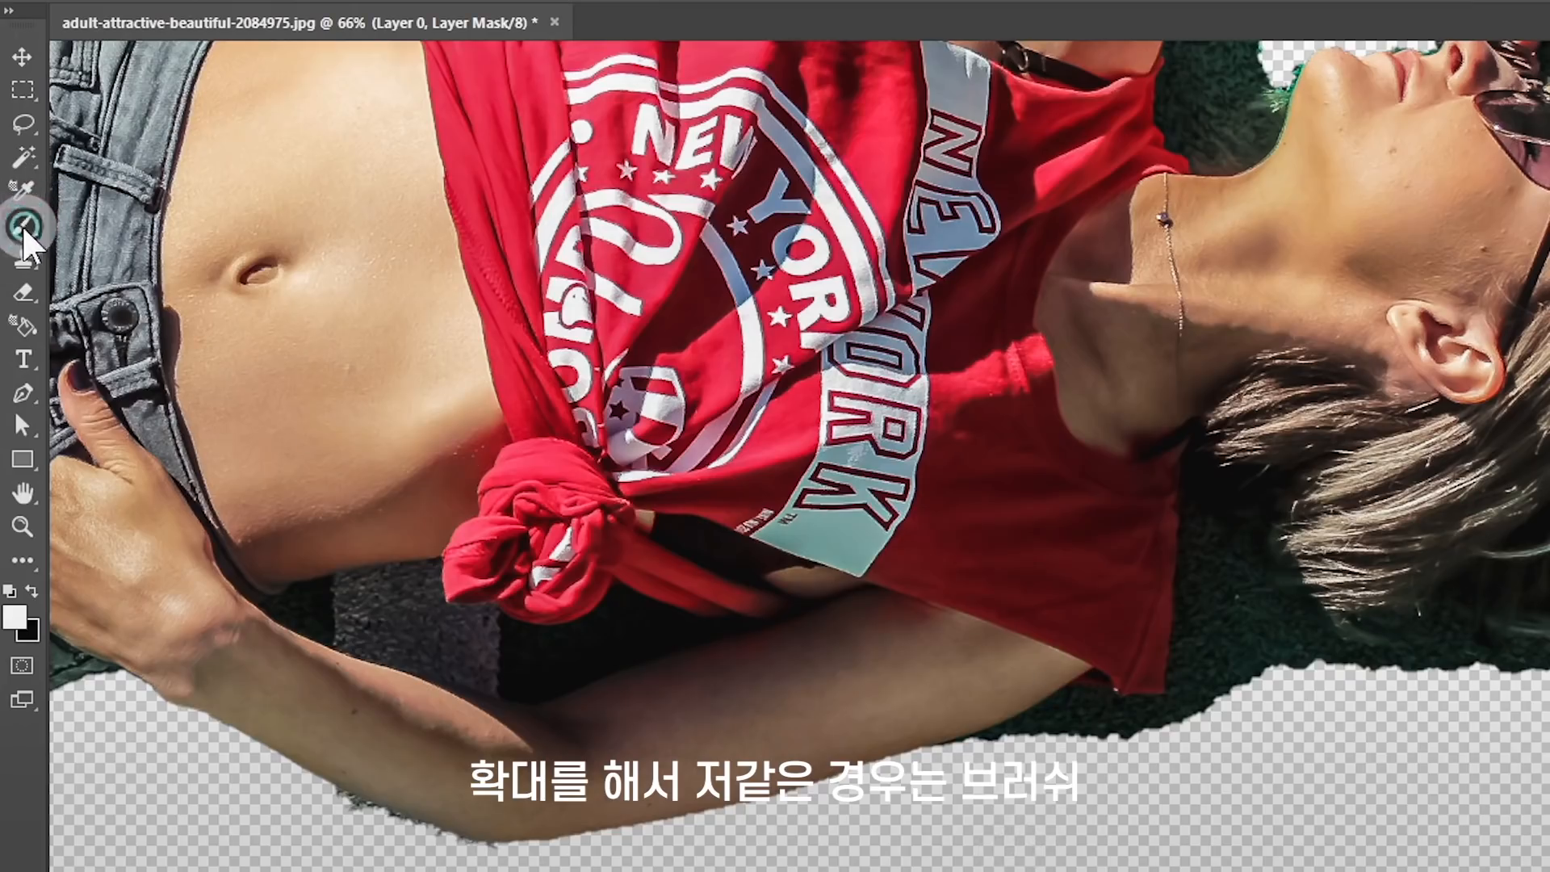
{"action": "left_click", "coordinate": [30, 591]}
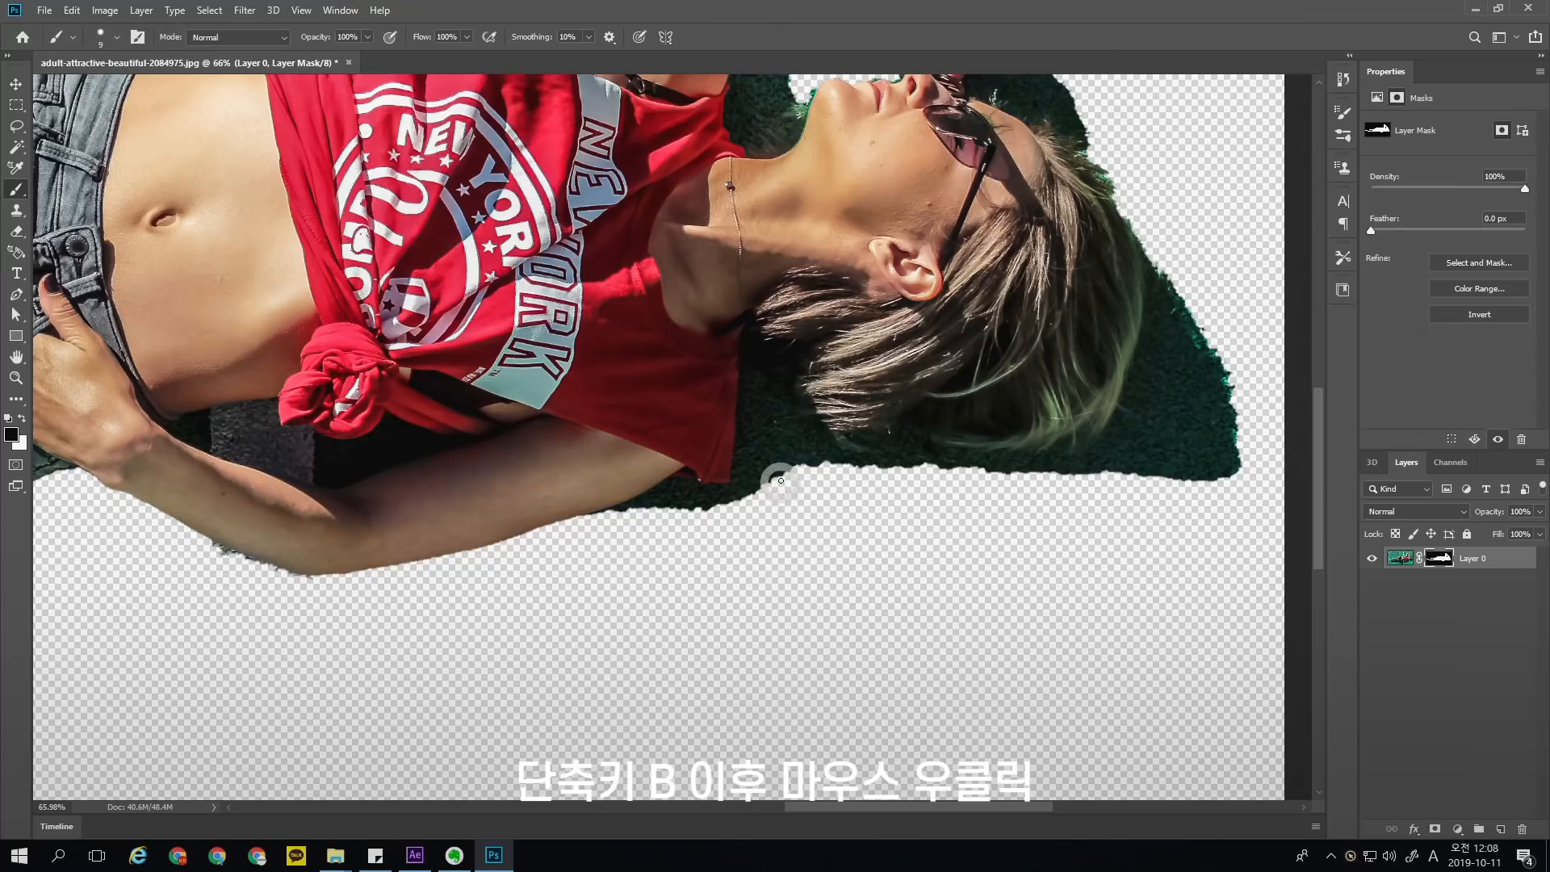
{"action": "right_click", "coordinate": [1260, 685]}
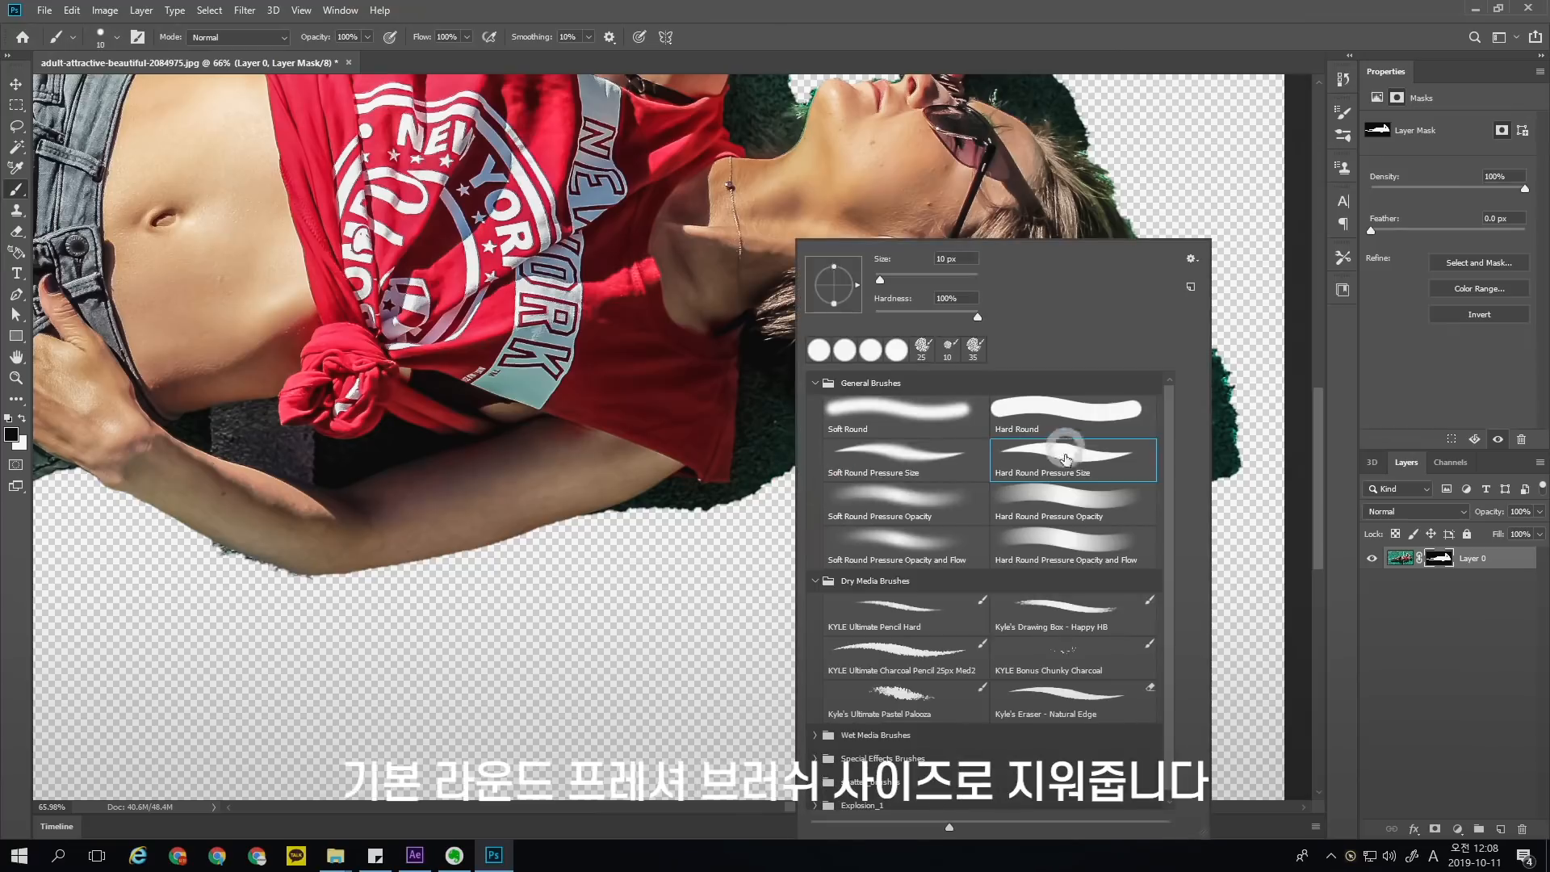
{"action": "left_click", "coordinate": [1038, 477]}
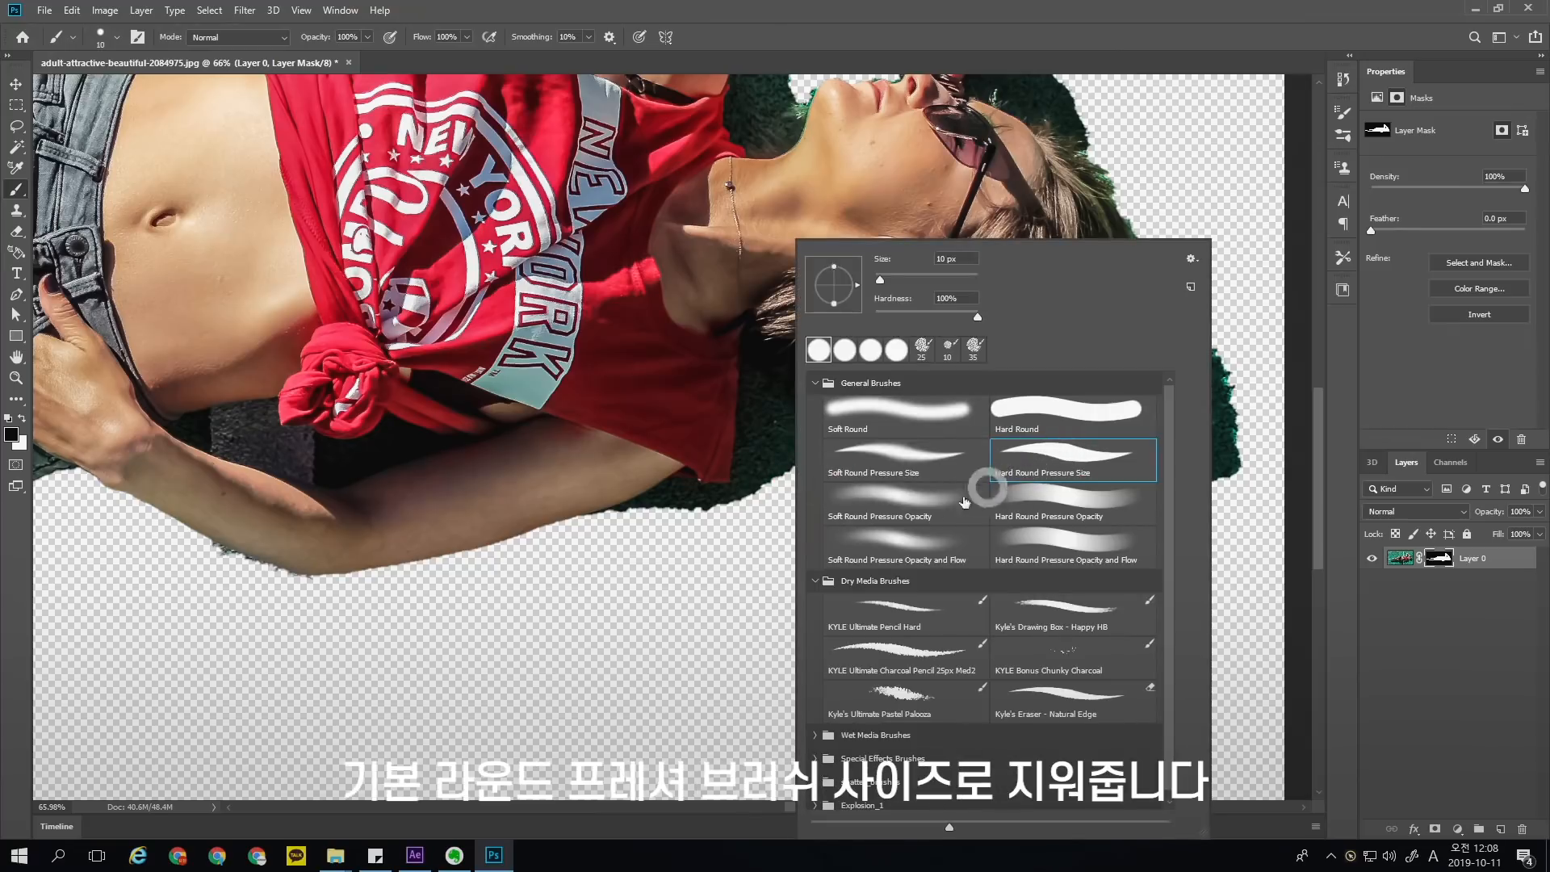
{"action": "left_click", "coordinate": [746, 519]}
- Enlarge the brush to 80 px and mask out the leftover green court around the woman's shirt, hair and head
{"action": "key", "text": "bracketright"}
{"action": "key", "text": "bracketright"}
{"action": "key", "text": "bracketright"}
{"action": "key", "text": "bracketright"}
{"action": "key", "text": "bracketright"}
{"action": "key", "text": "bracketright"}
{"action": "mouse_move", "coordinate": [747, 505]}
{"action": "left_mouse_down"}
{"action": "mouse_move", "coordinate": [750, 406]}
{"action": "mouse_move", "coordinate": [786, 467]}
{"action": "mouse_move", "coordinate": [776, 430]}
{"action": "mouse_move", "coordinate": [781, 487]}
{"action": "mouse_move", "coordinate": [741, 435]}
{"action": "mouse_move", "coordinate": [732, 518]}
{"action": "mouse_move", "coordinate": [738, 367]}
{"action": "mouse_move", "coordinate": [782, 421]}
{"action": "mouse_move", "coordinate": [769, 412]}
{"action": "mouse_move", "coordinate": [1132, 477]}
{"action": "mouse_move", "coordinate": [872, 565]}
{"action": "mouse_move", "coordinate": [894, 539]}
{"action": "mouse_move", "coordinate": [828, 577]}
{"action": "mouse_move", "coordinate": [901, 436]}
{"action": "mouse_move", "coordinate": [901, 368]}
{"action": "mouse_move", "coordinate": [908, 481]}
{"action": "mouse_move", "coordinate": [946, 396]}
{"action": "mouse_move", "coordinate": [1000, 465]}
{"action": "mouse_move", "coordinate": [995, 416]}
{"action": "mouse_move", "coordinate": [975, 527]}
{"action": "mouse_move", "coordinate": [944, 520]}
{"action": "left_mouse_up"}
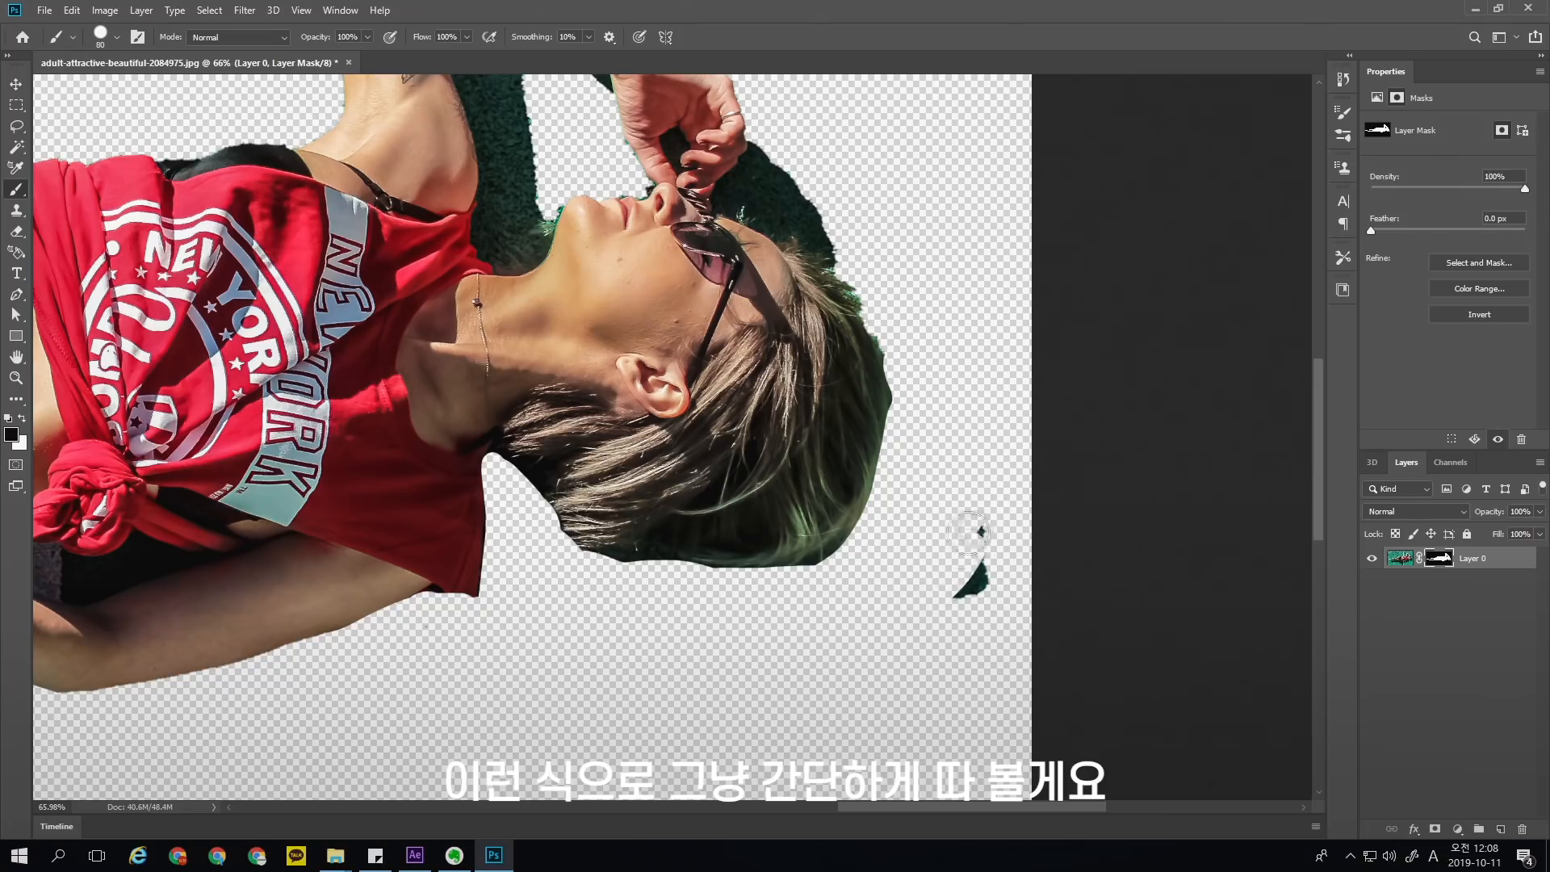
{"action": "left_click_drag", "start_coordinate": [770, 250], "coordinate": [932, 510]}
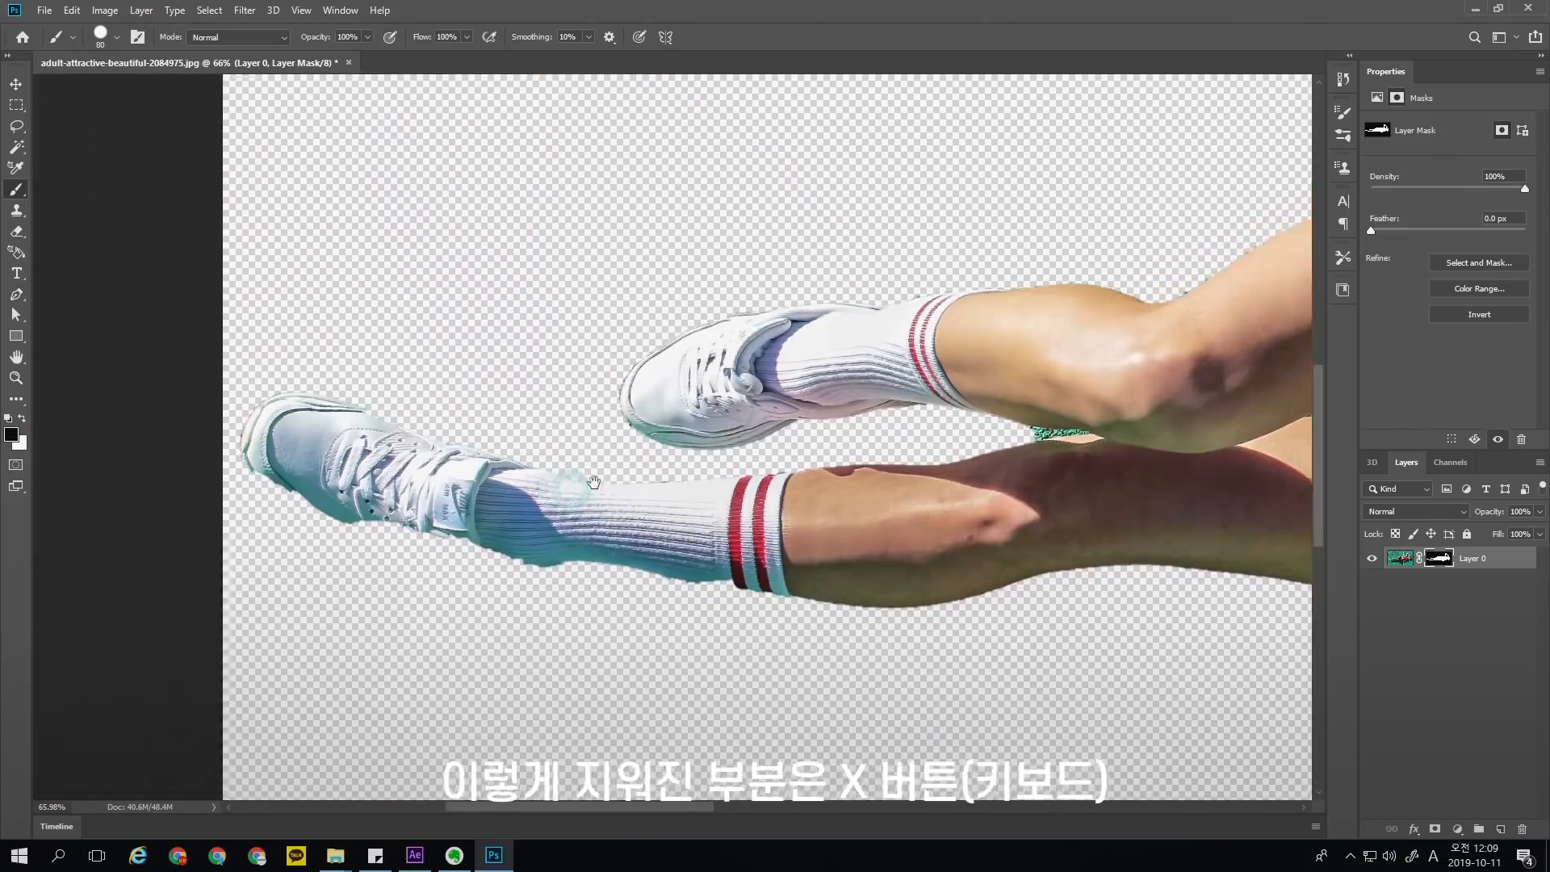
- Refine the mask around the lower shoe and sock, painting back missing parts and hiding the leftover court
{"action": "left_click_drag", "start_coordinate": [266, 430], "coordinate": [456, 426]}
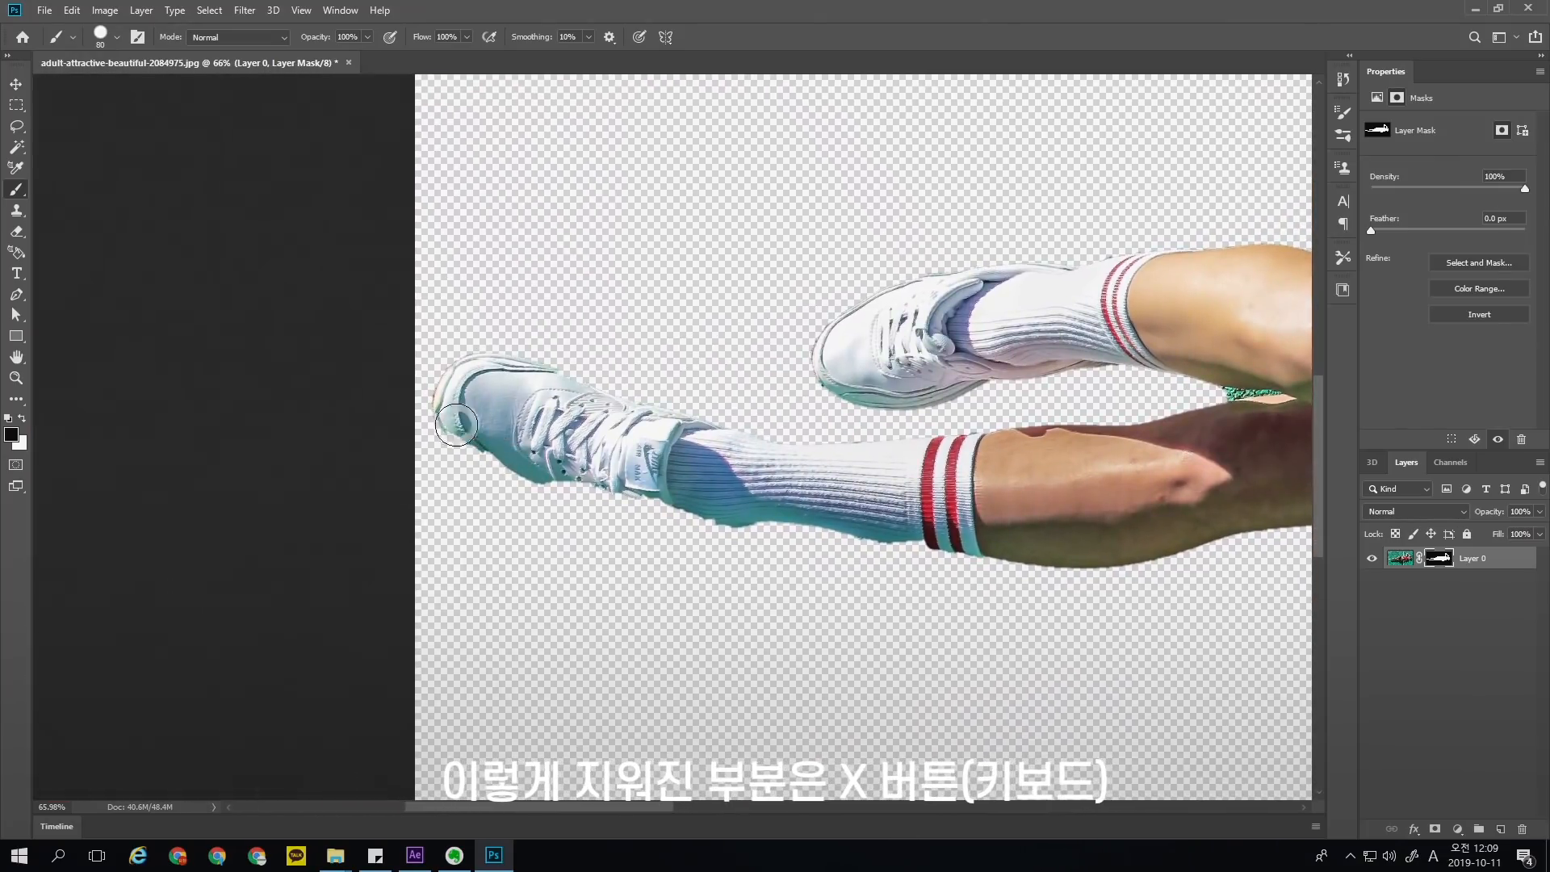
{"action": "key", "text": "x"}
{"action": "mouse_move", "coordinate": [460, 416]}
{"action": "left_mouse_down"}
{"action": "mouse_move", "coordinate": [517, 469]}
{"action": "mouse_move", "coordinate": [472, 414]}
{"action": "mouse_move", "coordinate": [640, 492]}
{"action": "mouse_move", "coordinate": [578, 488]}
{"action": "mouse_move", "coordinate": [616, 480]}
{"action": "mouse_move", "coordinate": [737, 510]}
{"action": "mouse_move", "coordinate": [572, 490]}
{"action": "mouse_move", "coordinate": [689, 504]}
{"action": "left_mouse_up"}
{"action": "key", "text": "x"}
{"action": "mouse_move", "coordinate": [535, 515]}
{"action": "left_mouse_down"}
{"action": "mouse_move", "coordinate": [728, 558]}
{"action": "mouse_move", "coordinate": [836, 548]}
{"action": "mouse_move", "coordinate": [744, 518]}
{"action": "mouse_move", "coordinate": [998, 526]}
{"action": "mouse_move", "coordinate": [774, 525]}
{"action": "mouse_move", "coordinate": [910, 526]}
{"action": "left_mouse_up"}
{"action": "key", "text": "x"}
{"action": "left_click", "coordinate": [741, 517]}
{"action": "key", "text": "x"}
{"action": "left_click_drag", "start_coordinate": [767, 541], "coordinate": [872, 557]}
- Paint back the missing mask edge along the underside of the lower leg
{"action": "left_click_drag", "start_coordinate": [1130, 460], "coordinate": [699, 491]}
{"action": "key", "text": "x"}
{"action": "mouse_move", "coordinate": [702, 592]}
{"action": "left_mouse_down"}
{"action": "mouse_move", "coordinate": [649, 595]}
{"action": "mouse_move", "coordinate": [666, 593]}
{"action": "left_mouse_up"}
{"action": "key", "text": "x"}
{"action": "key", "text": "z"}
{"action": "left_click_drag", "start_coordinate": [878, 512], "coordinate": [795, 515]}
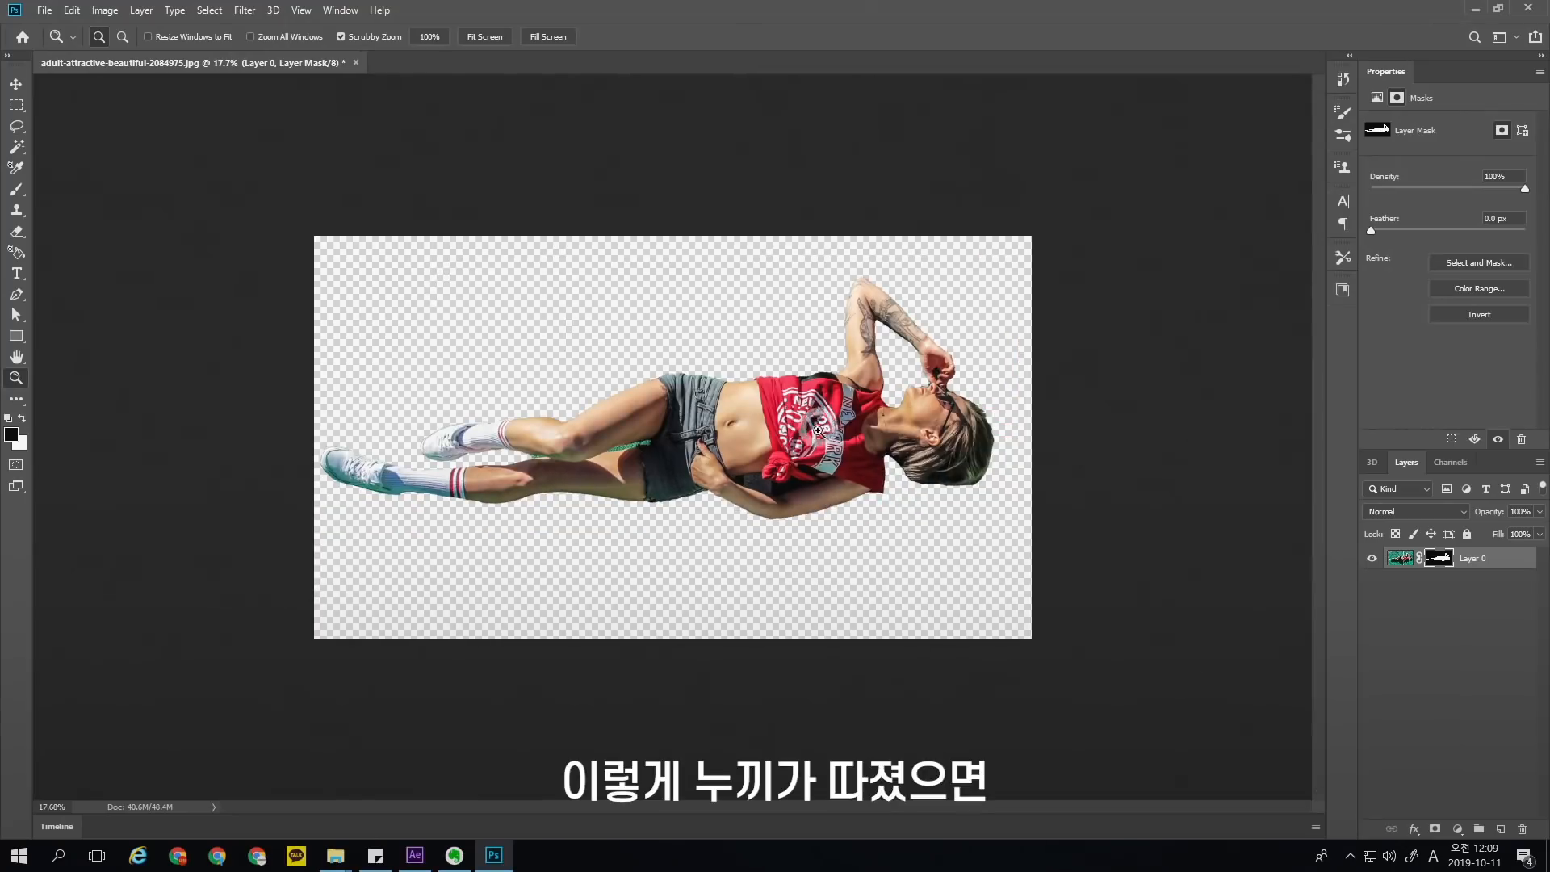
- Save a copy of the cut-out player image, choosing PNG as the file format
{"action": "left_click", "coordinate": [45, 10]}
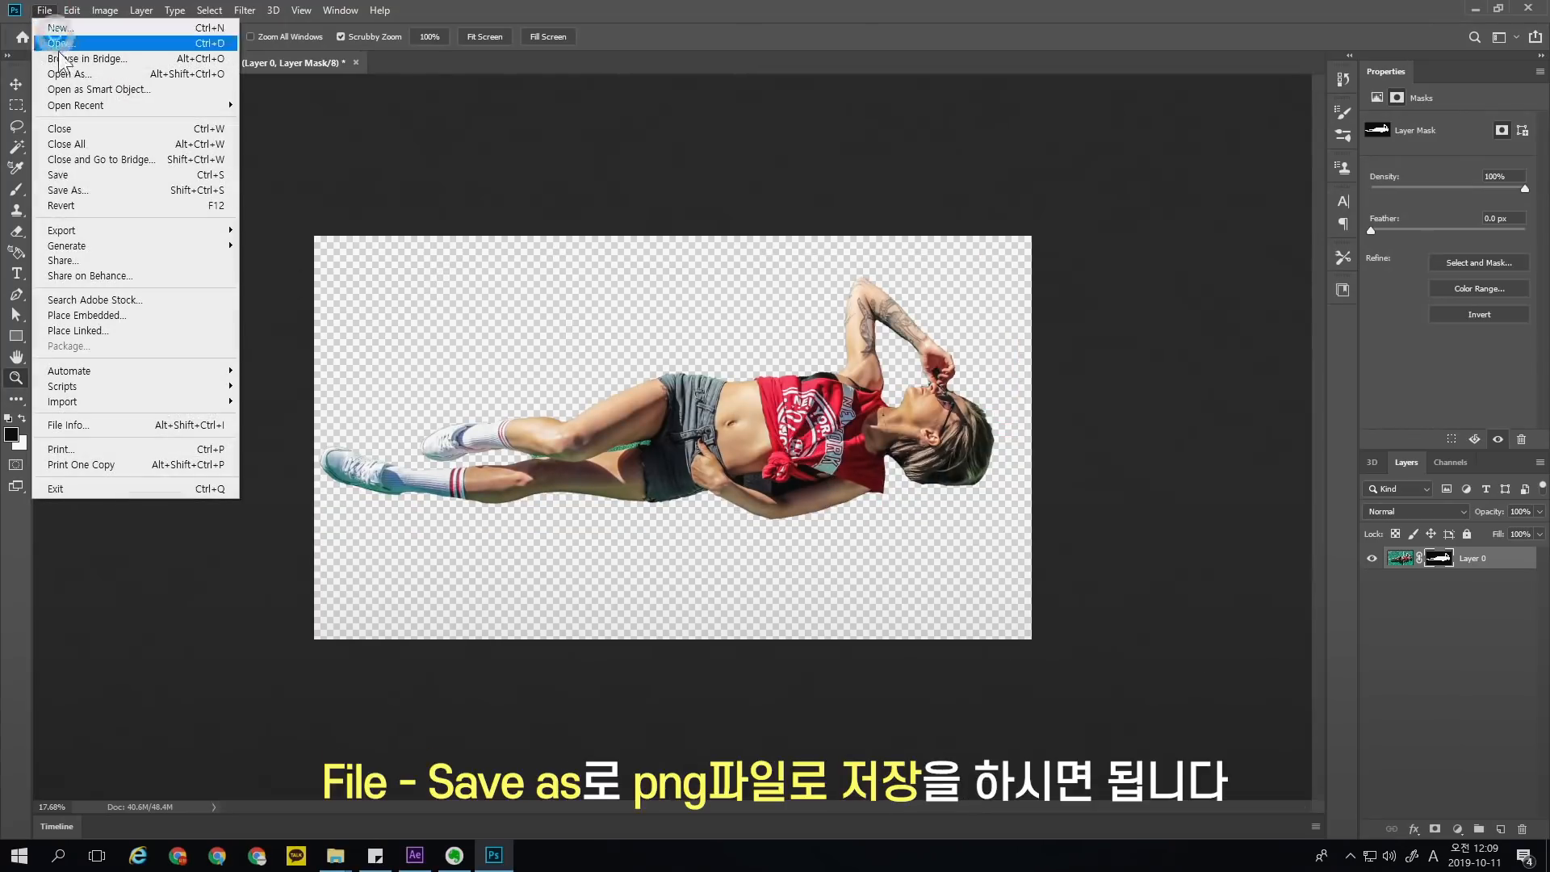
{"action": "left_click", "coordinate": [133, 191]}
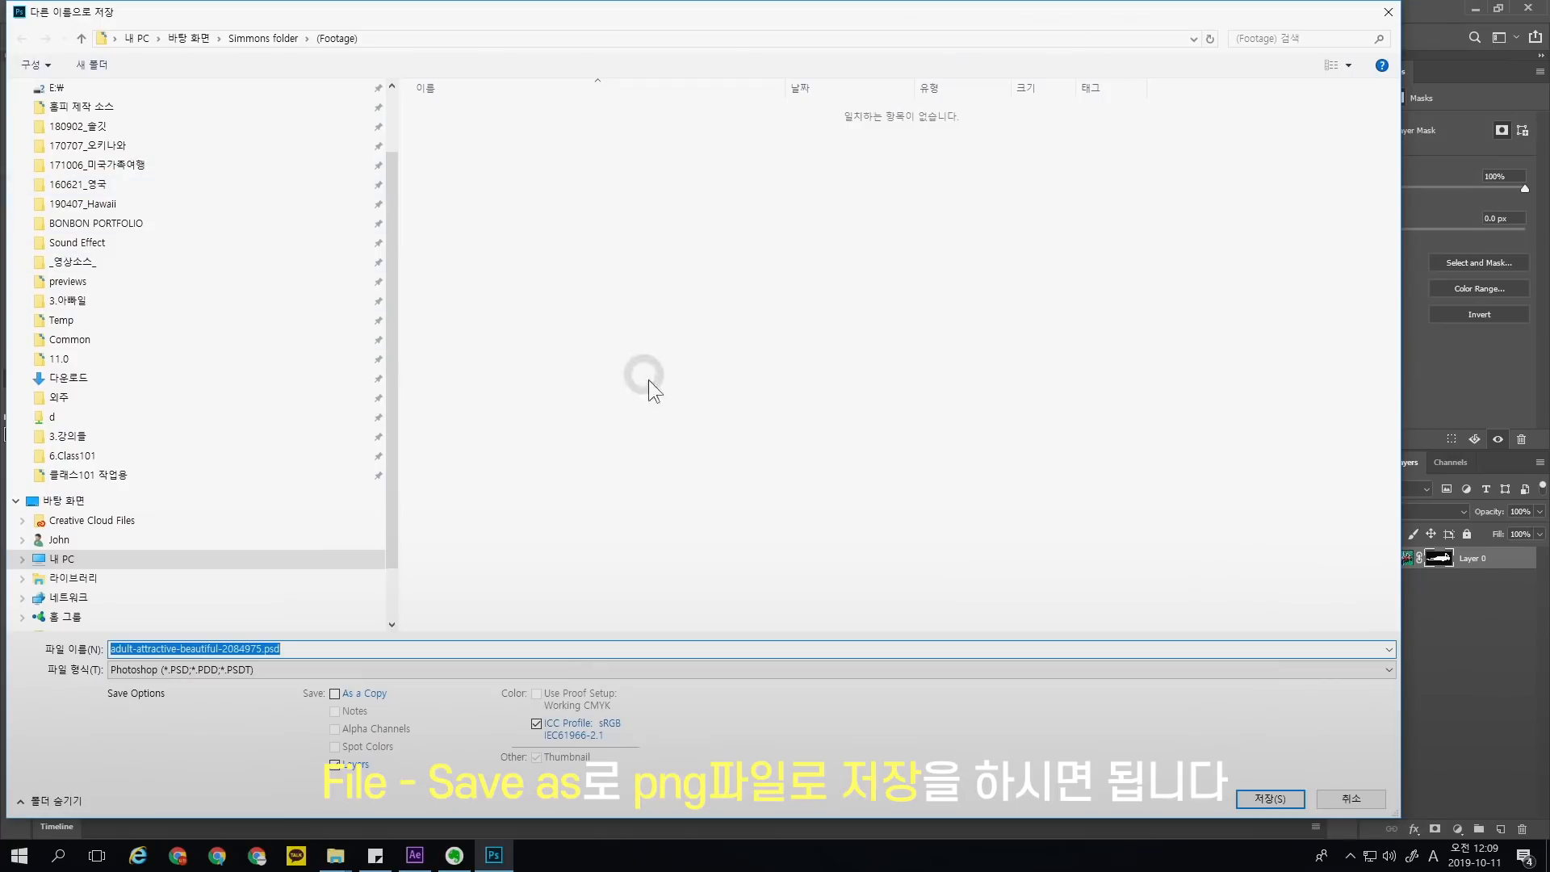
{"action": "left_click", "coordinate": [310, 664]}
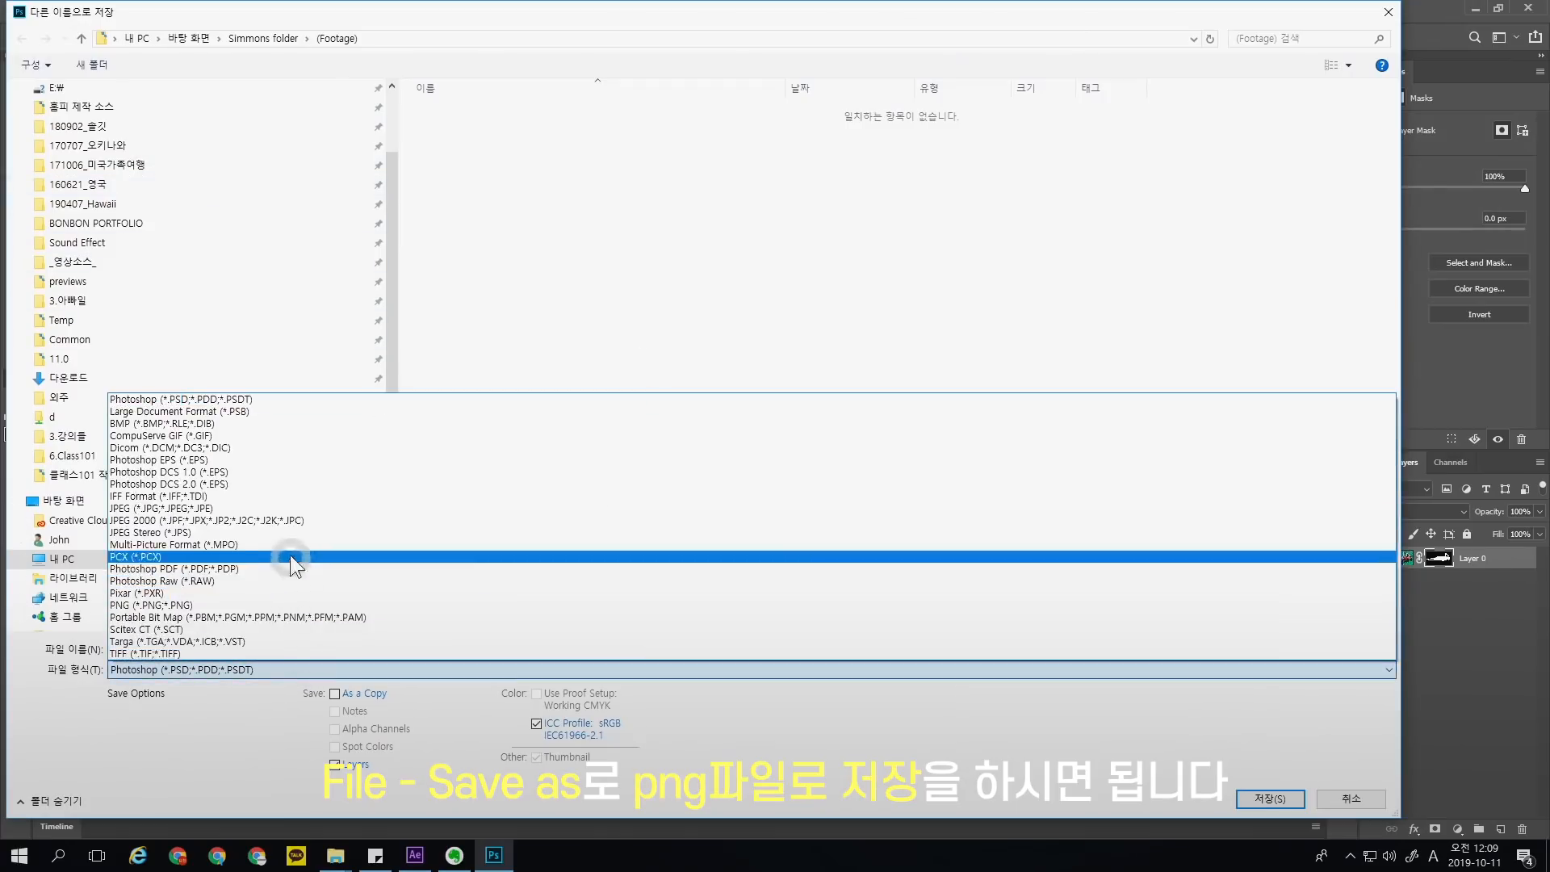
{"action": "left_click", "coordinate": [275, 605]}
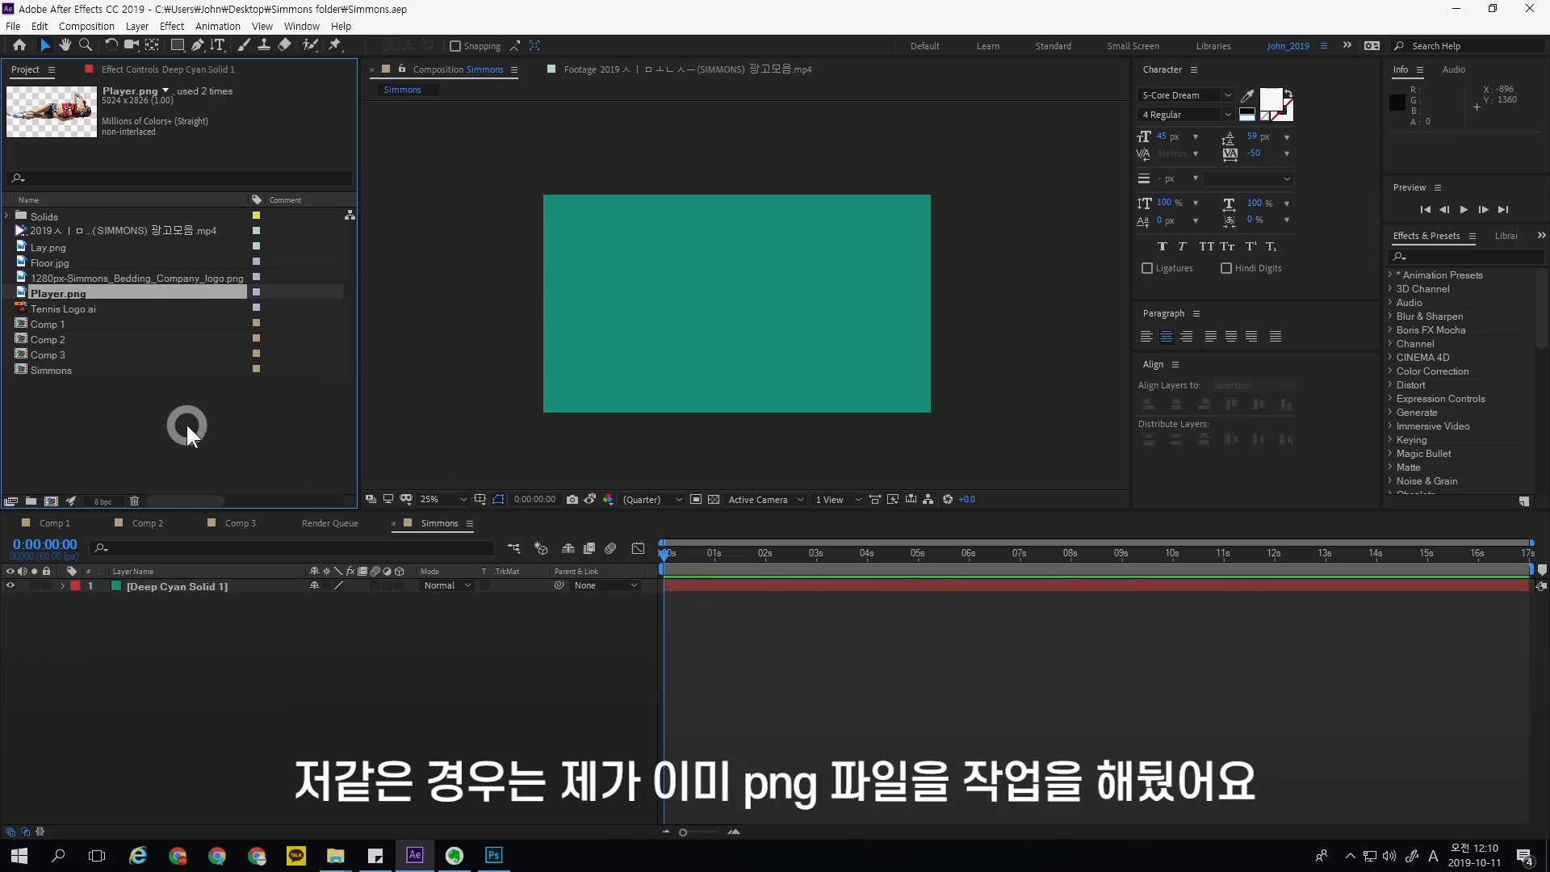
- Switch to After Effects and preview the Player.png footage, returning to the Simmons composition
{"action": "double_click", "coordinate": [157, 293]}
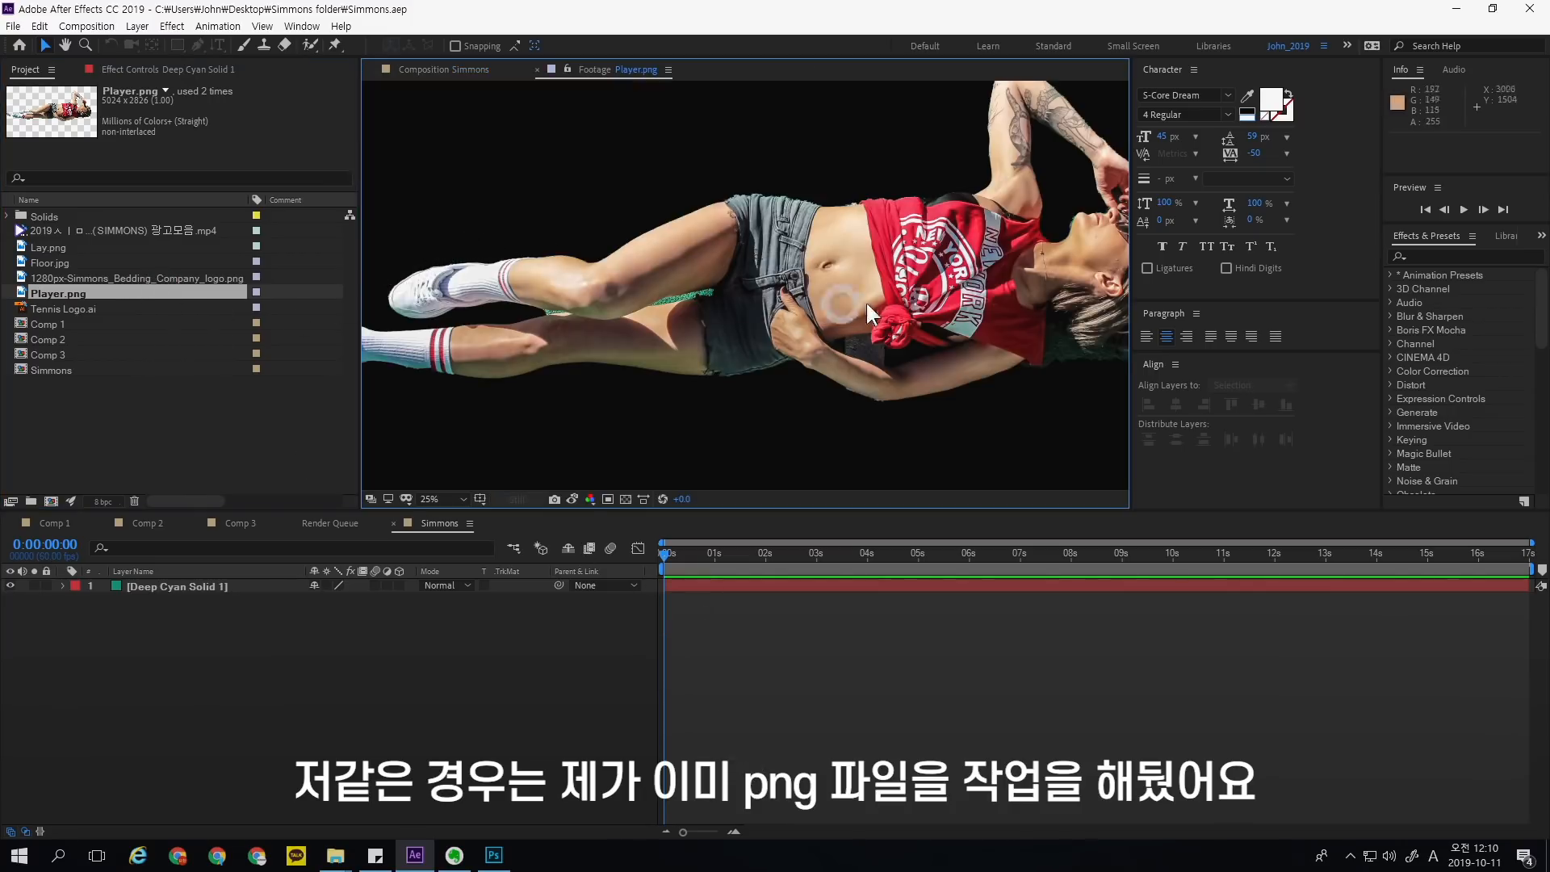
{"action": "left_click", "coordinate": [210, 417]}
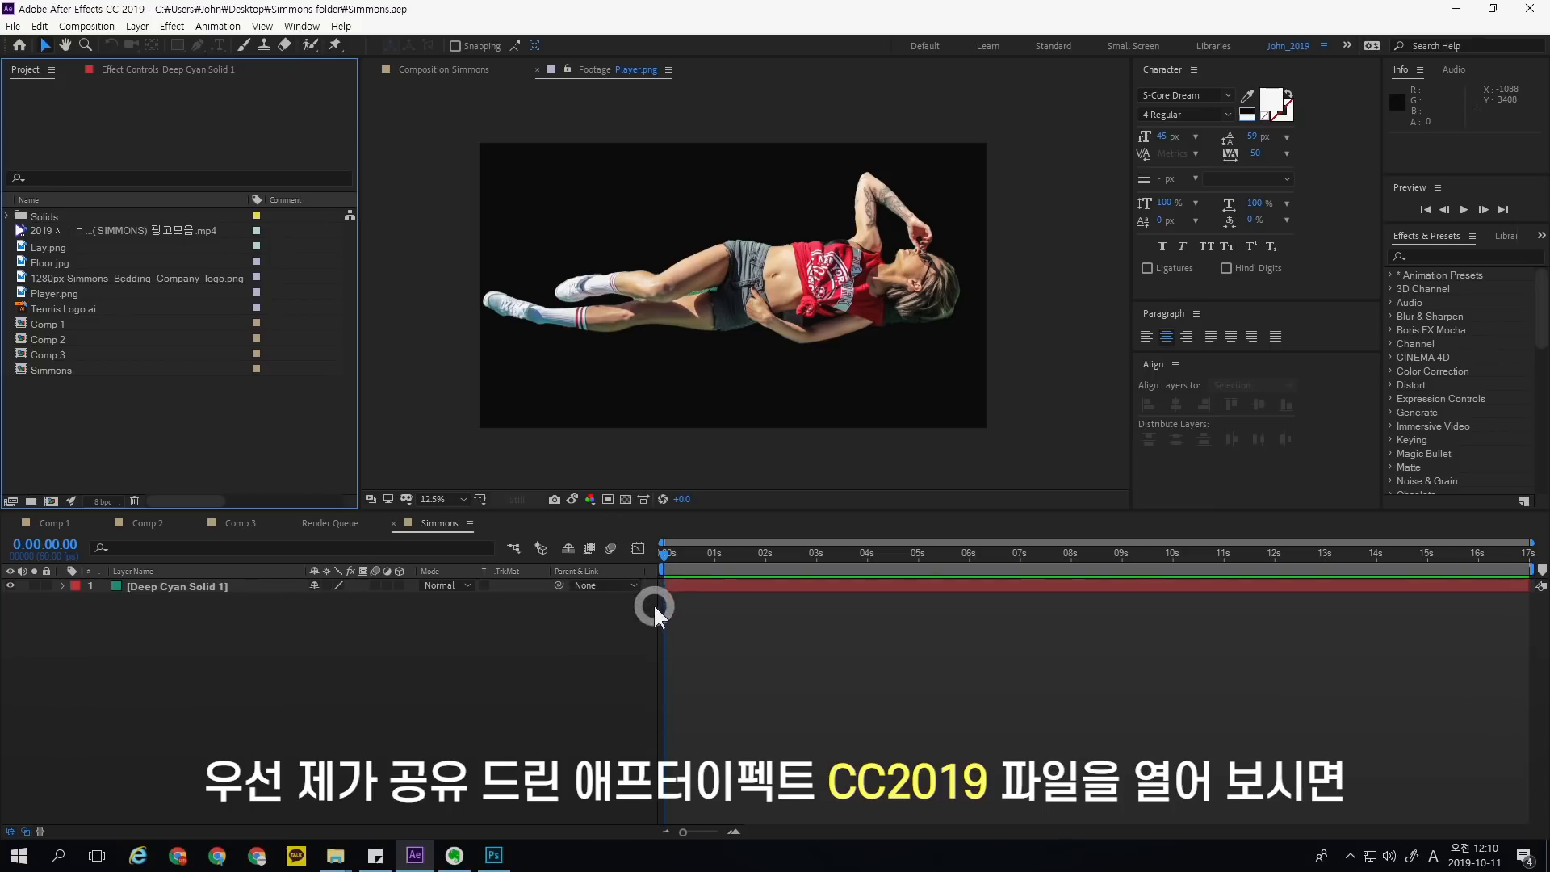
{"action": "left_click", "coordinate": [628, 653]}
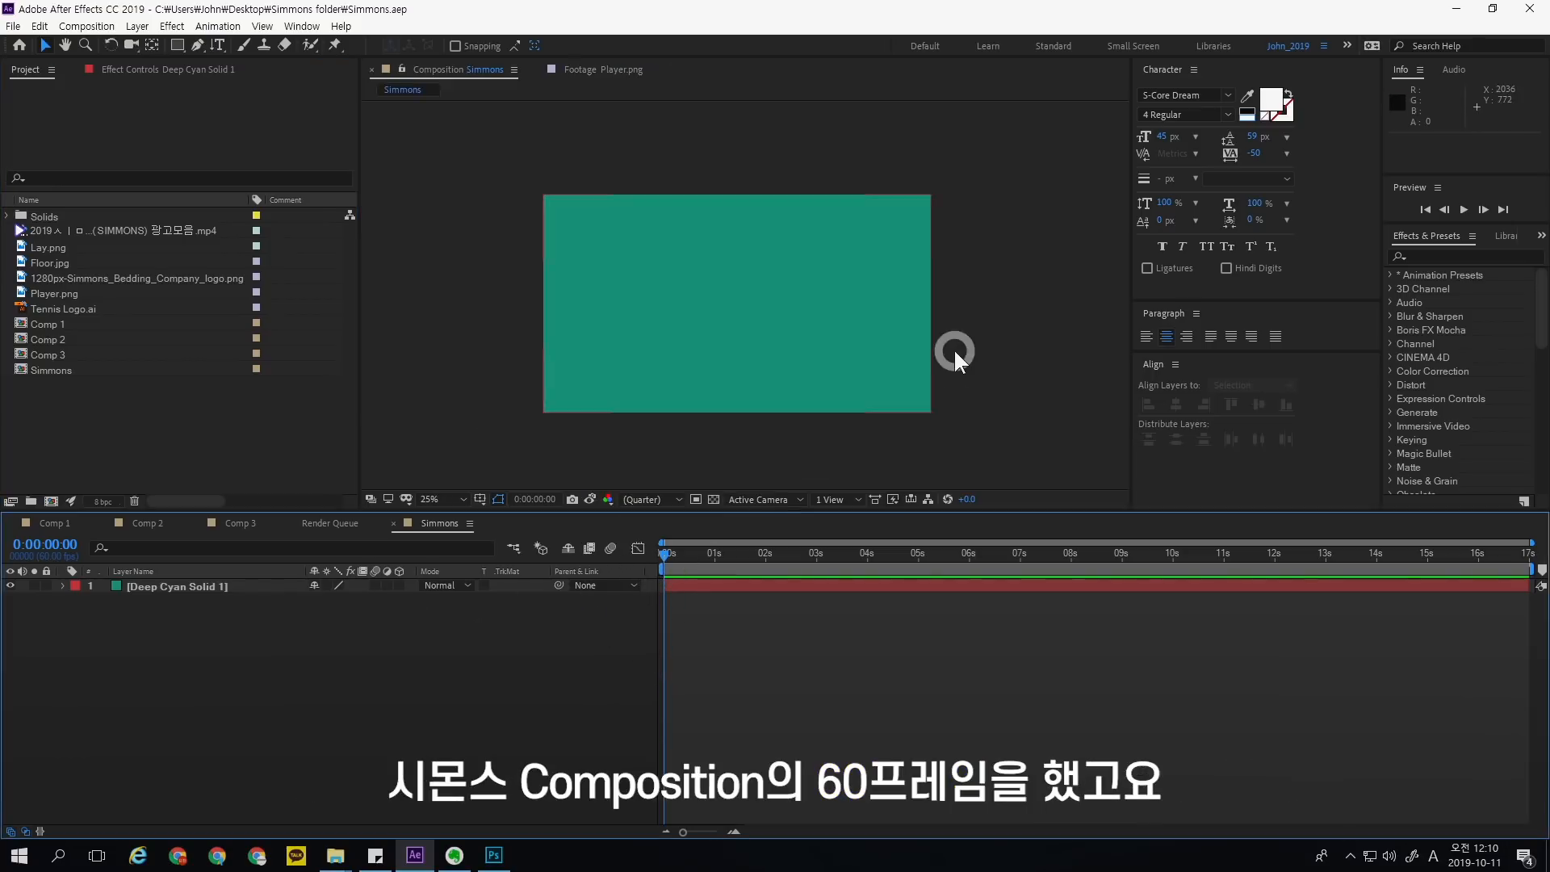
- Check the Simmons composition's size, frame rate and duration settings, and inspect its green background solid
{"action": "key", "text": "ctrl+k"}
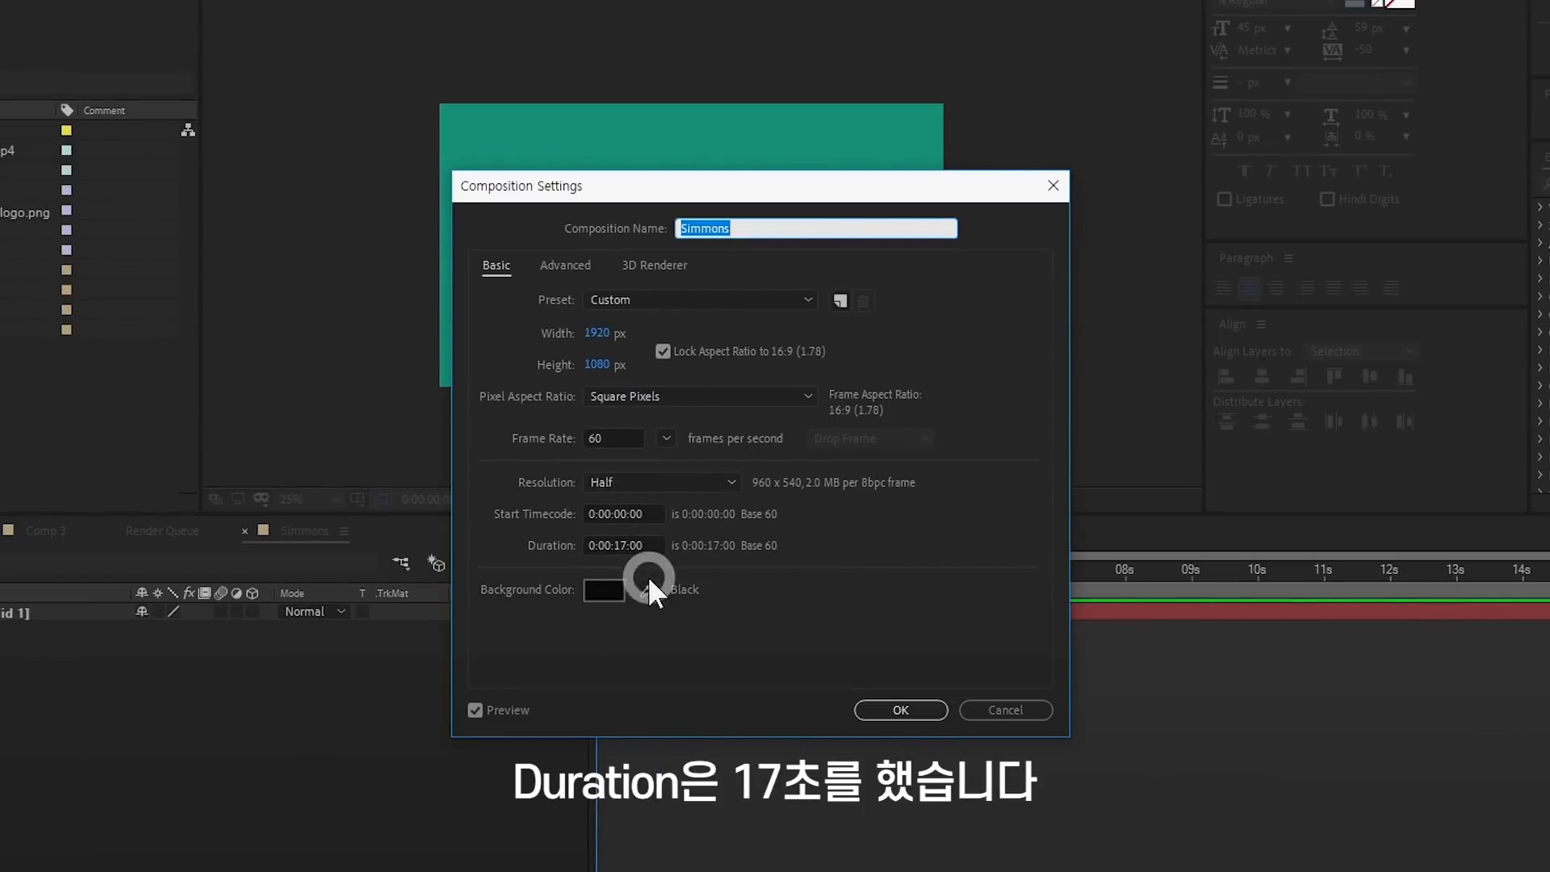
{"action": "left_click", "coordinate": [1041, 714]}
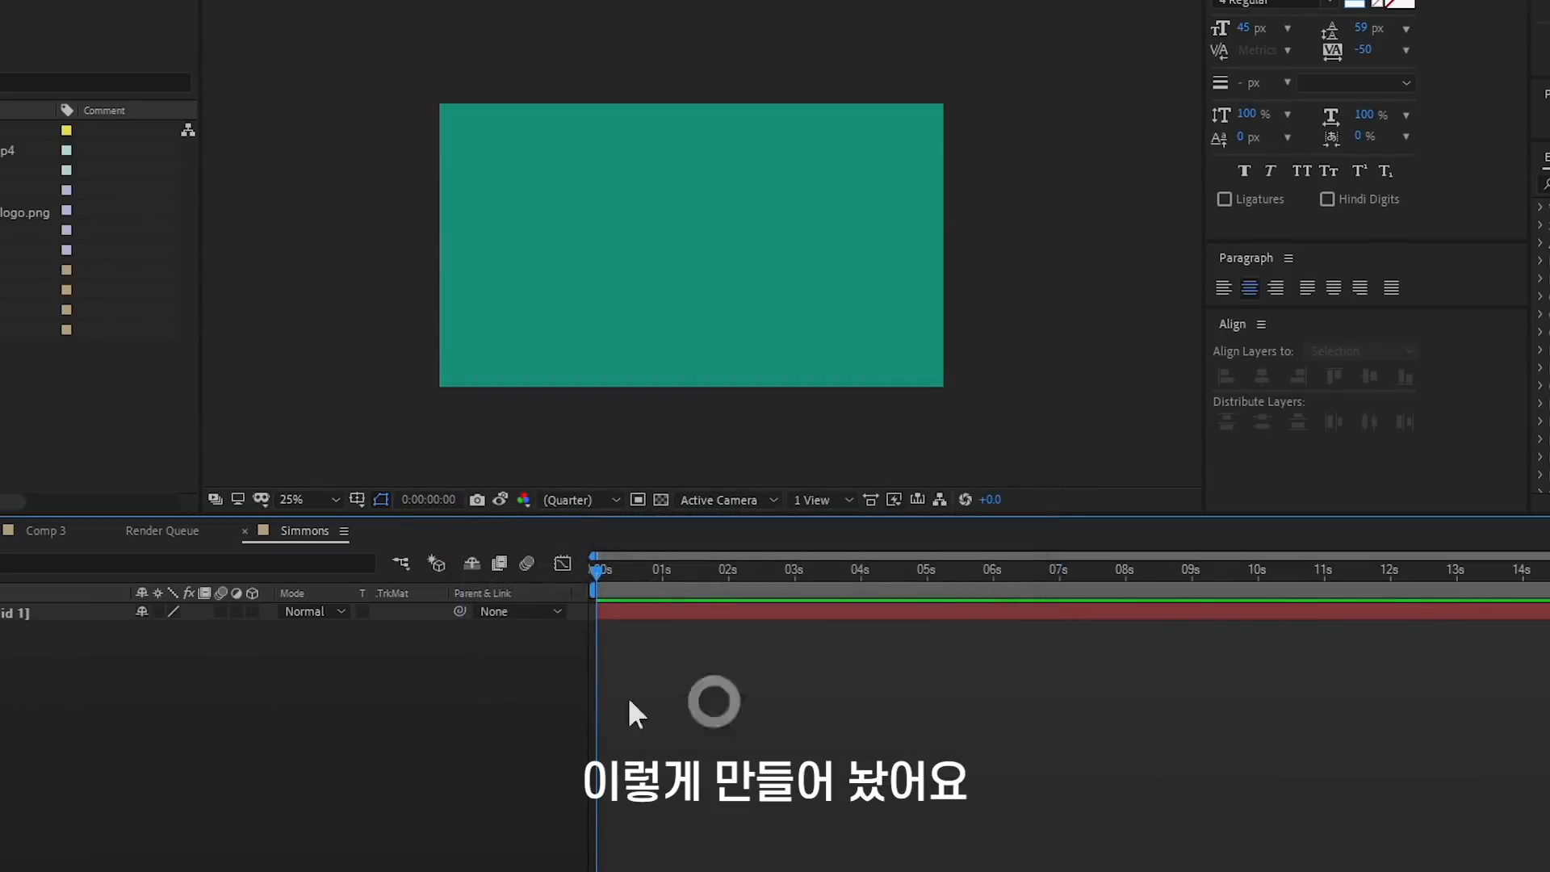
{"action": "left_click", "coordinate": [7, 616]}
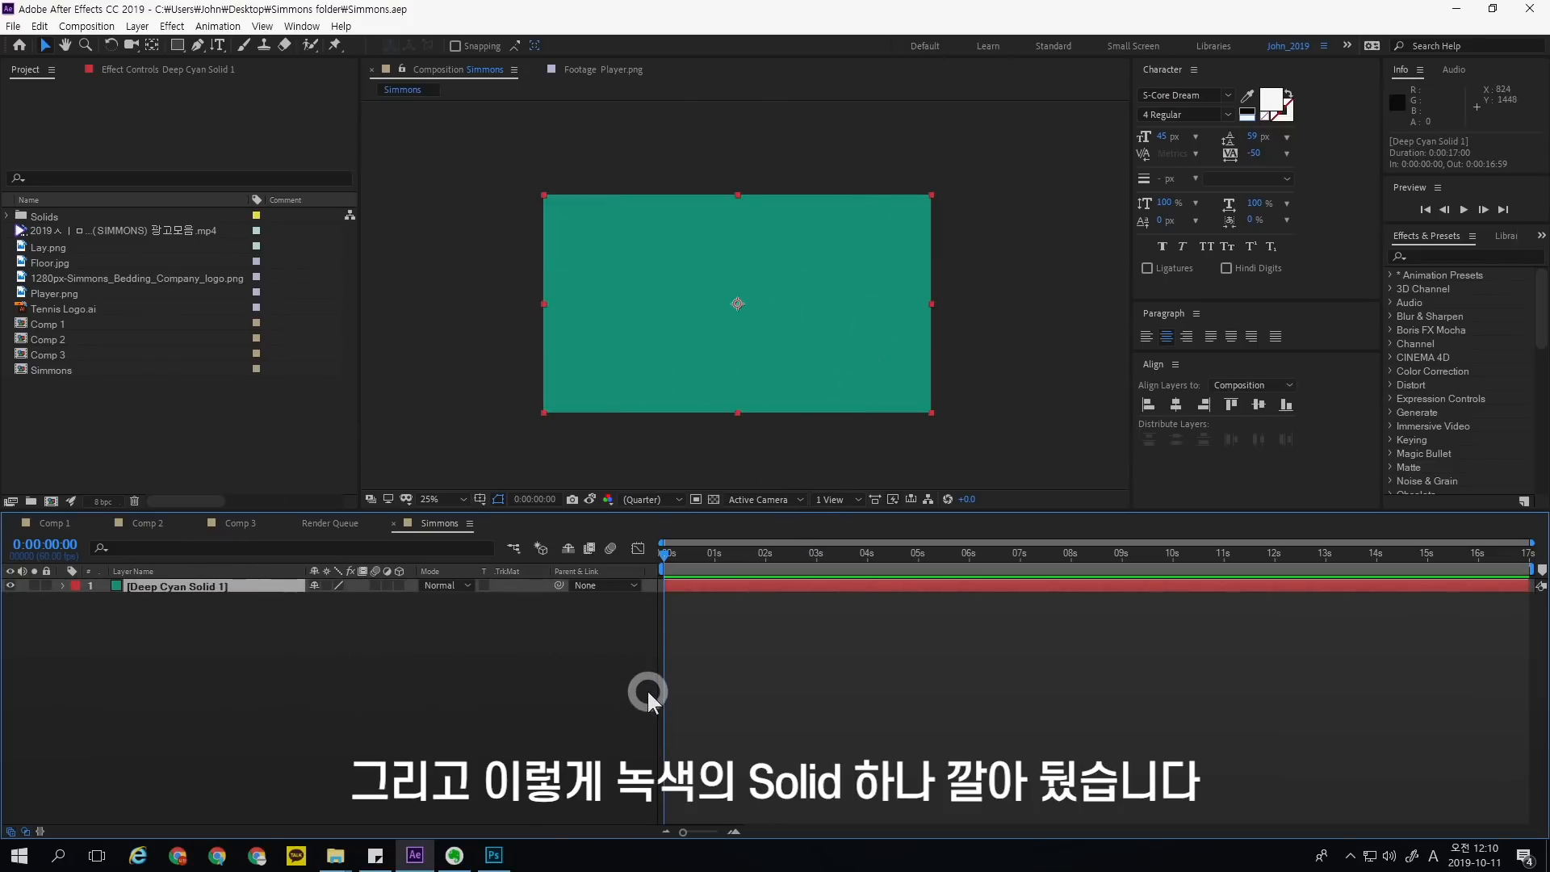
{"action": "left_click", "coordinate": [579, 642]}
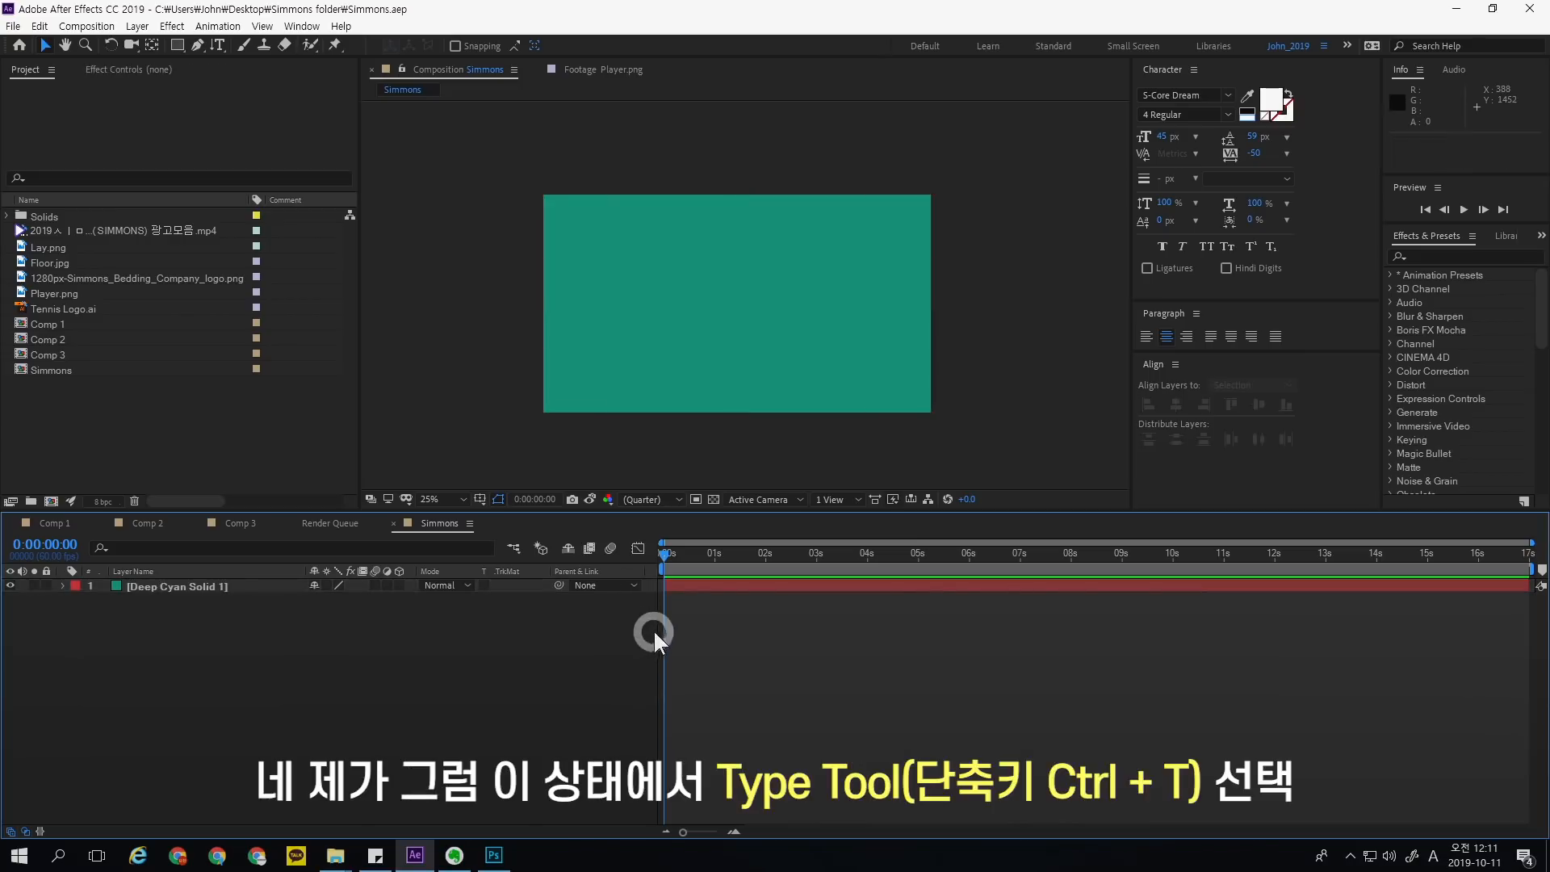
- Add a text layer reading TENNIS and move it near the middle of the composition
{"action": "left_click_drag", "start_coordinate": [216, 43], "coordinate": [274, 42]}
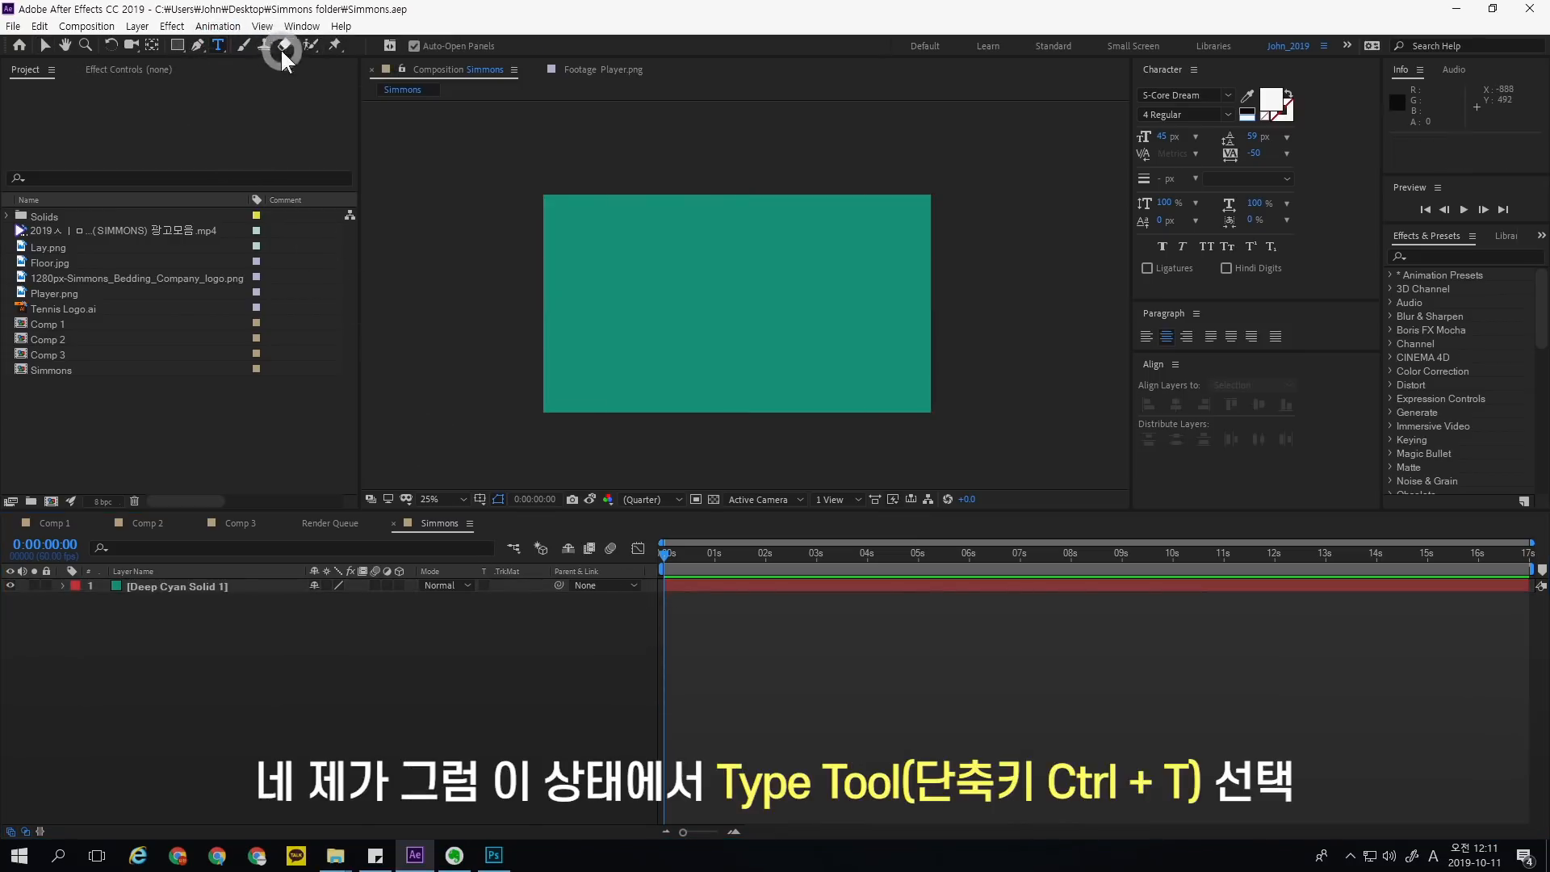
{"action": "left_click", "coordinate": [662, 306]}
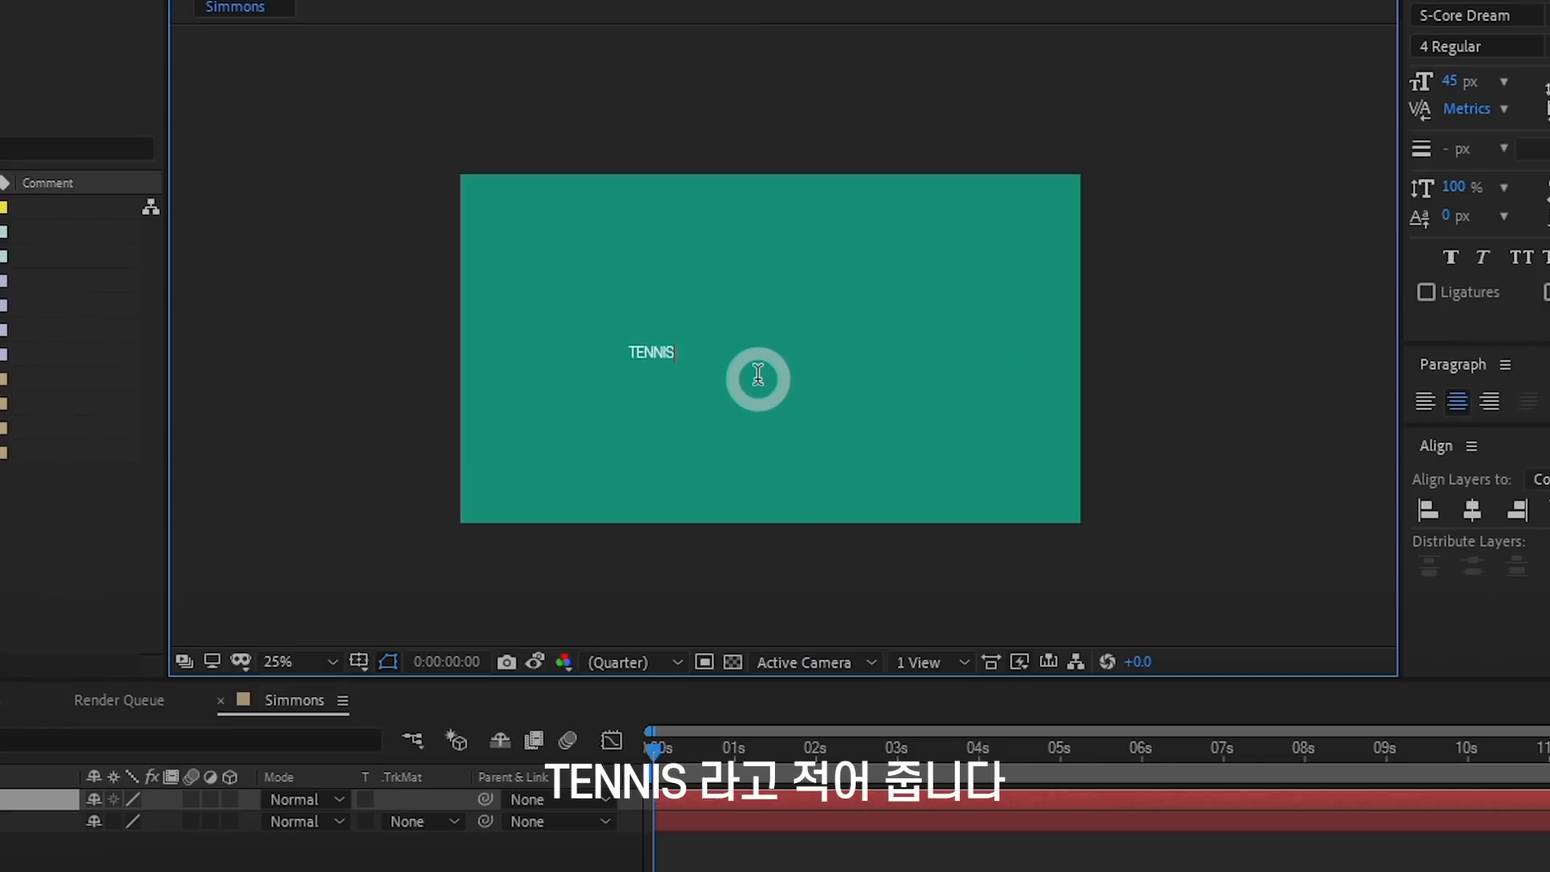
{"action": "key", "text": "ctrl+Return"}
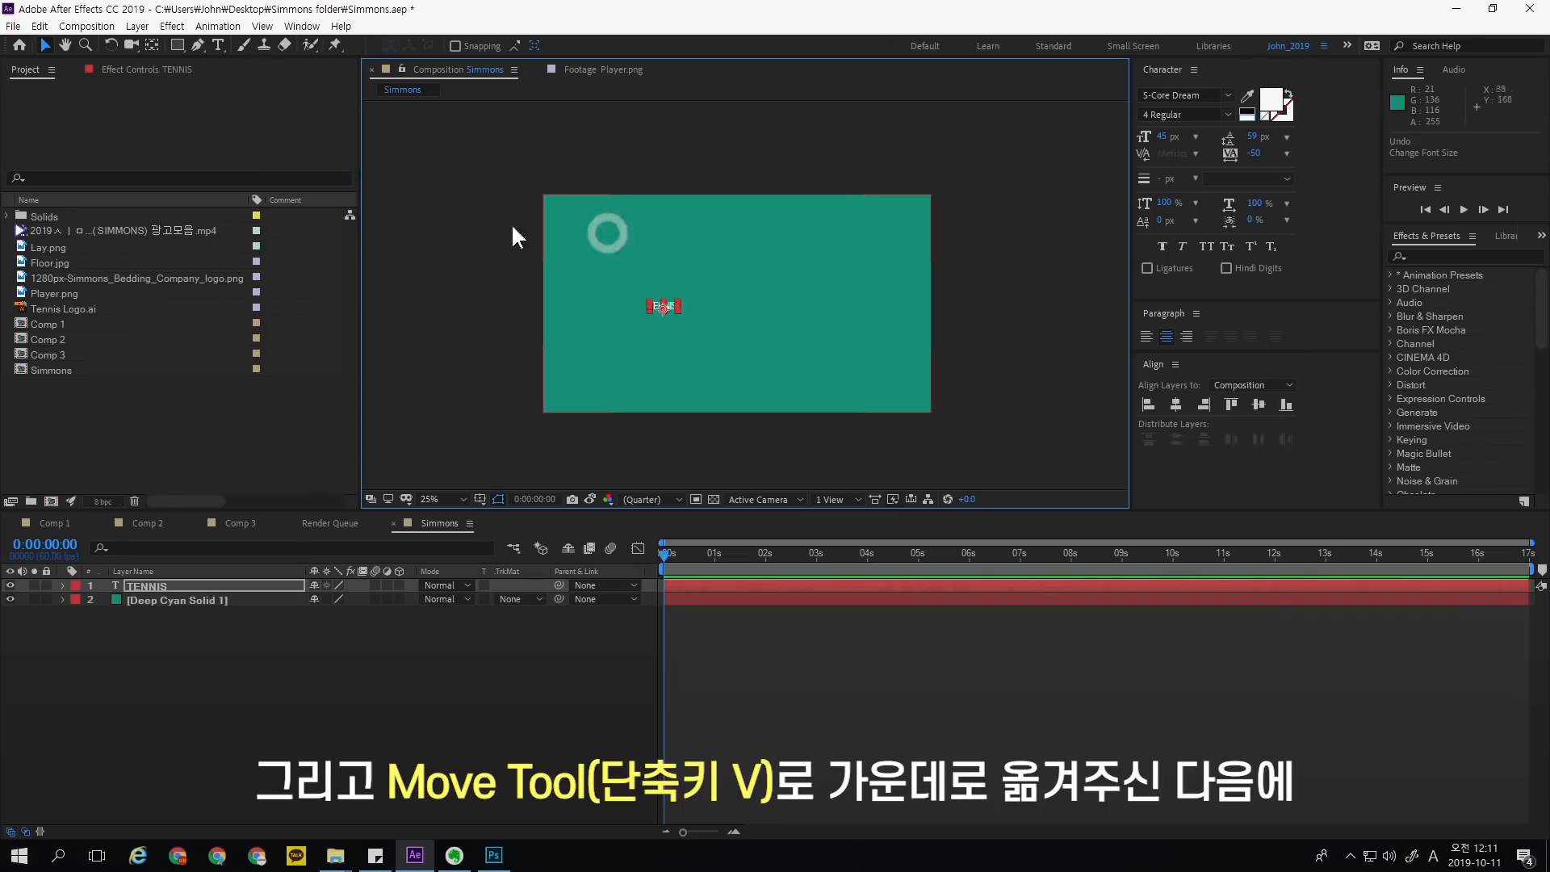
{"action": "left_click", "coordinate": [46, 45]}
{"action": "left_click_drag", "start_coordinate": [675, 301], "coordinate": [734, 305]}
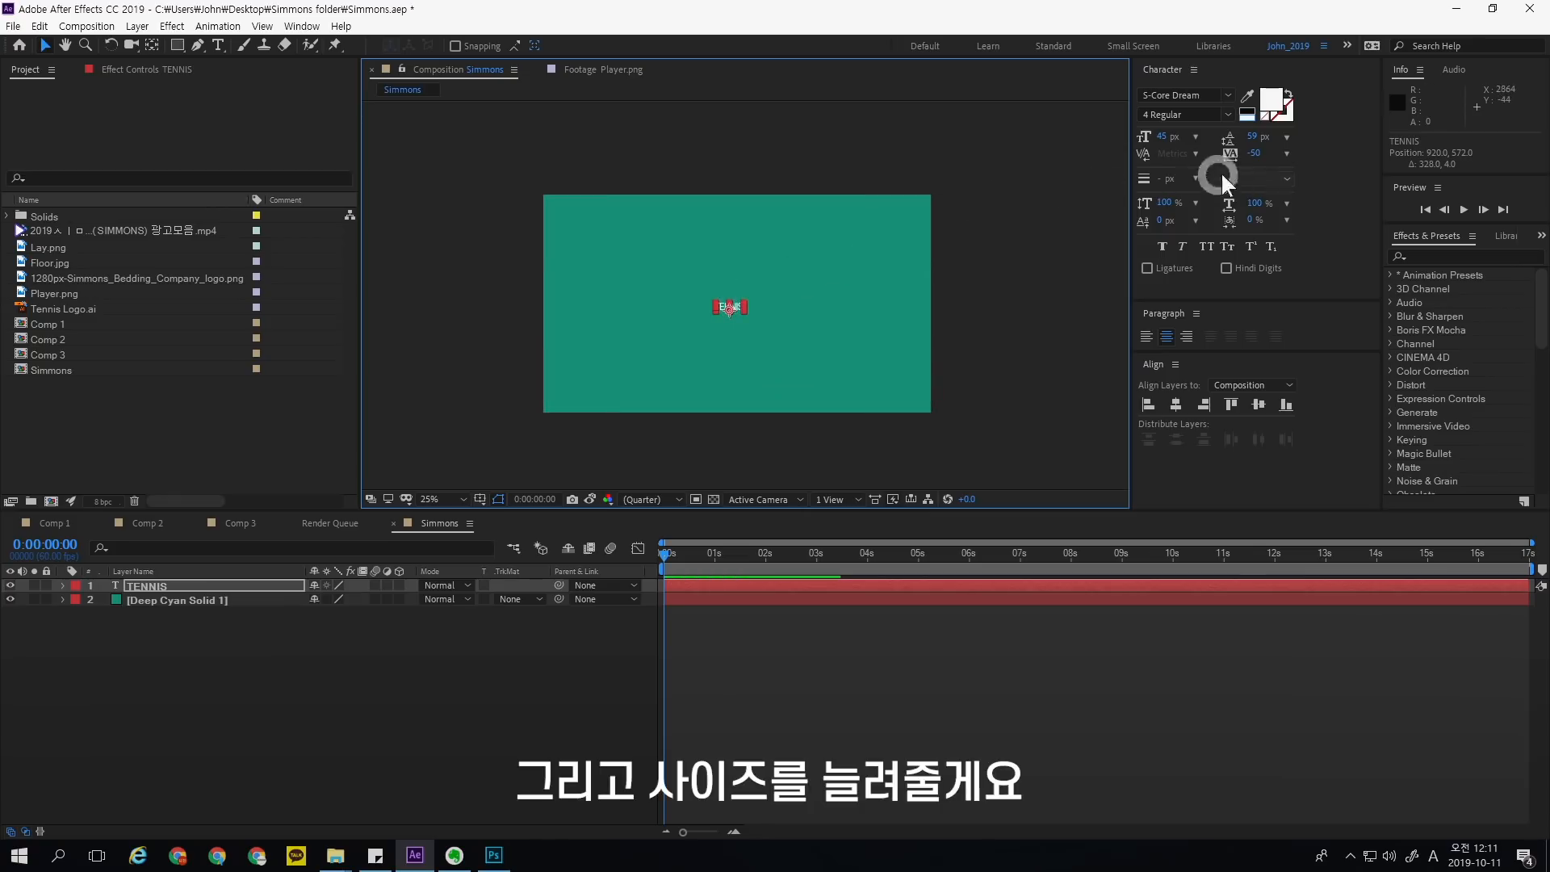
- Style the TENNIS text with the S-Core Dream 8 Heavy weight, 175 px size and -4 tracking
{"action": "left_click_drag", "start_coordinate": [1161, 137], "coordinate": [1220, 109]}
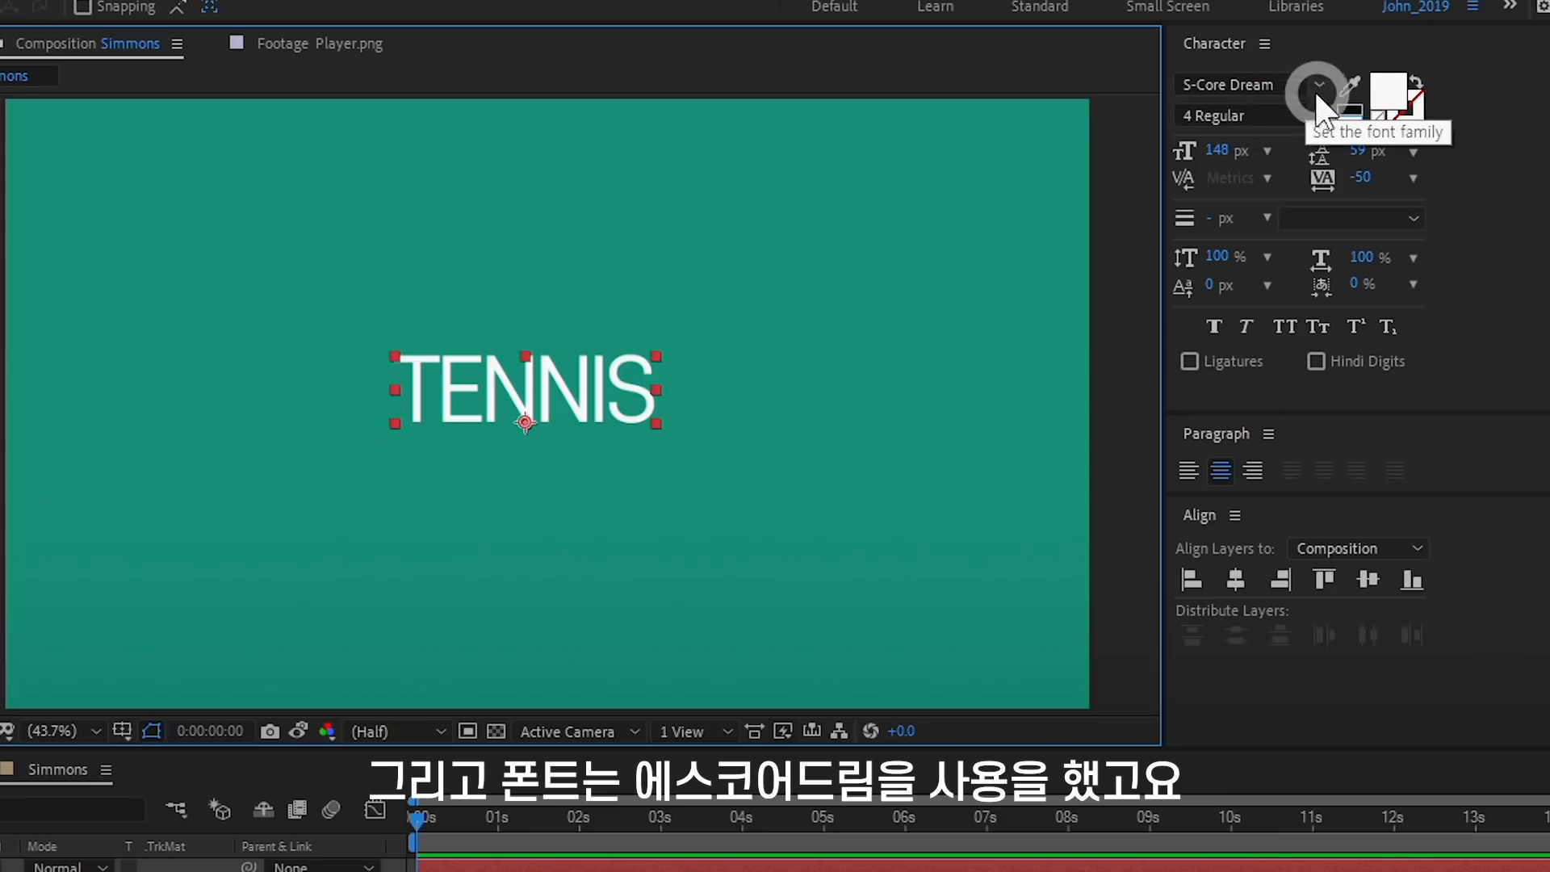
{"action": "left_click", "coordinate": [1317, 115]}
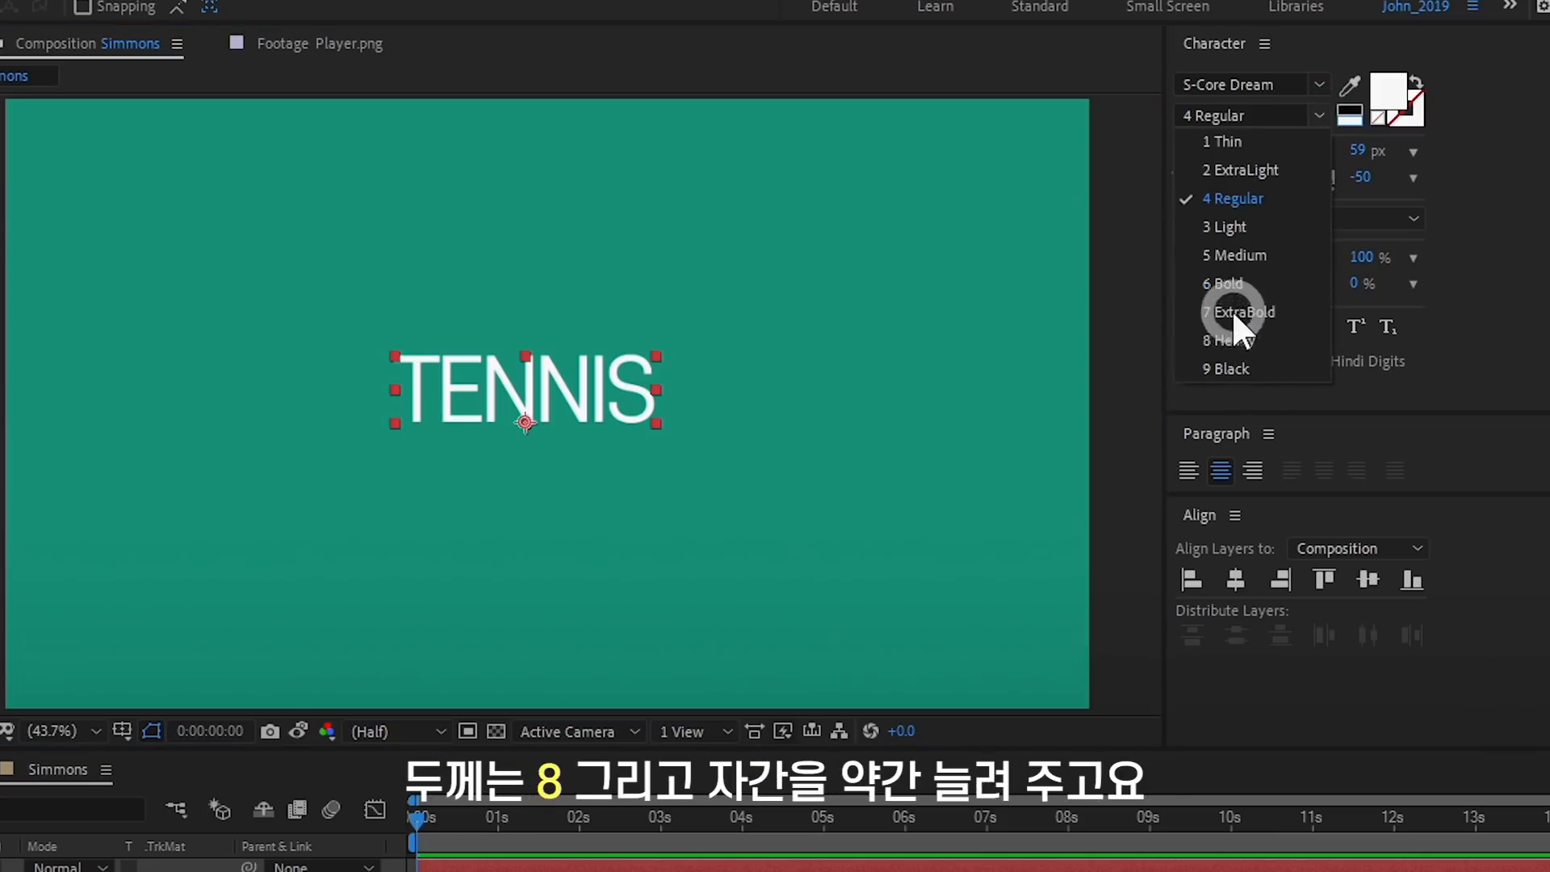
{"action": "left_click", "coordinate": [1231, 339]}
{"action": "left_click_drag", "start_coordinate": [1363, 177], "coordinate": [1432, 175]}
{"action": "left_click_drag", "start_coordinate": [1225, 154], "coordinate": [1256, 148]}
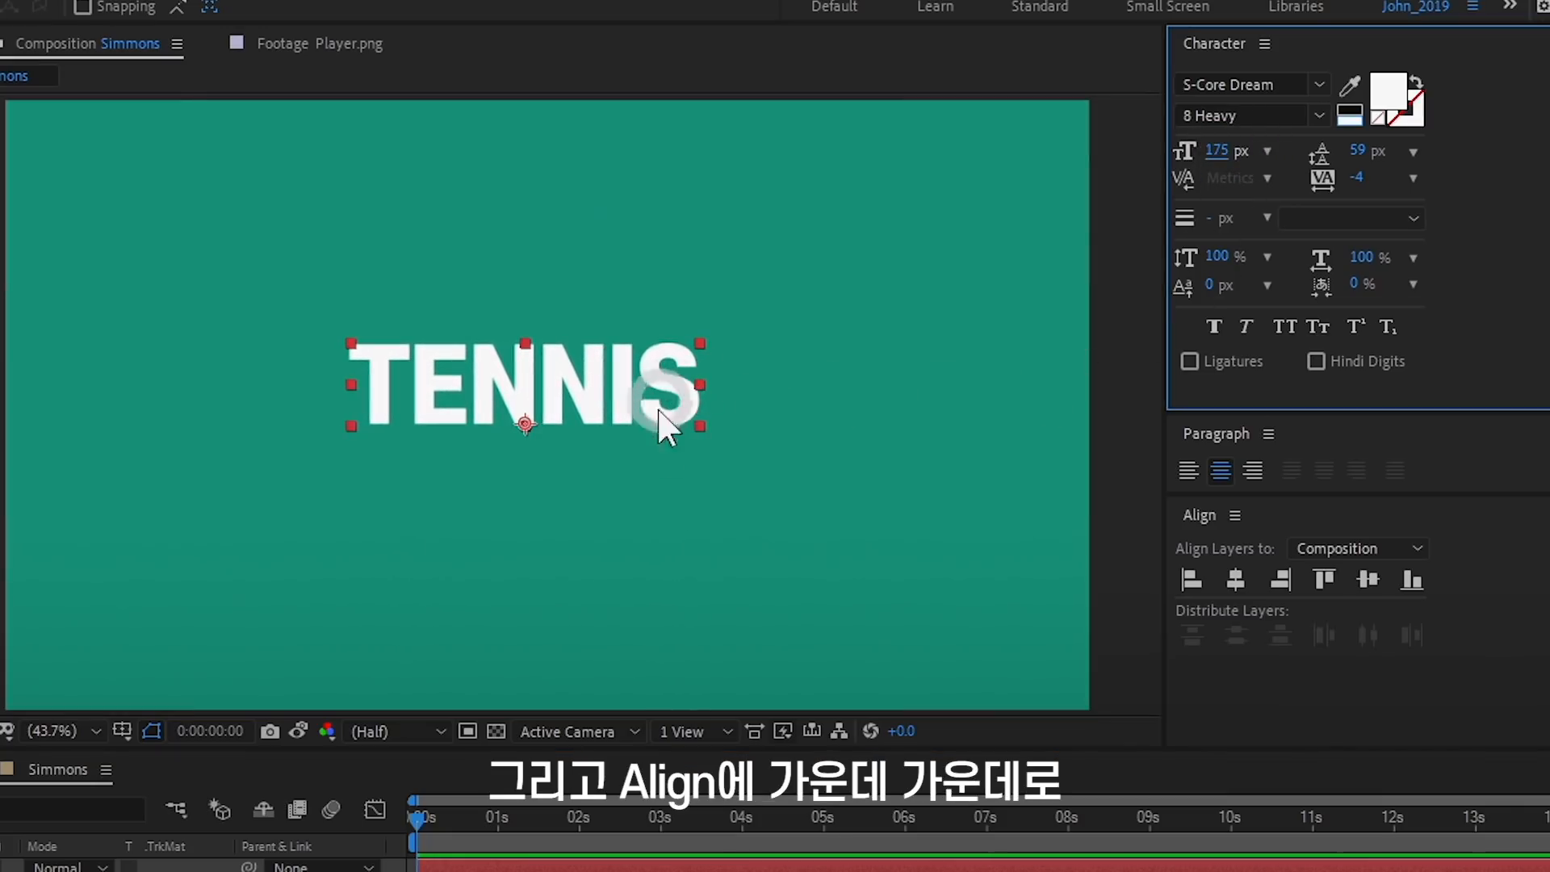
- Center the TENNIS text horizontally and vertically in the composition and make it a 3D layer
{"action": "left_click", "coordinate": [1233, 578]}
{"action": "left_click", "coordinate": [1367, 579]}
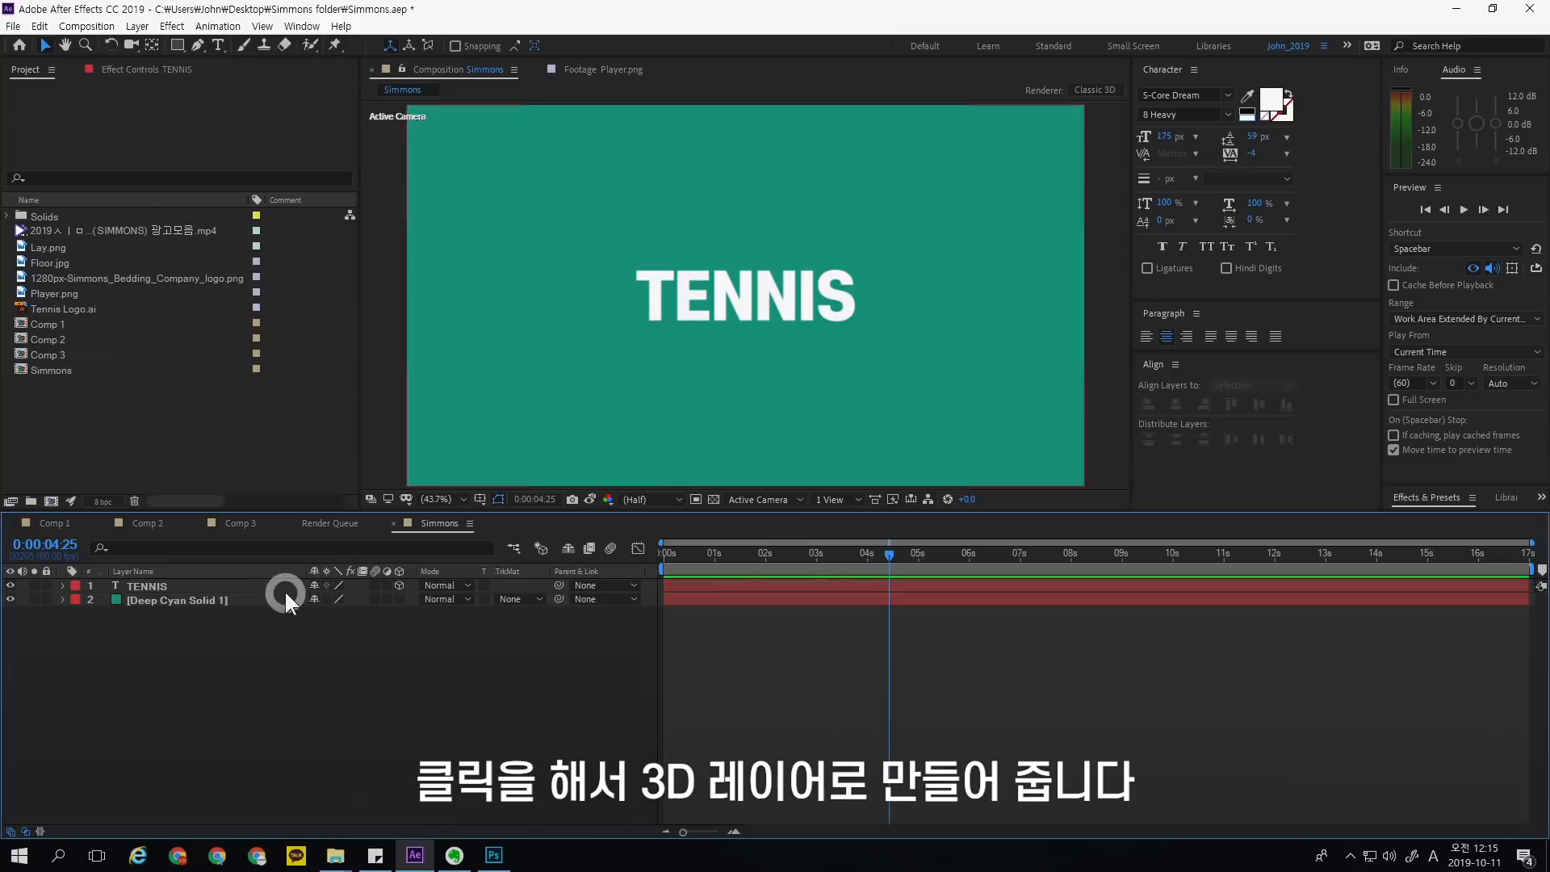
{"action": "left_click", "coordinate": [473, 604]}
{"action": "left_click", "coordinate": [627, 603]}
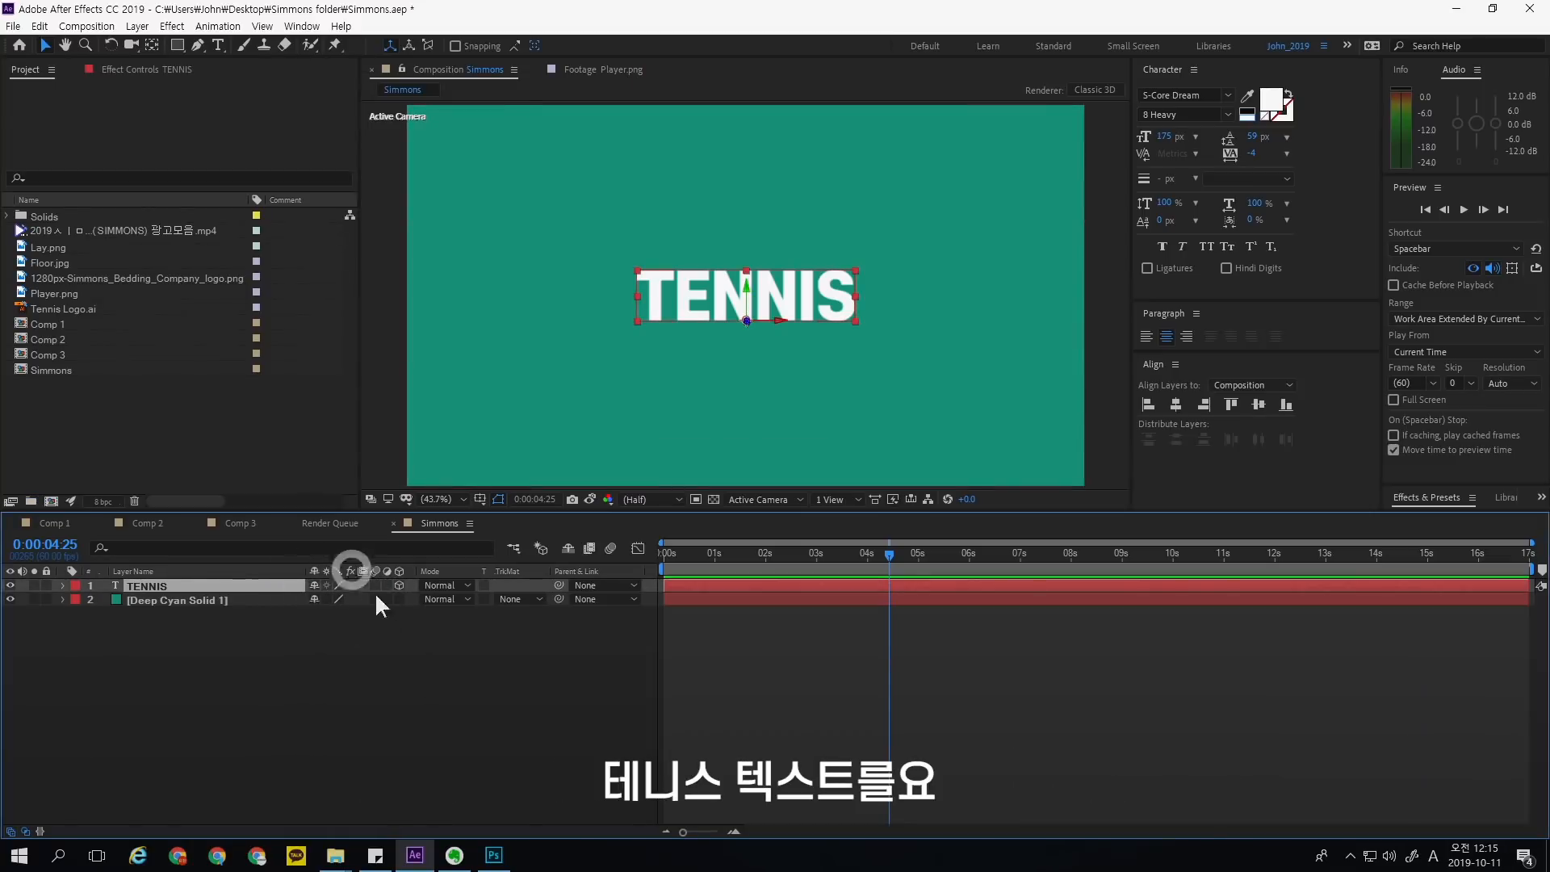
{"action": "left_click", "coordinate": [370, 655]}
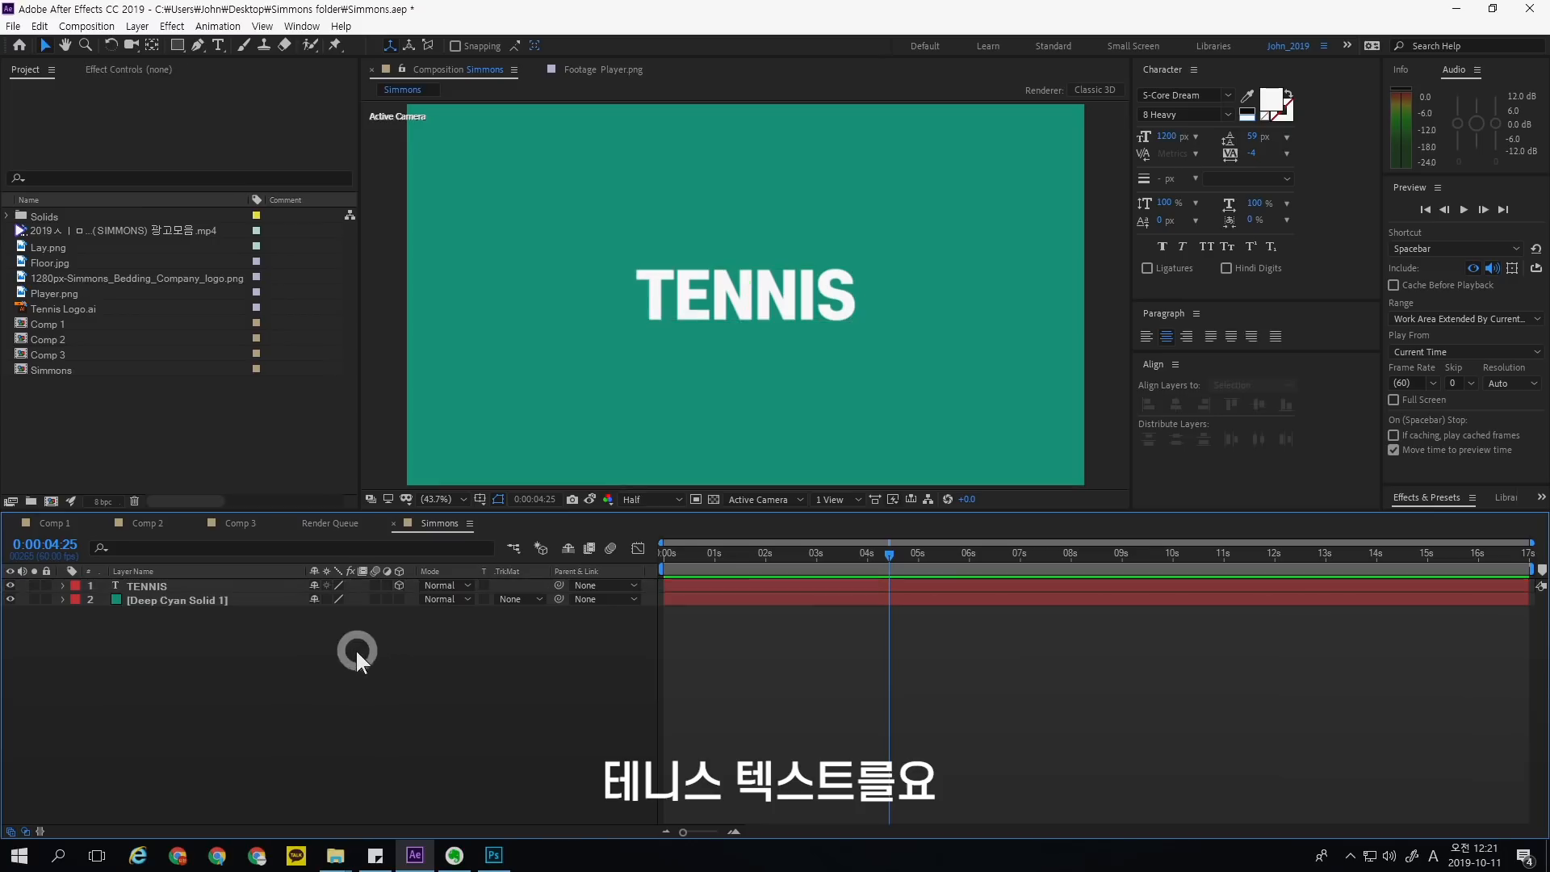
- Create a one-node camera with the 50mm preset in the Simmons composition
{"action": "right_click", "coordinate": [407, 647]}
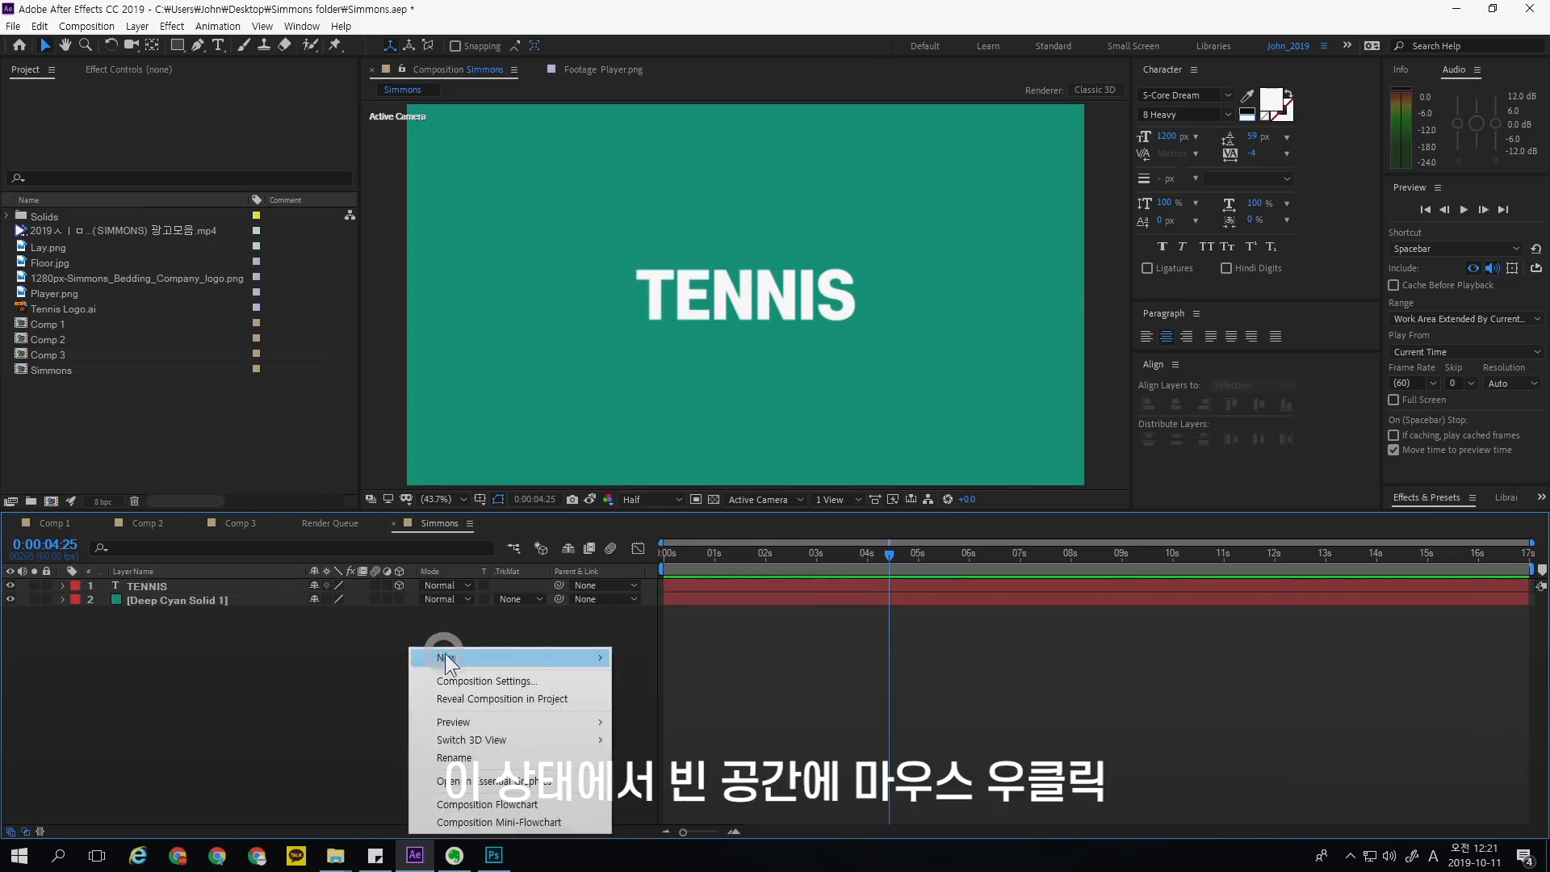
{"action": "mouse_move", "coordinate": [448, 657]}
{"action": "left_click", "coordinate": [442, 671]}
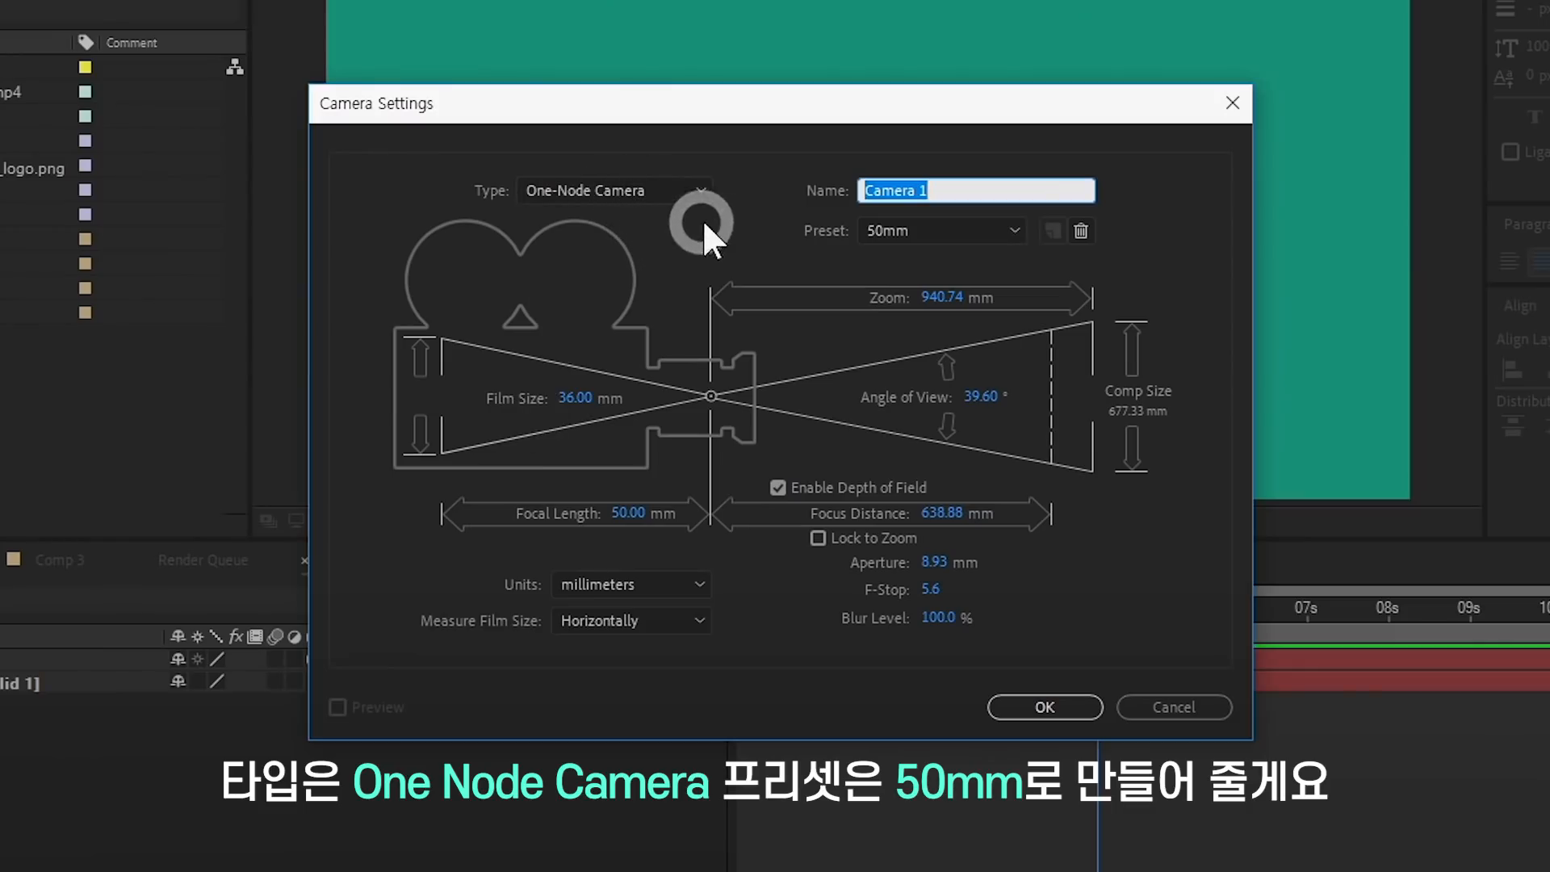
{"action": "key", "text": "Tab"}
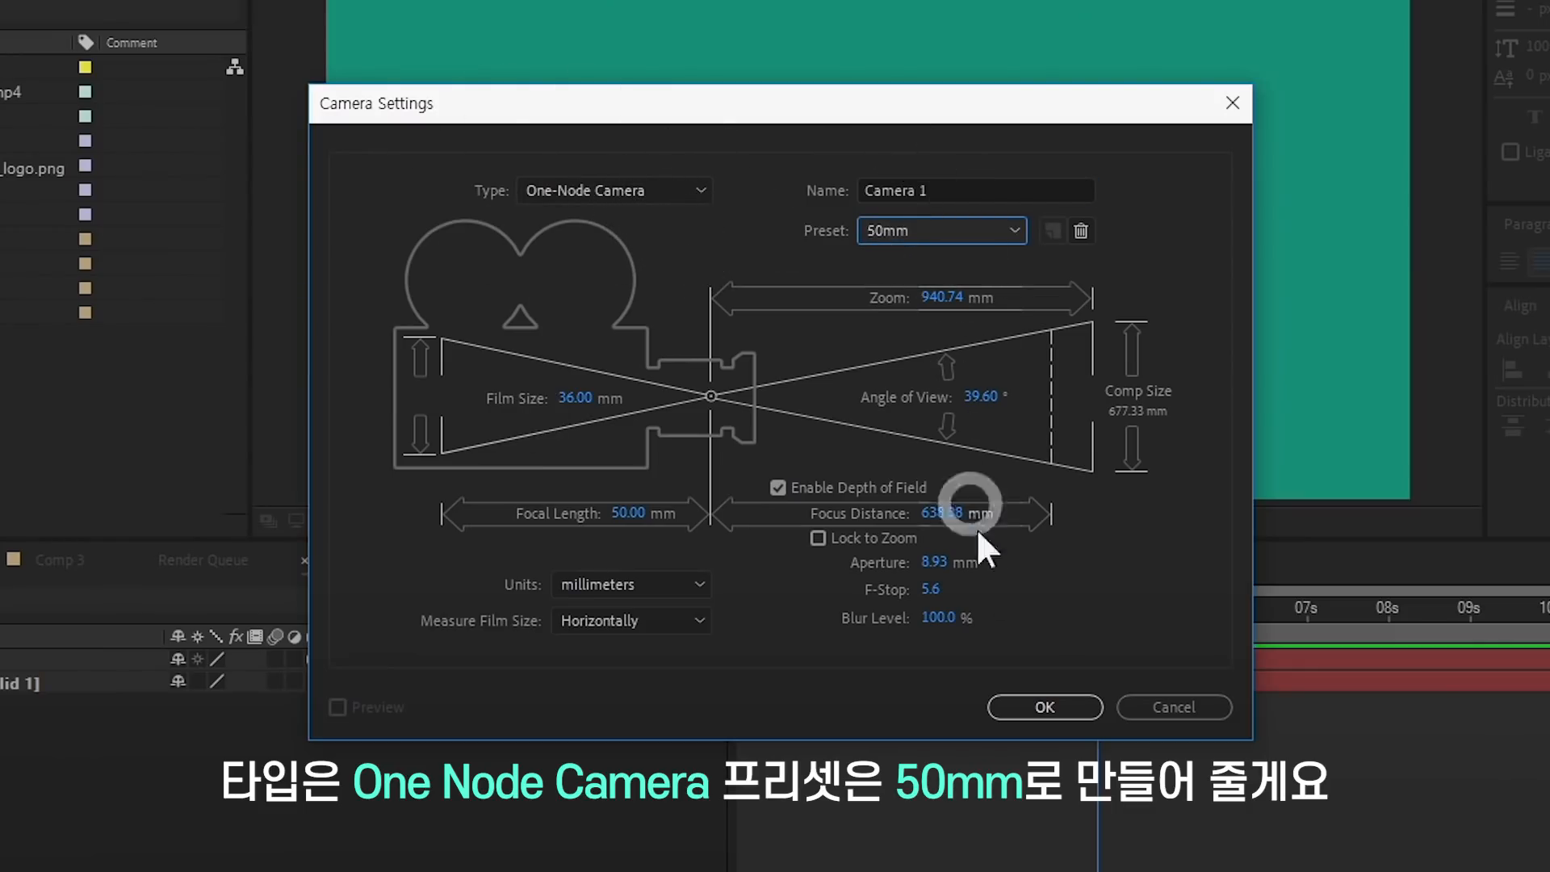
{"action": "left_click", "coordinate": [1042, 707]}
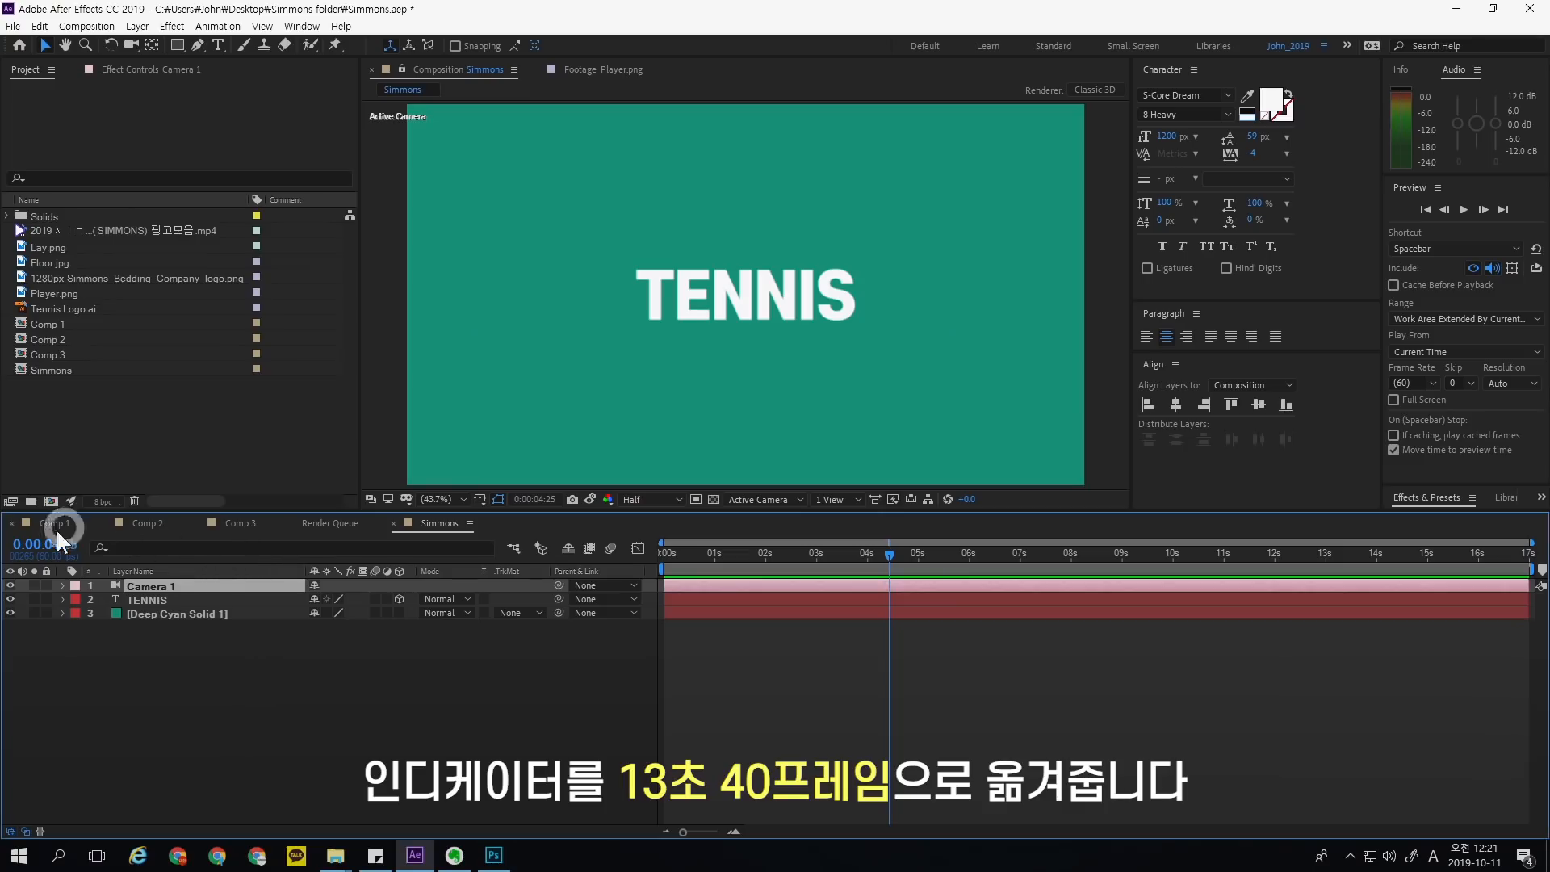
- At 0:00:13:40, start keyframing Camera 1's Position and Z Rotation
{"action": "left_click", "coordinate": [81, 546]}
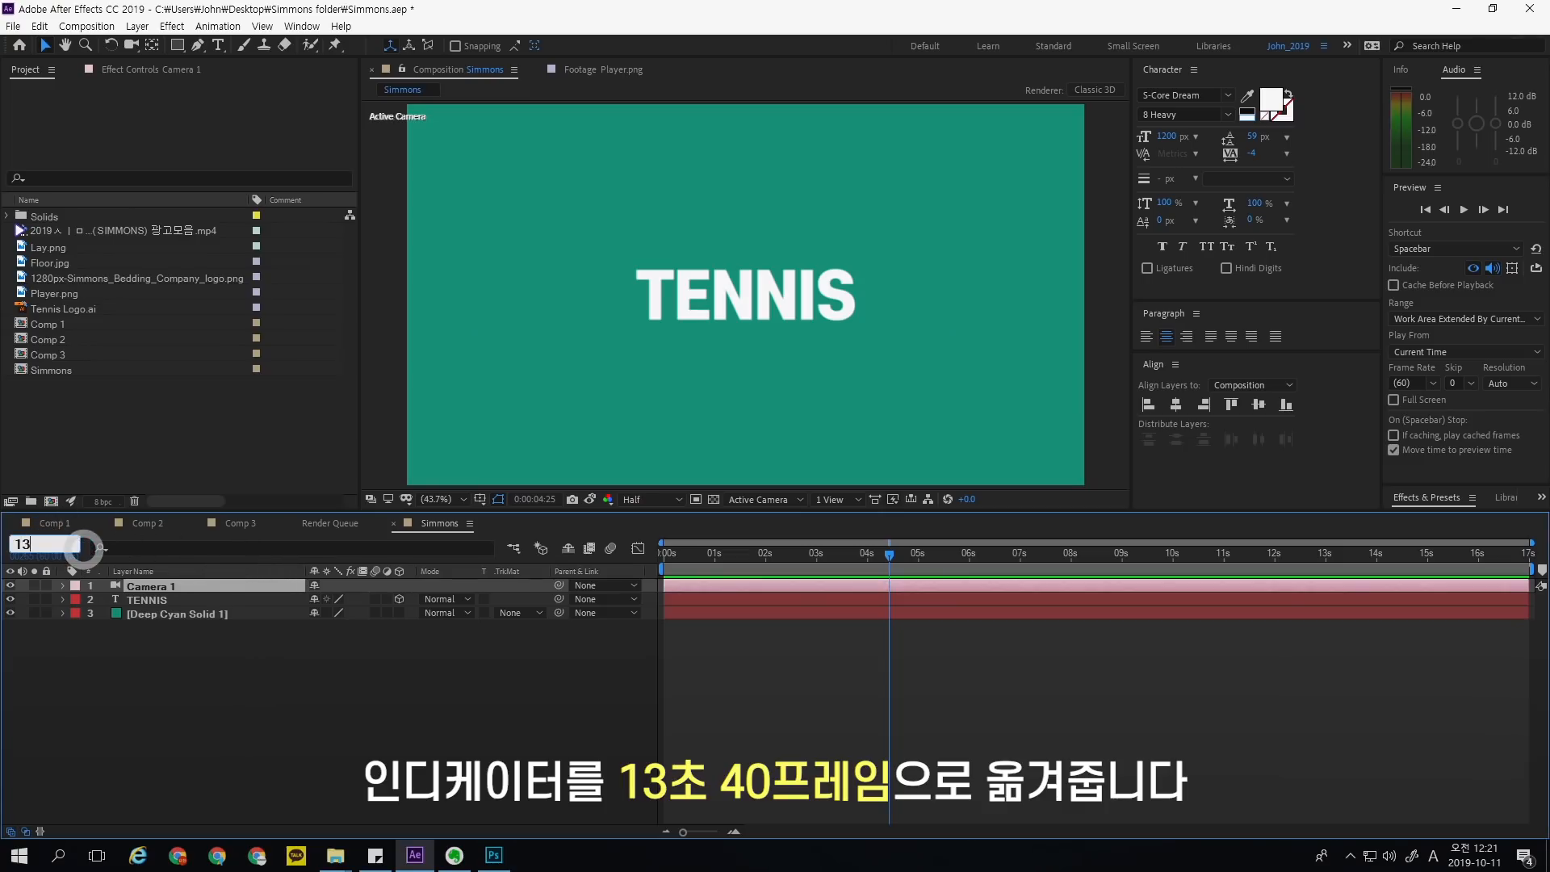
{"action": "type", "text": "13.40"}
{"action": "key", "text": "Return"}
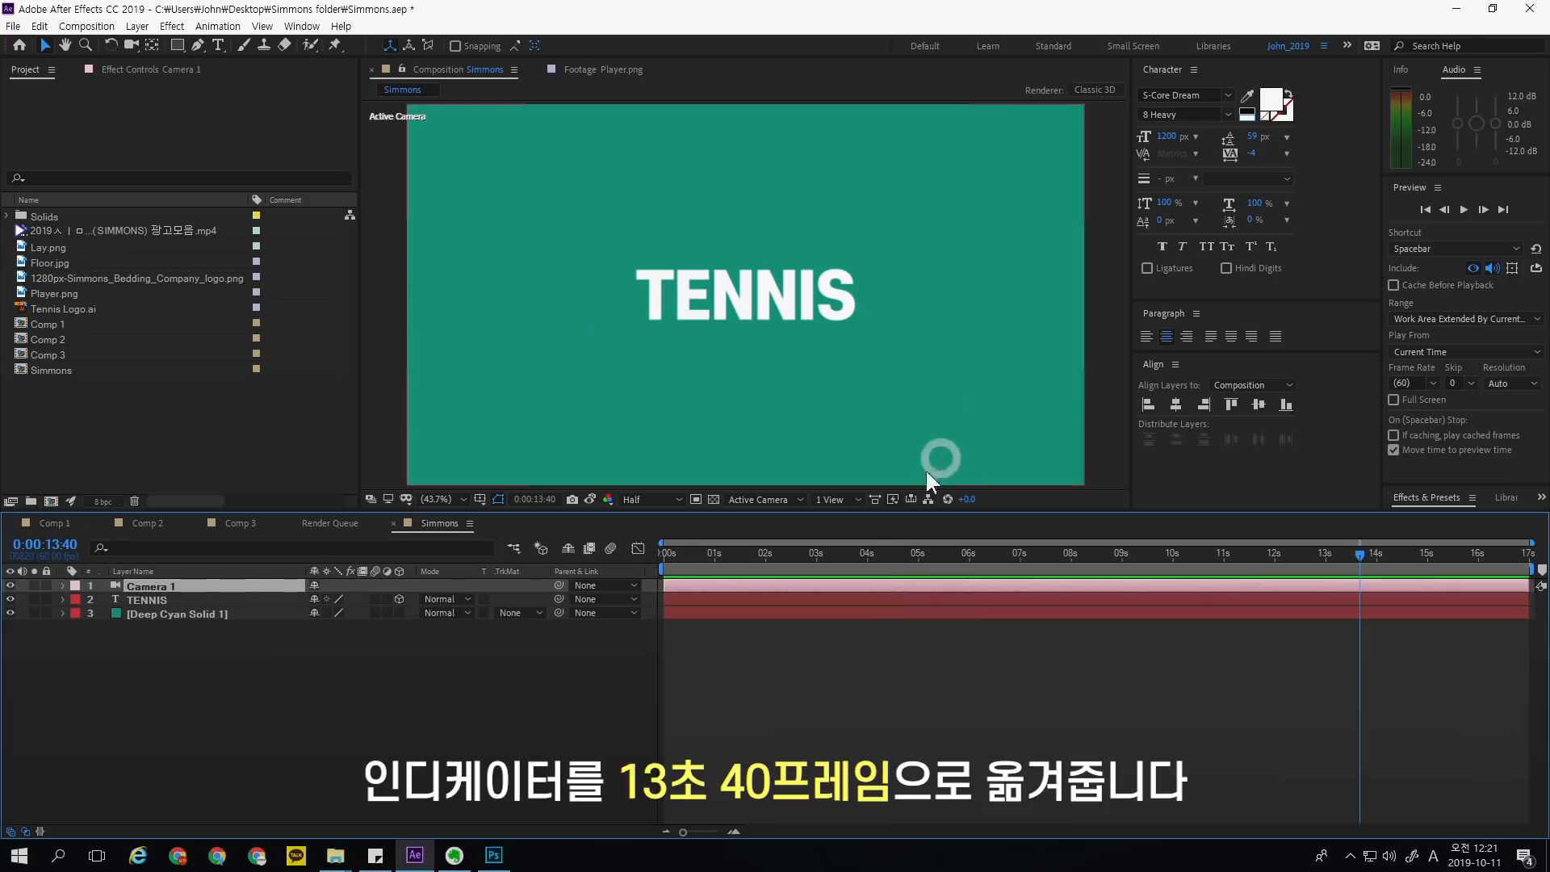
{"action": "left_click", "coordinate": [210, 586]}
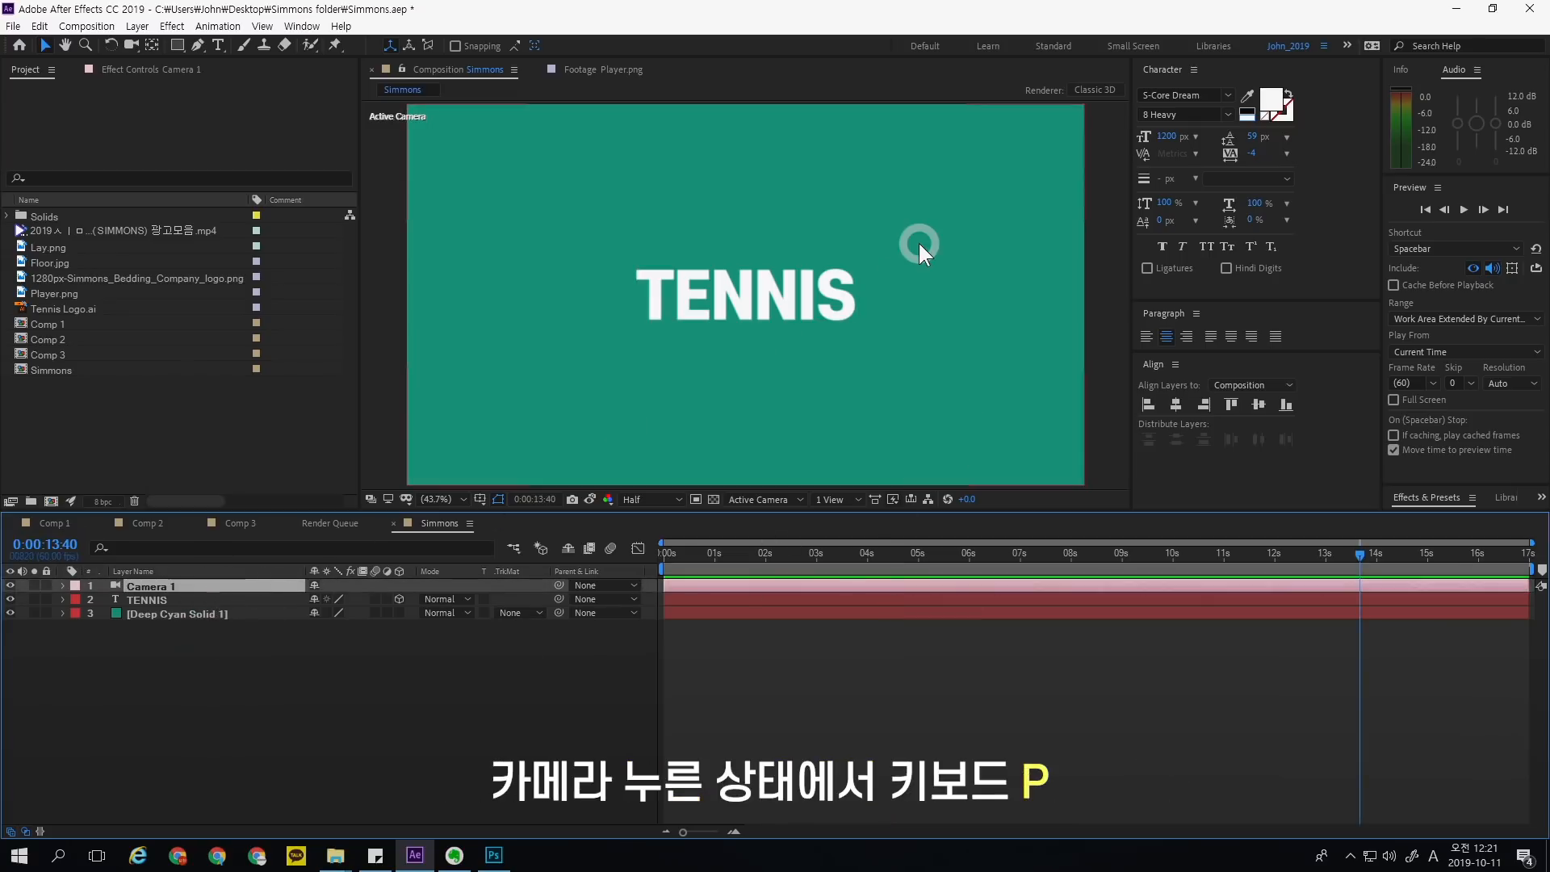
{"action": "key", "text": "p"}
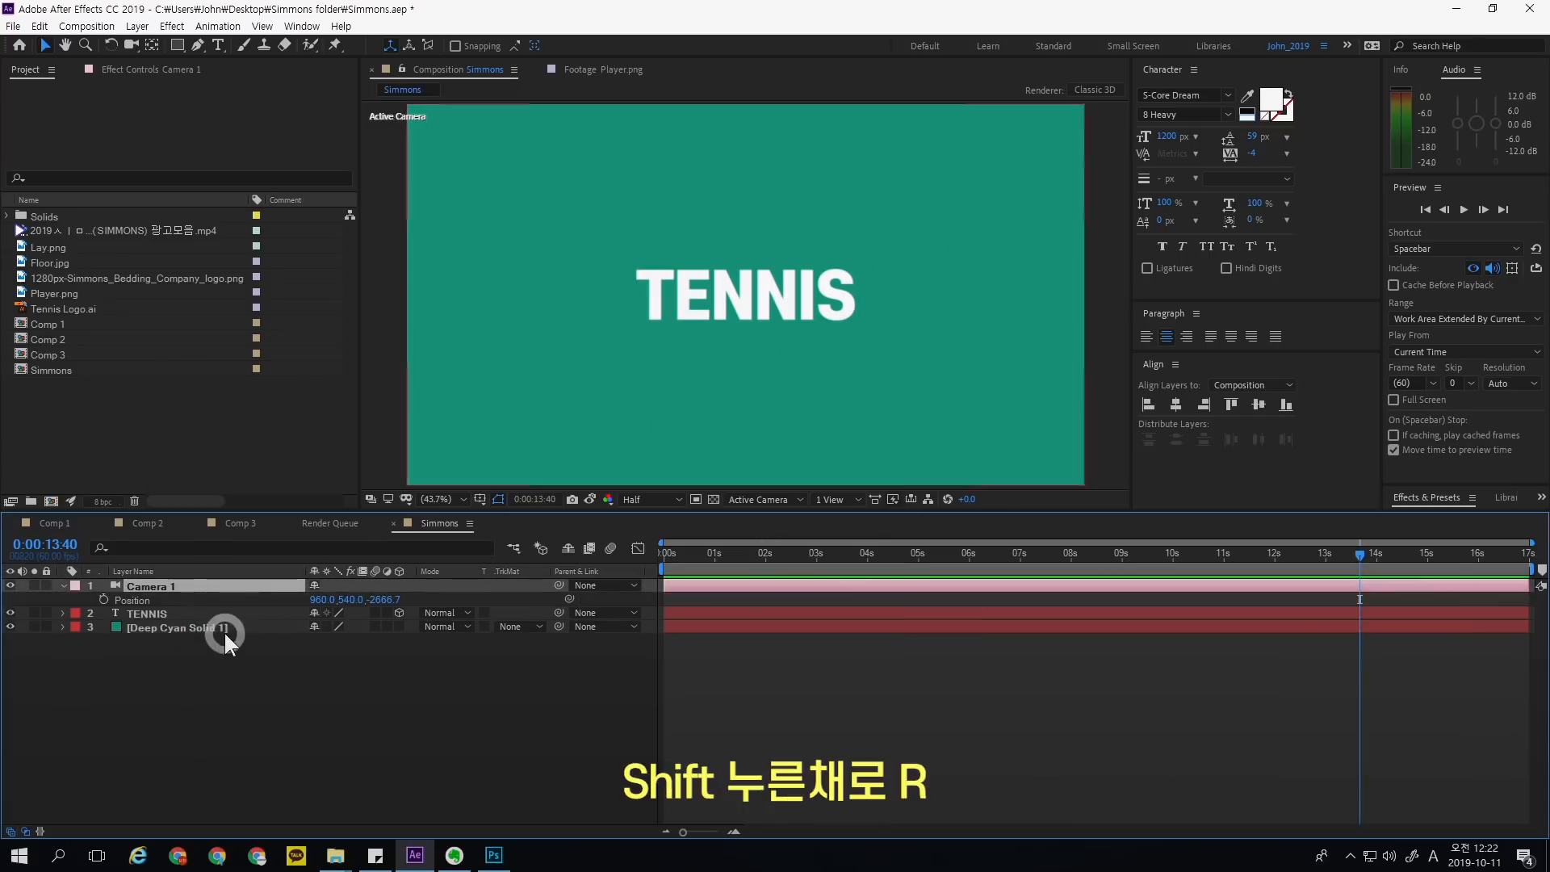
{"action": "key", "text": "shift+r"}
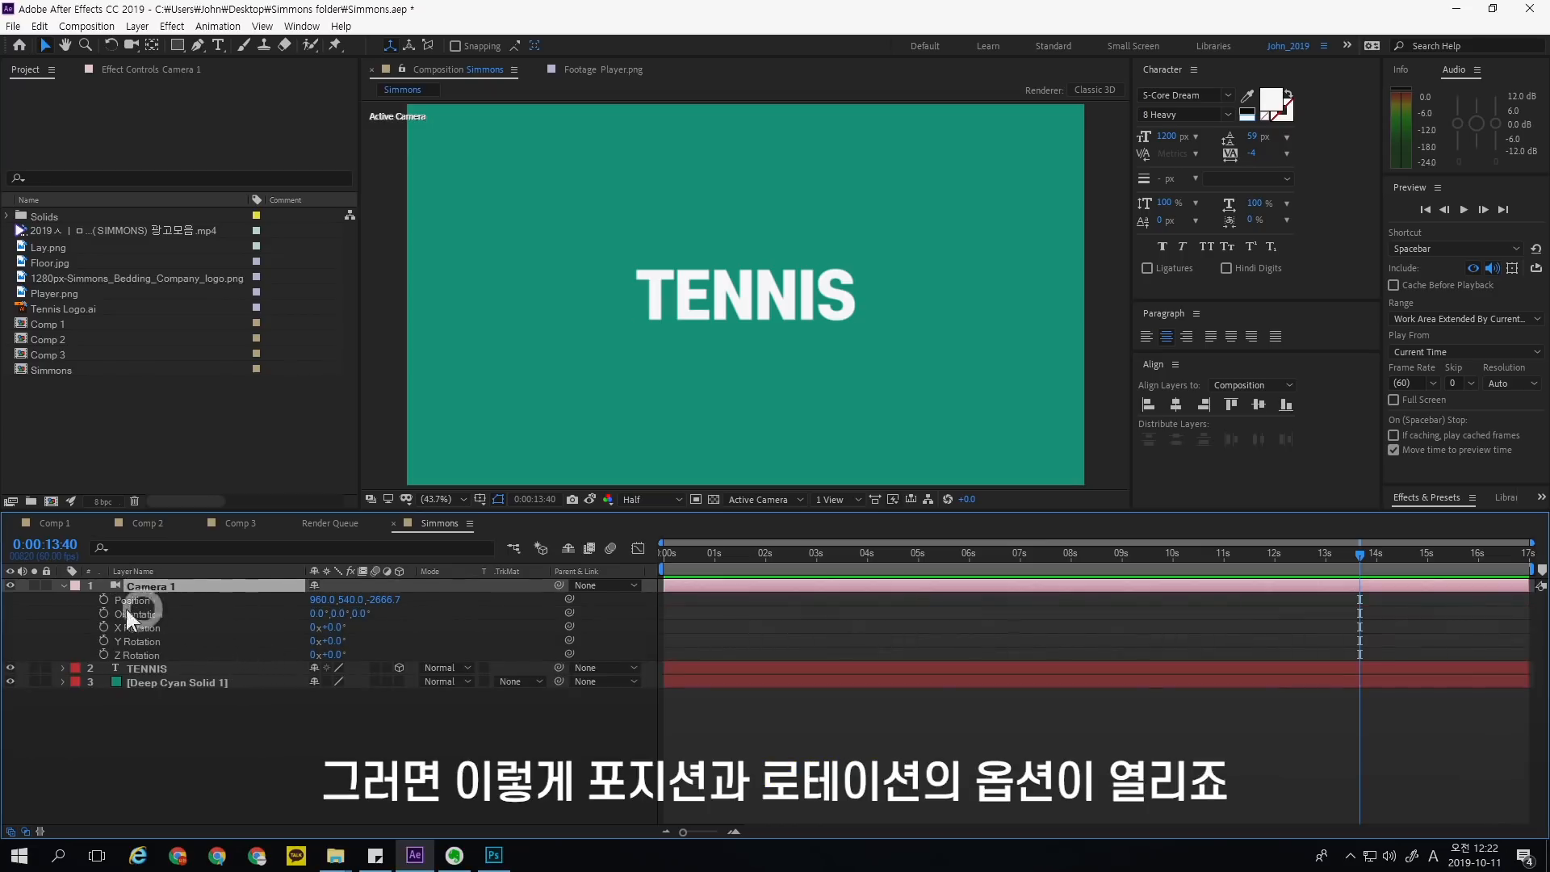
{"action": "left_click", "coordinate": [104, 600]}
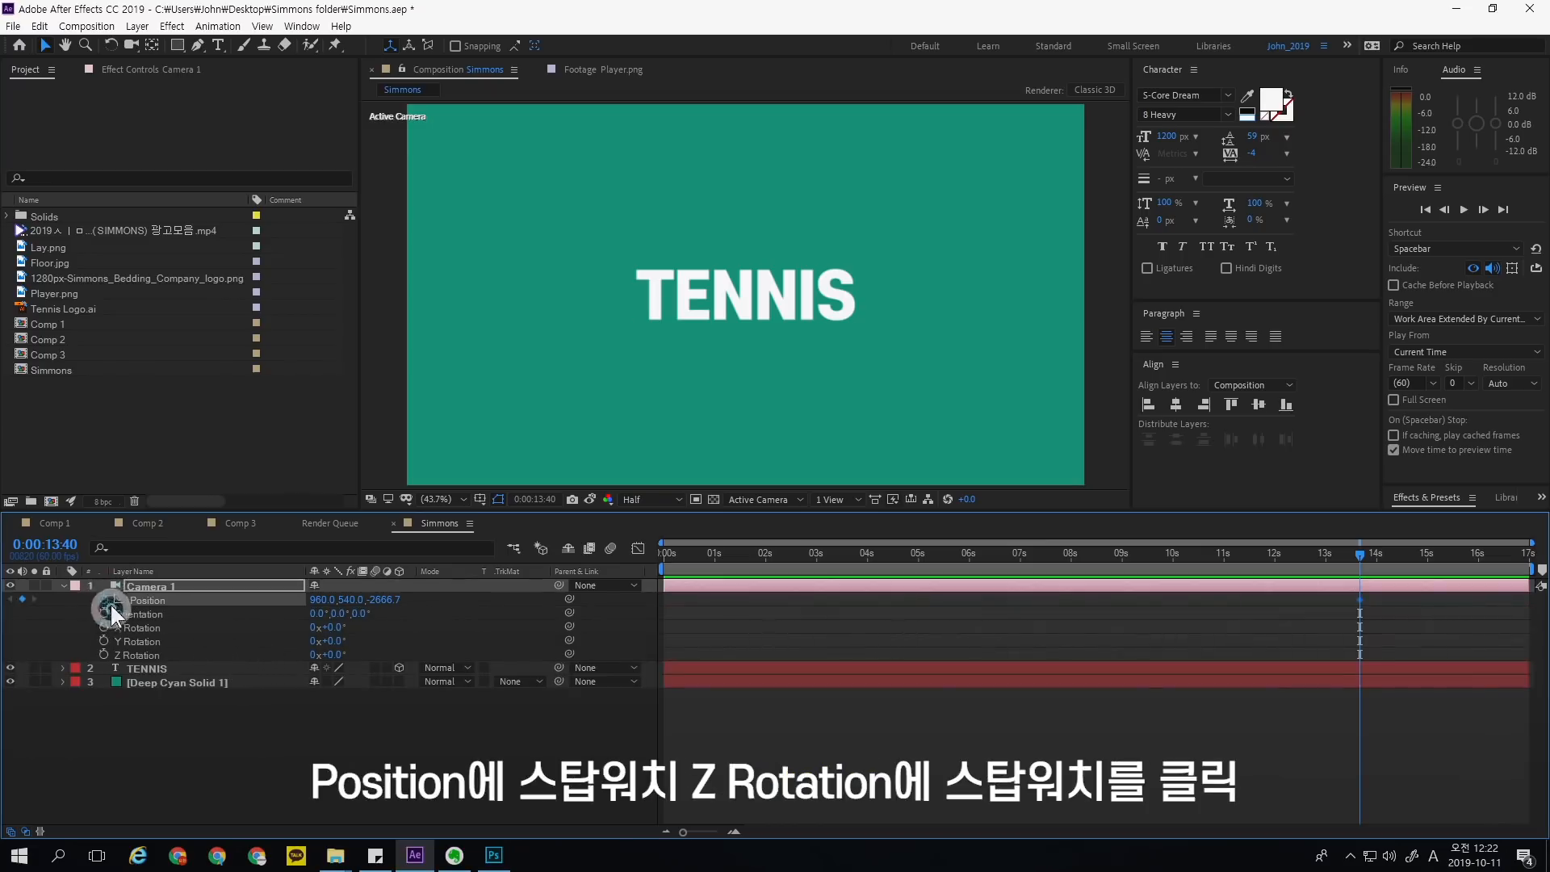
{"action": "left_click", "coordinate": [103, 652]}
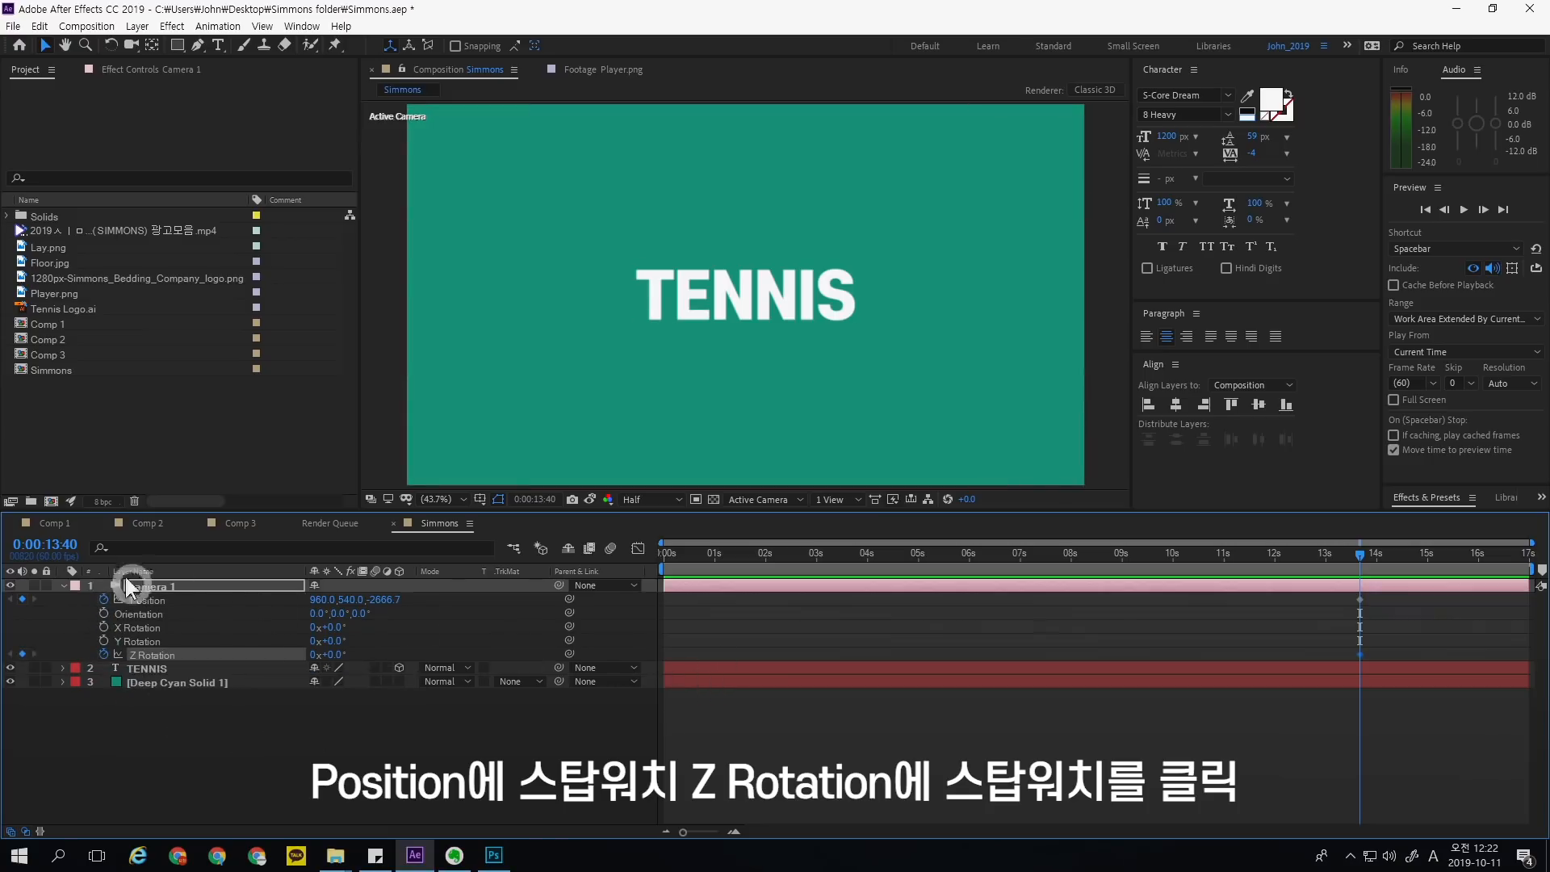
- At 0:00:04:25, add keyframes for the camera's Position and Z Rotation with their current values
{"action": "left_click", "coordinate": [71, 552]}
{"action": "type", "text": "4"}
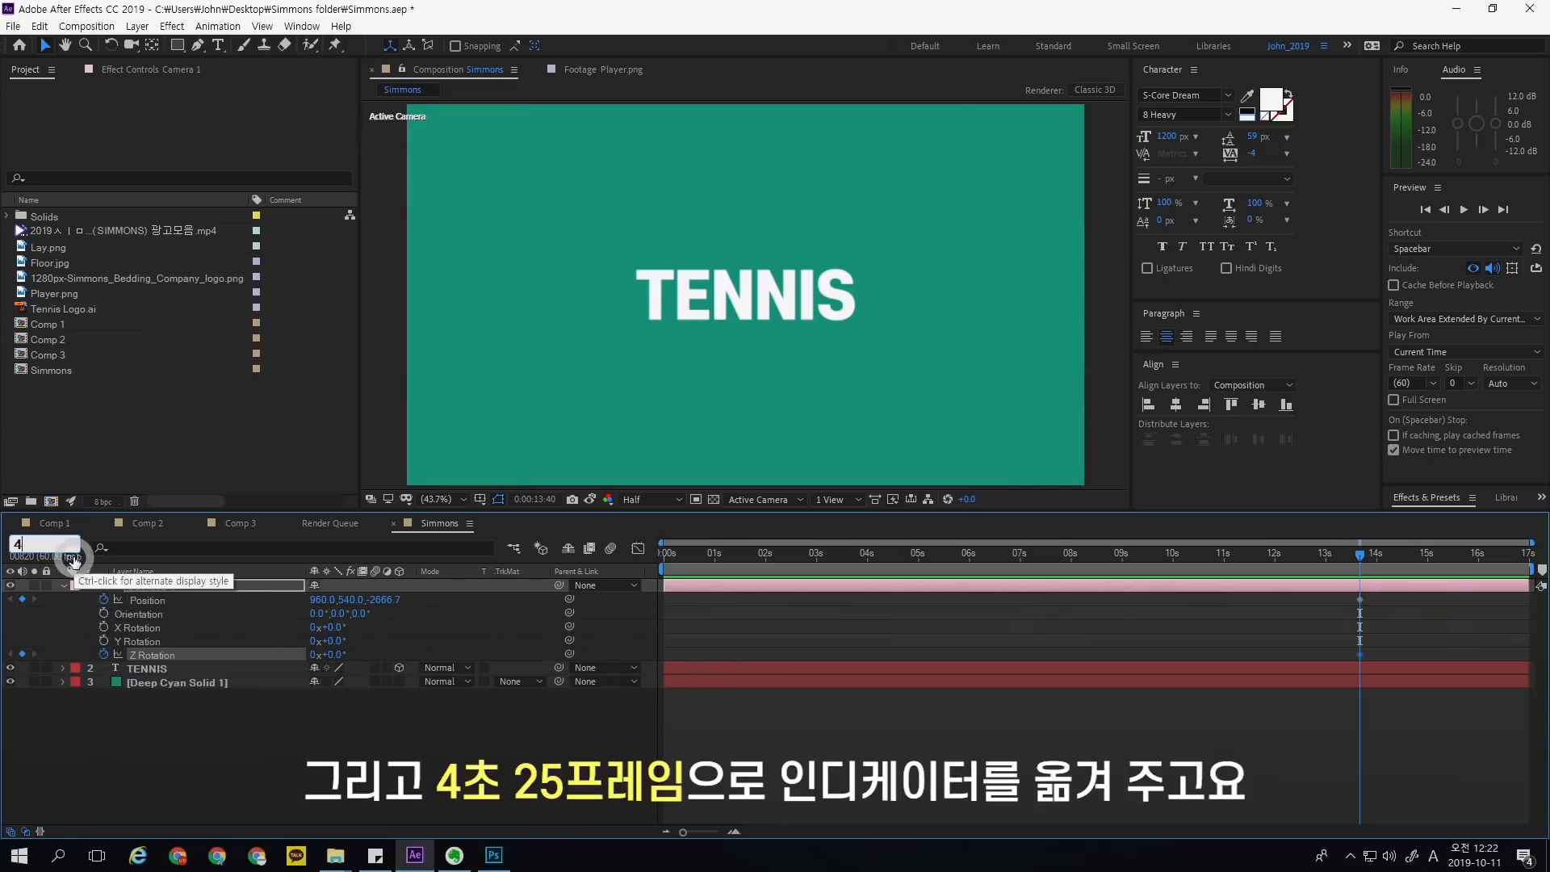
{"action": "type", "text": ".25"}
{"action": "key", "text": "Return"}
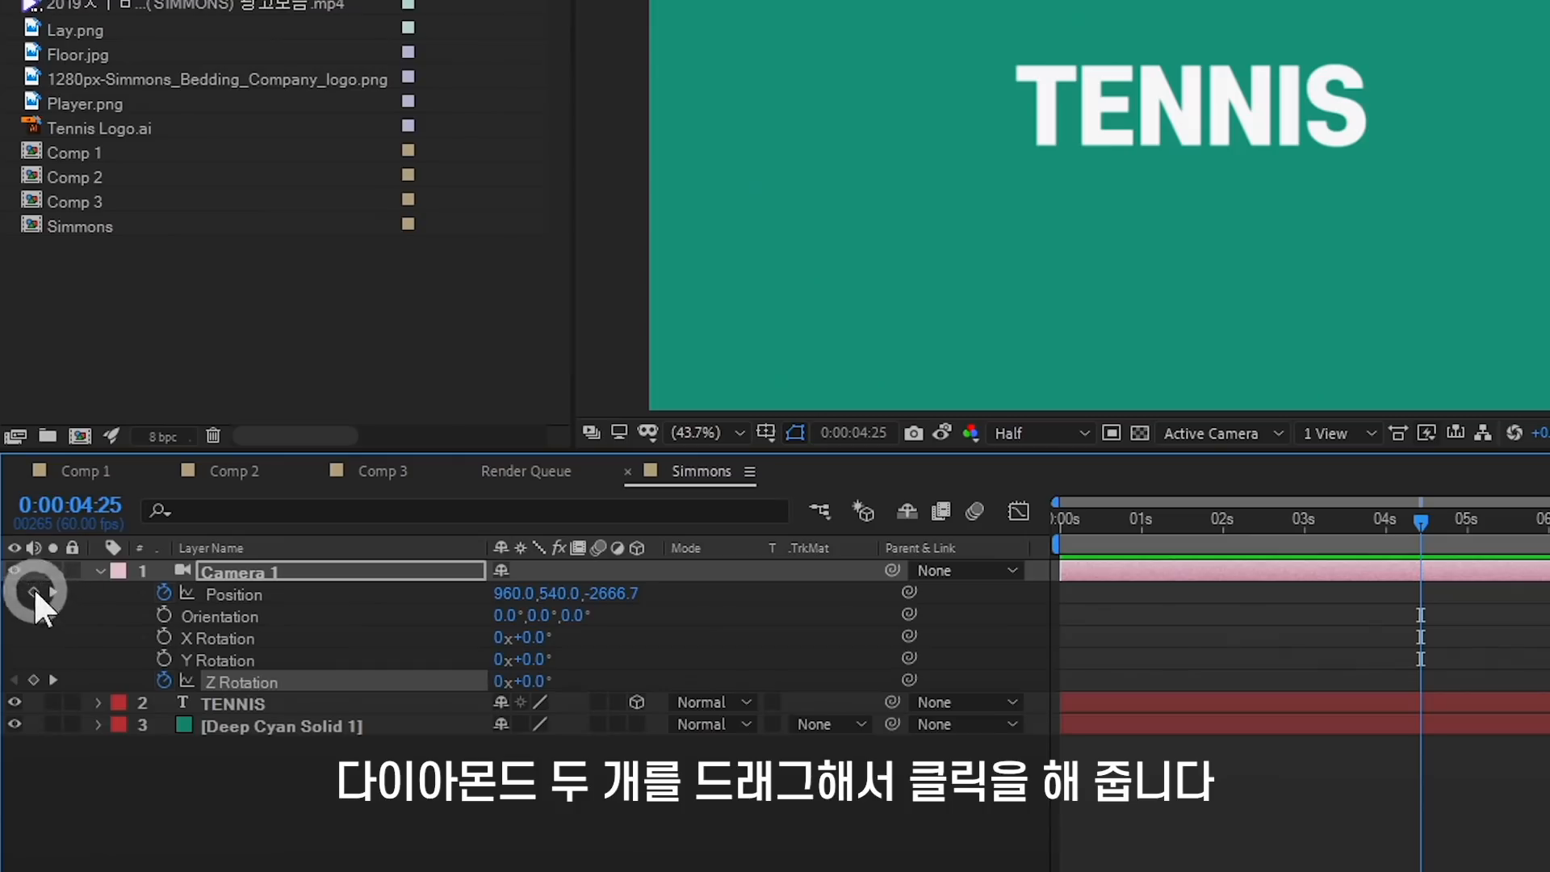
{"action": "left_click", "coordinate": [21, 599]}
{"action": "left_click", "coordinate": [21, 654]}
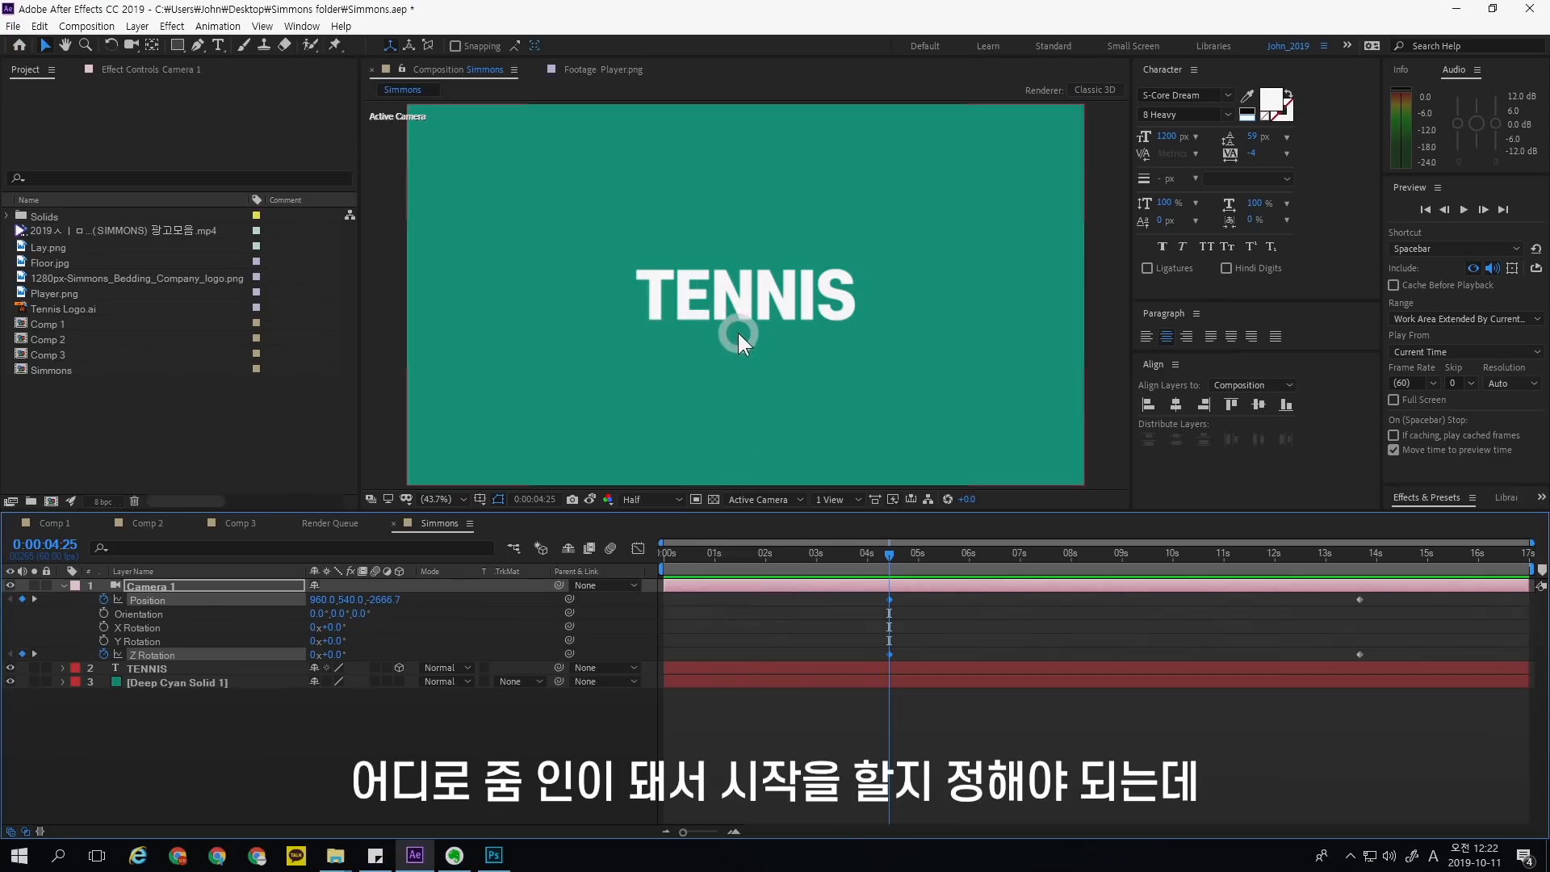
{"action": "mouse_move", "coordinate": [749, 334]}
{"action": "left_mouse_down"}
{"action": "mouse_move", "coordinate": [721, 308]}
{"action": "mouse_move", "coordinate": [754, 340]}
{"action": "left_mouse_up"}
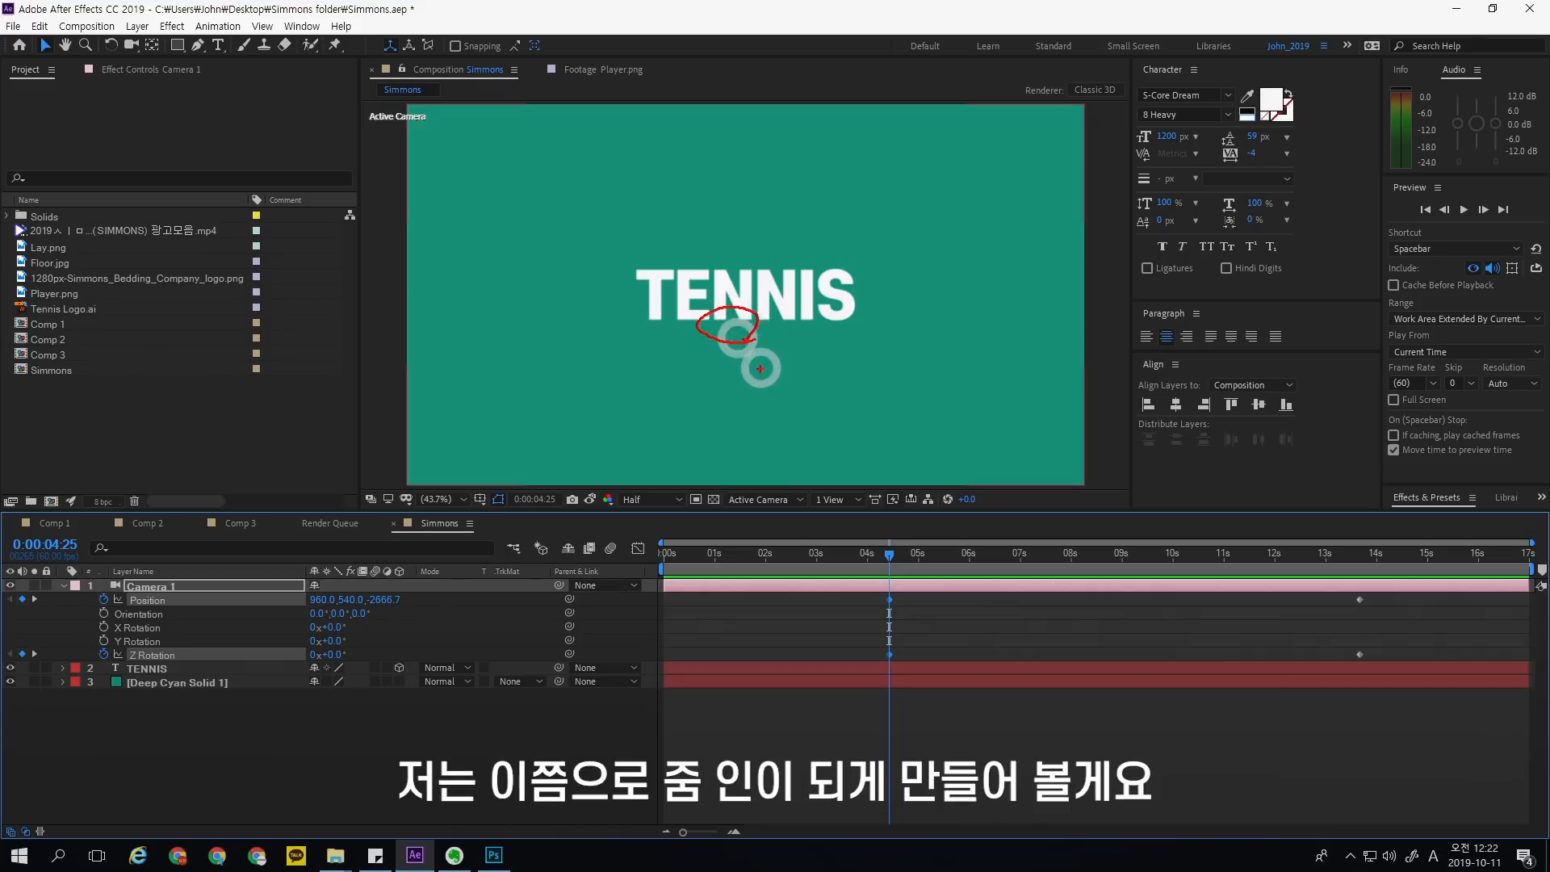
{"action": "key", "text": "Escape"}
- At 0:00:04:25, move the camera in close to the TENNIS text, to about Y 605 and Z -80.7
{"action": "left_click", "coordinate": [407, 707]}
{"action": "left_click", "coordinate": [278, 585]}
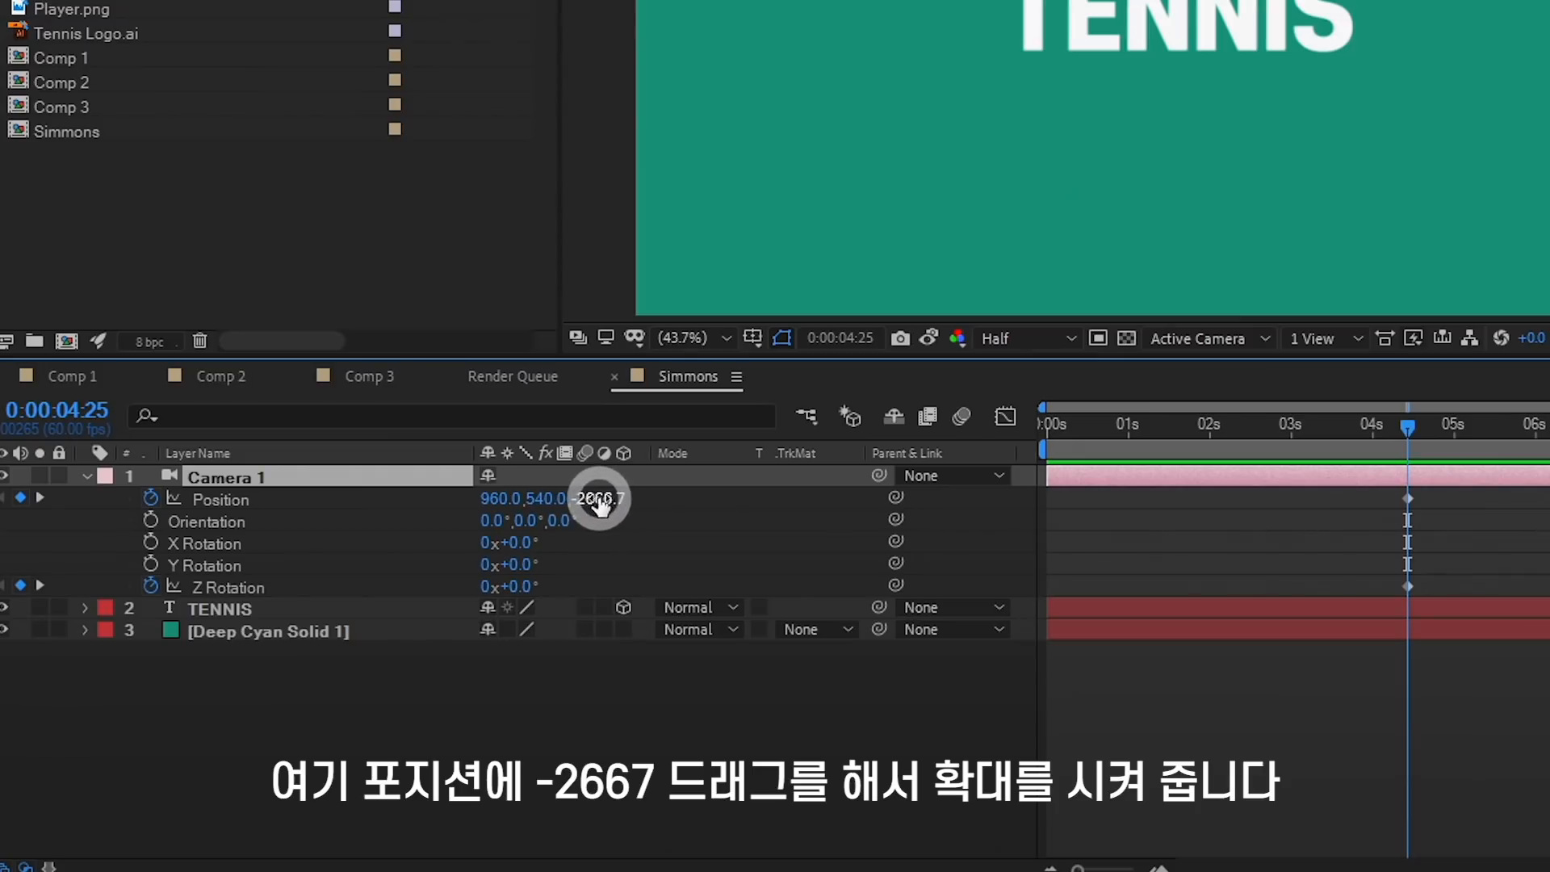
{"action": "mouse_move", "coordinate": [607, 512]}
{"action": "left_mouse_down"}
{"action": "mouse_move", "coordinate": [1359, 515]}
{"action": "mouse_move", "coordinate": [1004, 484]}
{"action": "mouse_move", "coordinate": [610, 495]}
{"action": "left_mouse_up"}
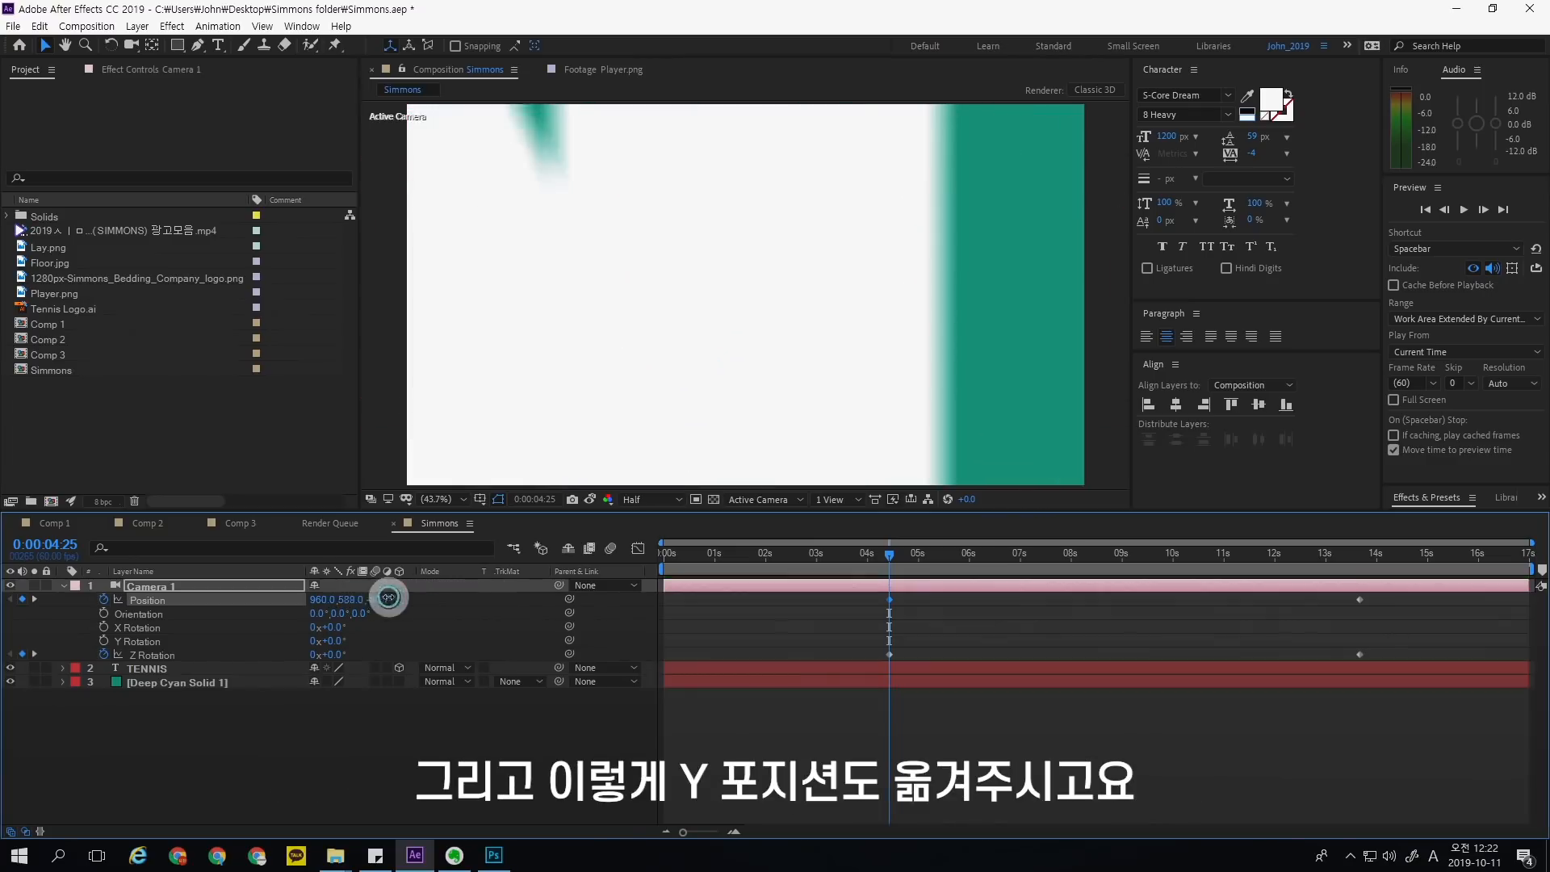
{"action": "left_click_drag", "start_coordinate": [388, 597], "coordinate": [322, 601]}
- Set the camera's Z Rotation to 60° and shift its position to about X 968, Y 632
{"action": "mouse_move", "coordinate": [338, 655]}
{"action": "left_mouse_down"}
{"action": "mouse_move", "coordinate": [328, 619]}
{"action": "mouse_move", "coordinate": [353, 643]}
{"action": "mouse_move", "coordinate": [338, 653]}
{"action": "left_mouse_up"}
{"action": "left_click", "coordinate": [339, 653]}
{"action": "type", "text": "60"}
{"action": "key", "text": "Return"}
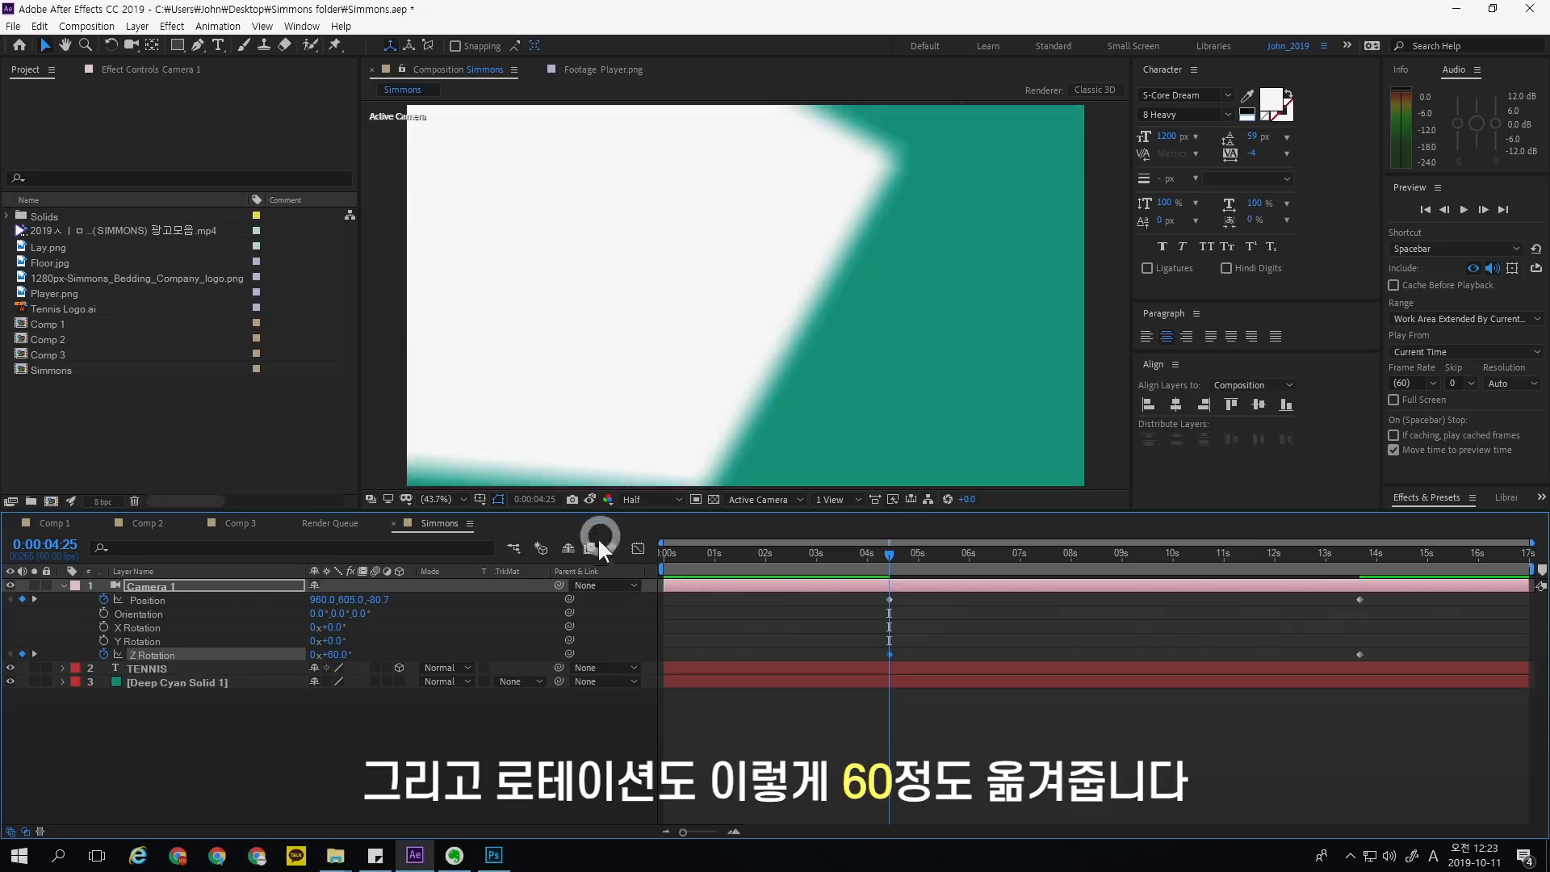
{"action": "mouse_move", "coordinate": [320, 599]}
{"action": "left_mouse_down"}
{"action": "mouse_move", "coordinate": [374, 595]}
{"action": "mouse_move", "coordinate": [331, 602]}
{"action": "left_mouse_up"}
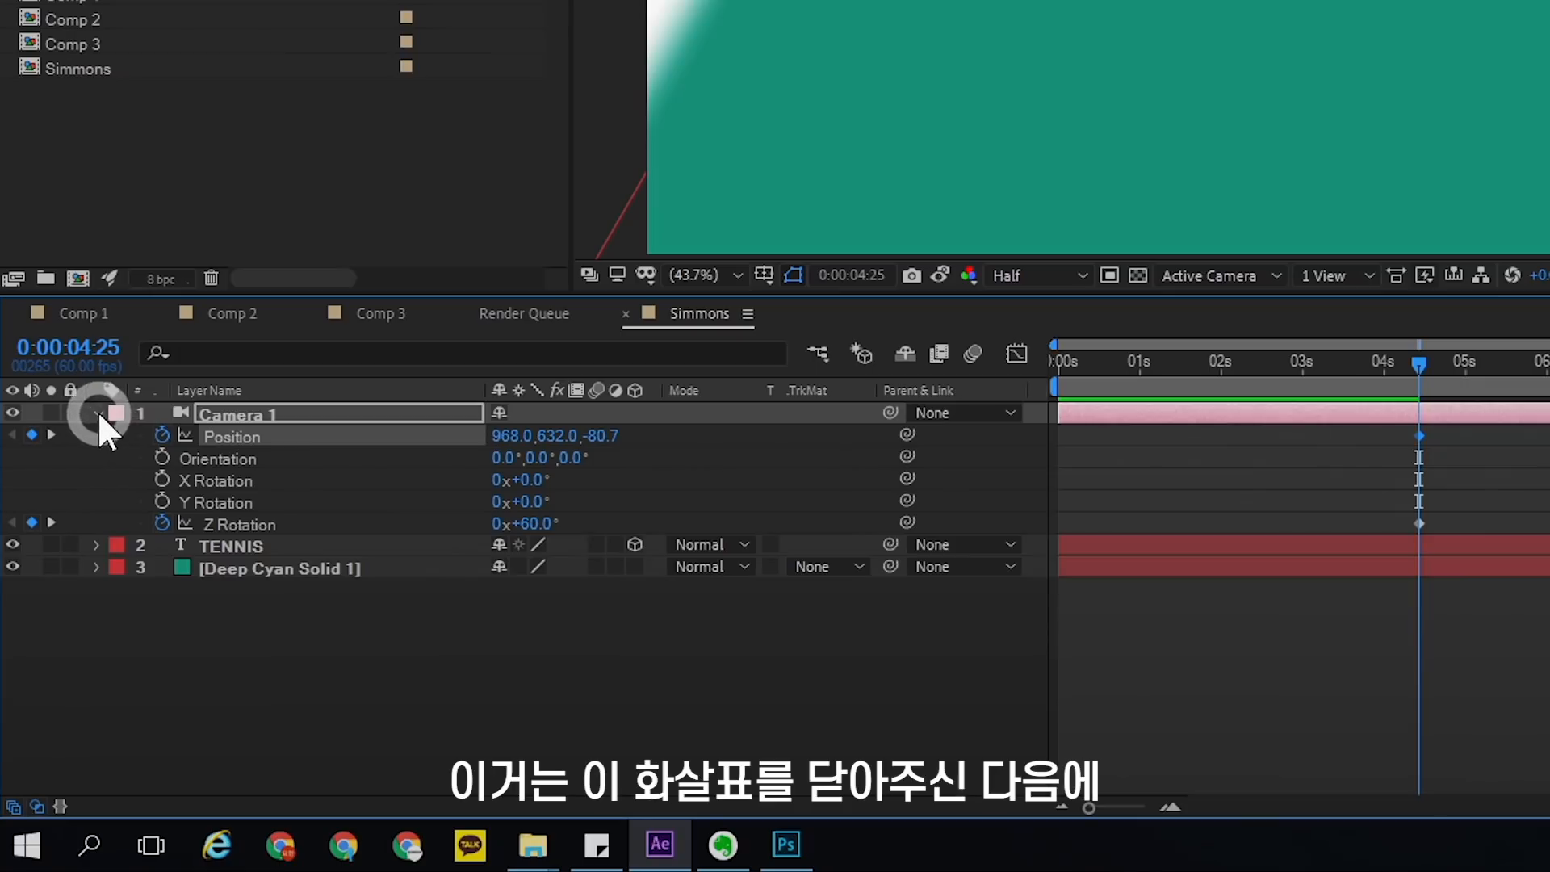
- Turn off Depth of Field in Camera 1's camera options
{"action": "left_click", "coordinate": [63, 585]}
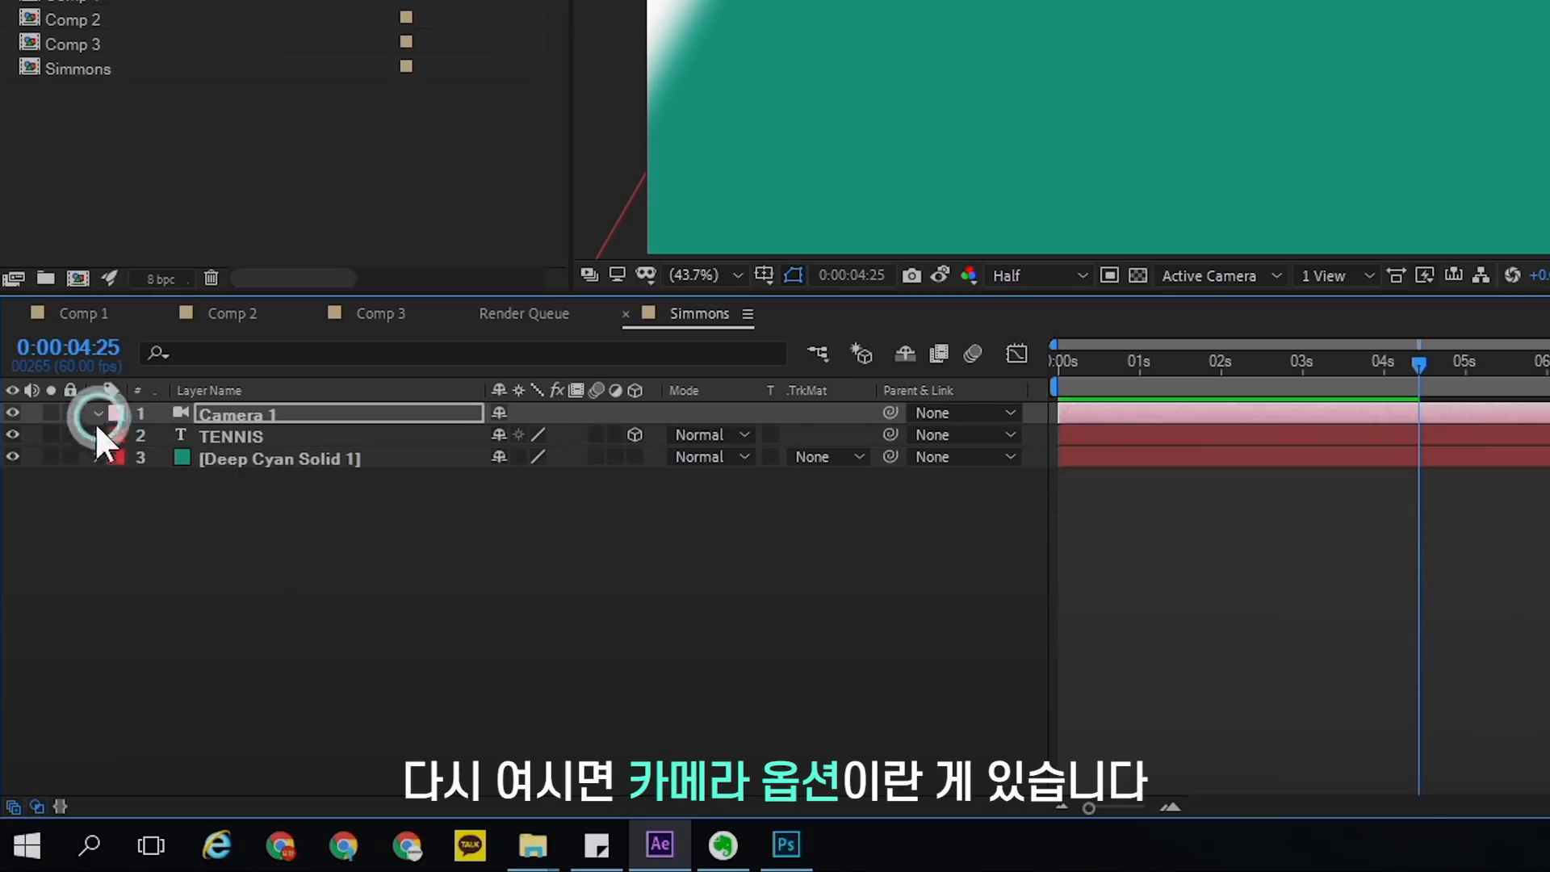
{"action": "left_click", "coordinate": [97, 416]}
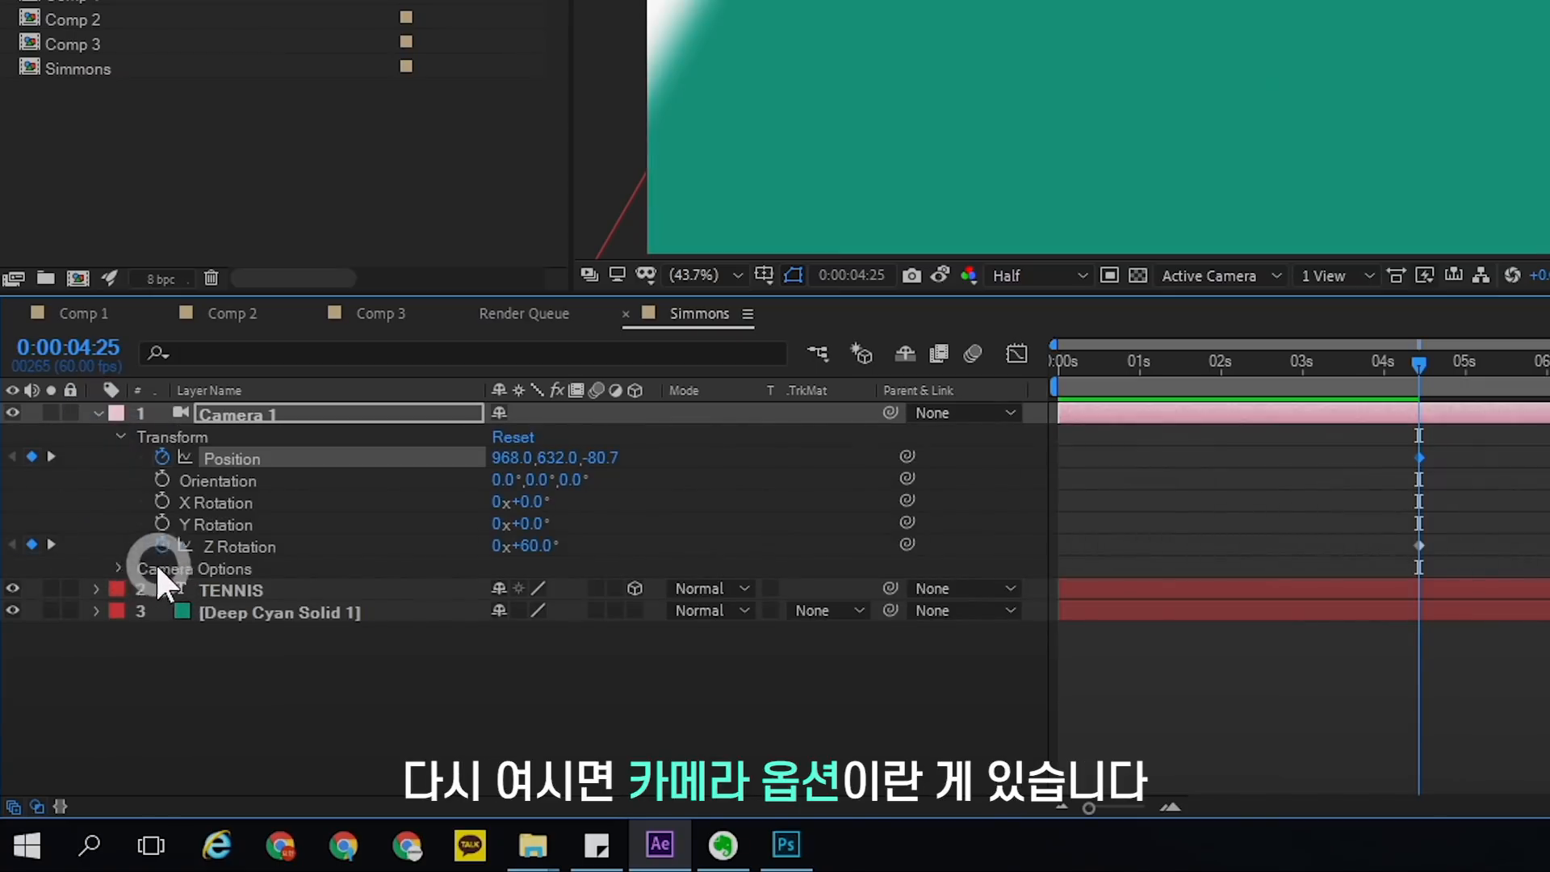
{"action": "left_click", "coordinate": [117, 565]}
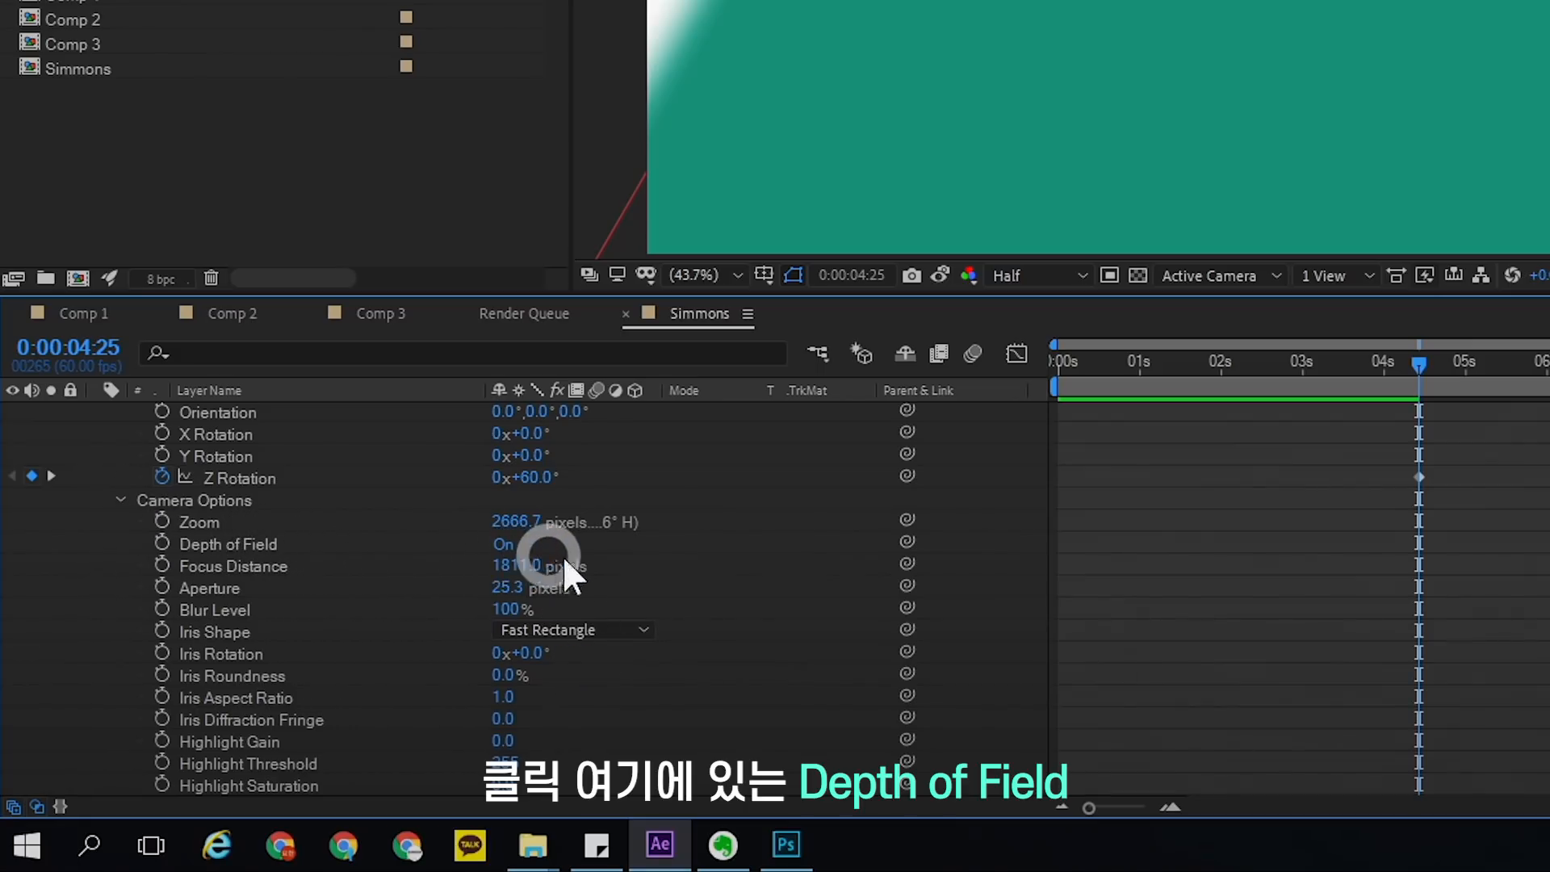
{"action": "left_click_drag", "start_coordinate": [501, 544], "coordinate": [248, 614]}
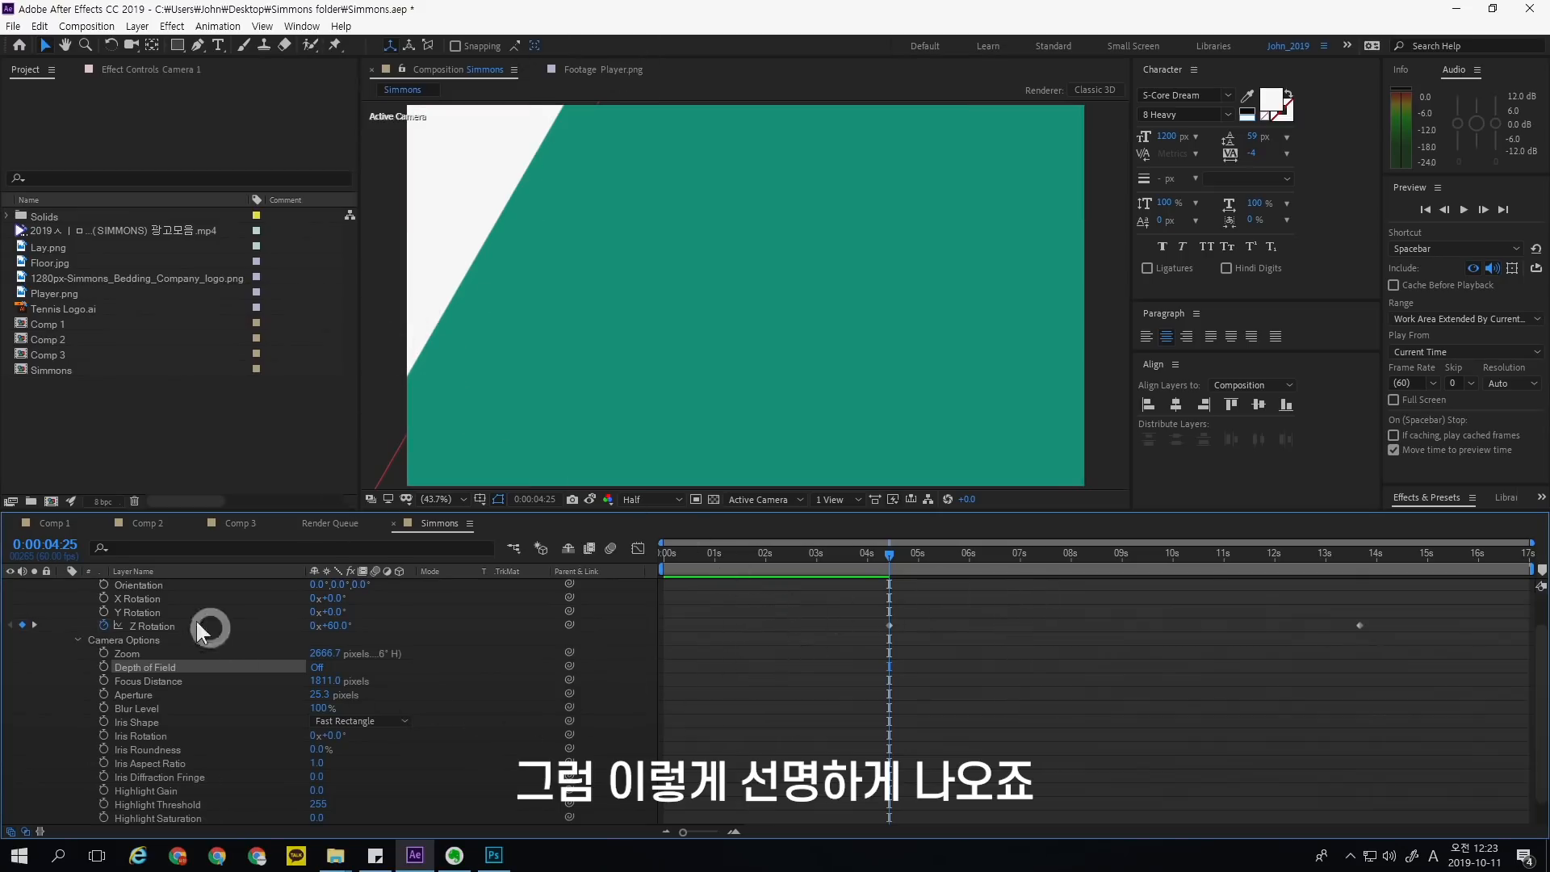
- Show only the camera's keyframed properties and set the Position keyframes' velocity influence to 35% incoming and 65% outgoing
{"action": "key", "text": "u"}
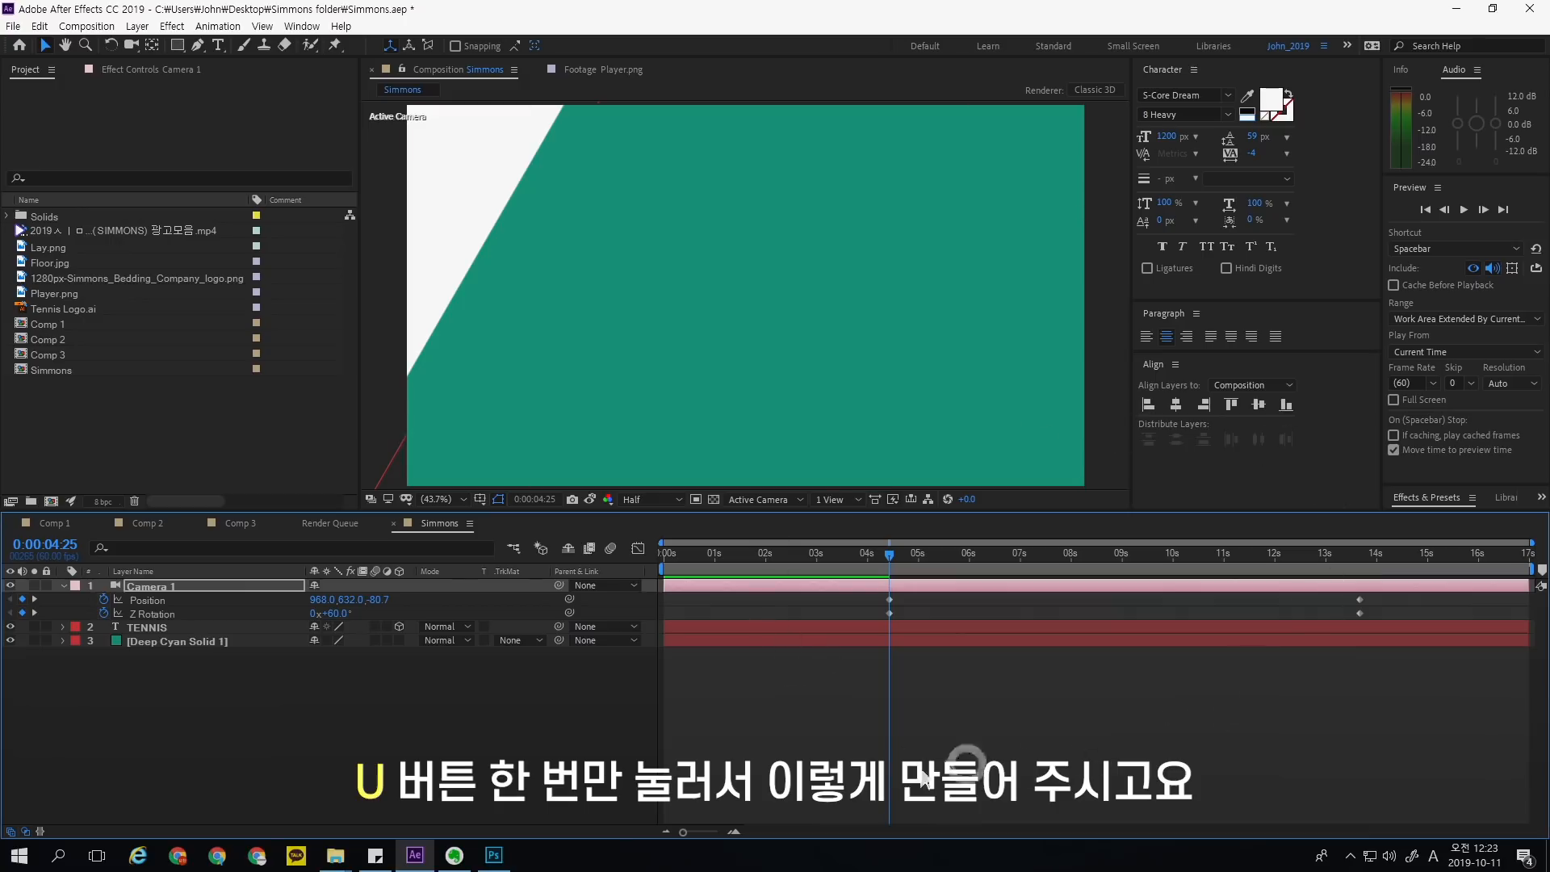
{"action": "left_click", "coordinate": [1388, 605]}
{"action": "left_click_drag", "start_coordinate": [870, 598], "coordinate": [1388, 642]}
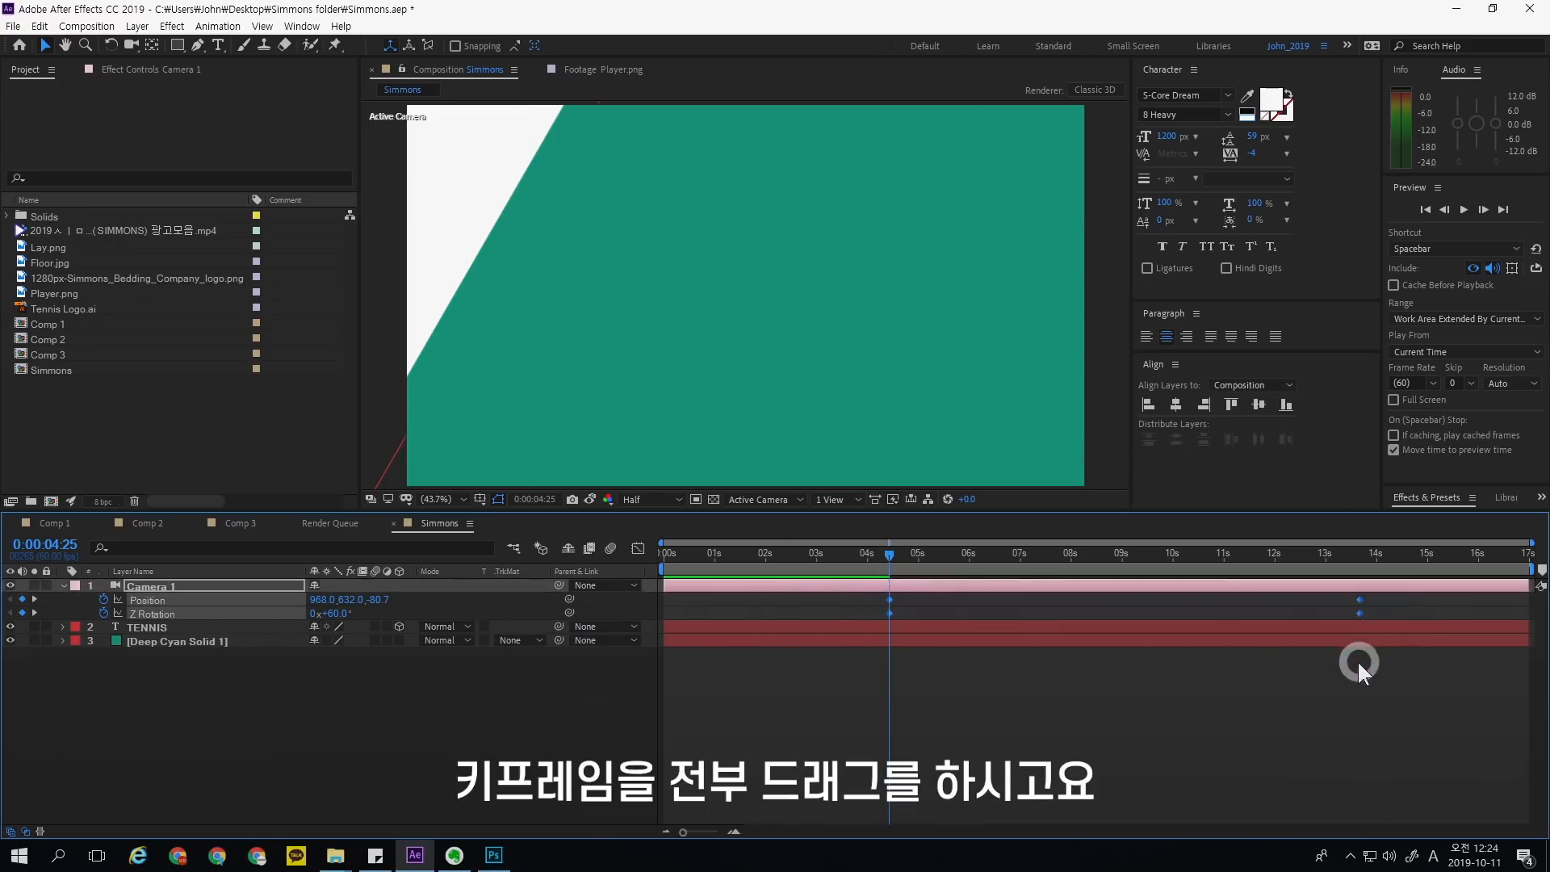
{"action": "right_click", "coordinate": [1357, 612]}
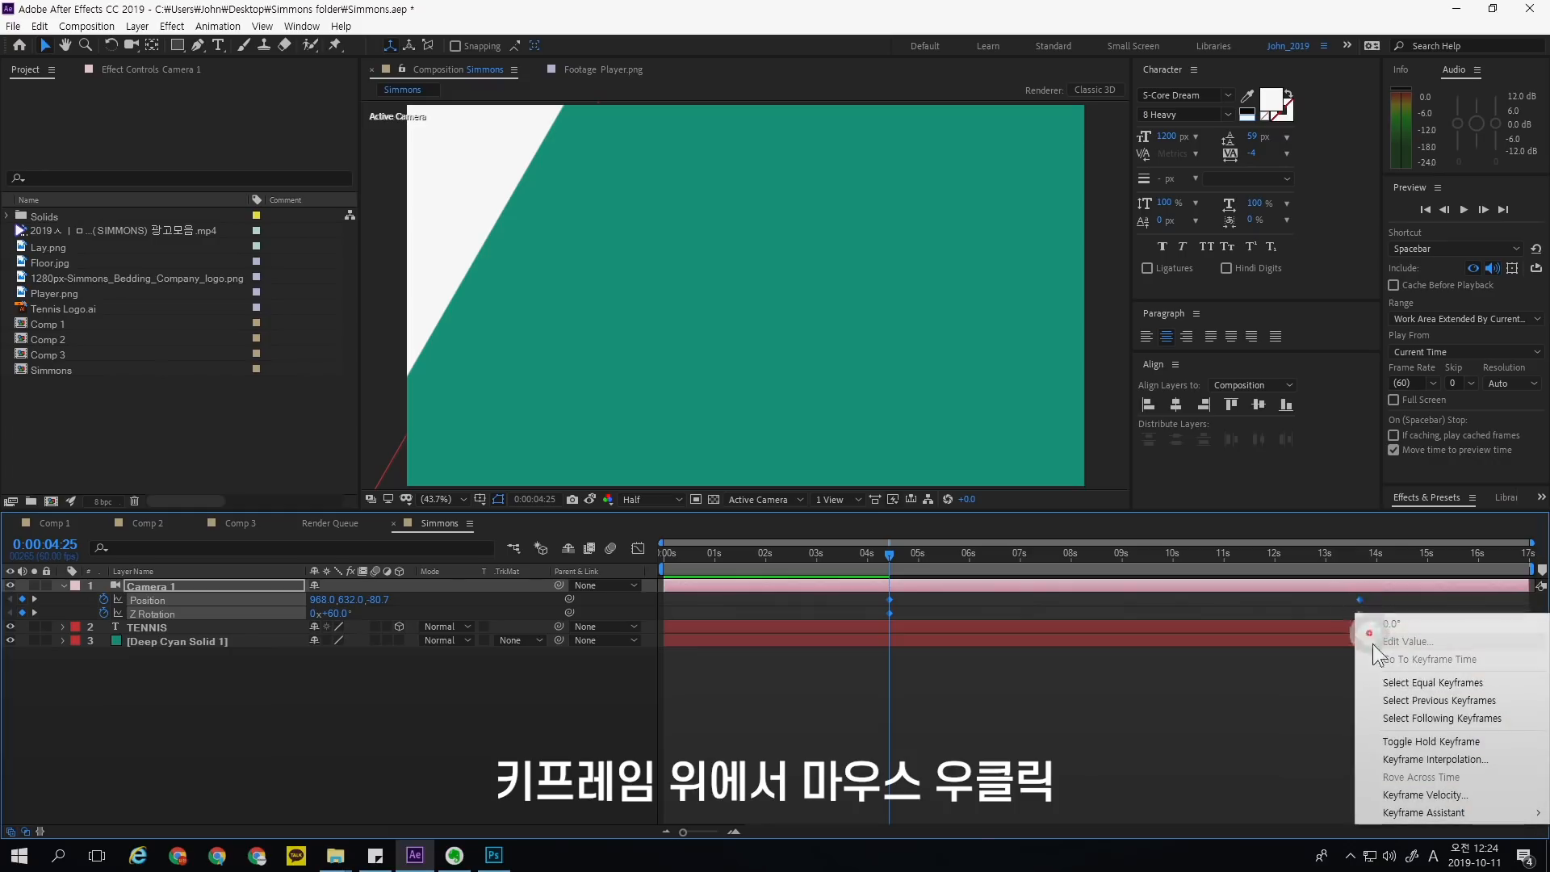
{"action": "left_click", "coordinate": [1424, 794]}
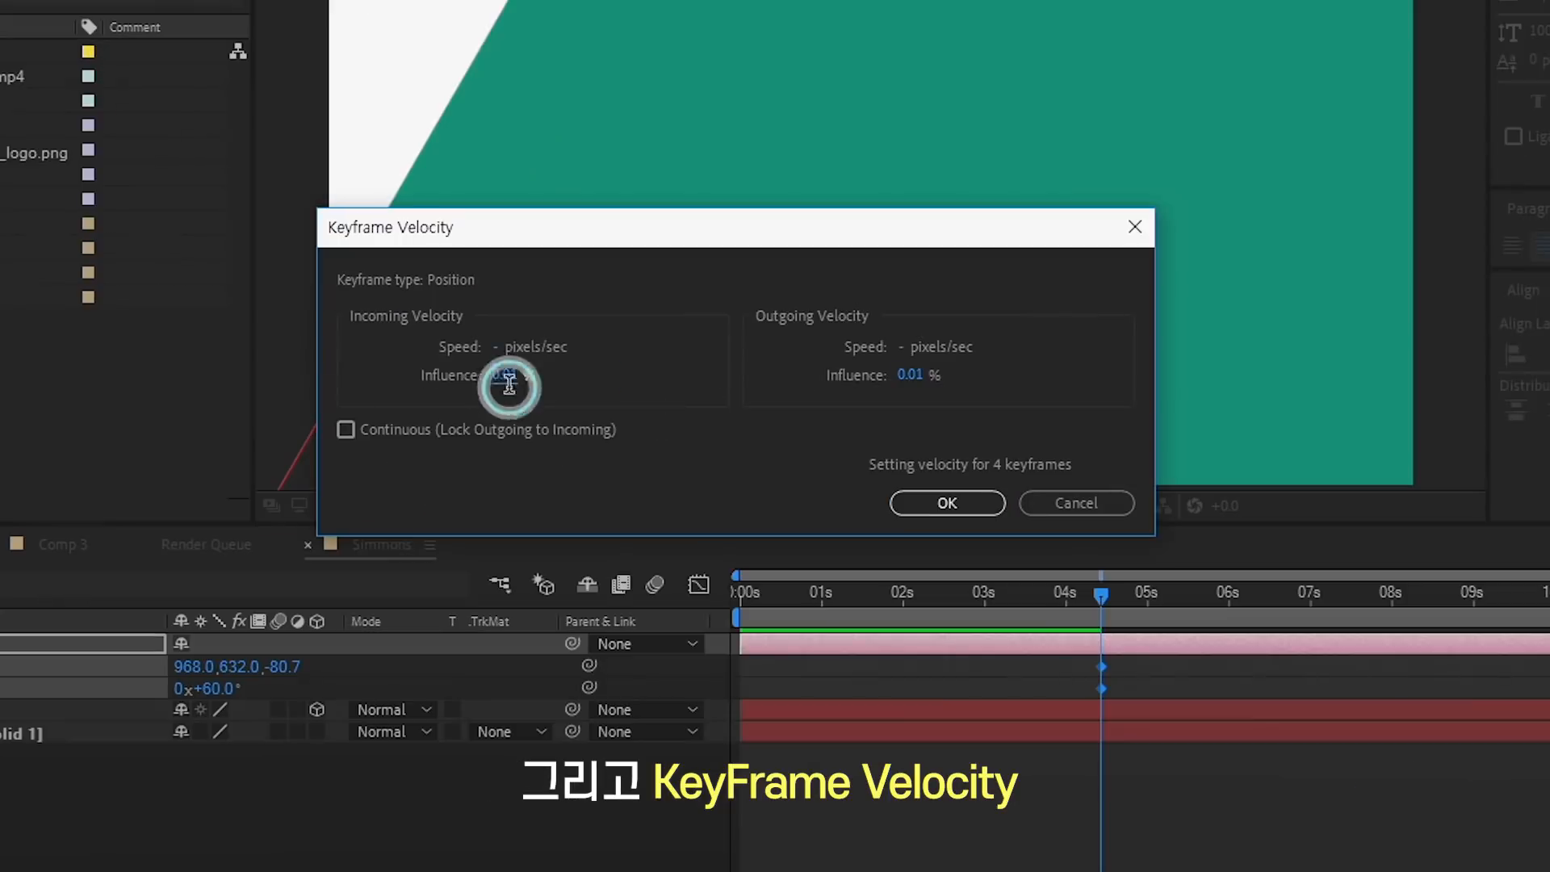
{"action": "left_click", "coordinate": [519, 418]}
{"action": "type", "text": "35"}
{"action": "key", "text": "Tab"}
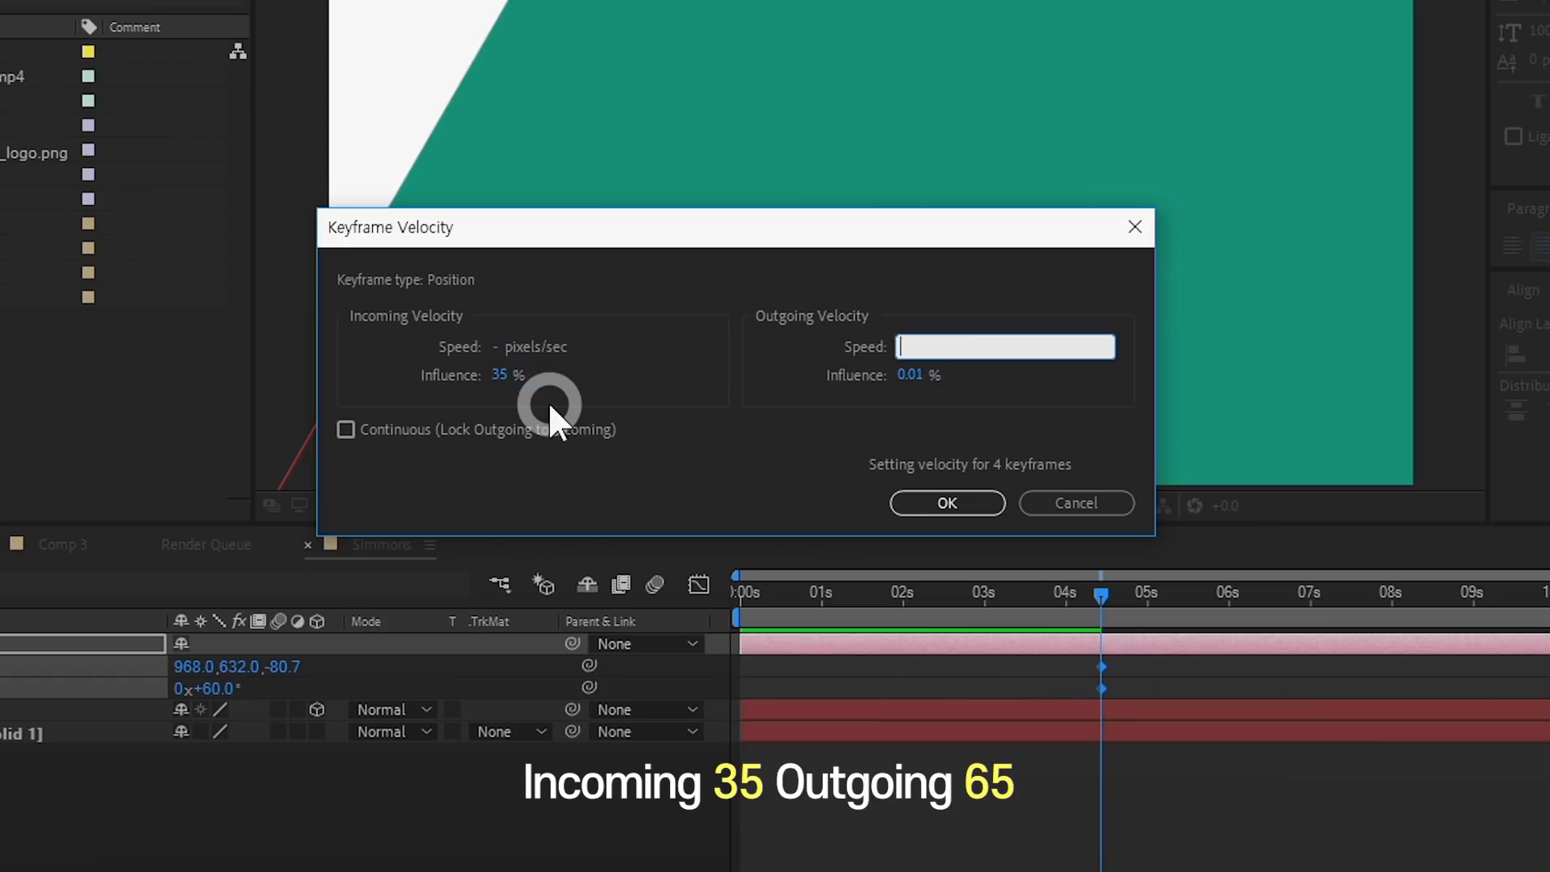
{"action": "key", "text": "Tab"}
{"action": "key", "text": "Return"}
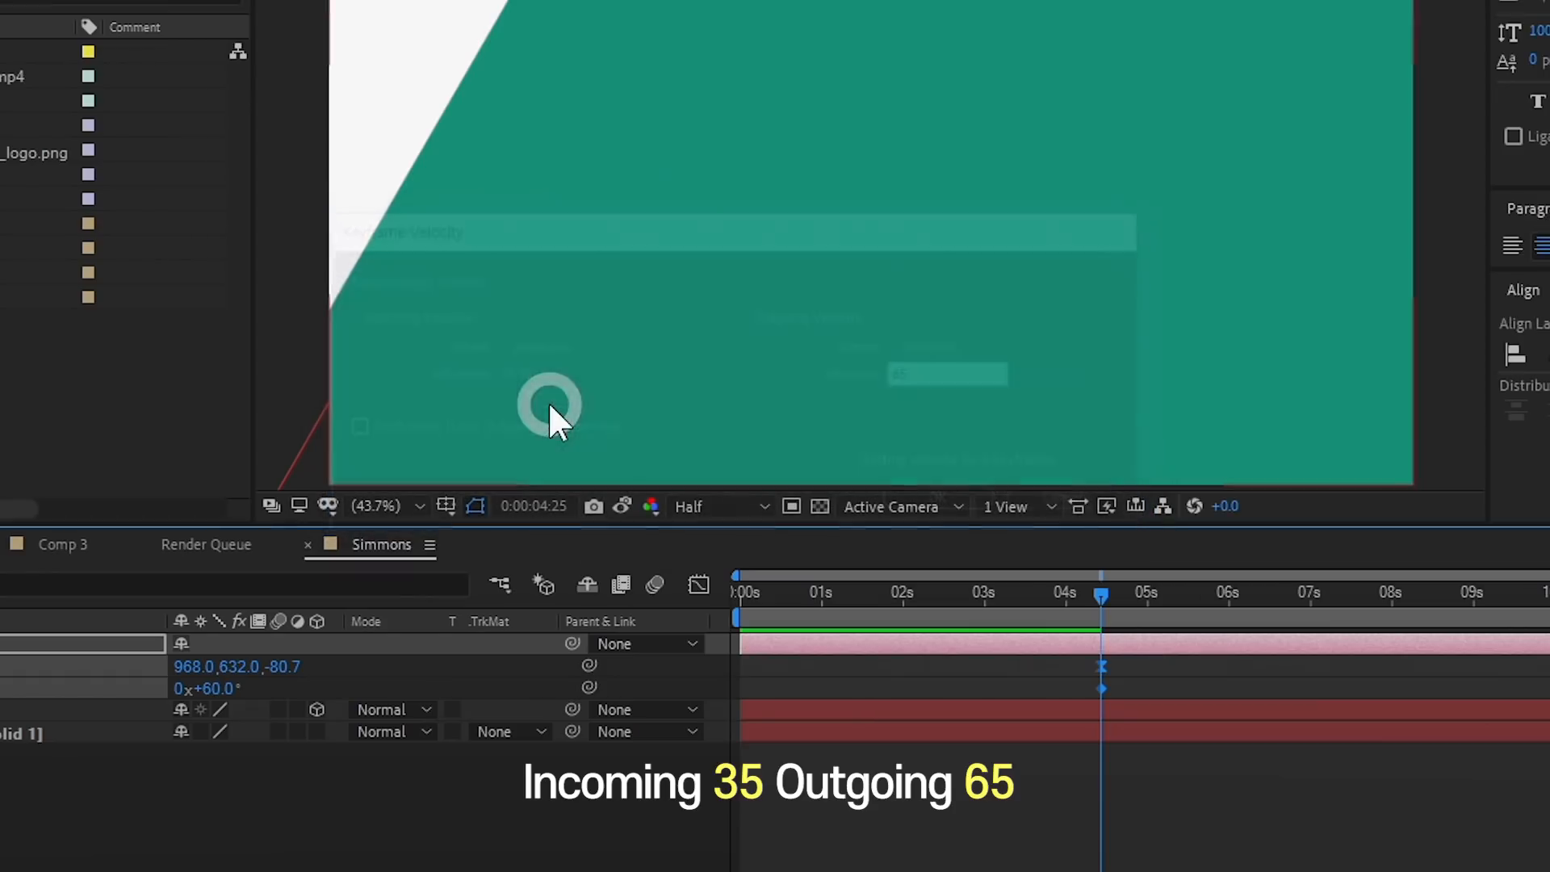
- Set the velocity influence of both Z Rotation keyframes to 35% incoming and 65% outgoing
{"action": "left_click_drag", "start_coordinate": [867, 621], "coordinate": [1368, 609]}
{"action": "right_click", "coordinate": [1358, 611]}
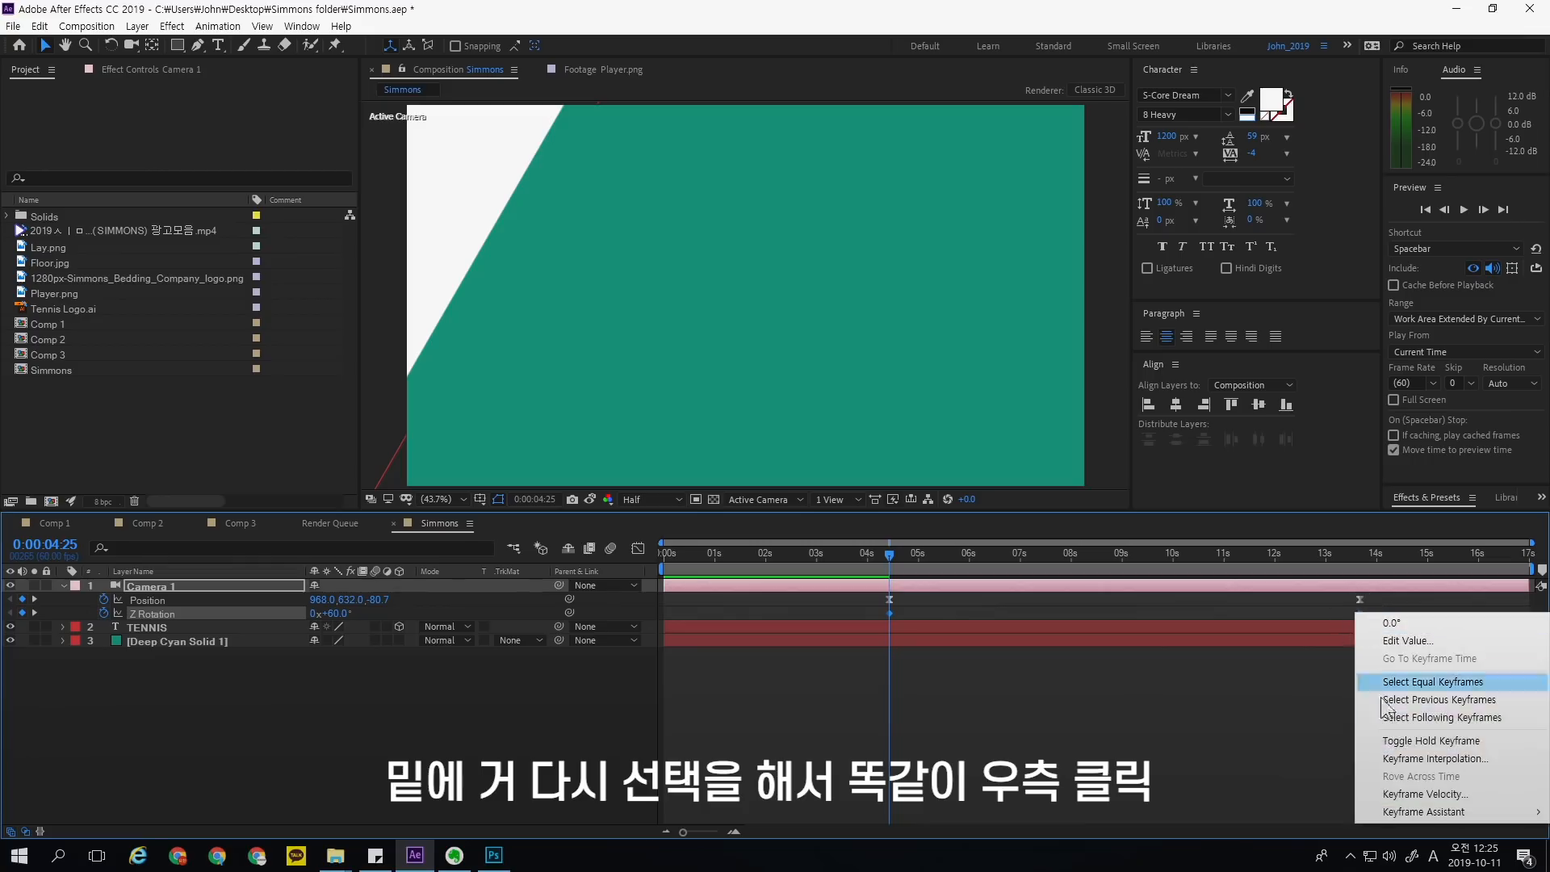
{"action": "left_click", "coordinate": [1424, 793]}
{"action": "key", "text": "Tab"}
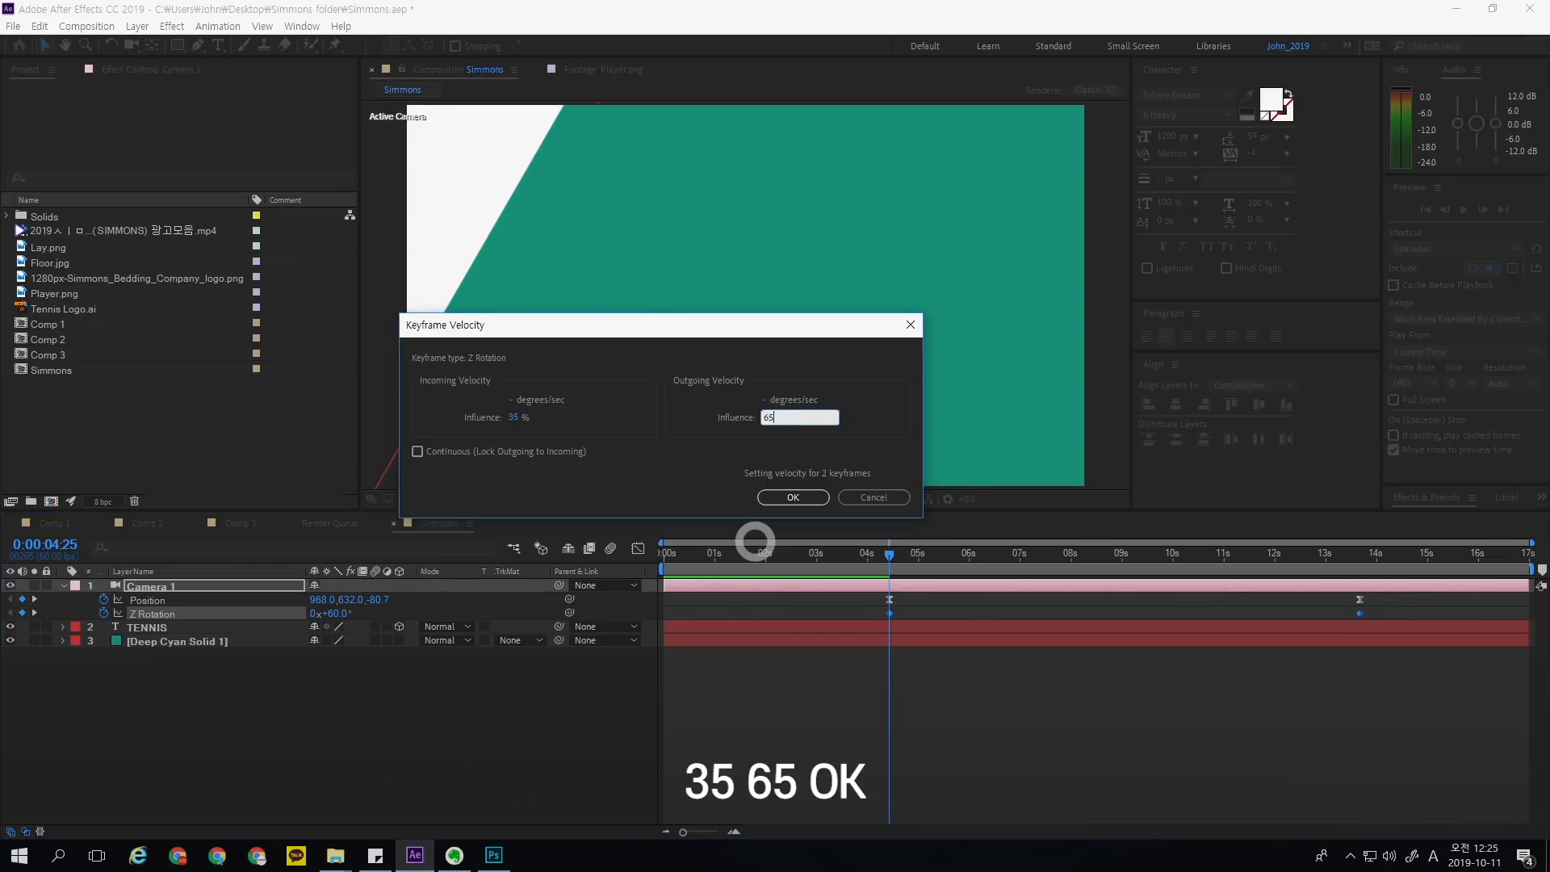
{"action": "key", "text": "Return"}
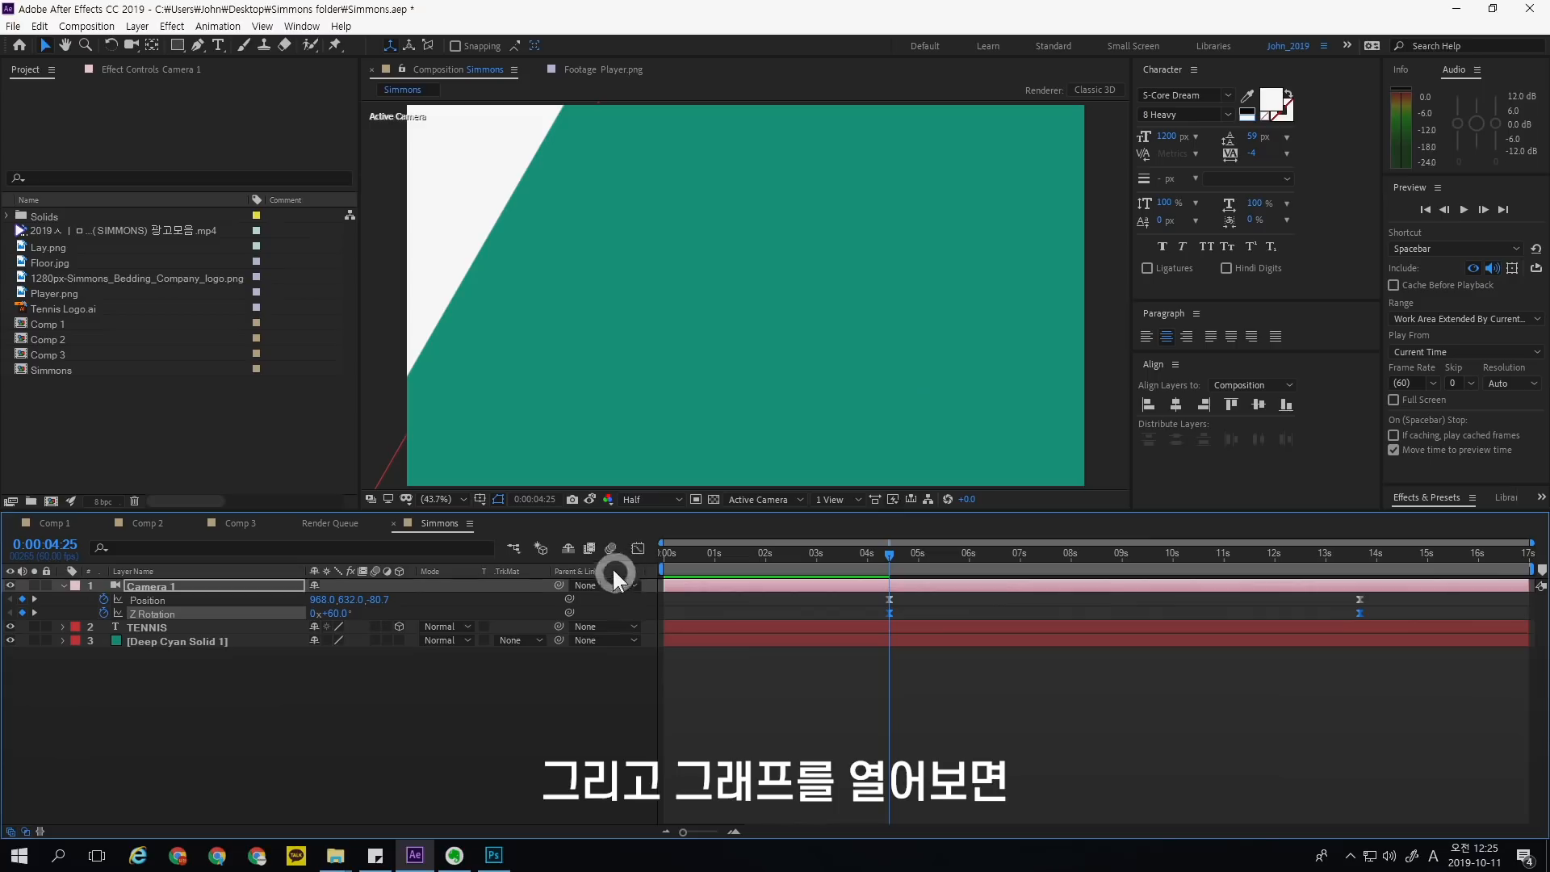
- Examine the camera's Position and Z Rotation curves in the graph editor, check the value graph option, and return to the layer view
{"action": "left_click", "coordinate": [638, 549]}
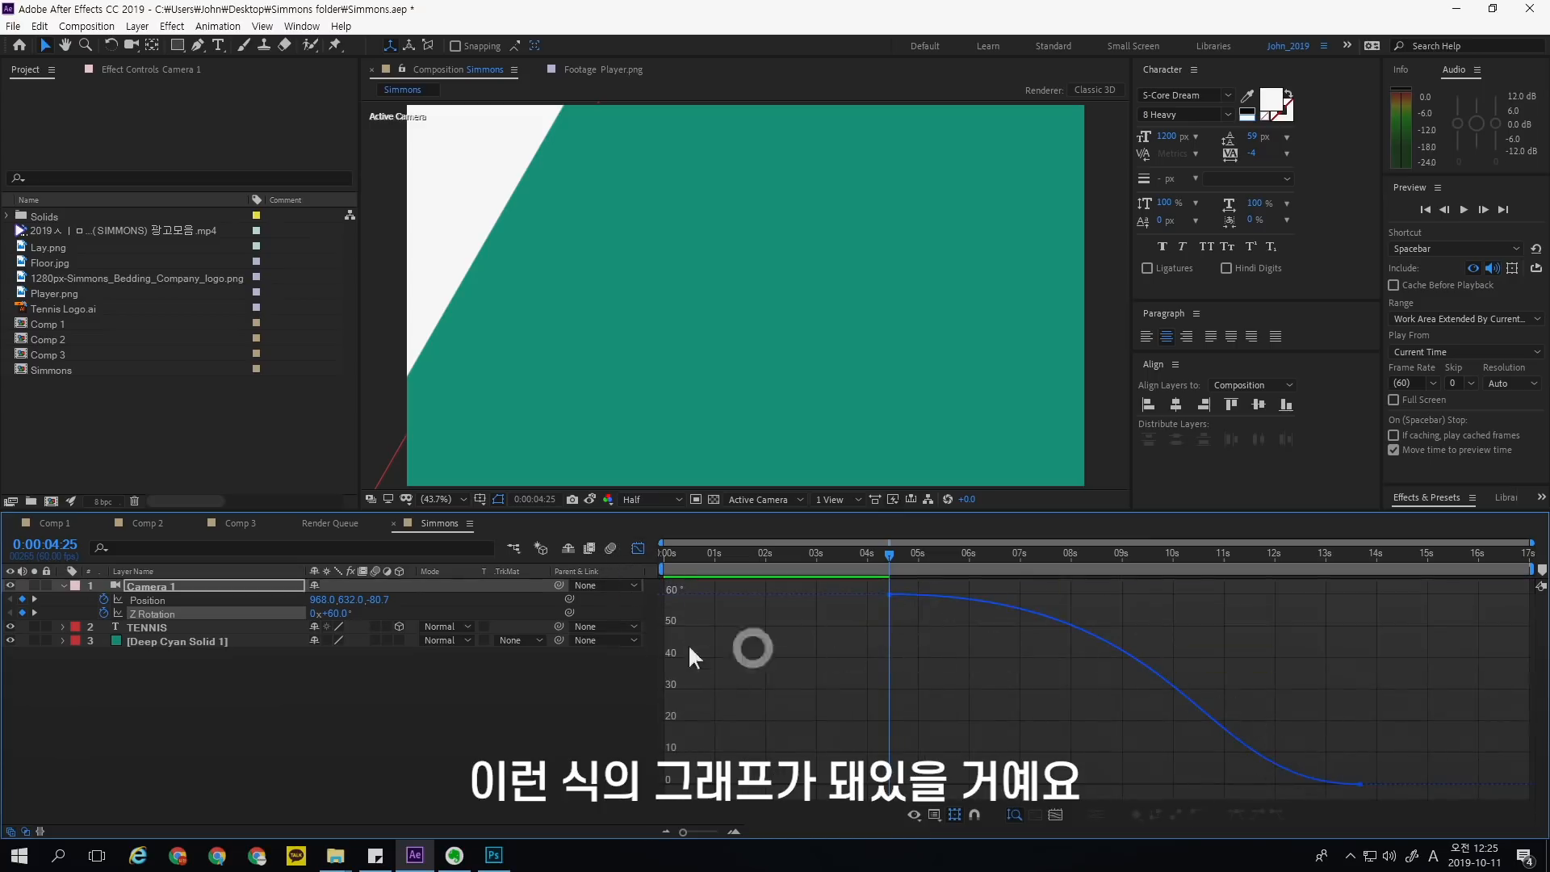
{"action": "left_click", "coordinate": [282, 602]}
{"action": "left_click", "coordinate": [282, 611]}
{"action": "left_click", "coordinate": [281, 601]}
{"action": "left_click", "coordinate": [281, 611]}
{"action": "right_click", "coordinate": [786, 646]}
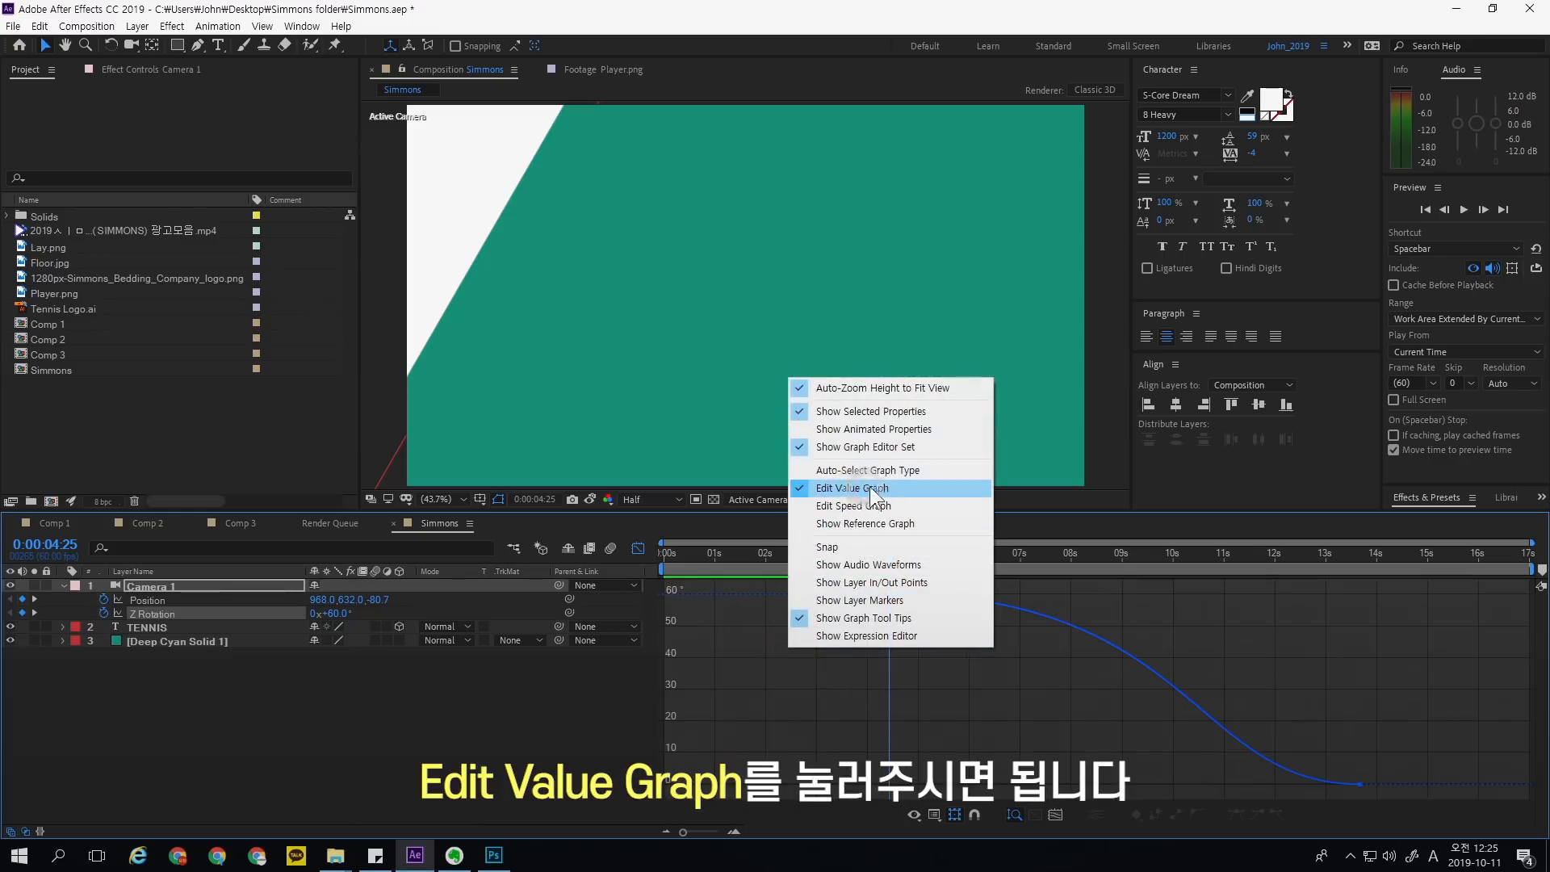
{"action": "left_click", "coordinate": [655, 552]}
{"action": "left_click", "coordinate": [638, 550]}
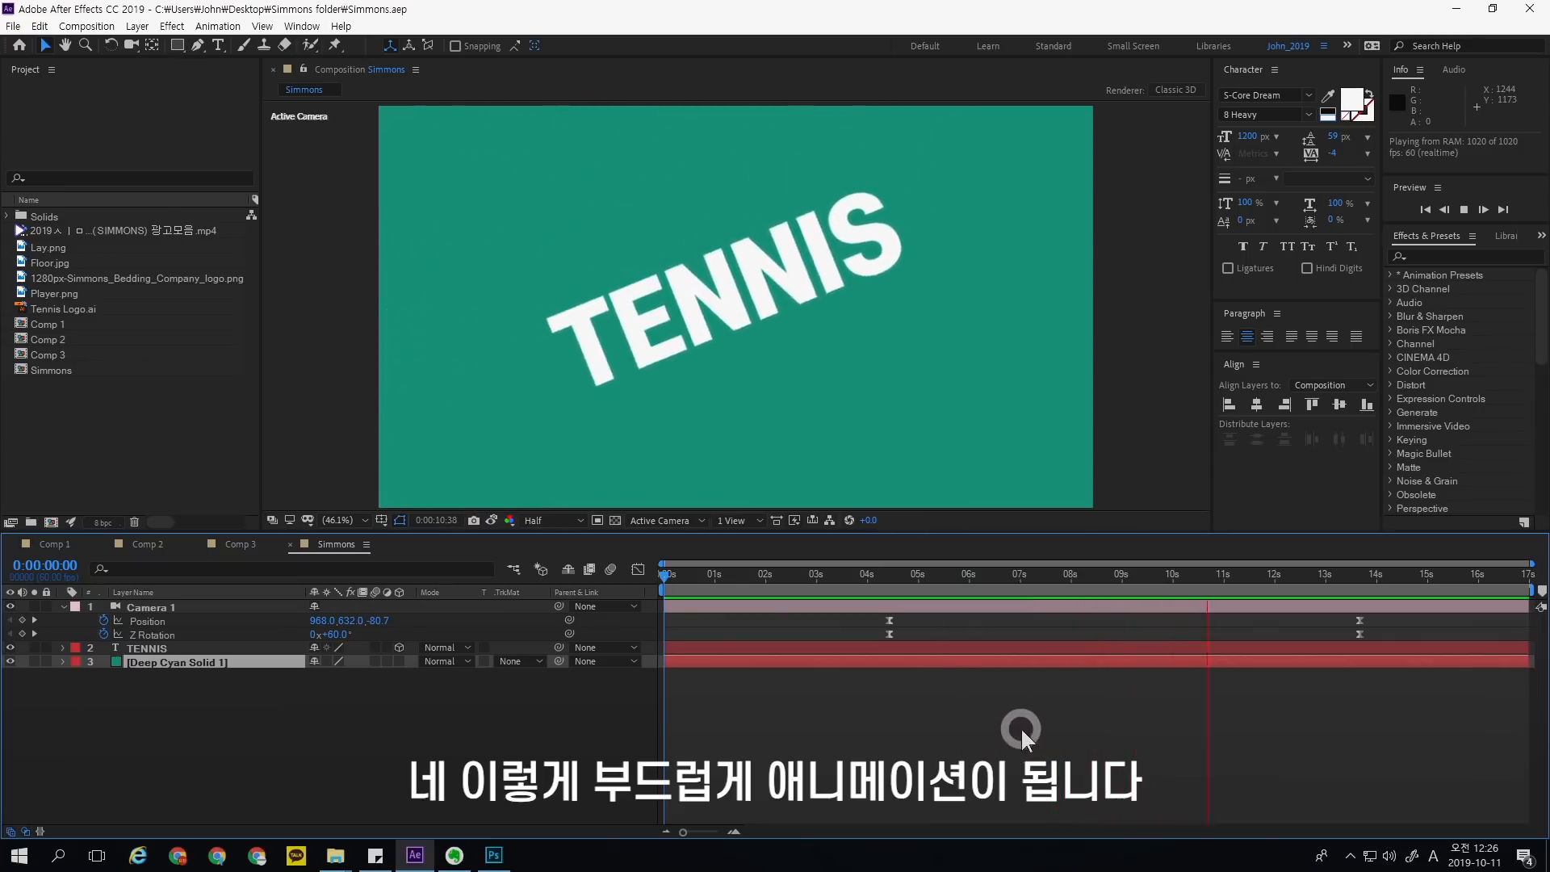
- Try the camera's end keyframes at 0:00:10:07 and 0:00:16:10, check the motion's speed, and undo both timing changes
{"action": "left_click", "coordinate": [1066, 575]}
{"action": "left_click_drag", "start_coordinate": [958, 583], "coordinate": [1036, 583]}
{"action": "left_click_drag", "start_coordinate": [1403, 623], "coordinate": [1156, 605]}
{"action": "left_click_drag", "start_coordinate": [952, 578], "coordinate": [1041, 594]}
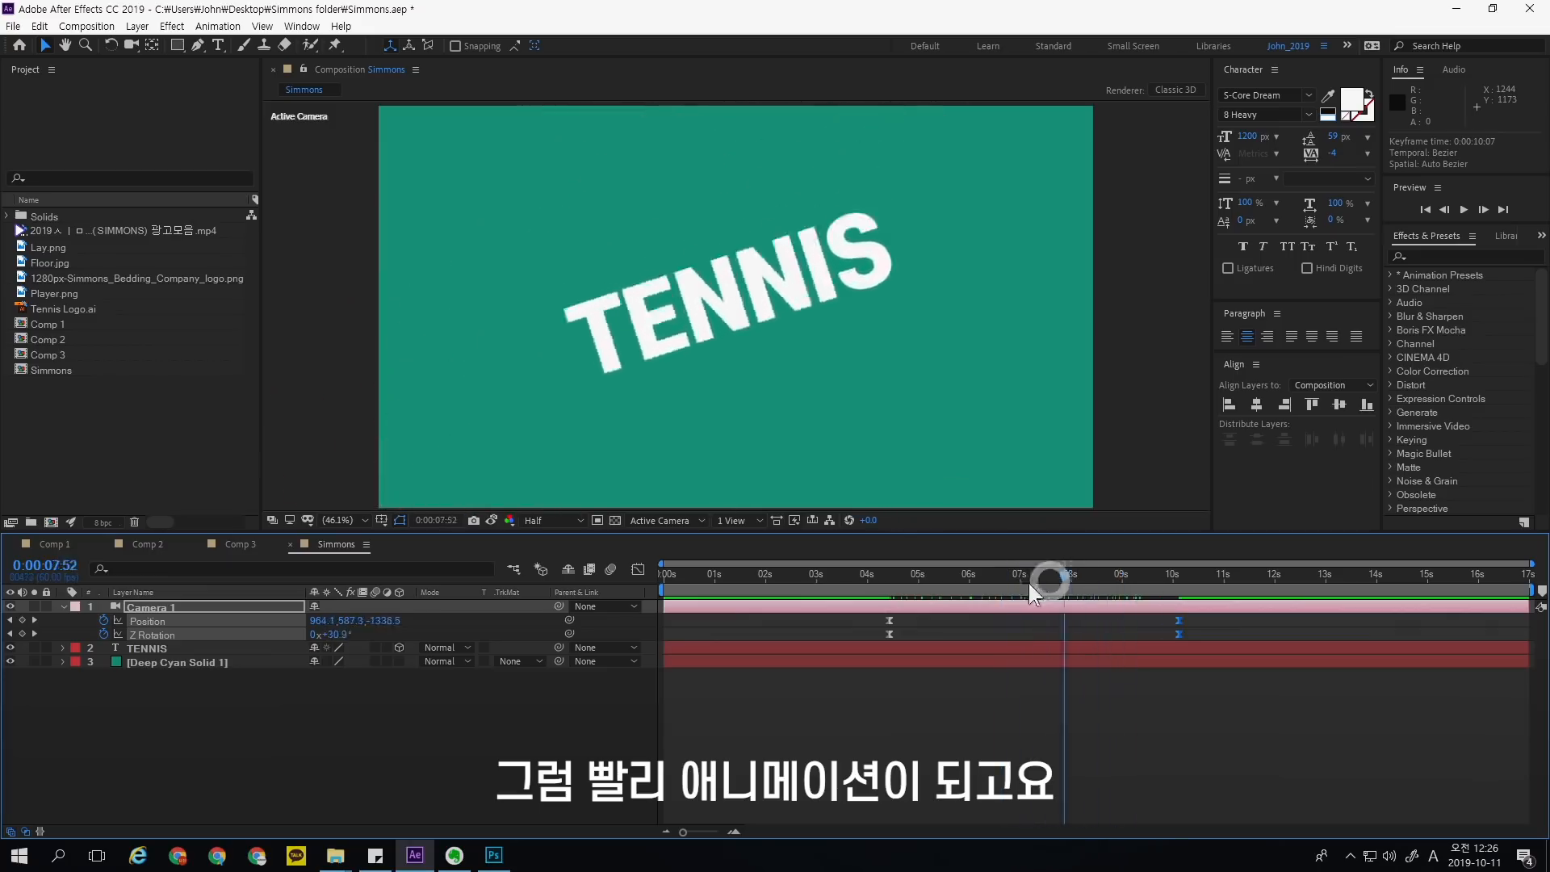
{"action": "left_click_drag", "start_coordinate": [1178, 622], "coordinate": [1252, 644]}
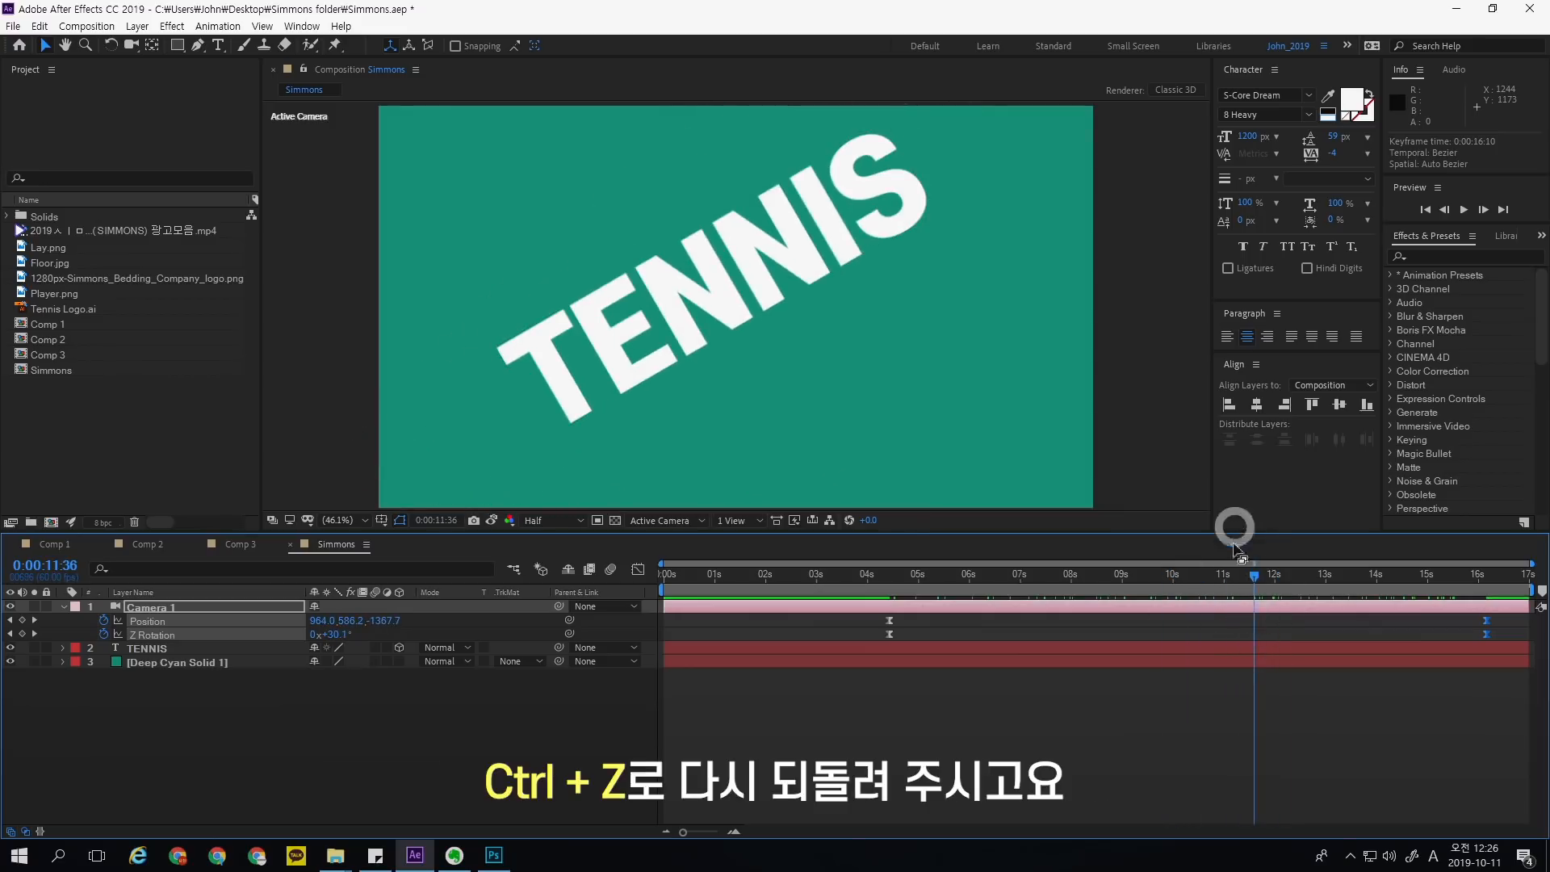
{"action": "key", "text": "ctrl+z"}
{"action": "left_click_drag", "start_coordinate": [1235, 581], "coordinate": [1043, 535]}
{"action": "left_click", "coordinate": [1041, 724]}
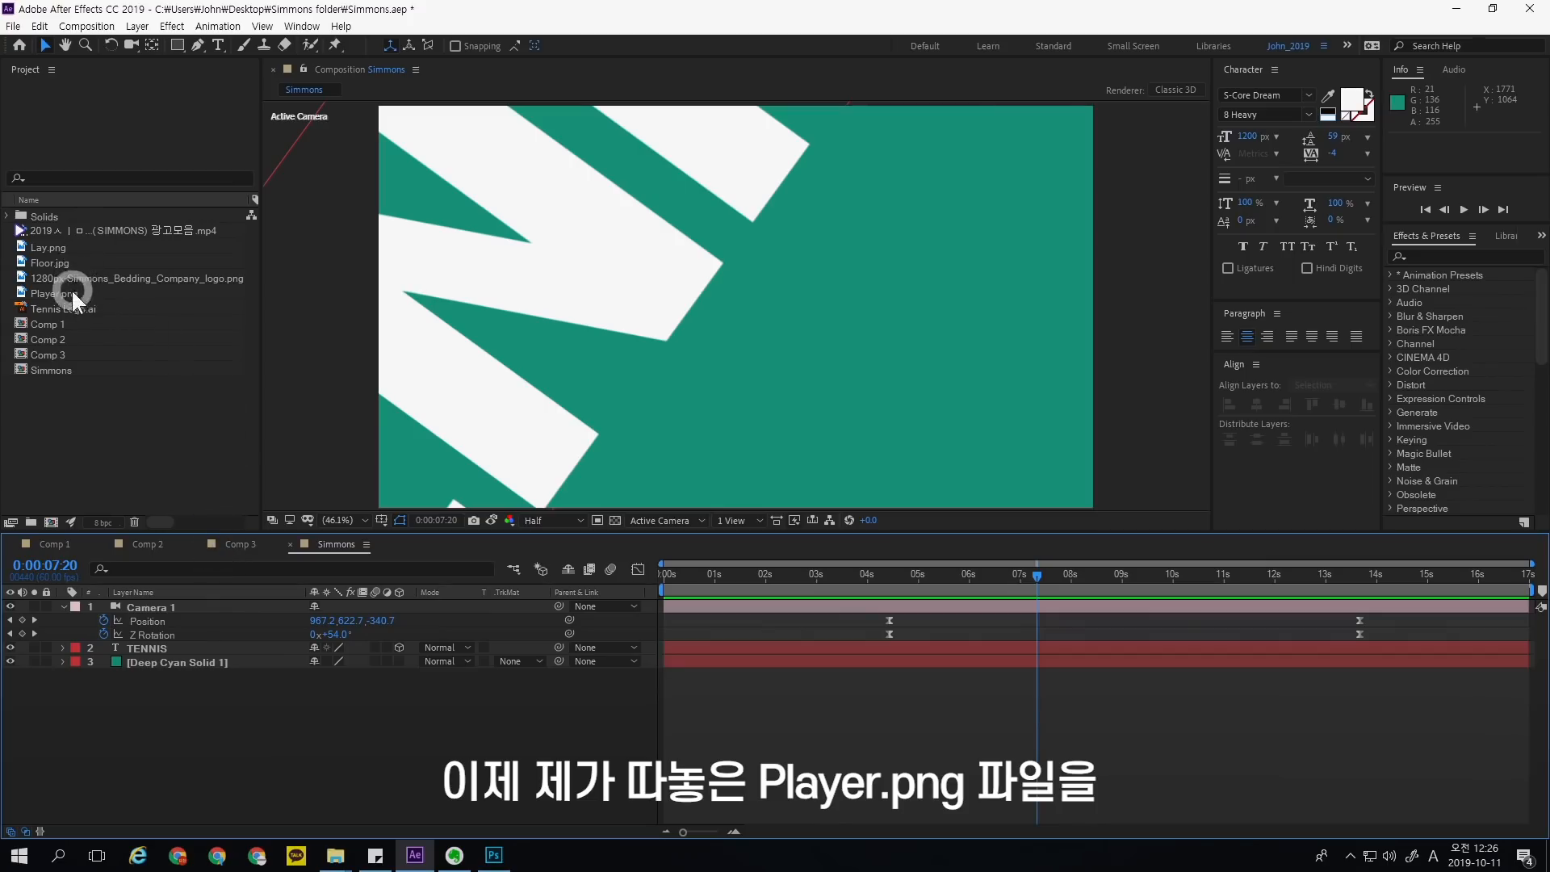
- Add Player.png to the Simmons composition directly below the TENNIS layer and make it a 3D layer
{"action": "left_click", "coordinate": [100, 295]}
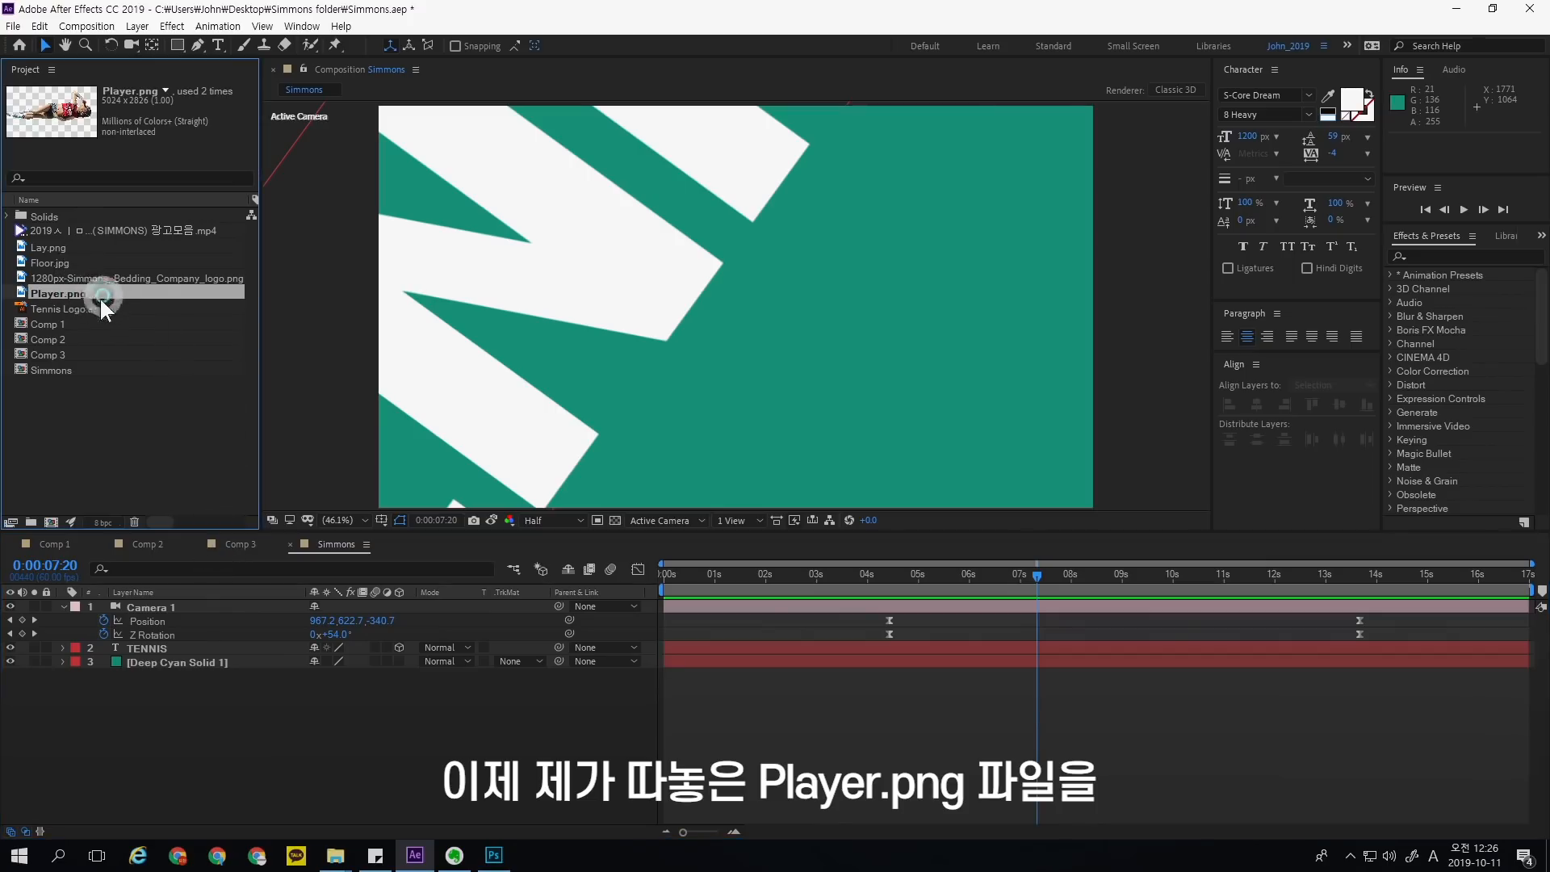
{"action": "left_click_drag", "start_coordinate": [186, 294], "coordinate": [255, 657]}
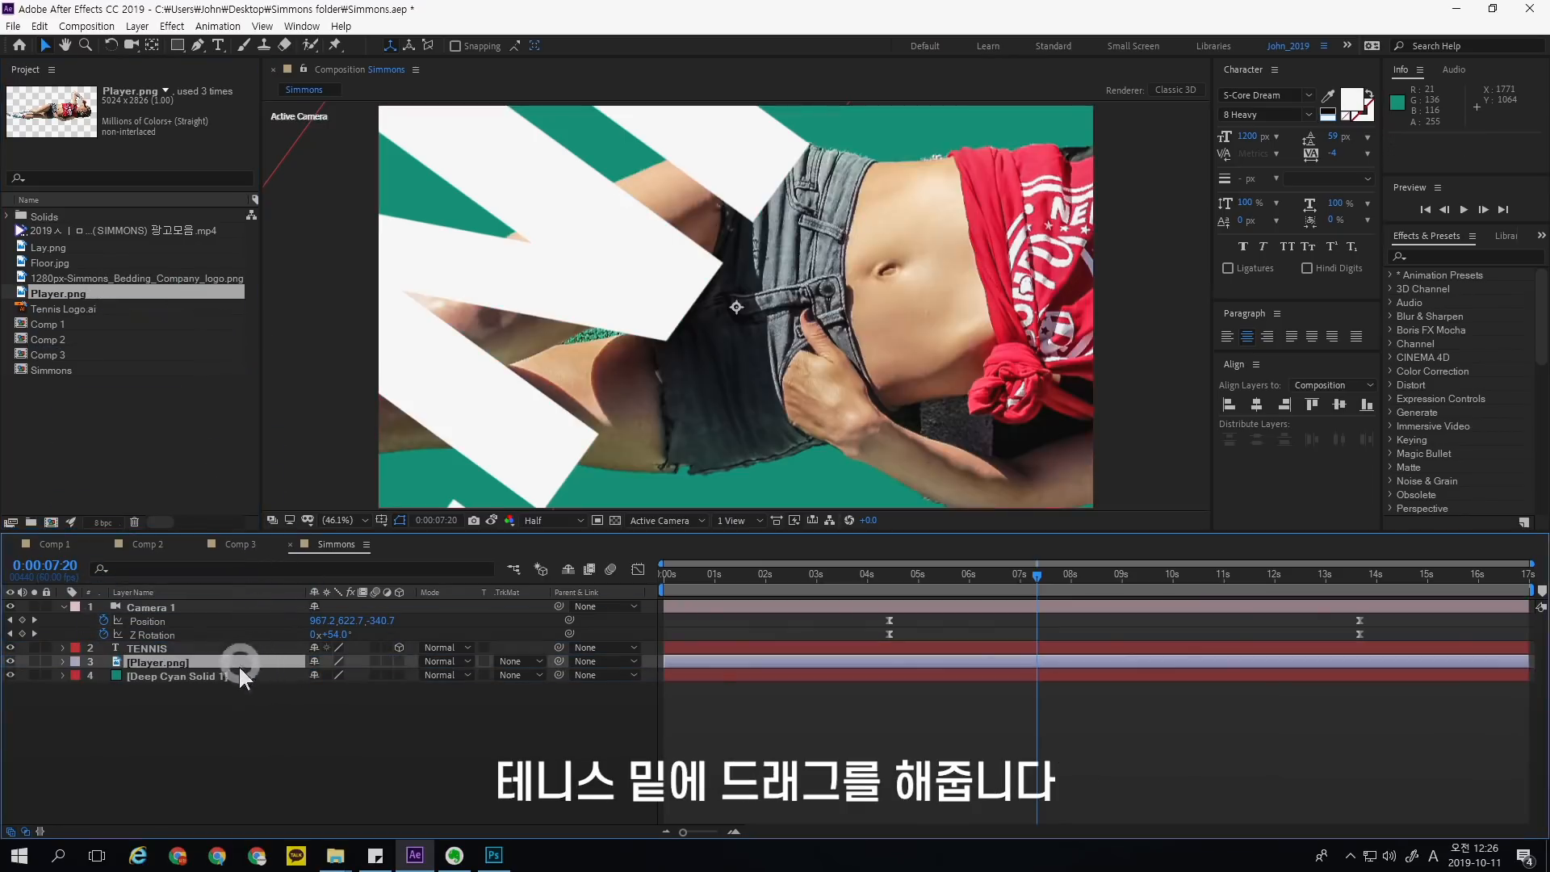
{"action": "left_click", "coordinate": [399, 660]}
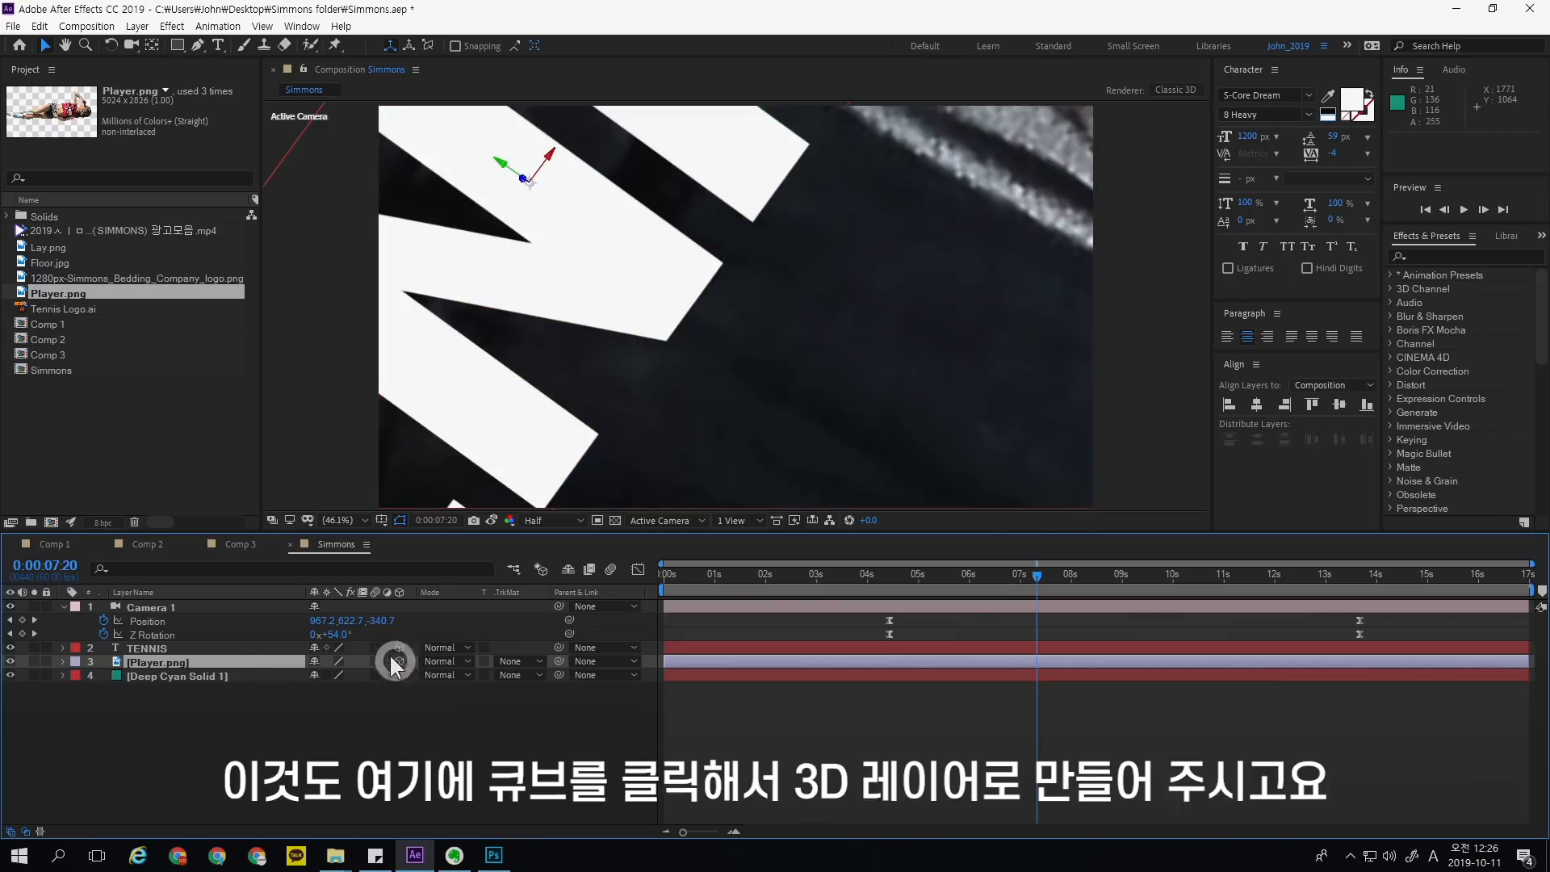
- At 0:00:04:25, scale the Player.png layer down to 0.5% and move it to about 959.7, 624.0 beside the text
{"action": "left_click_drag", "start_coordinate": [923, 578], "coordinate": [888, 580]}
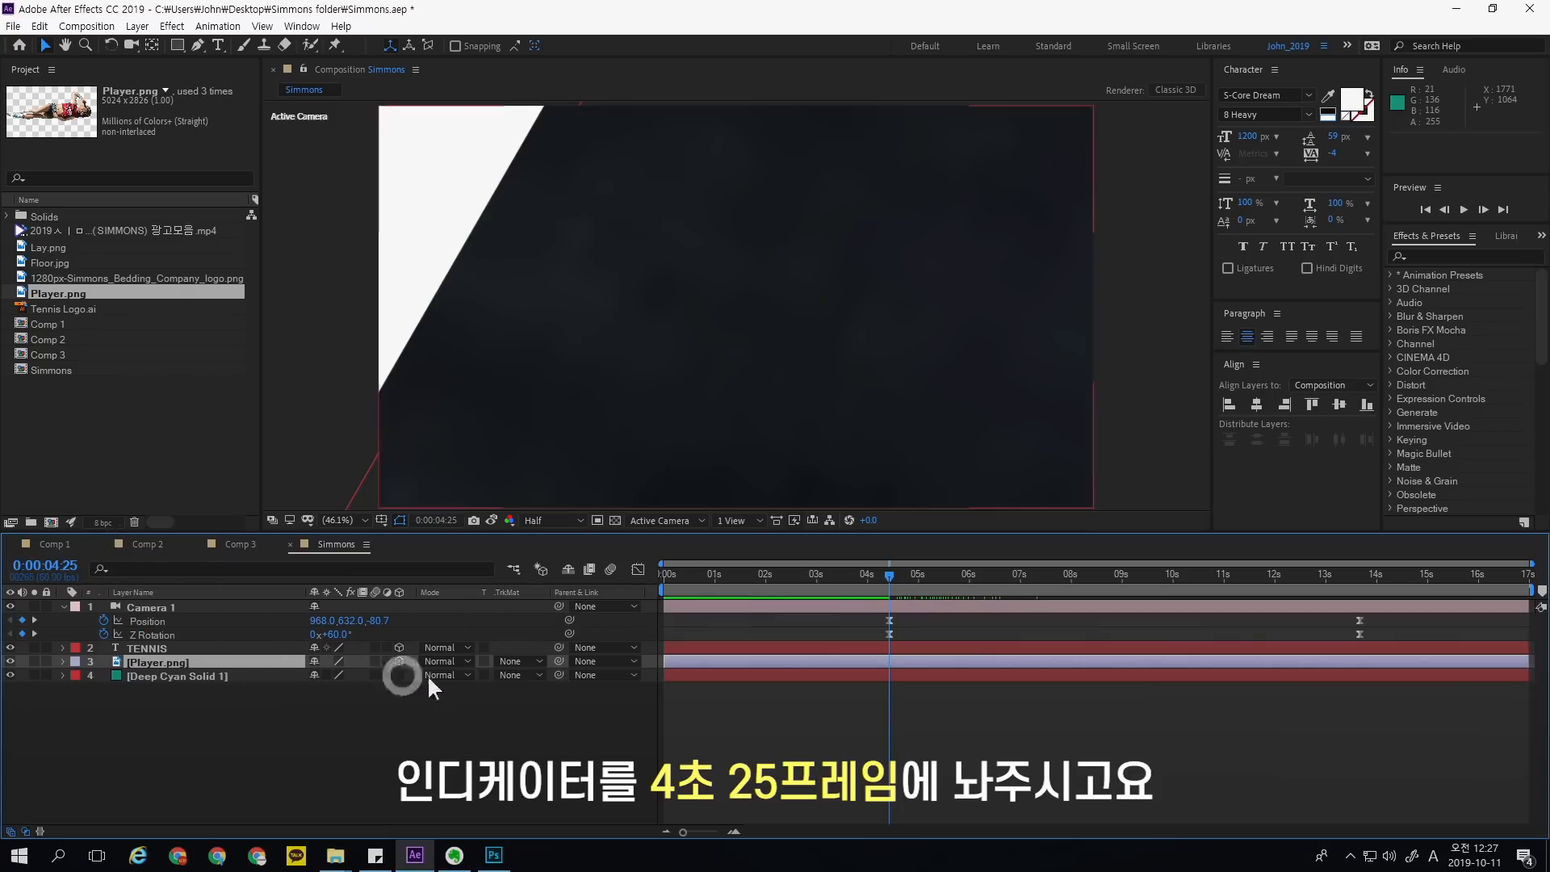
{"action": "left_click", "coordinate": [230, 664]}
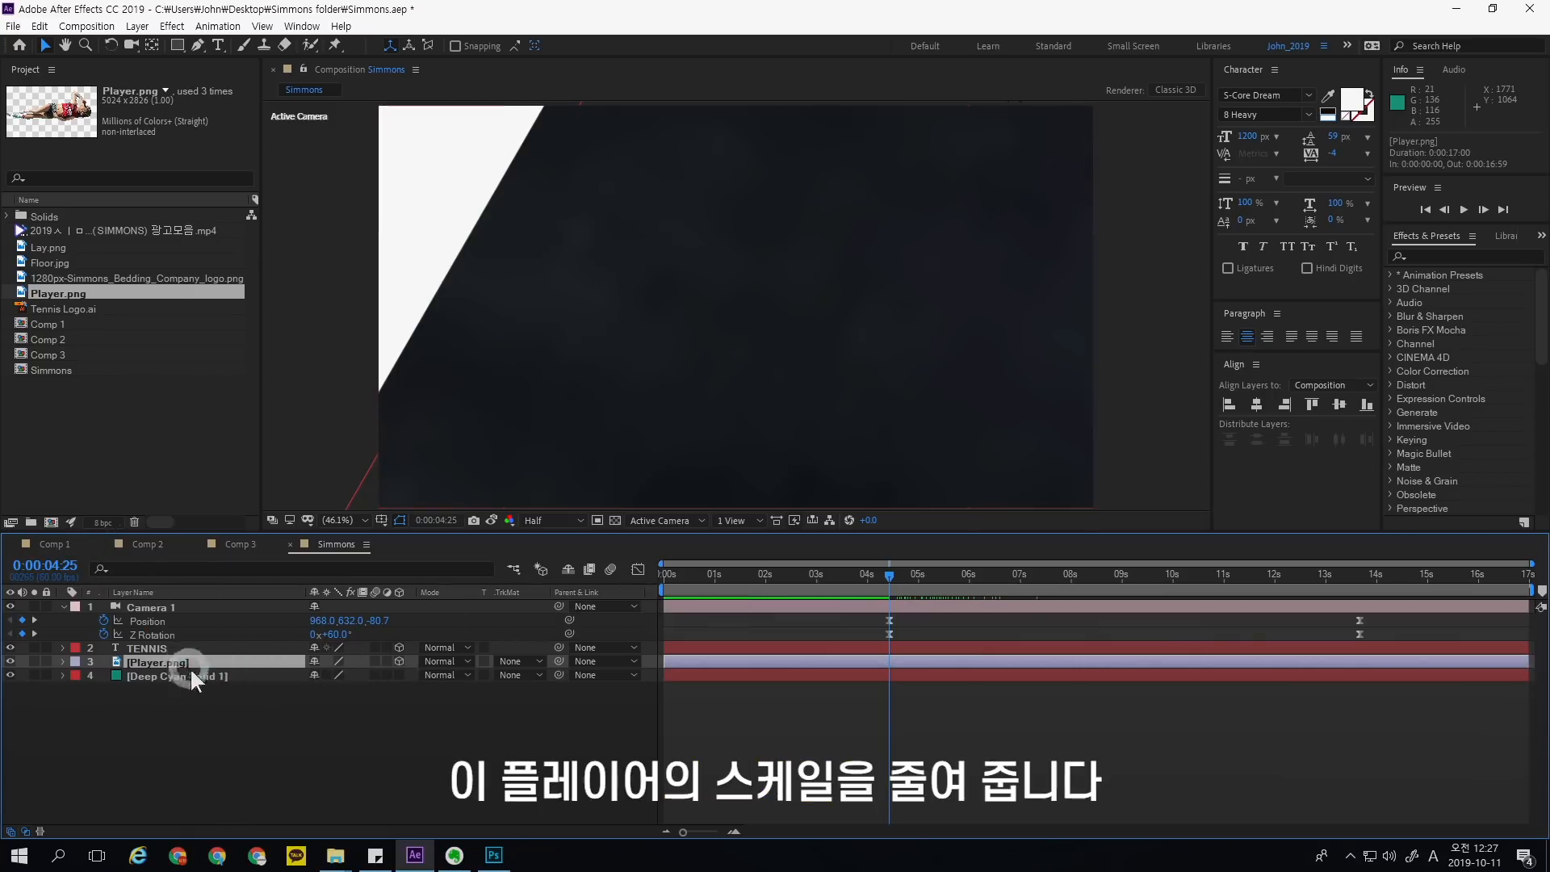
{"action": "key", "text": "s"}
{"action": "left_click_drag", "start_coordinate": [339, 676], "coordinate": [258, 673]}
{"action": "left_click_drag", "start_coordinate": [294, 144], "coordinate": [787, 444]}
{"action": "left_click_drag", "start_coordinate": [346, 674], "coordinate": [297, 678]}
{"action": "left_click_drag", "start_coordinate": [723, 434], "coordinate": [612, 380]}
{"action": "left_click", "coordinate": [335, 674]}
{"action": "type", "text": "0.5"}
{"action": "key", "text": "Return"}
{"action": "left_click_drag", "start_coordinate": [615, 334], "coordinate": [627, 306]}
- Set the Player.png layer's Z Rotation to -90° and move it to about 960.5, 626.6
{"action": "key", "text": "r"}
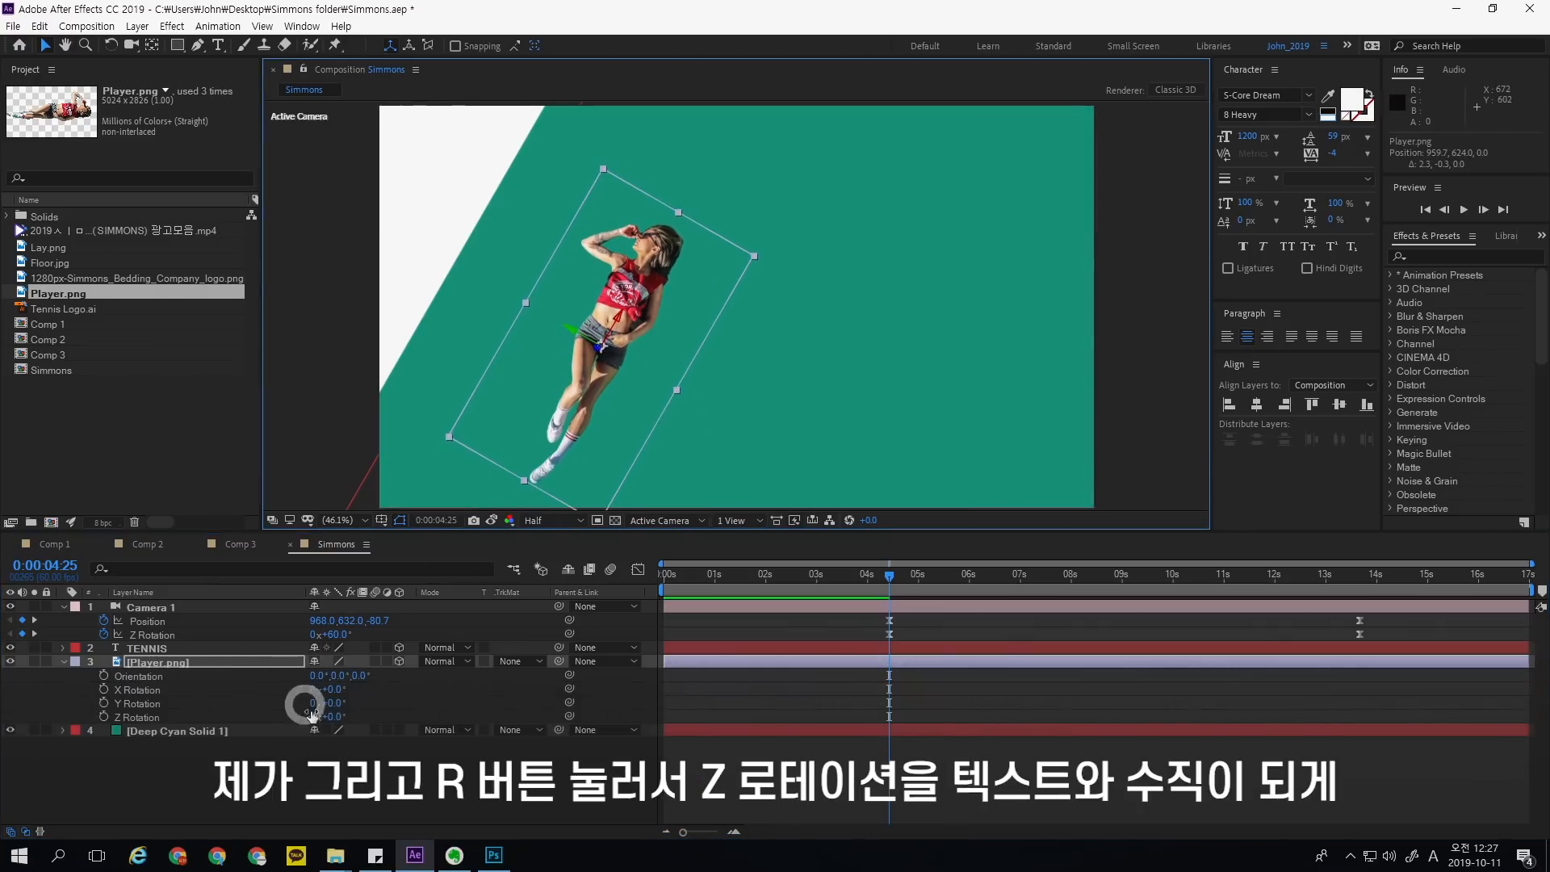
{"action": "left_click_drag", "start_coordinate": [347, 716], "coordinate": [267, 719]}
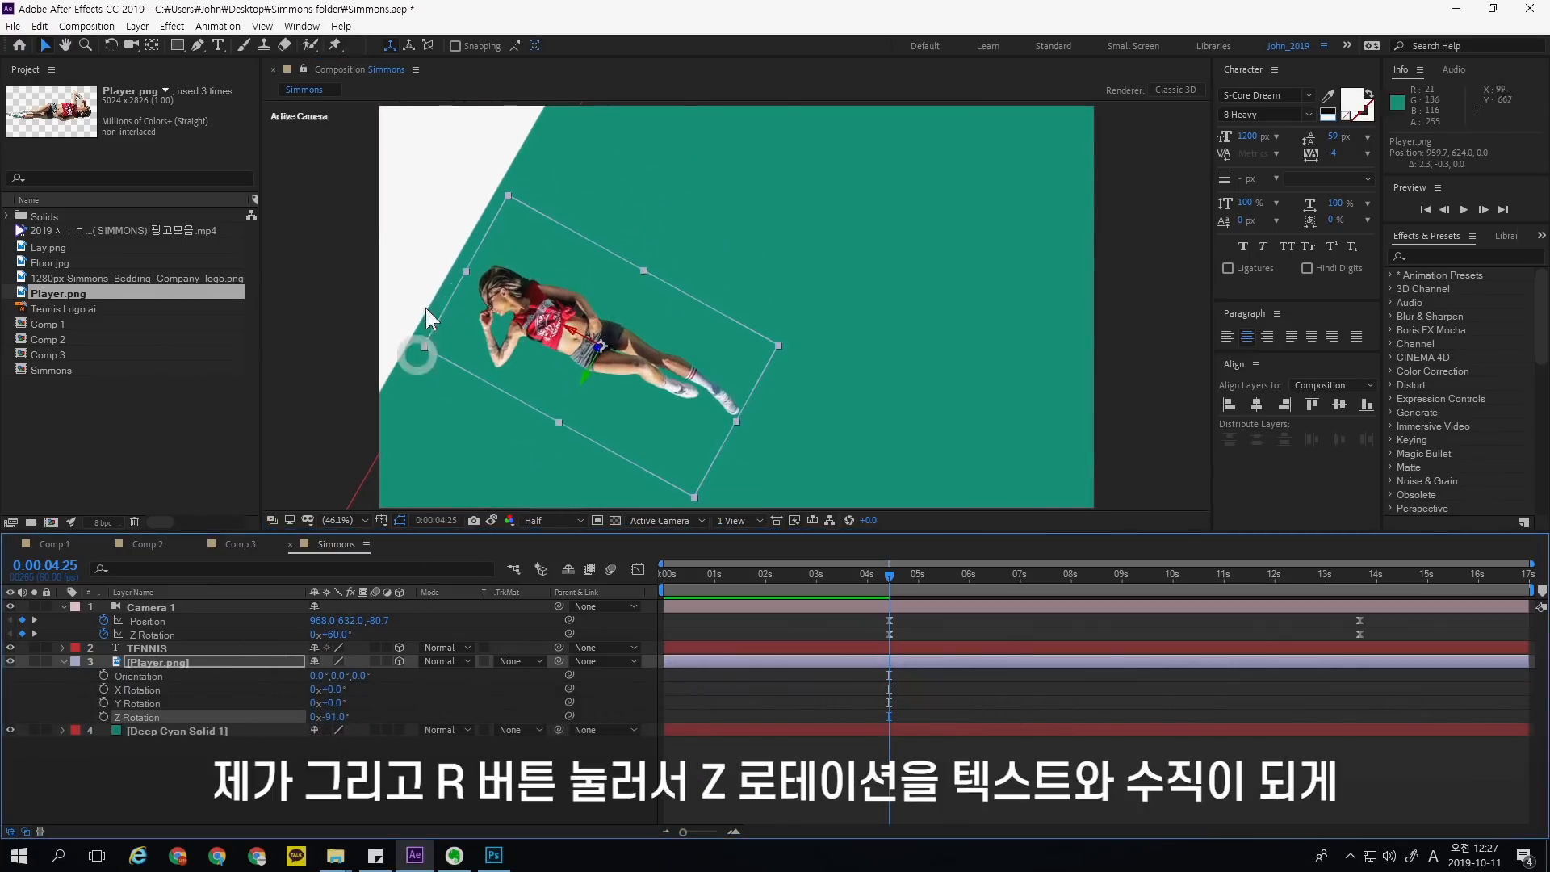
{"action": "left_click", "coordinate": [353, 716]}
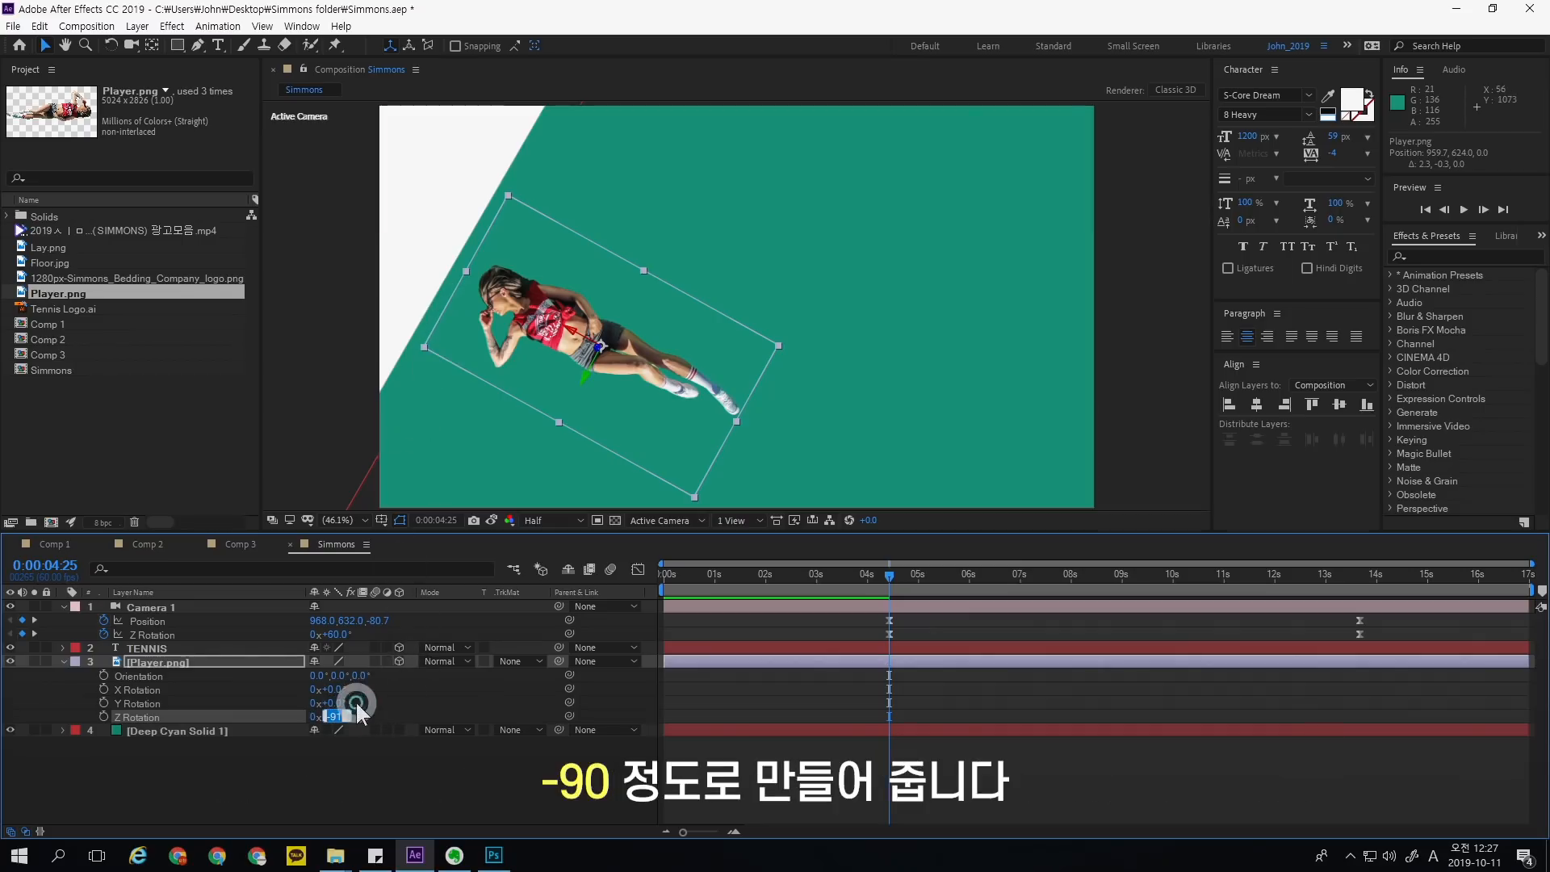
{"action": "type", "text": "-90"}
{"action": "key", "text": "Return"}
{"action": "left_click_drag", "start_coordinate": [683, 386], "coordinate": [699, 428]}
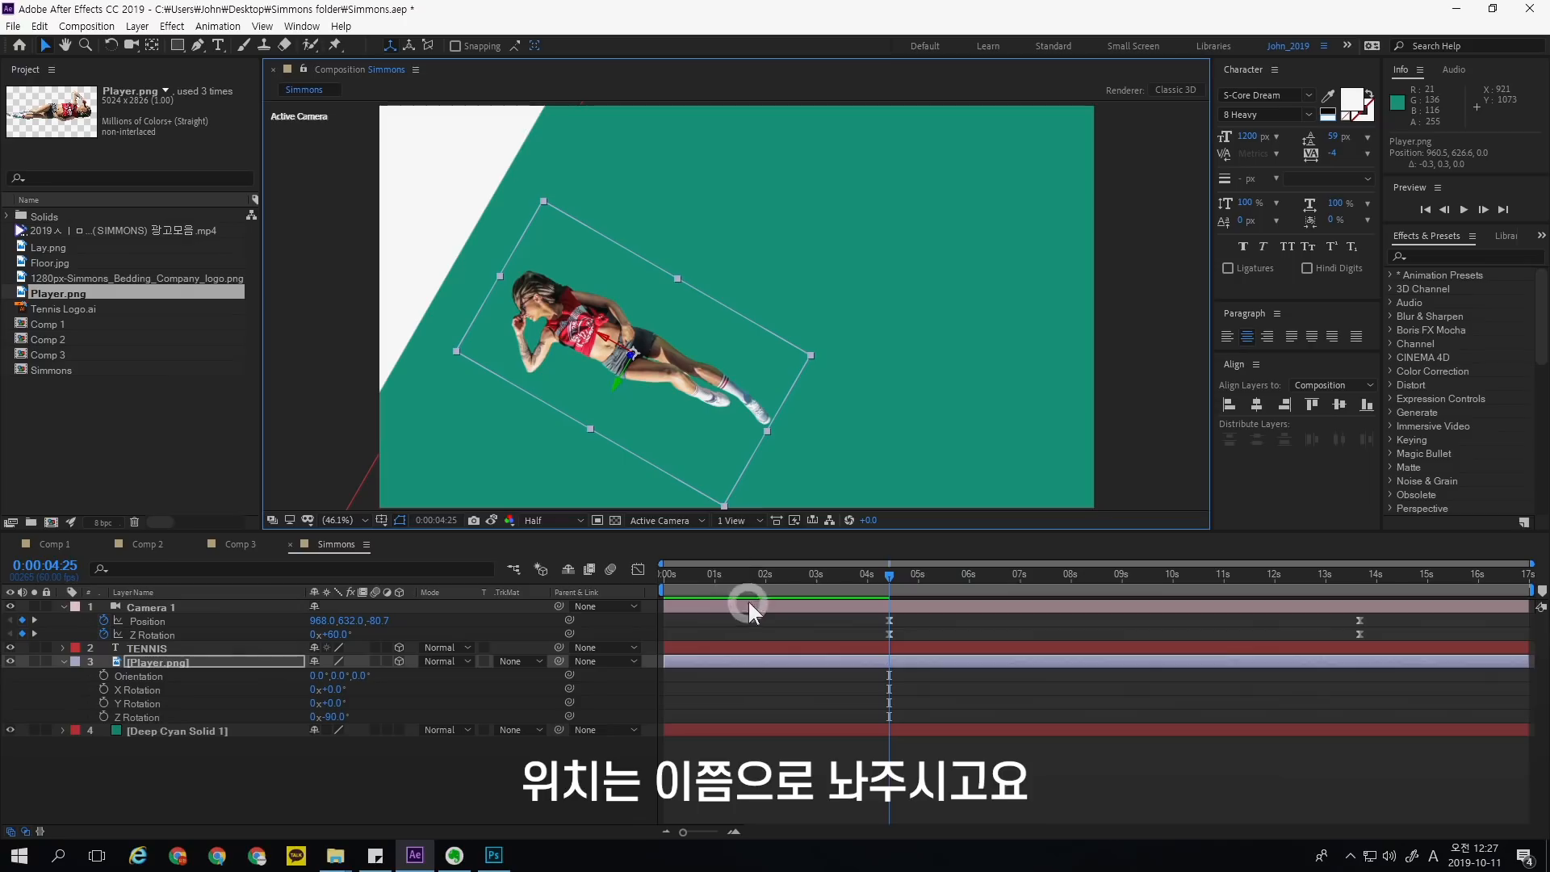
- Apply a Drop Shadow effect to Player.png with a direction of 194° and a distance of 132
{"action": "left_click", "coordinate": [1400, 256]}
{"action": "left_click", "coordinate": [1451, 255]}
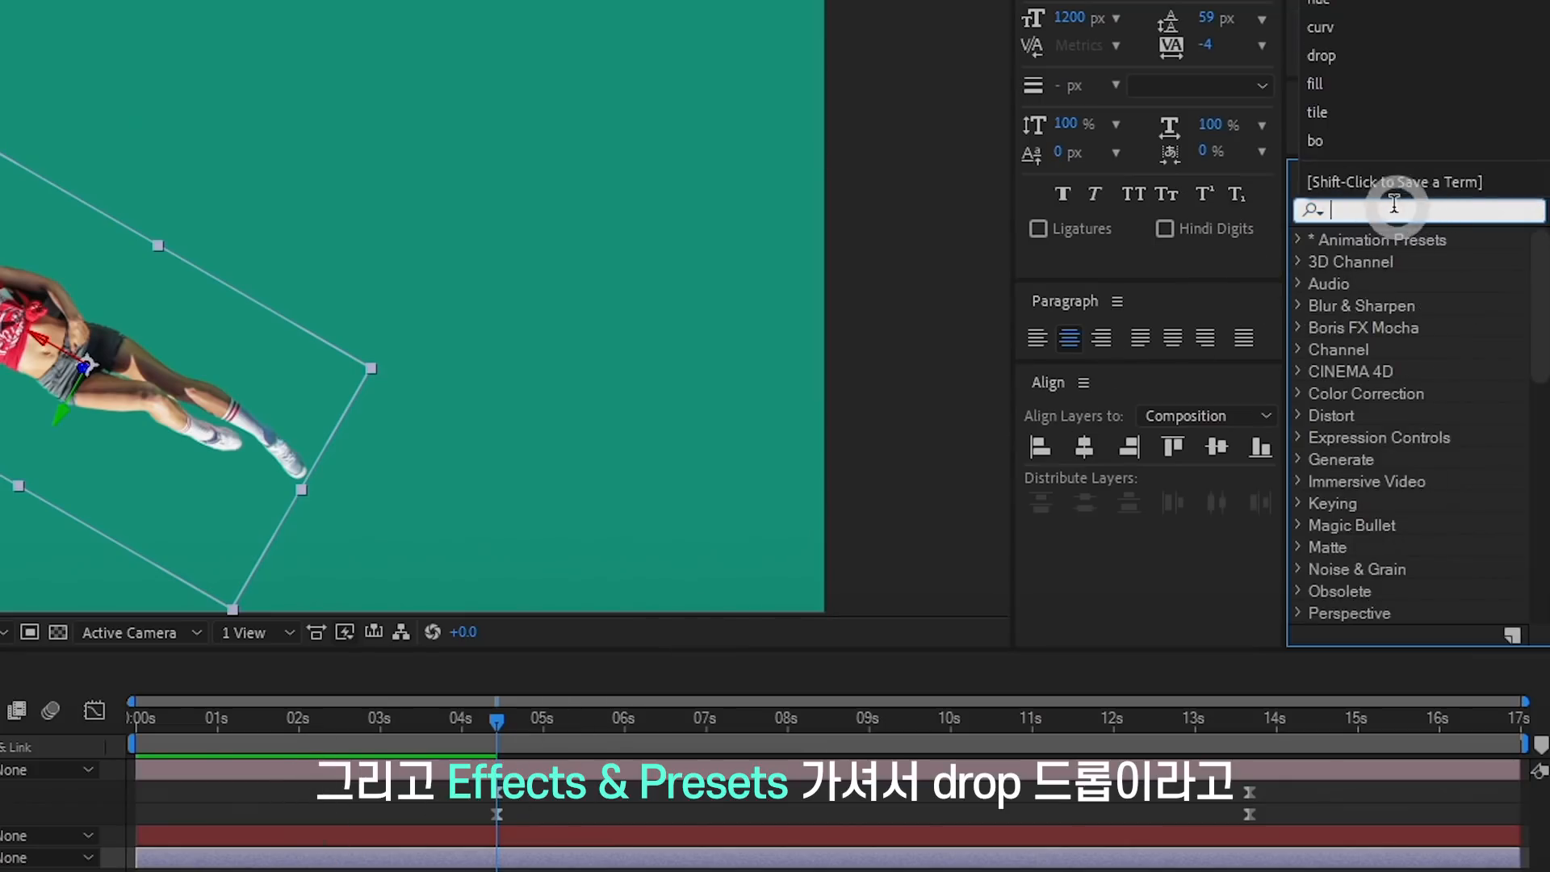
{"action": "type", "text": "drop"}
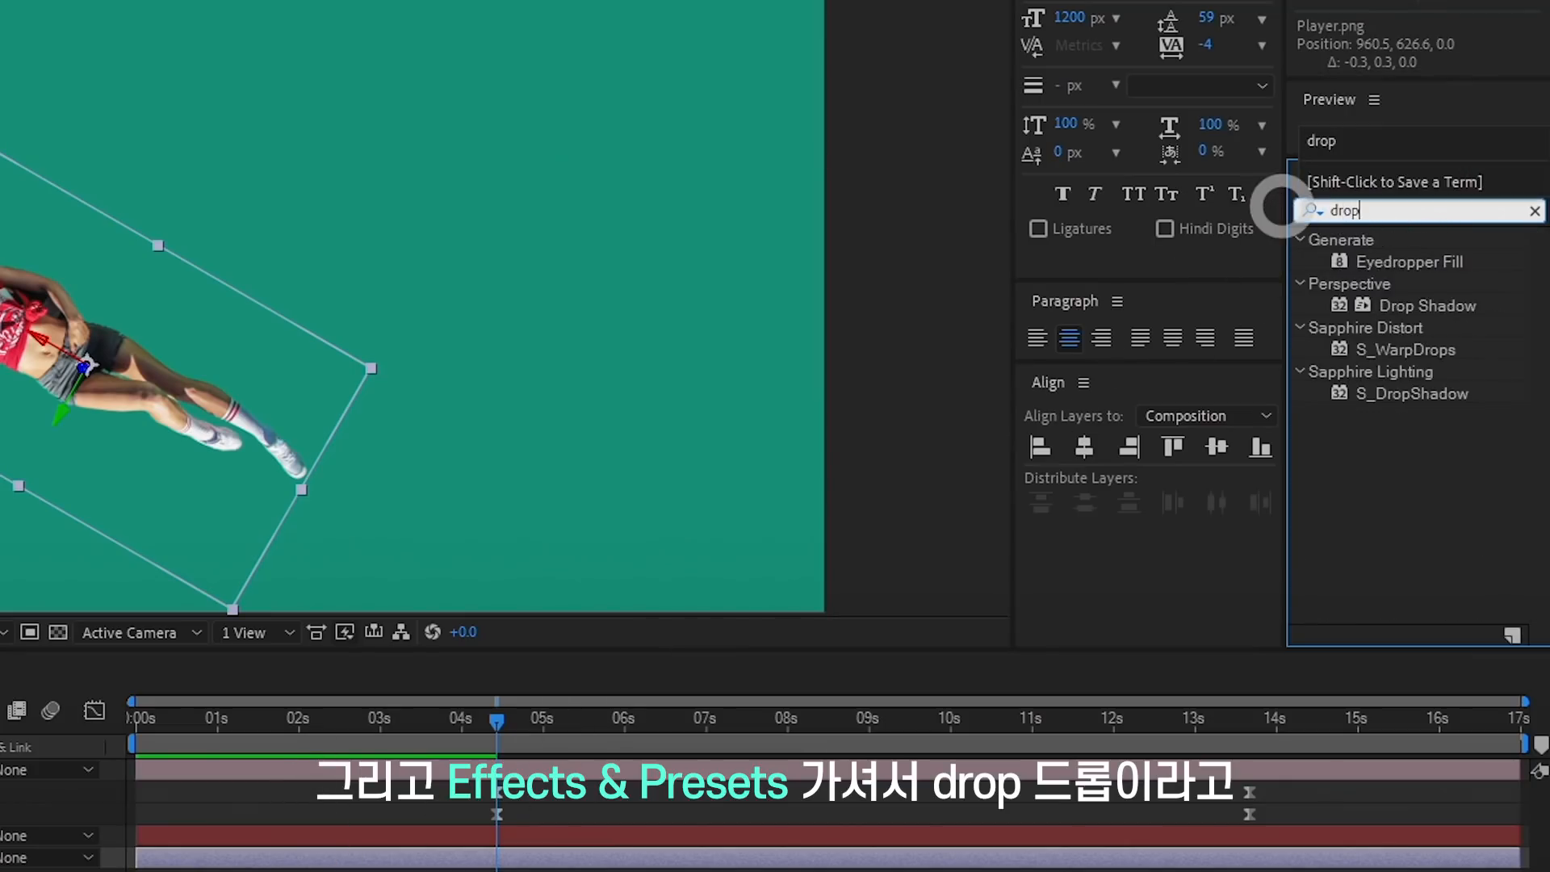
{"action": "left_click_drag", "start_coordinate": [1414, 306], "coordinate": [274, 694]}
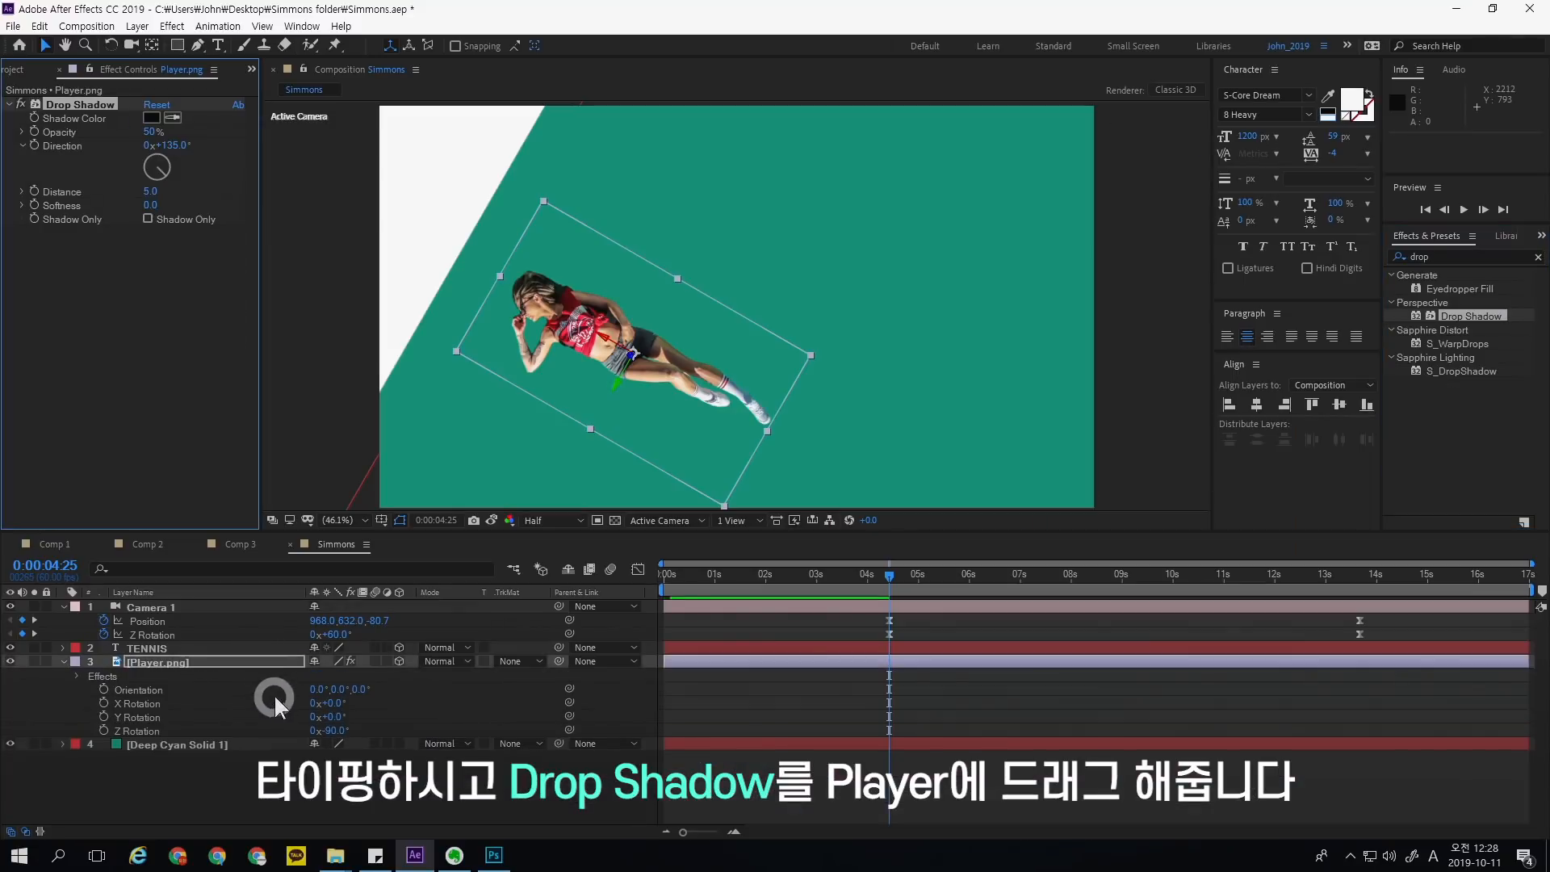
{"action": "left_click_drag", "start_coordinate": [158, 191], "coordinate": [263, 214]}
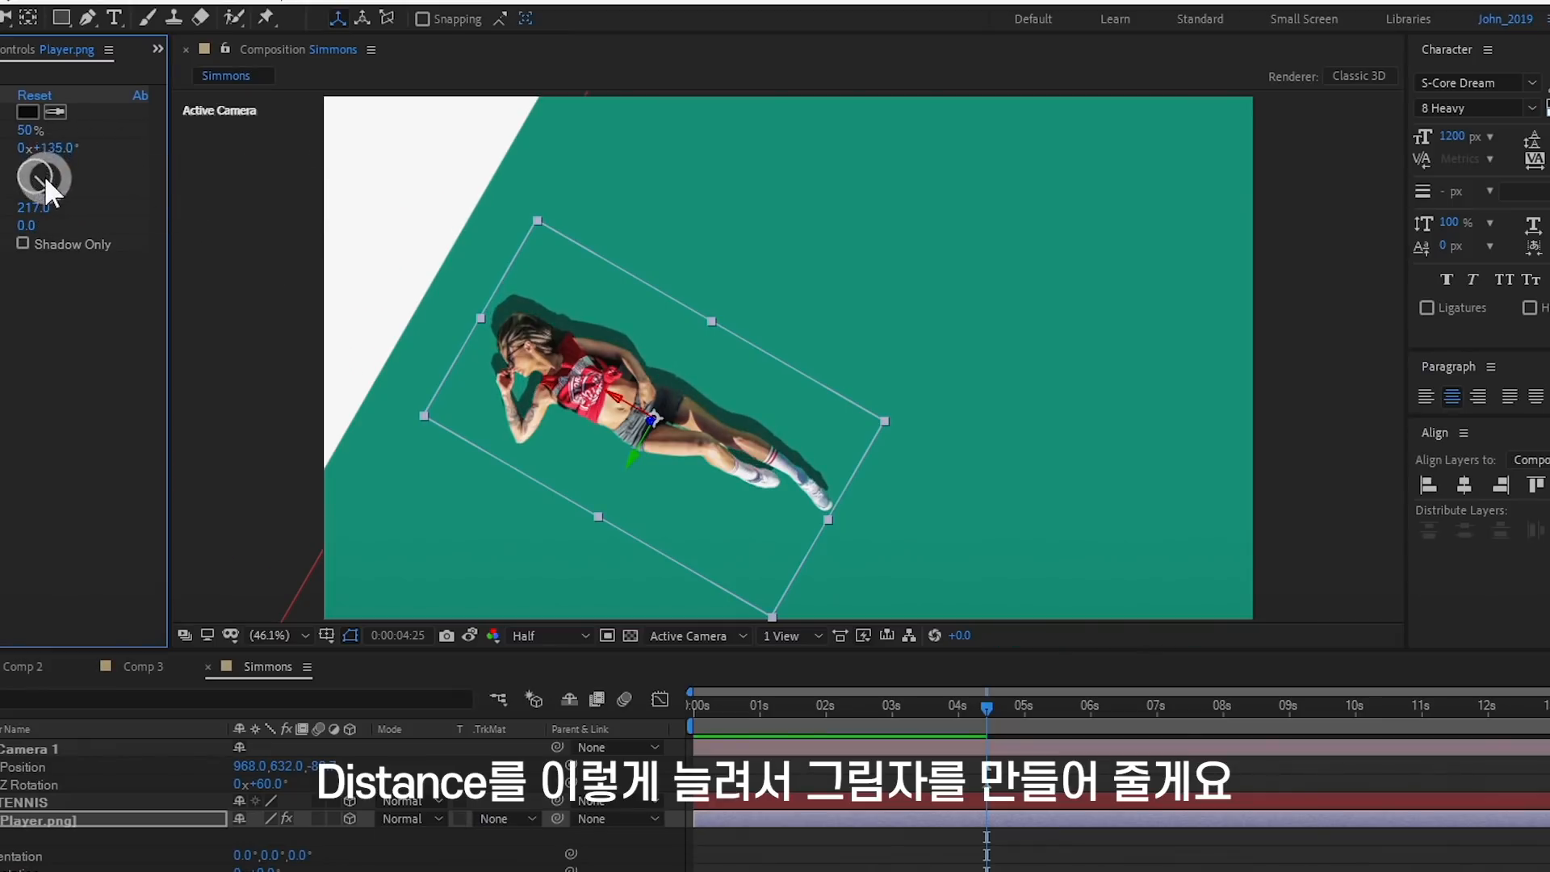
{"action": "left_click_drag", "start_coordinate": [45, 176], "coordinate": [26, 189]}
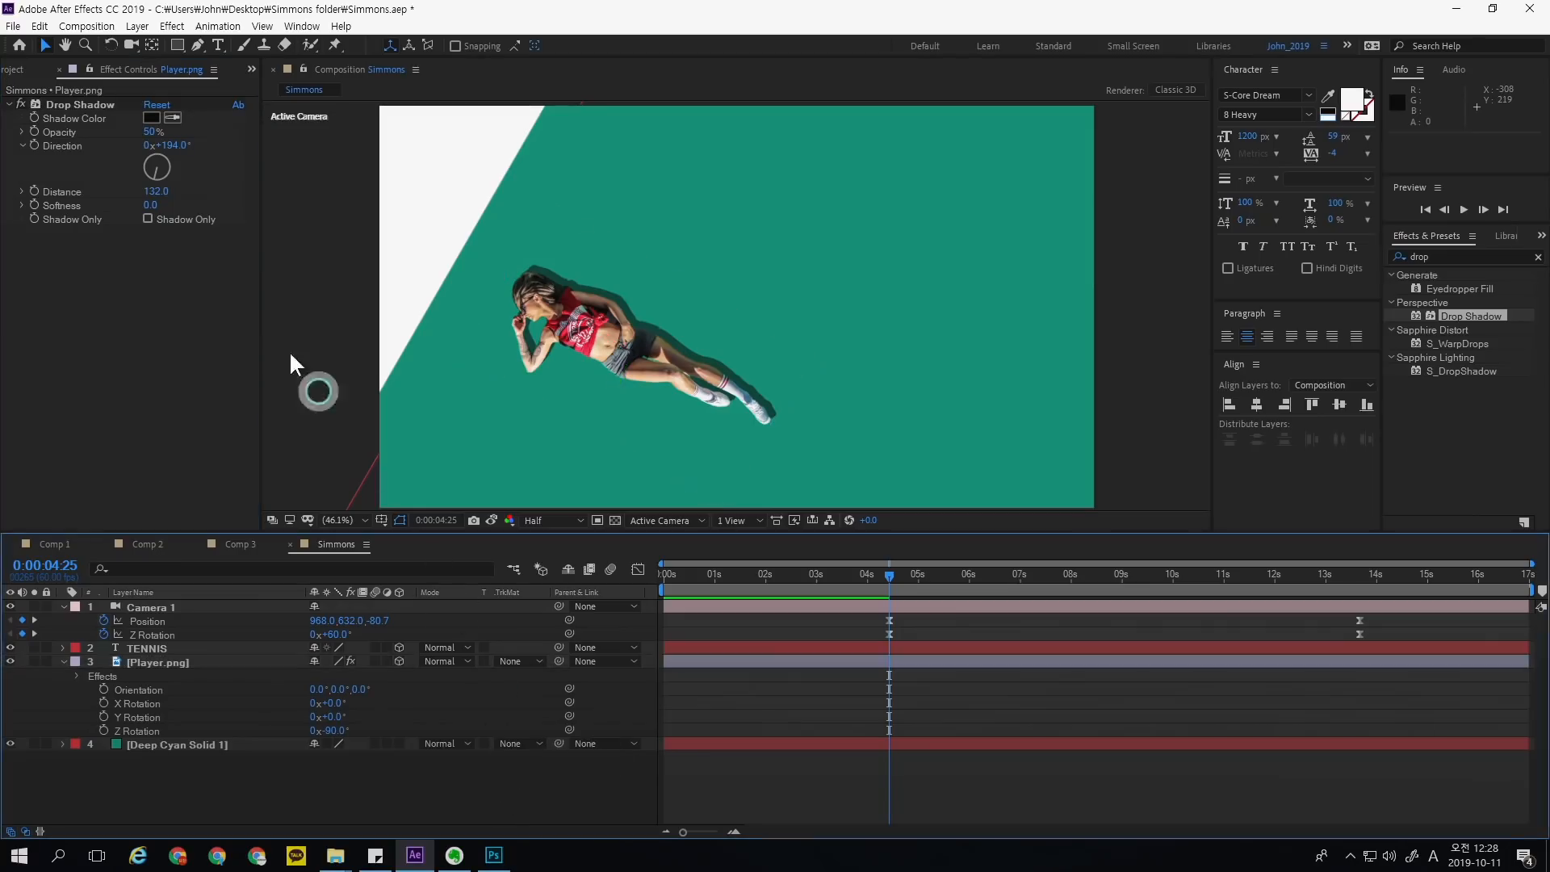
- Add Floor.jpg to the composition directly below the Player.png layer and make it a 3D layer
{"action": "left_click", "coordinate": [32, 71]}
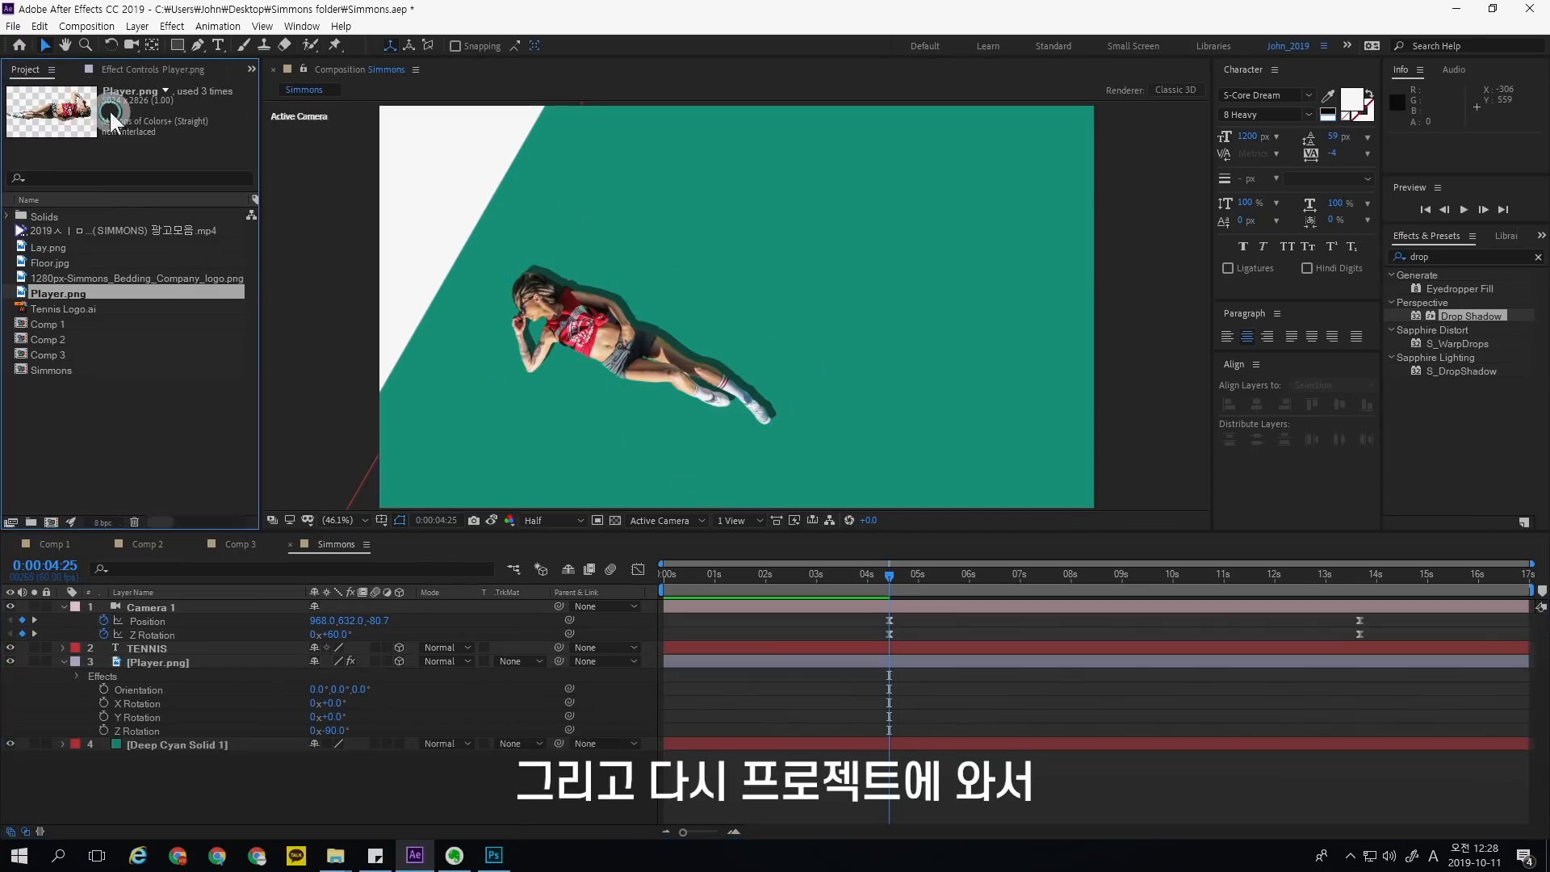
{"action": "left_click", "coordinate": [60, 244]}
{"action": "left_click", "coordinate": [61, 260]}
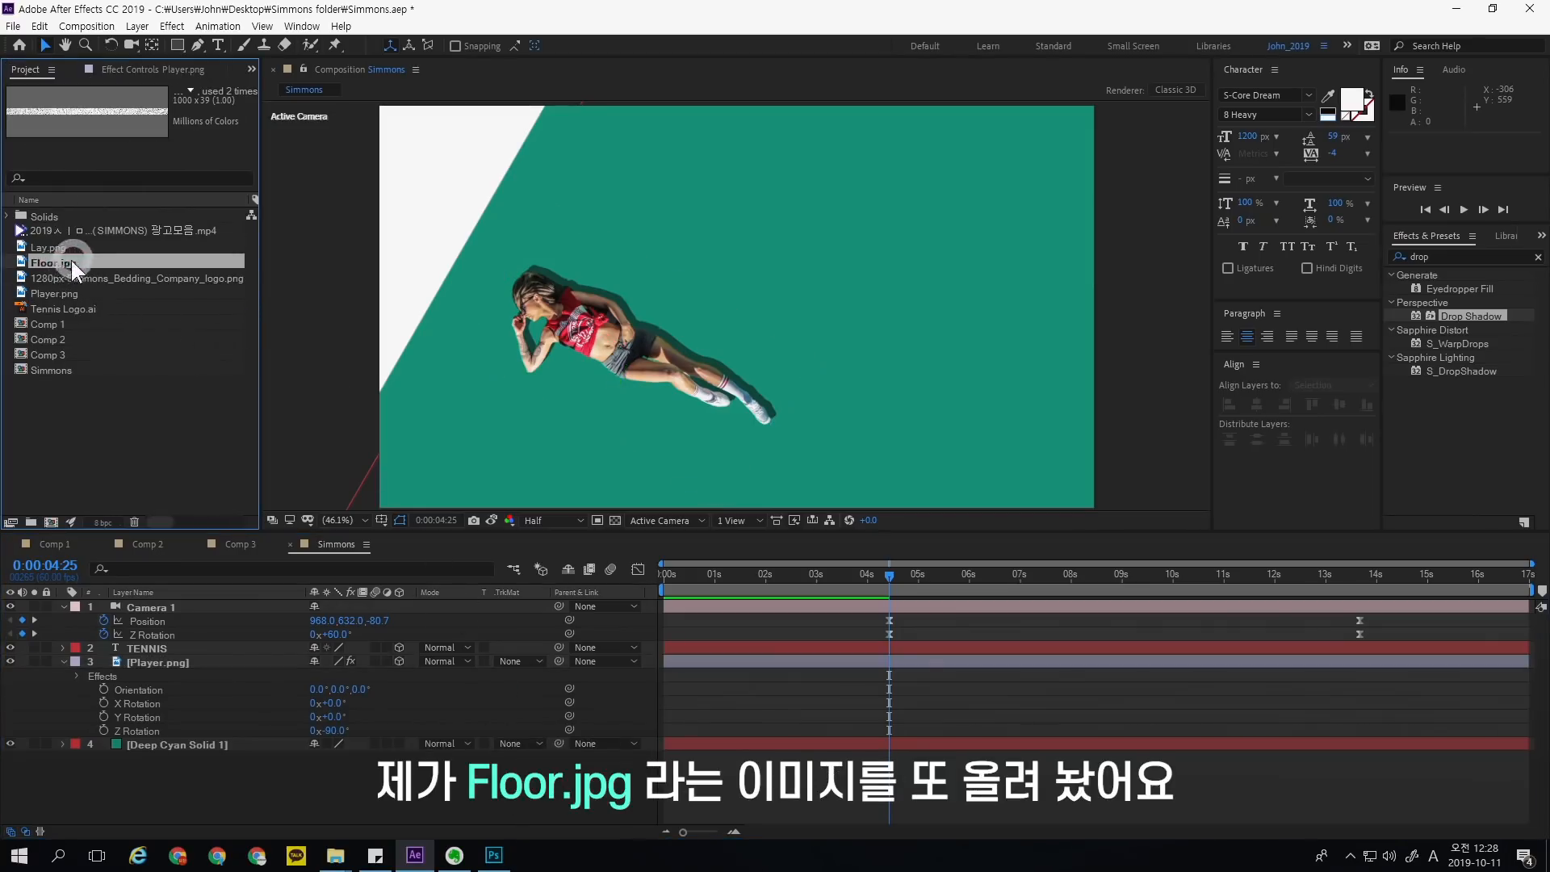
{"action": "left_click_drag", "start_coordinate": [104, 264], "coordinate": [242, 736]}
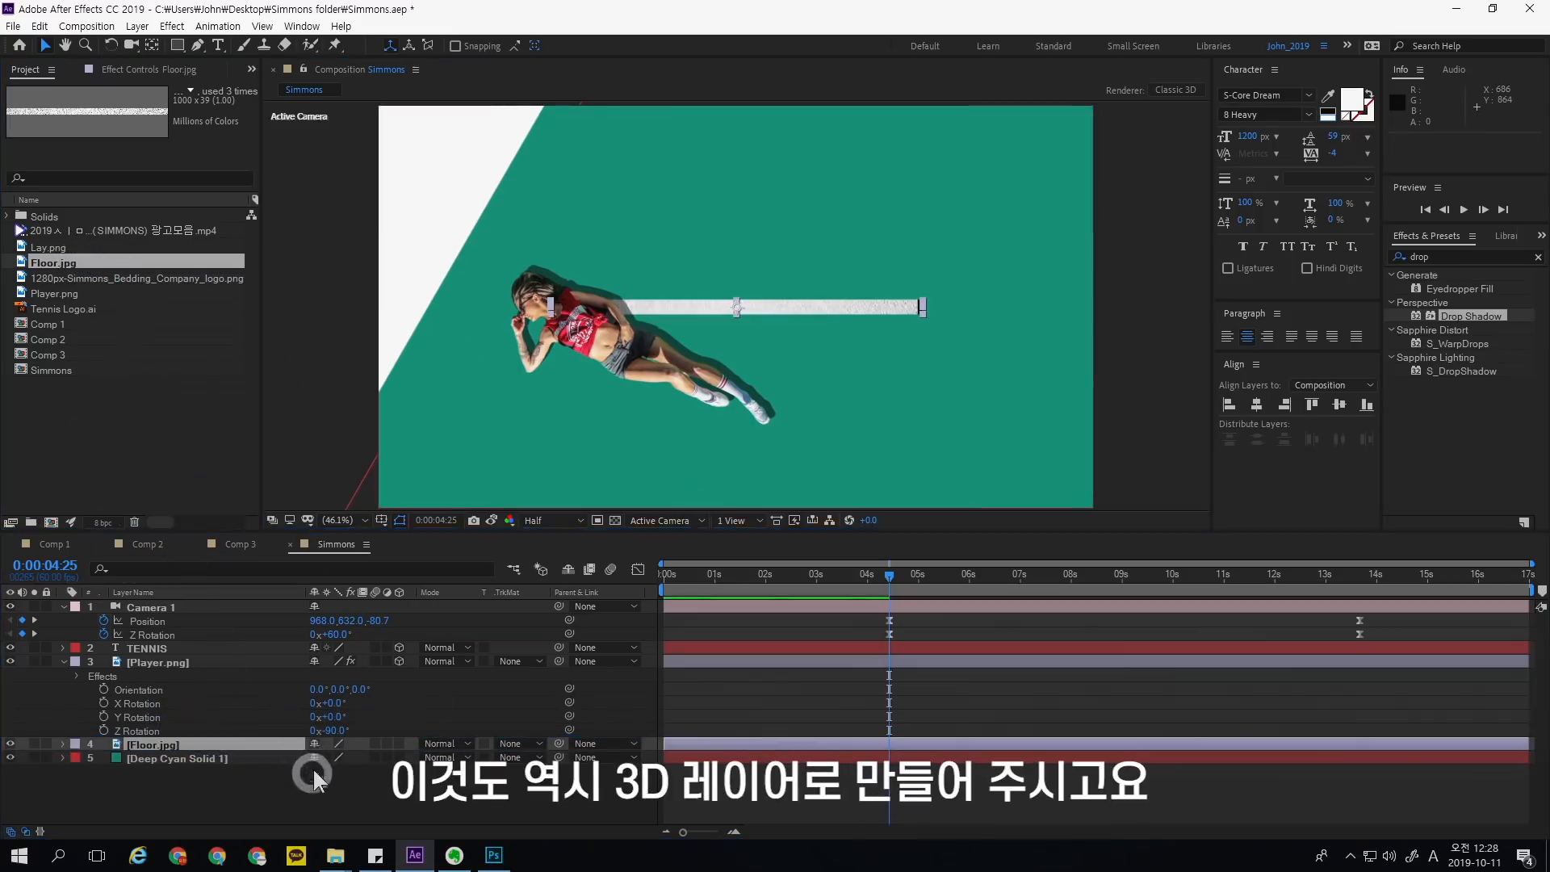
{"action": "left_click", "coordinate": [314, 769]}
{"action": "left_click", "coordinate": [326, 740]}
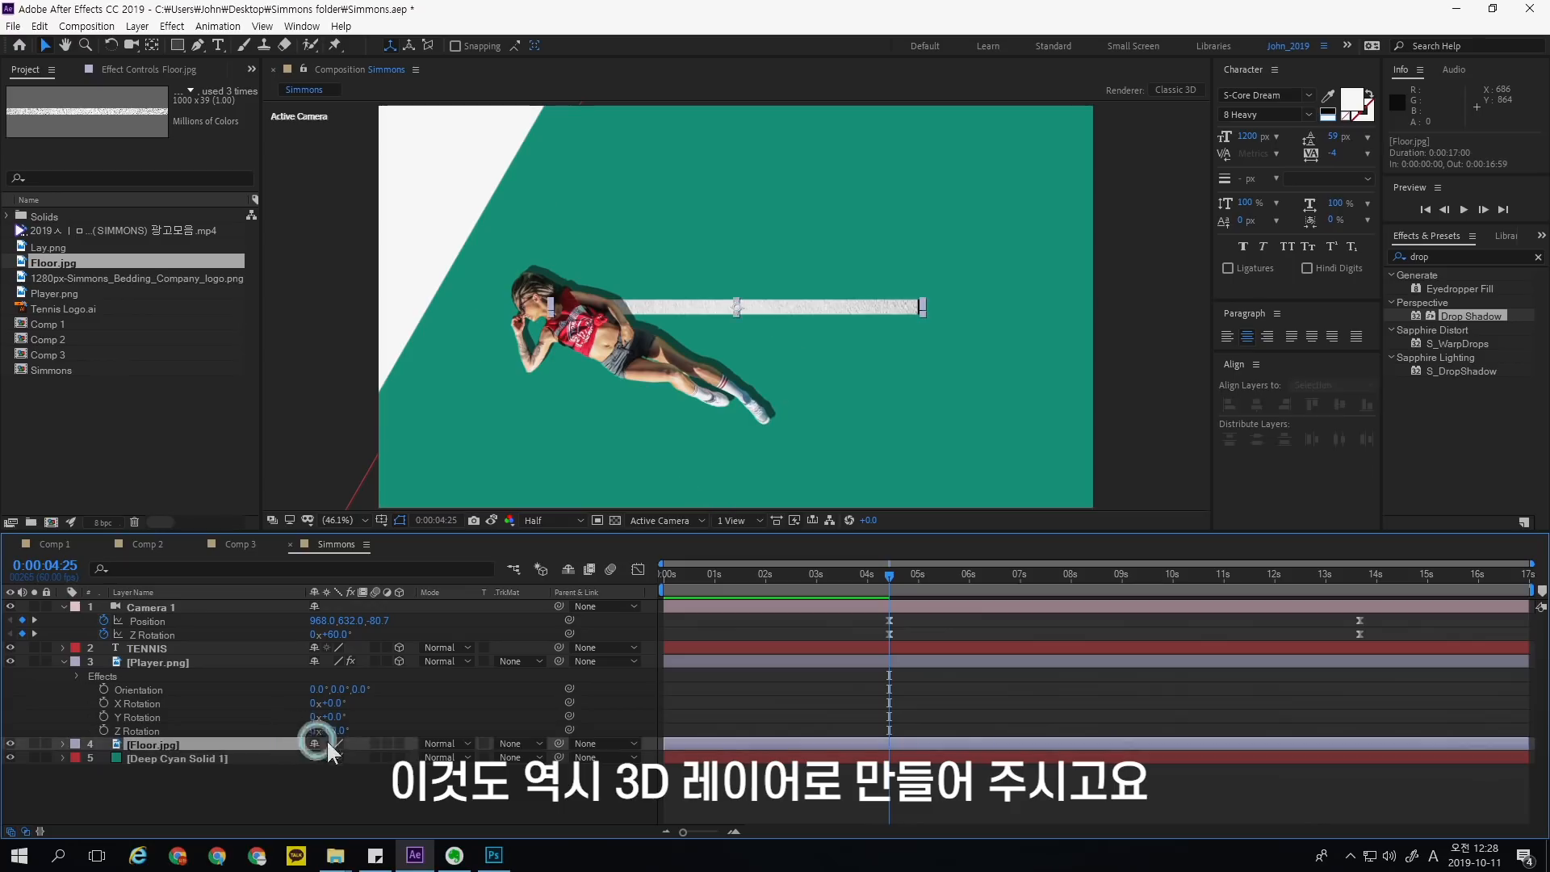
{"action": "left_click", "coordinate": [398, 744]}
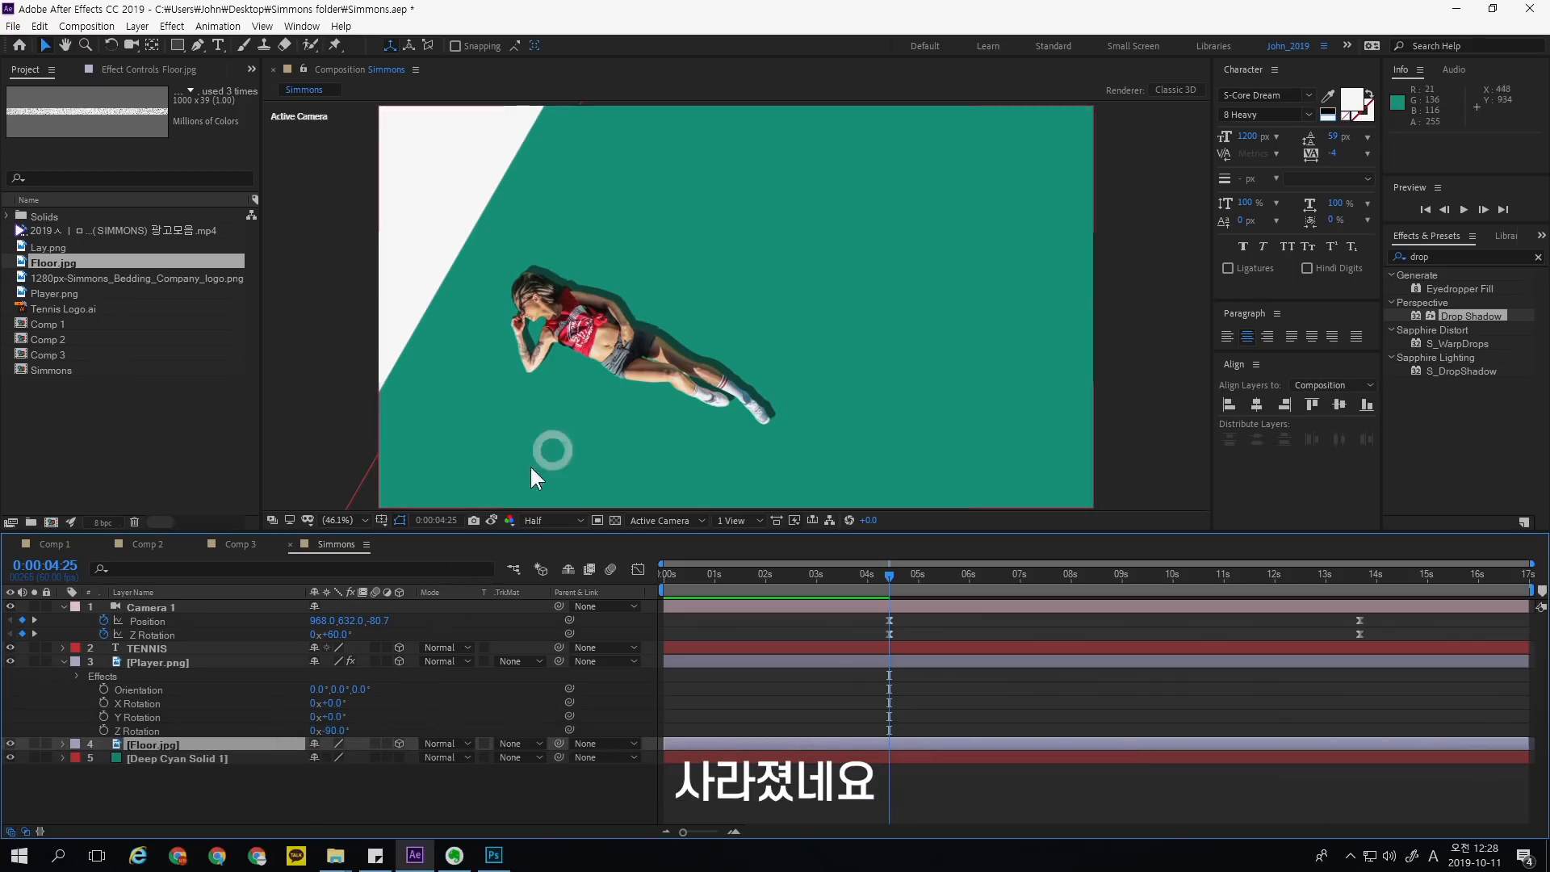
- Copy the Position value of the Player.png layer and paste it onto the Floor.jpg layer
{"action": "left_click", "coordinate": [179, 660]}
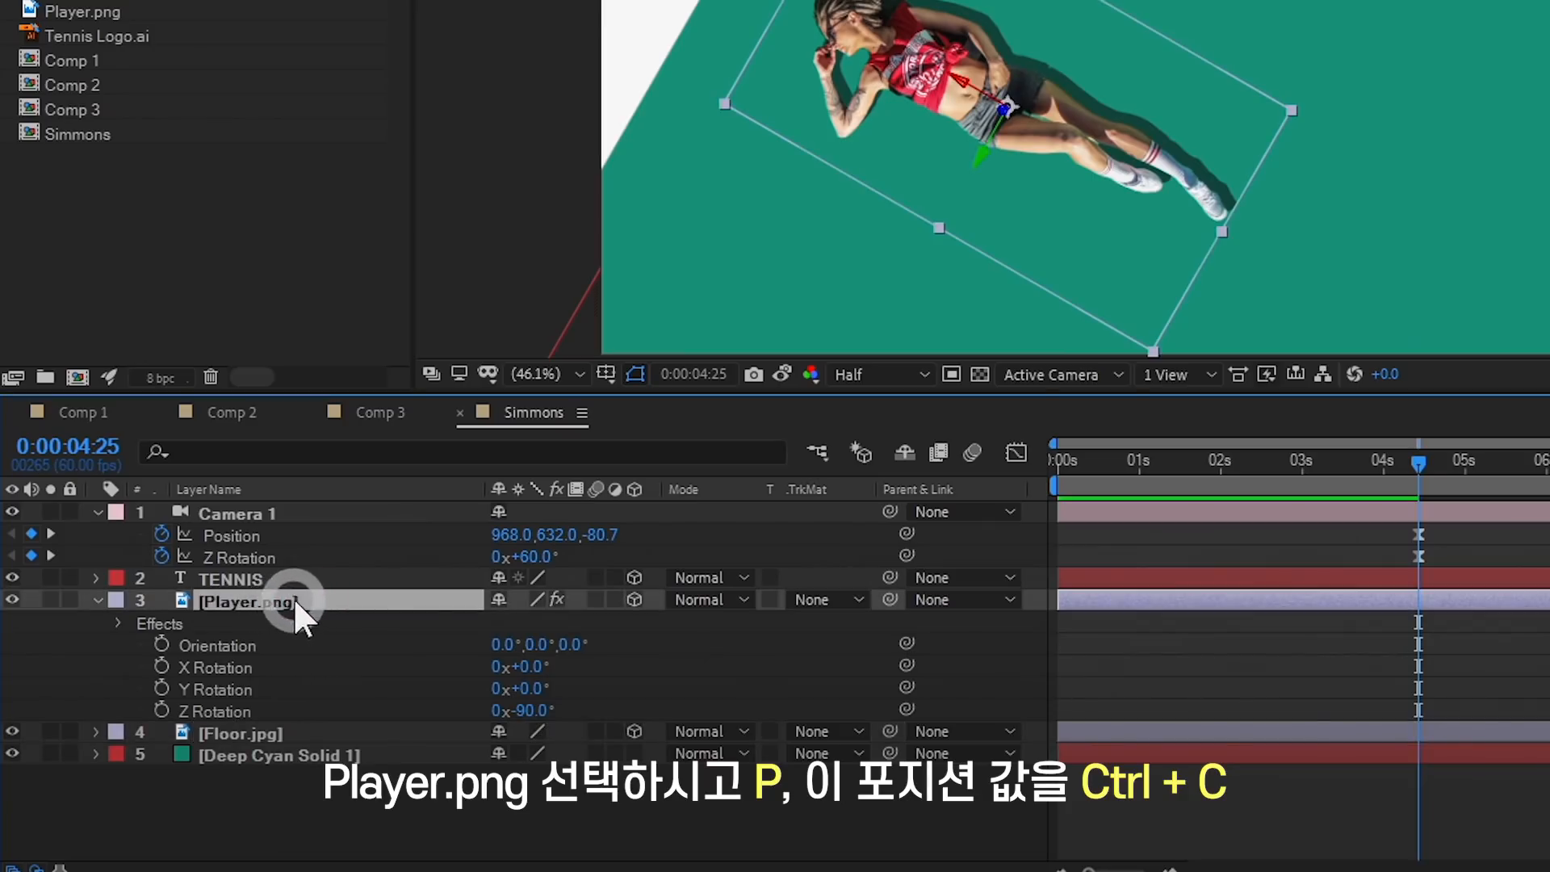
{"action": "key", "text": "p"}
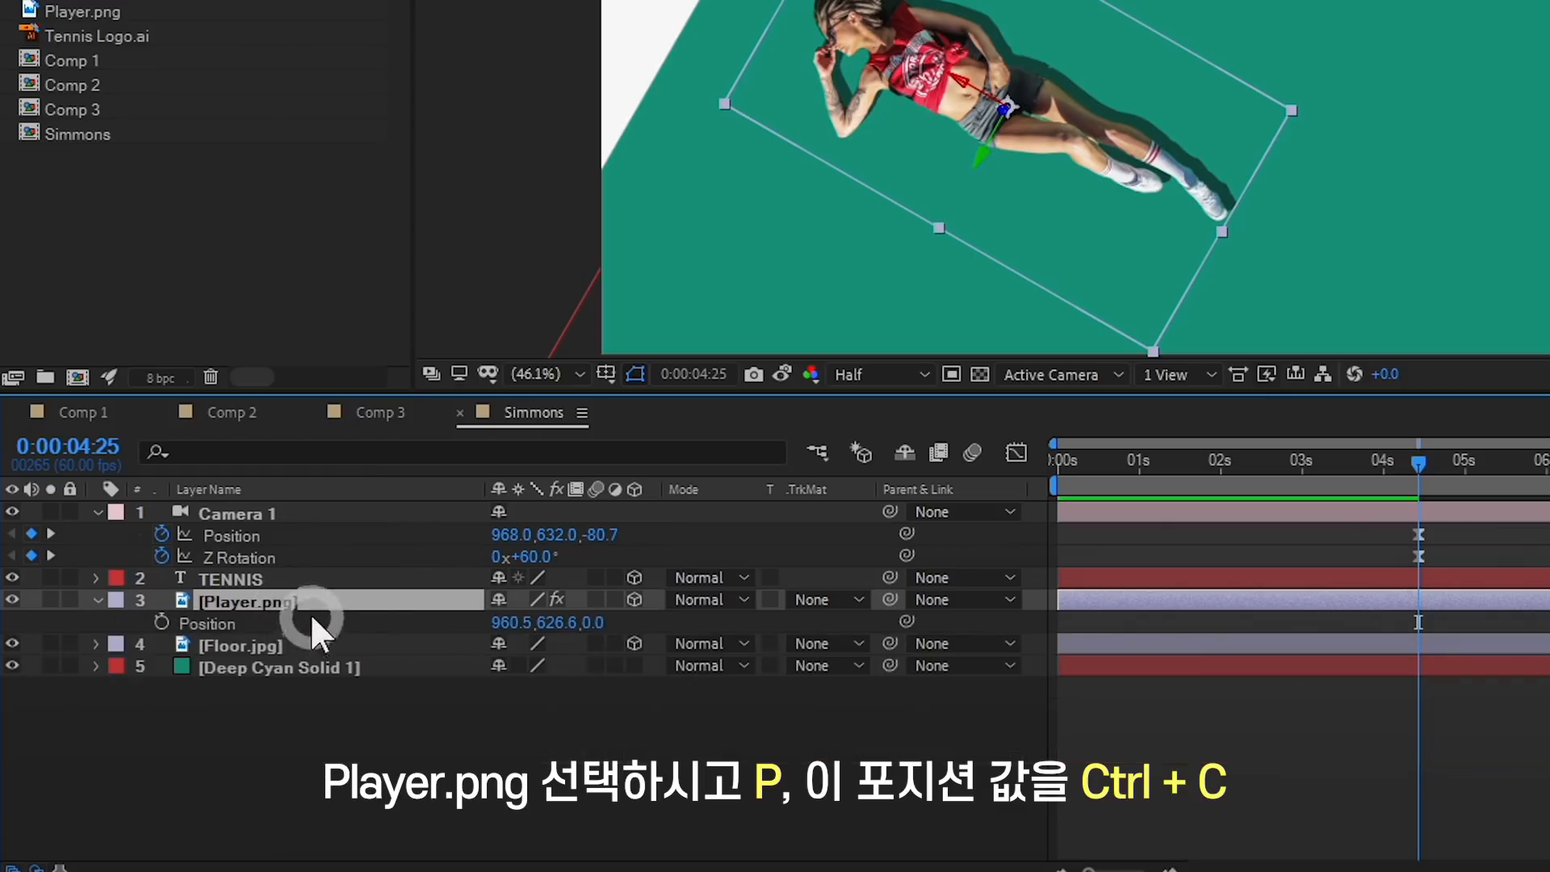
{"action": "left_click", "coordinate": [307, 623]}
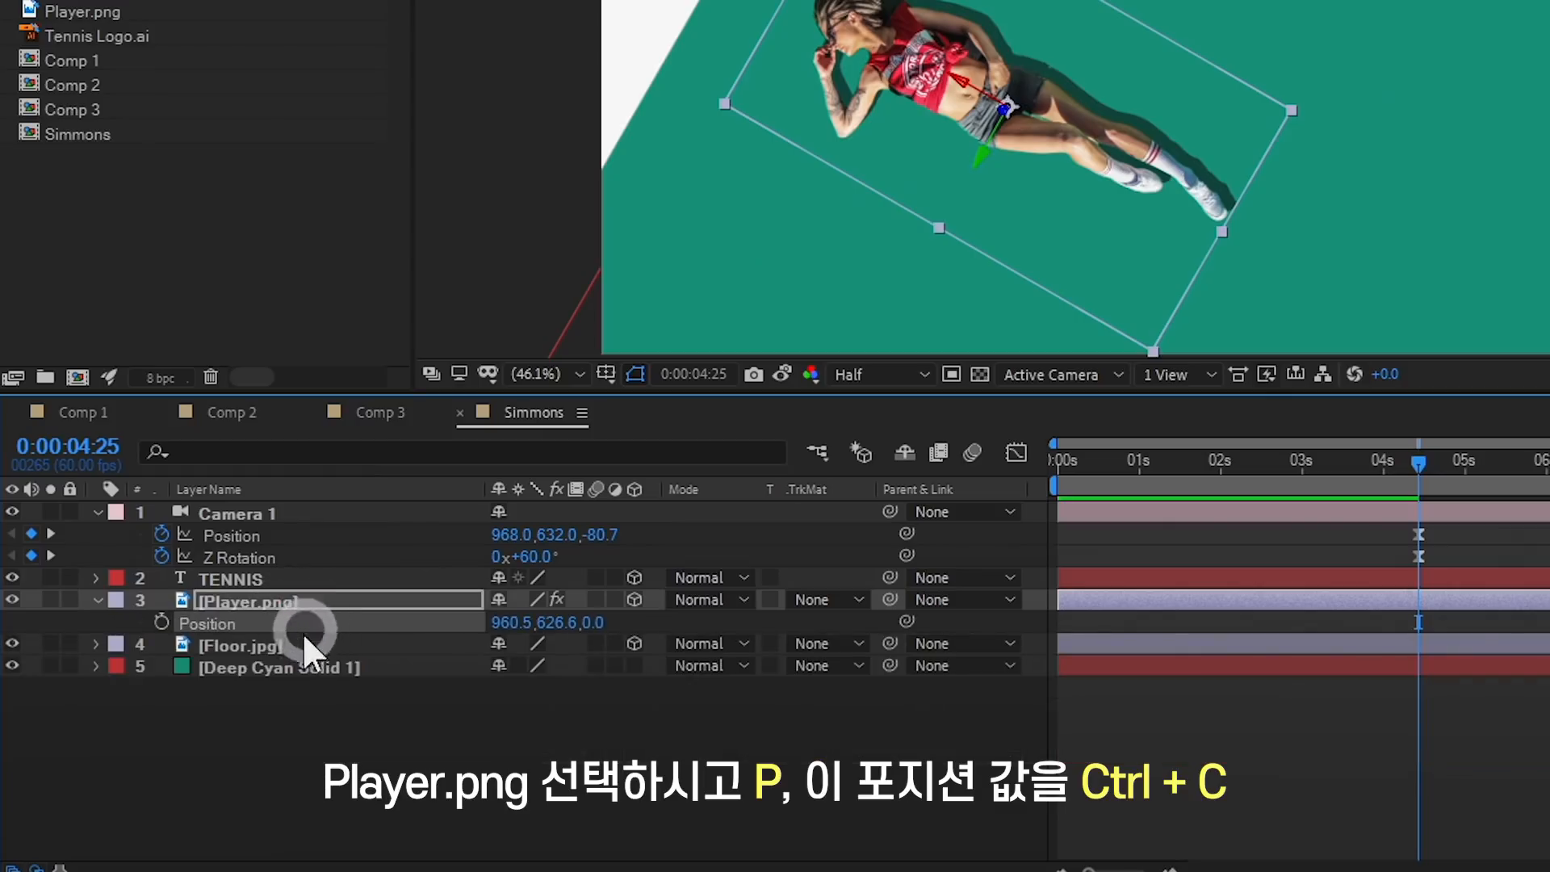
{"action": "left_click", "coordinate": [291, 646]}
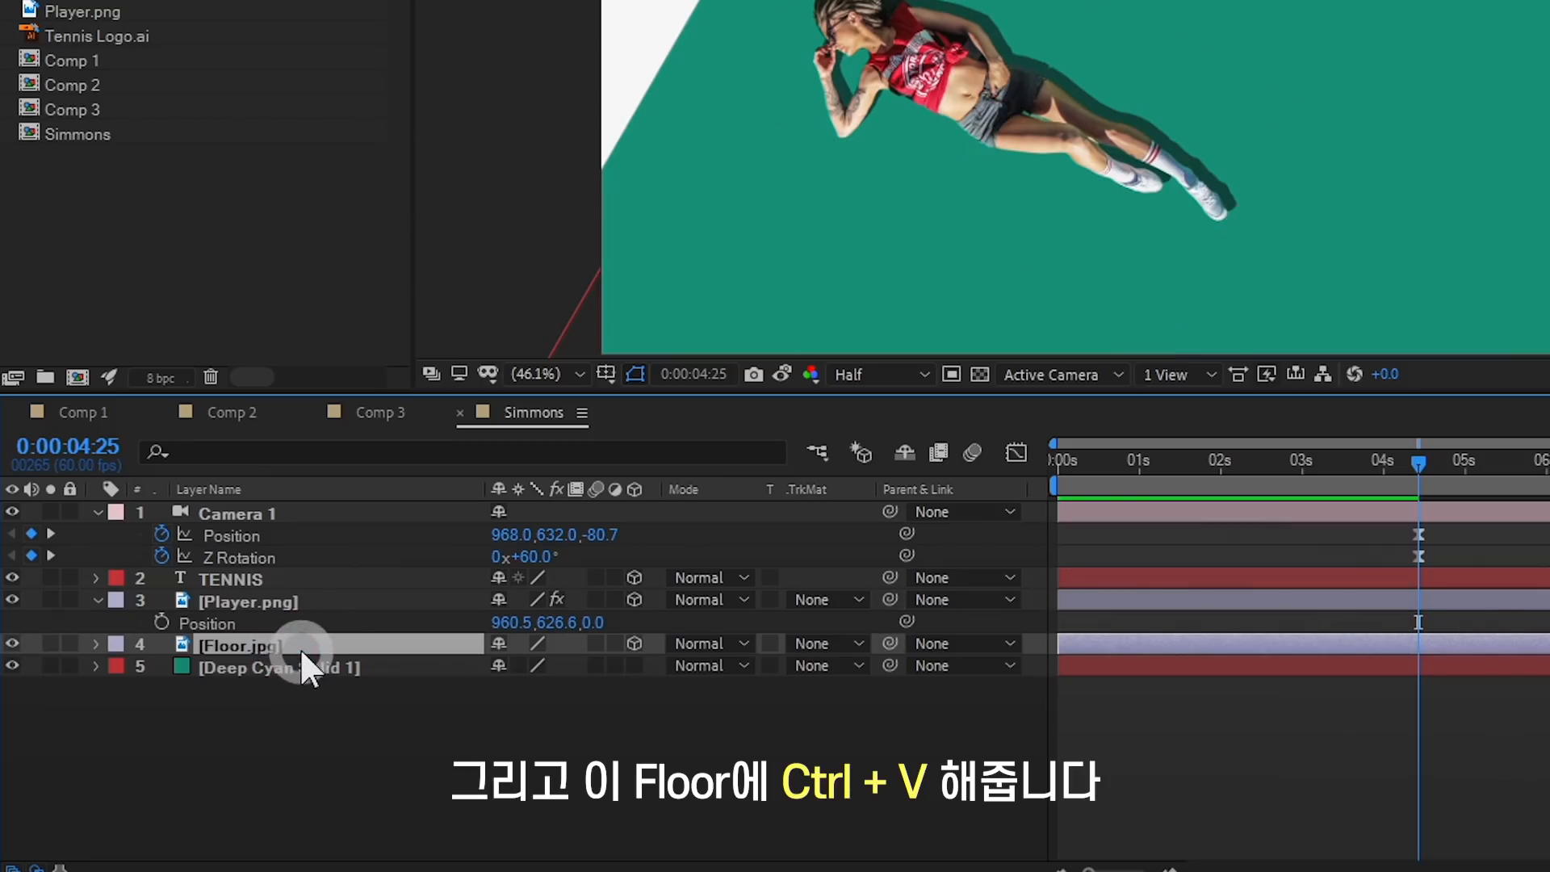
{"action": "key", "text": "ctrl+v"}
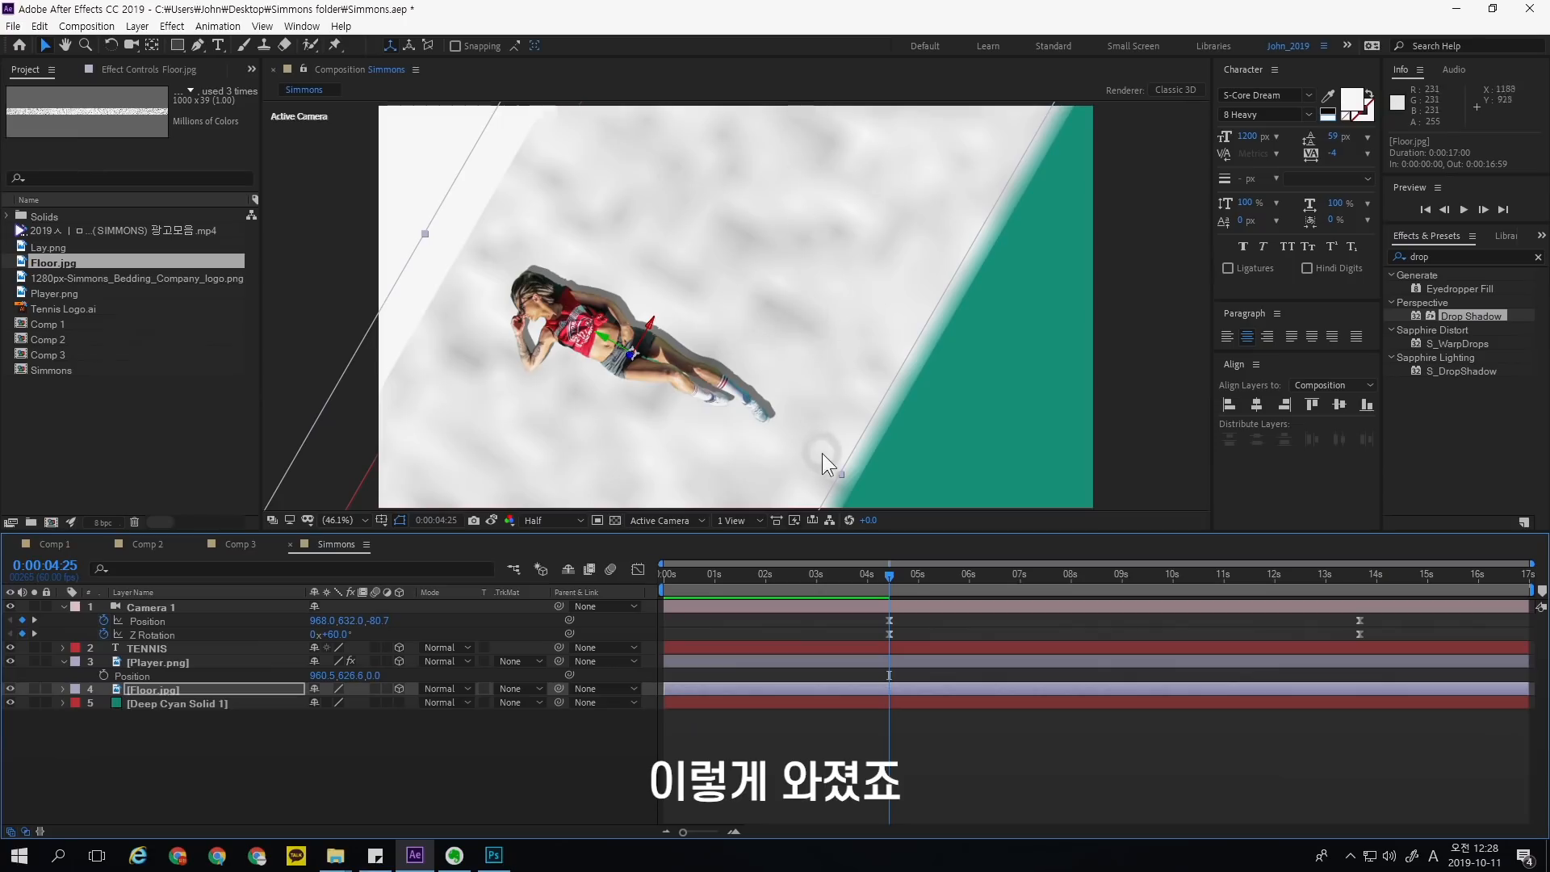
- Set the scale of the Floor.jpg layer to 1.5%
{"action": "key", "text": "s"}
{"action": "left_click_drag", "start_coordinate": [329, 702], "coordinate": [255, 703]}
{"action": "left_click", "coordinate": [332, 702]}
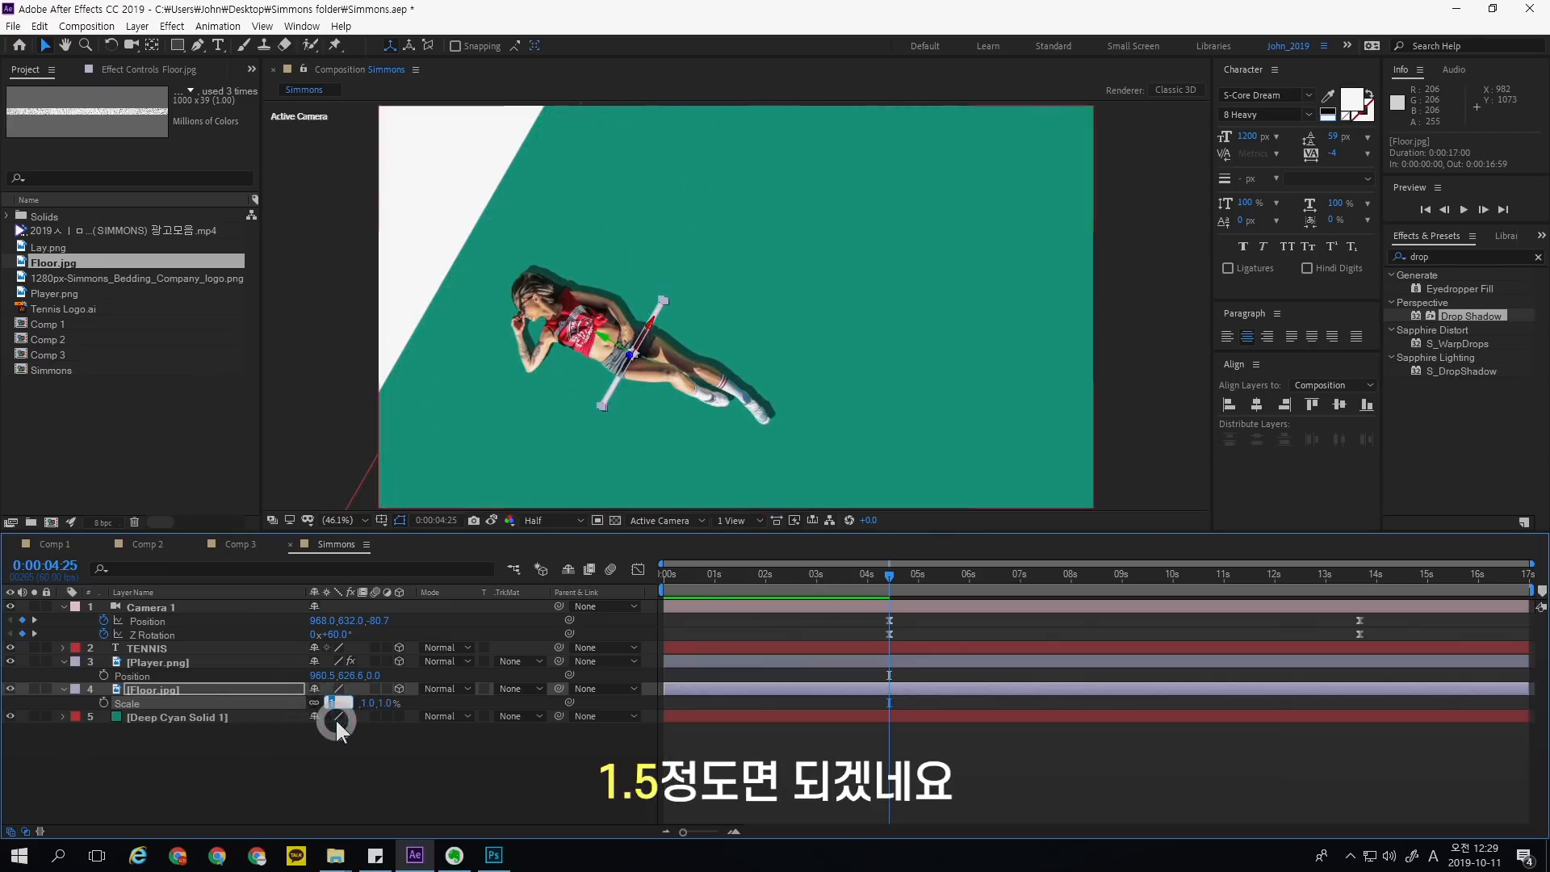
{"action": "type", "text": "1.5"}
{"action": "key", "text": "Return"}
{"action": "left_click", "coordinate": [408, 778]}
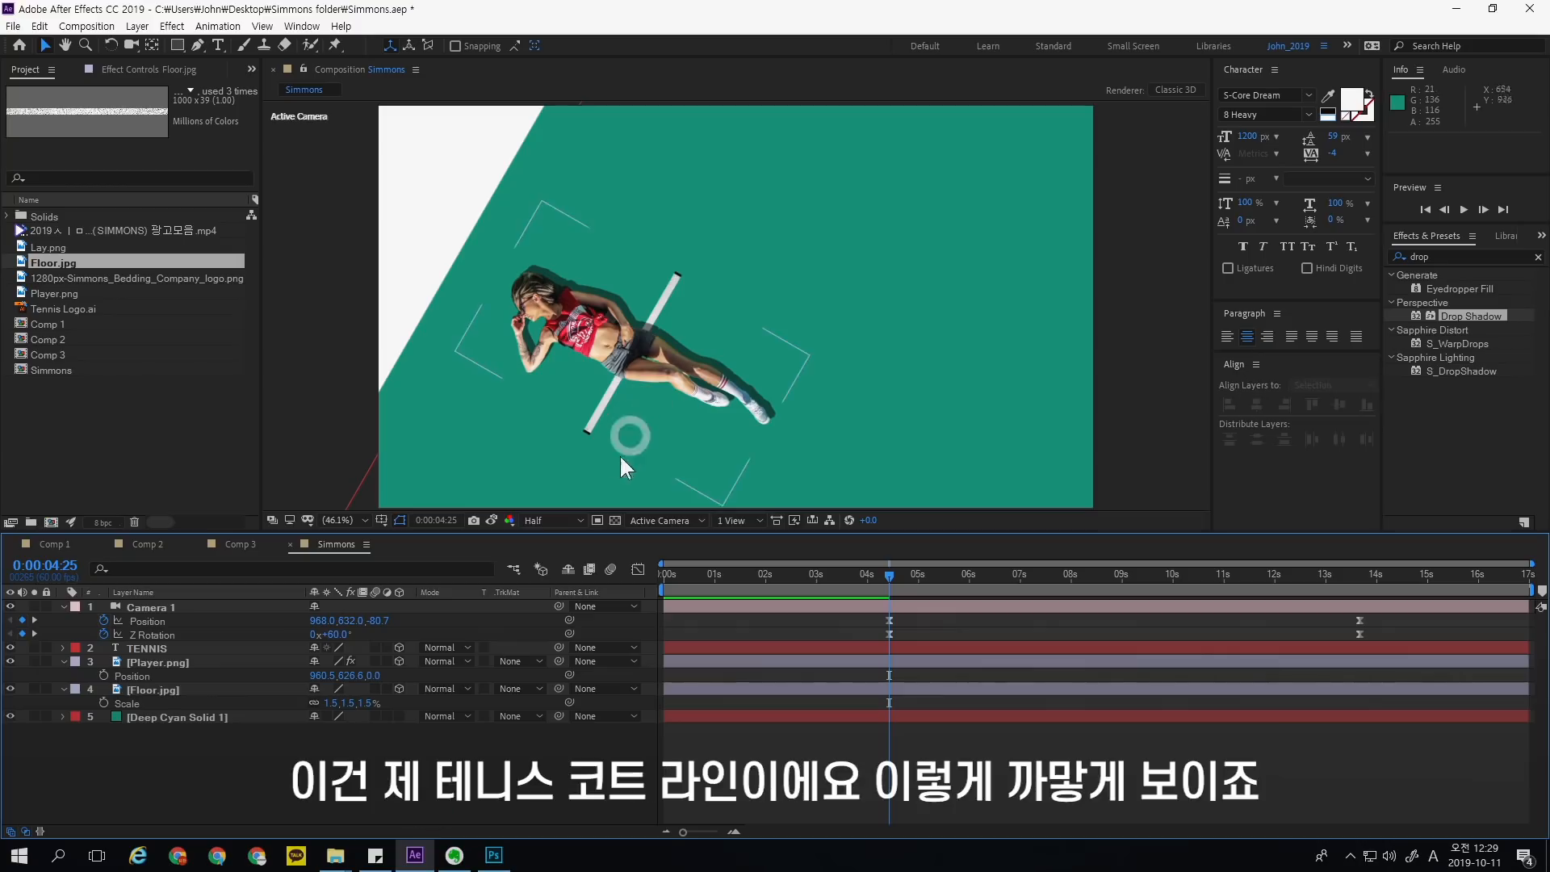
- Check the ends of the court line at Full preview resolution and return the preview to Half
{"action": "left_click", "coordinate": [585, 431]}
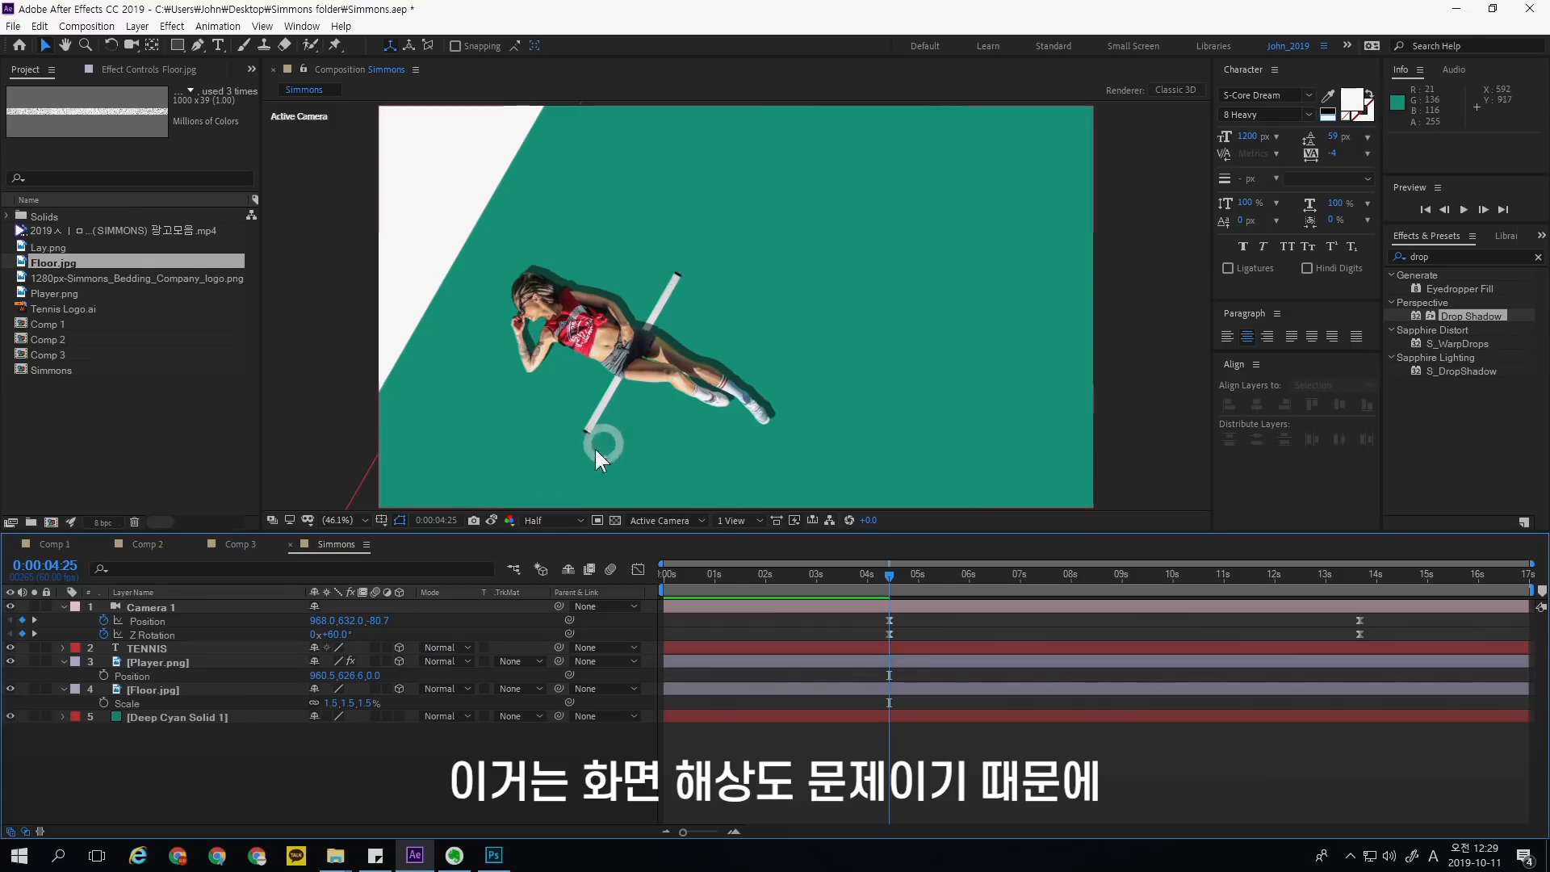
{"action": "left_click", "coordinate": [562, 519]}
{"action": "left_click", "coordinate": [545, 549]}
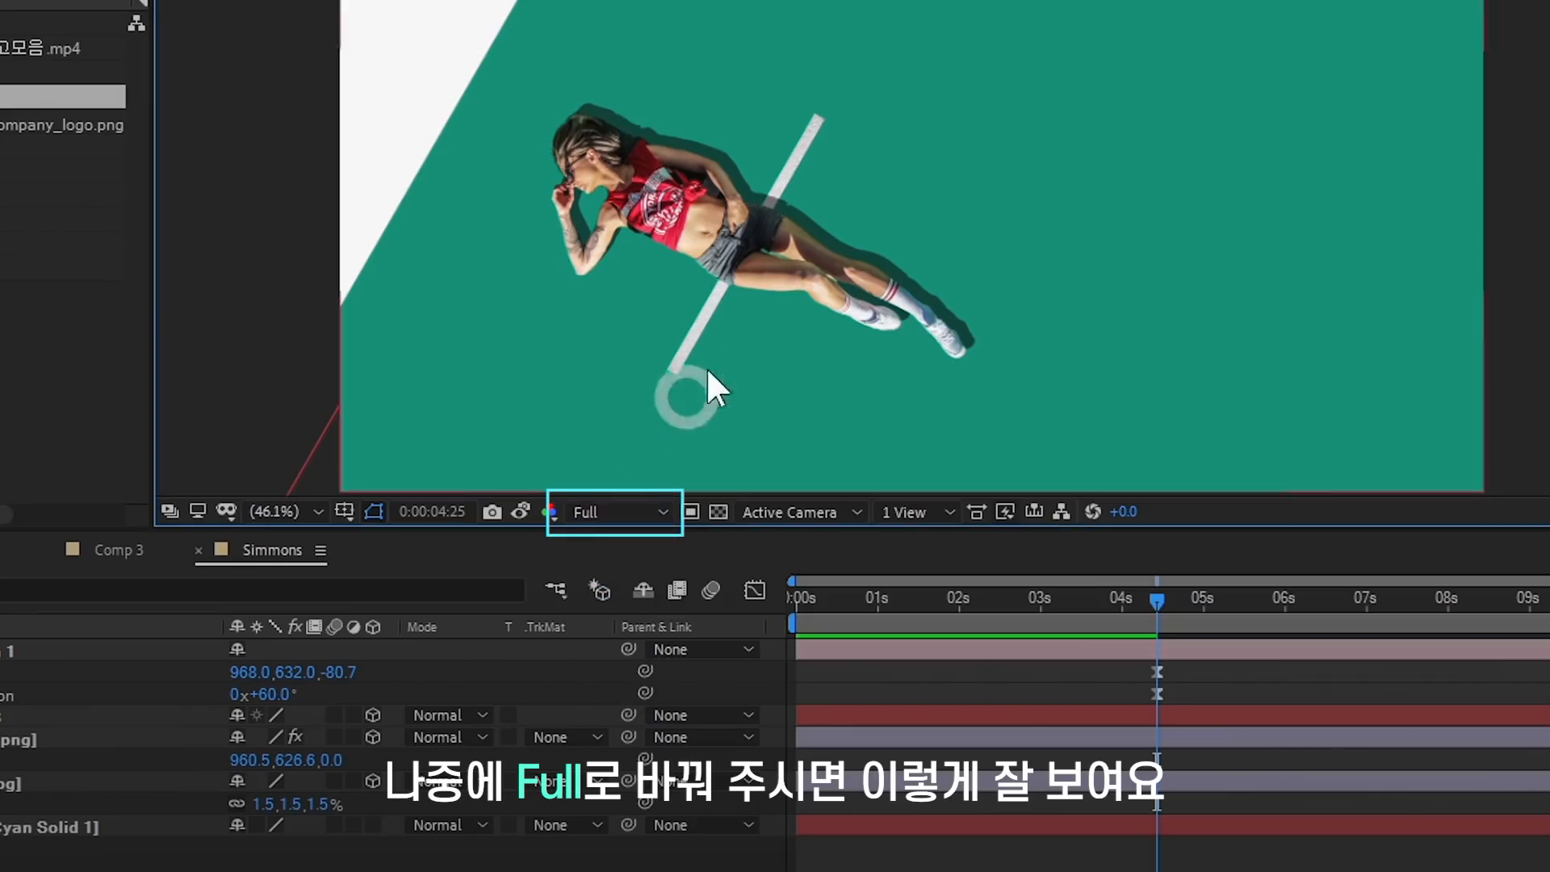
{"action": "left_click", "coordinate": [629, 517]}
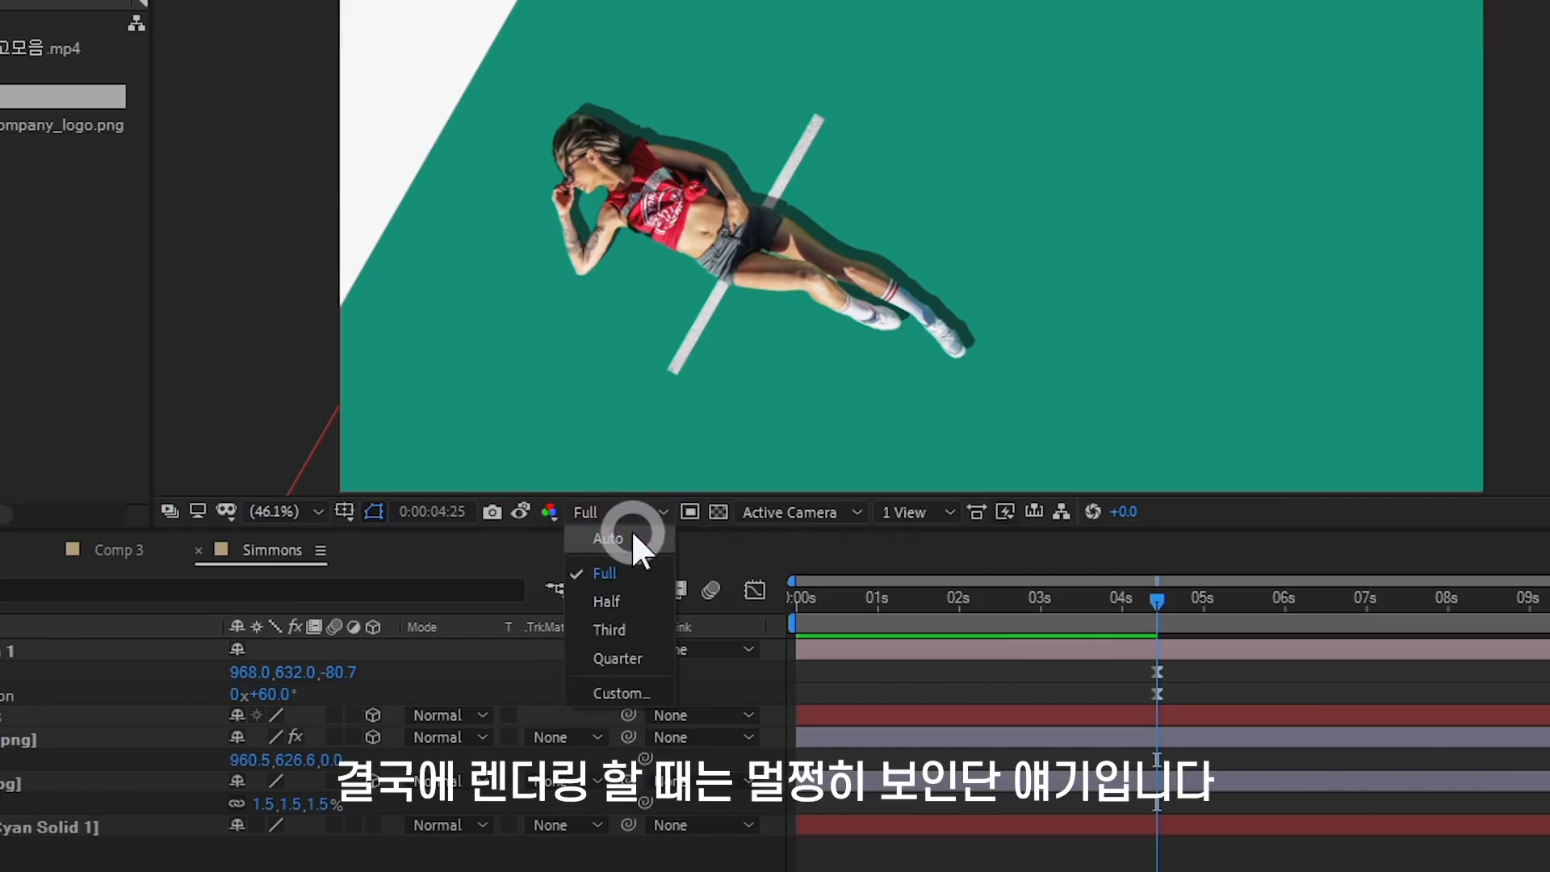
{"action": "left_click", "coordinate": [621, 602]}
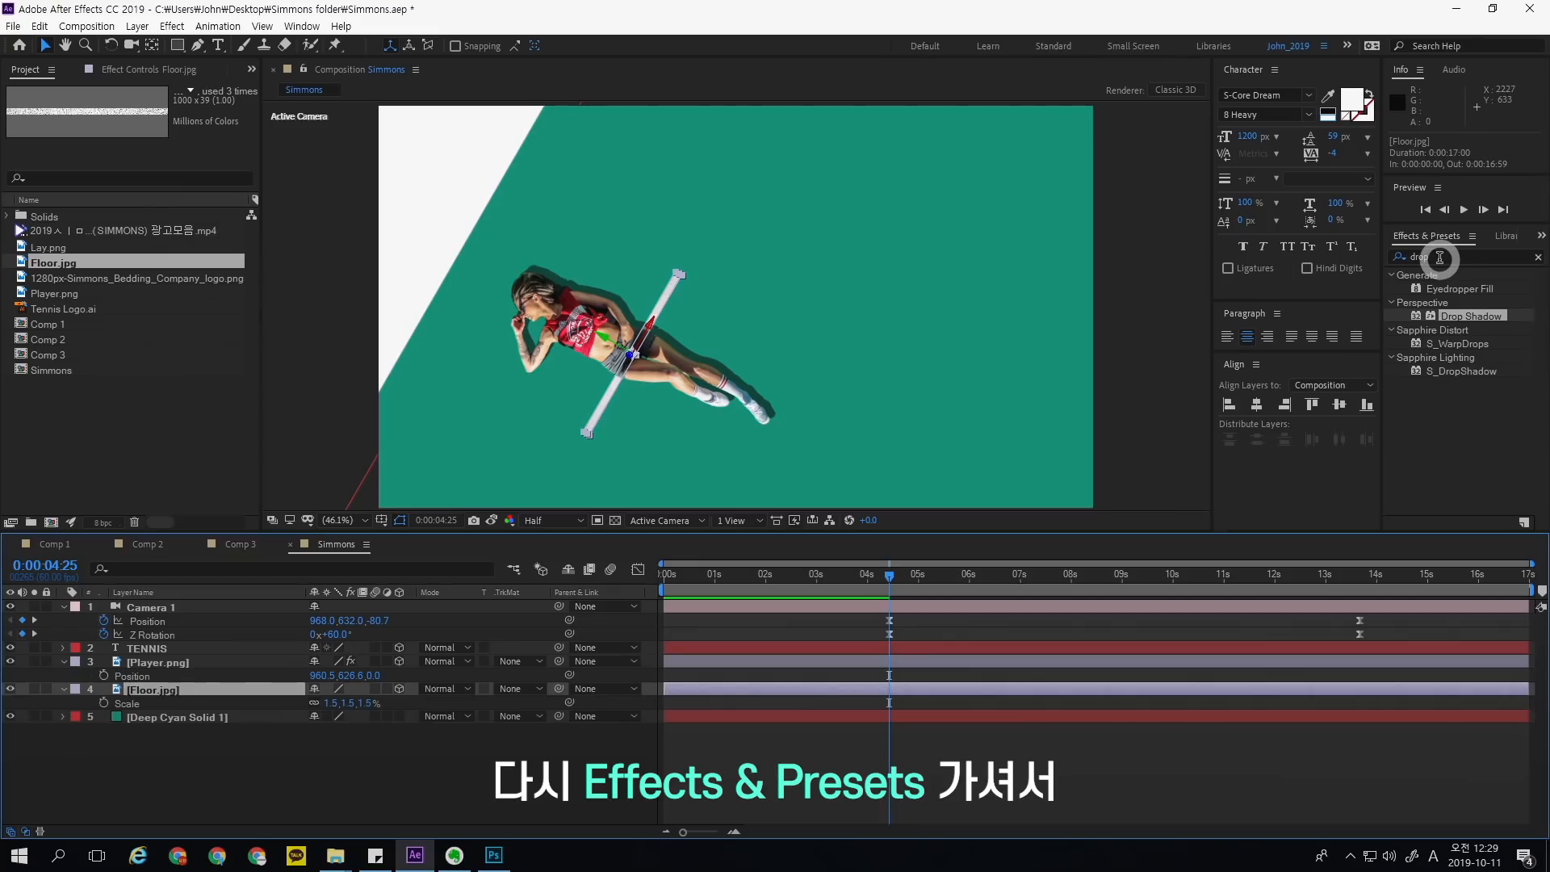
- Apply the Motion Tile effect to the Floor.jpg layer and set its Output Width to 2000
{"action": "left_click", "coordinate": [1434, 257]}
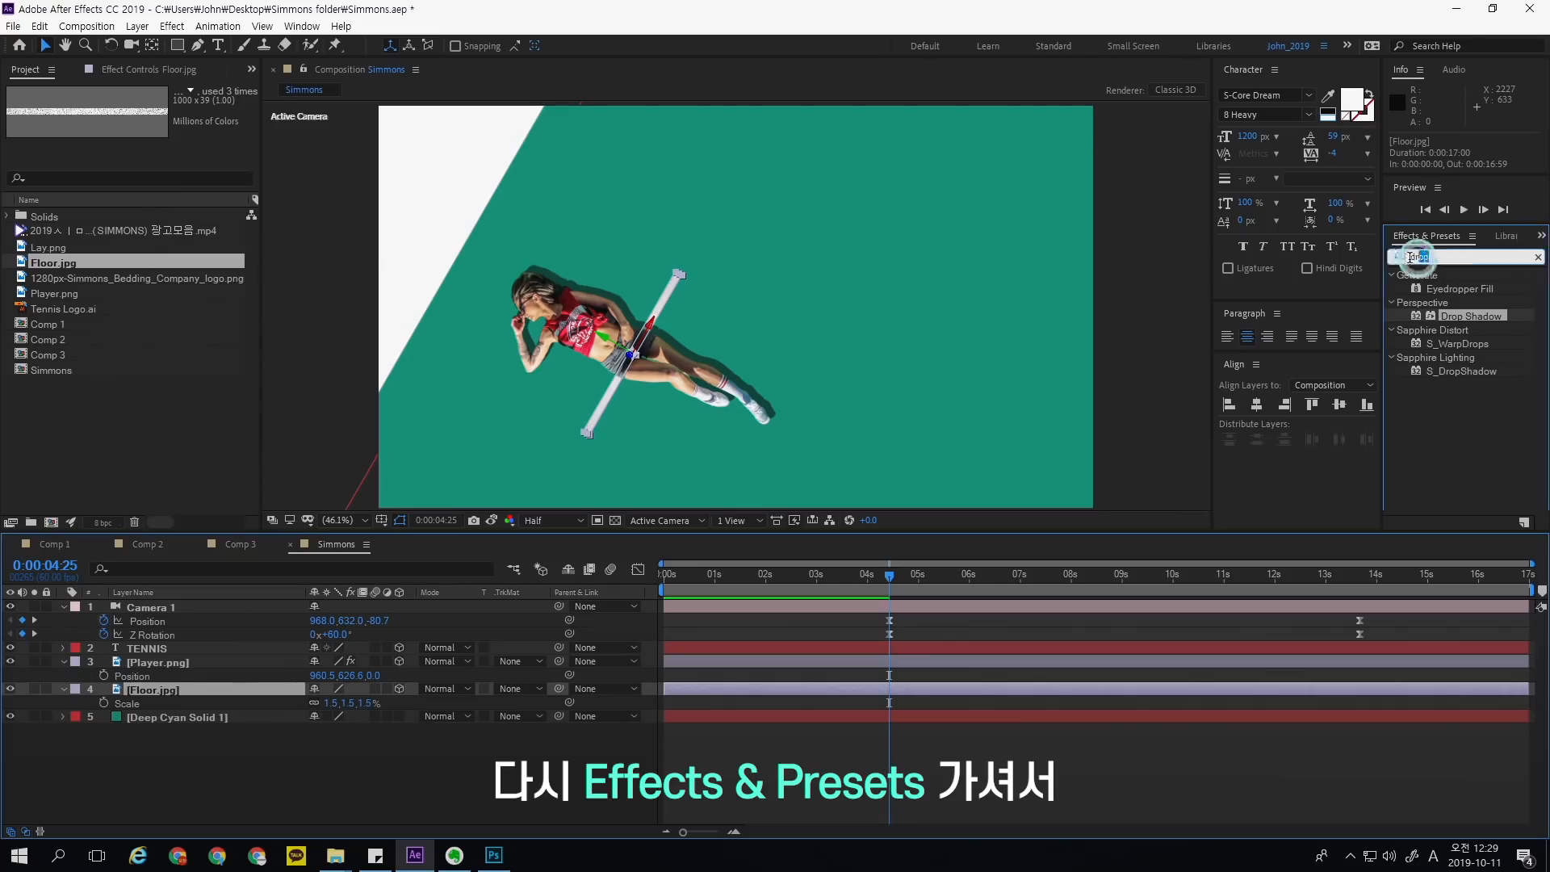
{"action": "type", "text": "tile"}
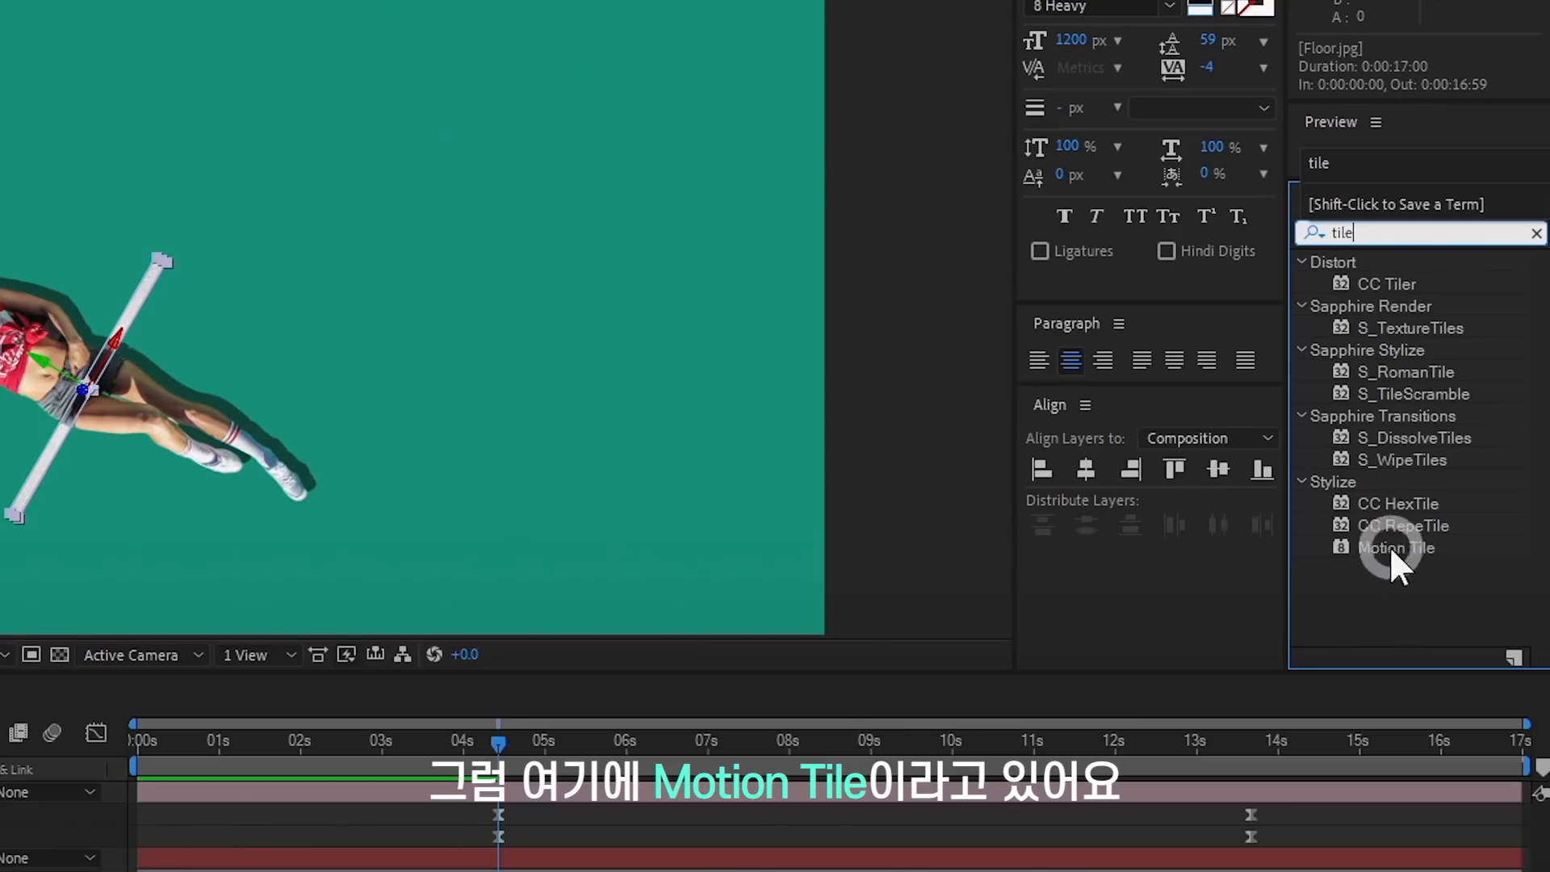
{"action": "left_click_drag", "start_coordinate": [1396, 548], "coordinate": [222, 691]}
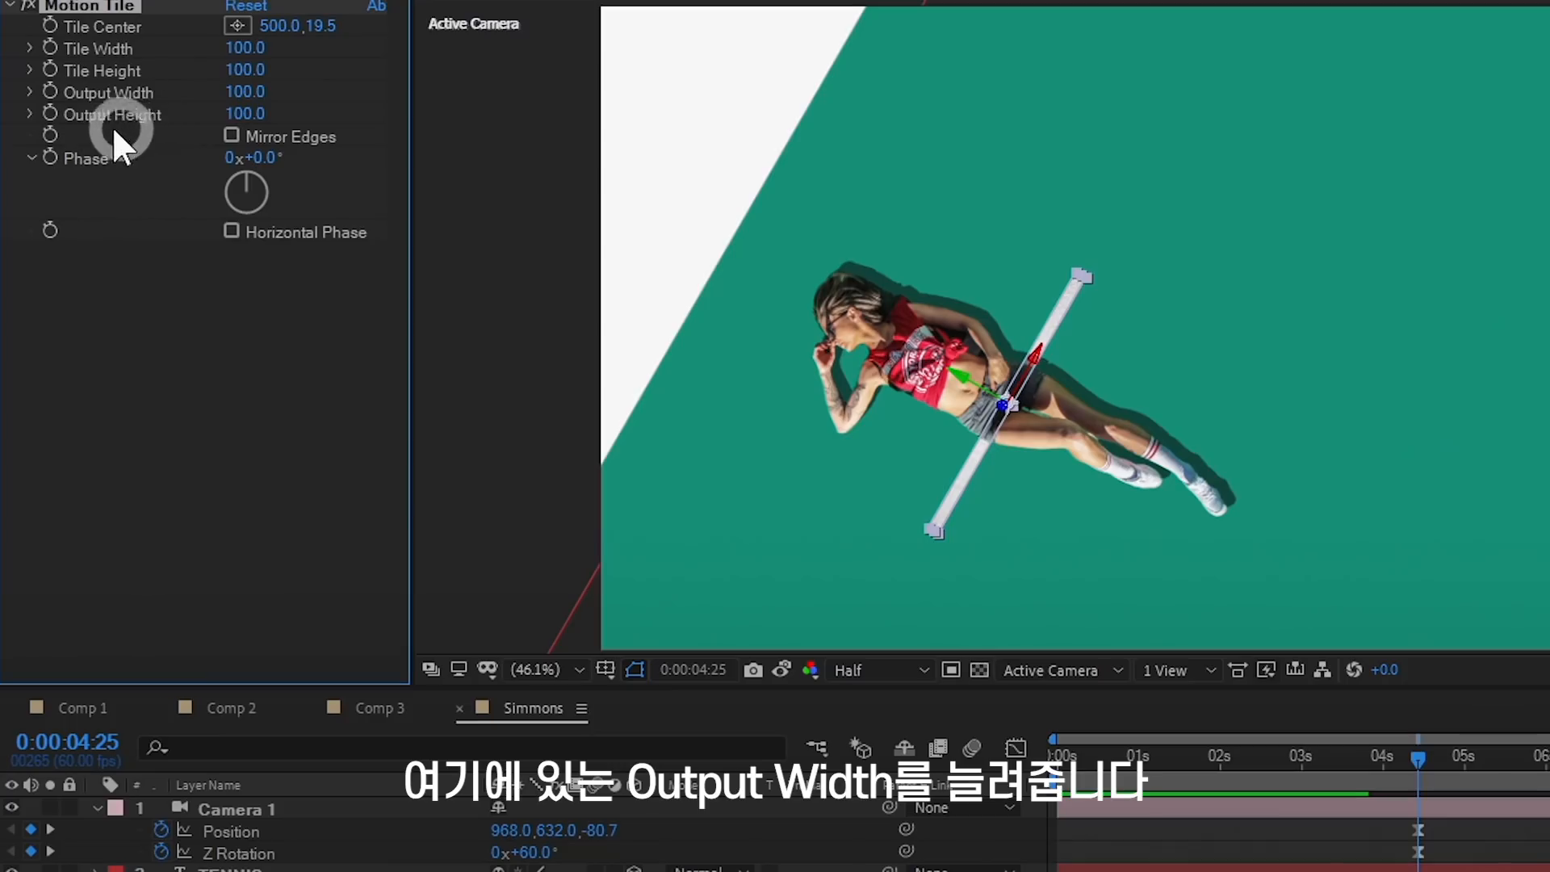
{"action": "left_click_drag", "start_coordinate": [245, 91], "coordinate": [290, 86]}
{"action": "left_click", "coordinate": [255, 84]}
{"action": "type", "text": "2000"}
{"action": "key", "text": "Return"}
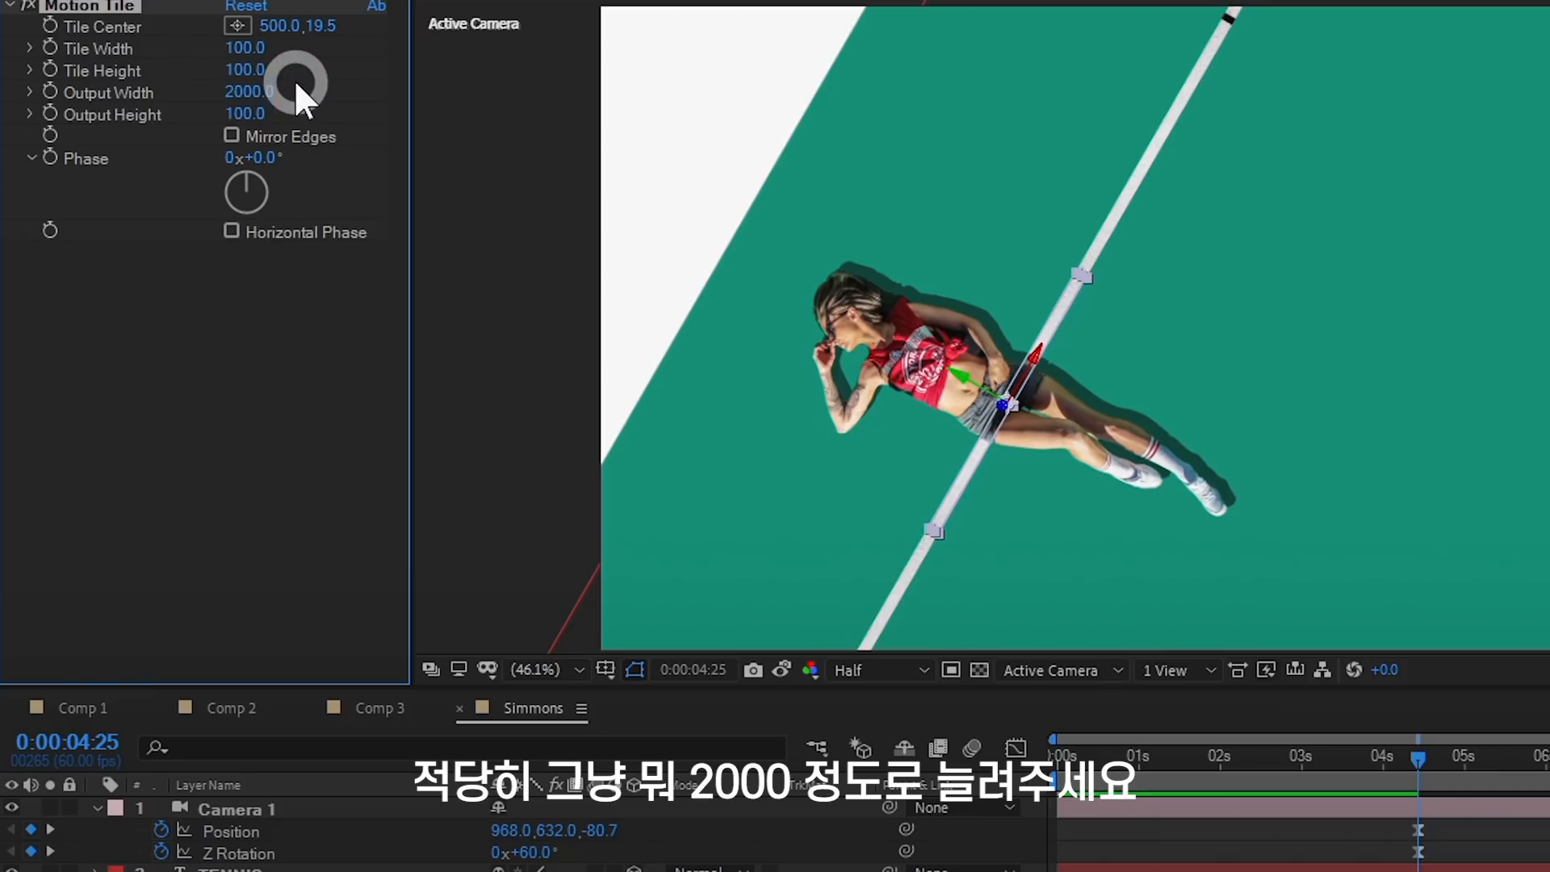
{"action": "left_click", "coordinate": [849, 631]}
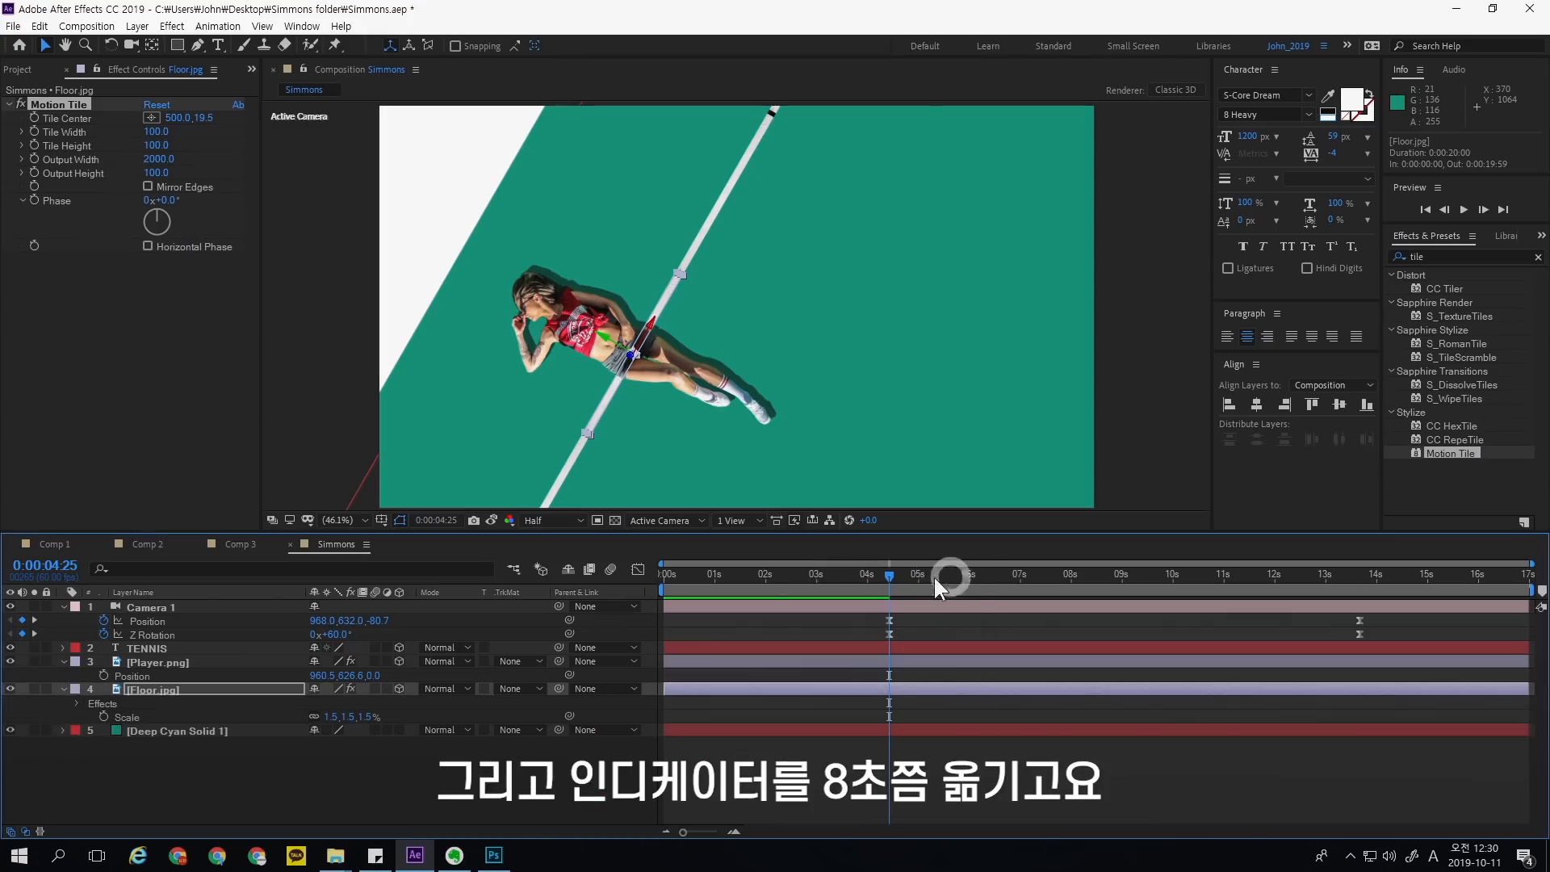
- Keyframe the Floor.jpg layer's Opacity at 100% at 0:00:08:00 and 0% at 0:00:11:00, and scrub through the fade
{"action": "left_click_drag", "start_coordinate": [969, 575], "coordinate": [1070, 598]}
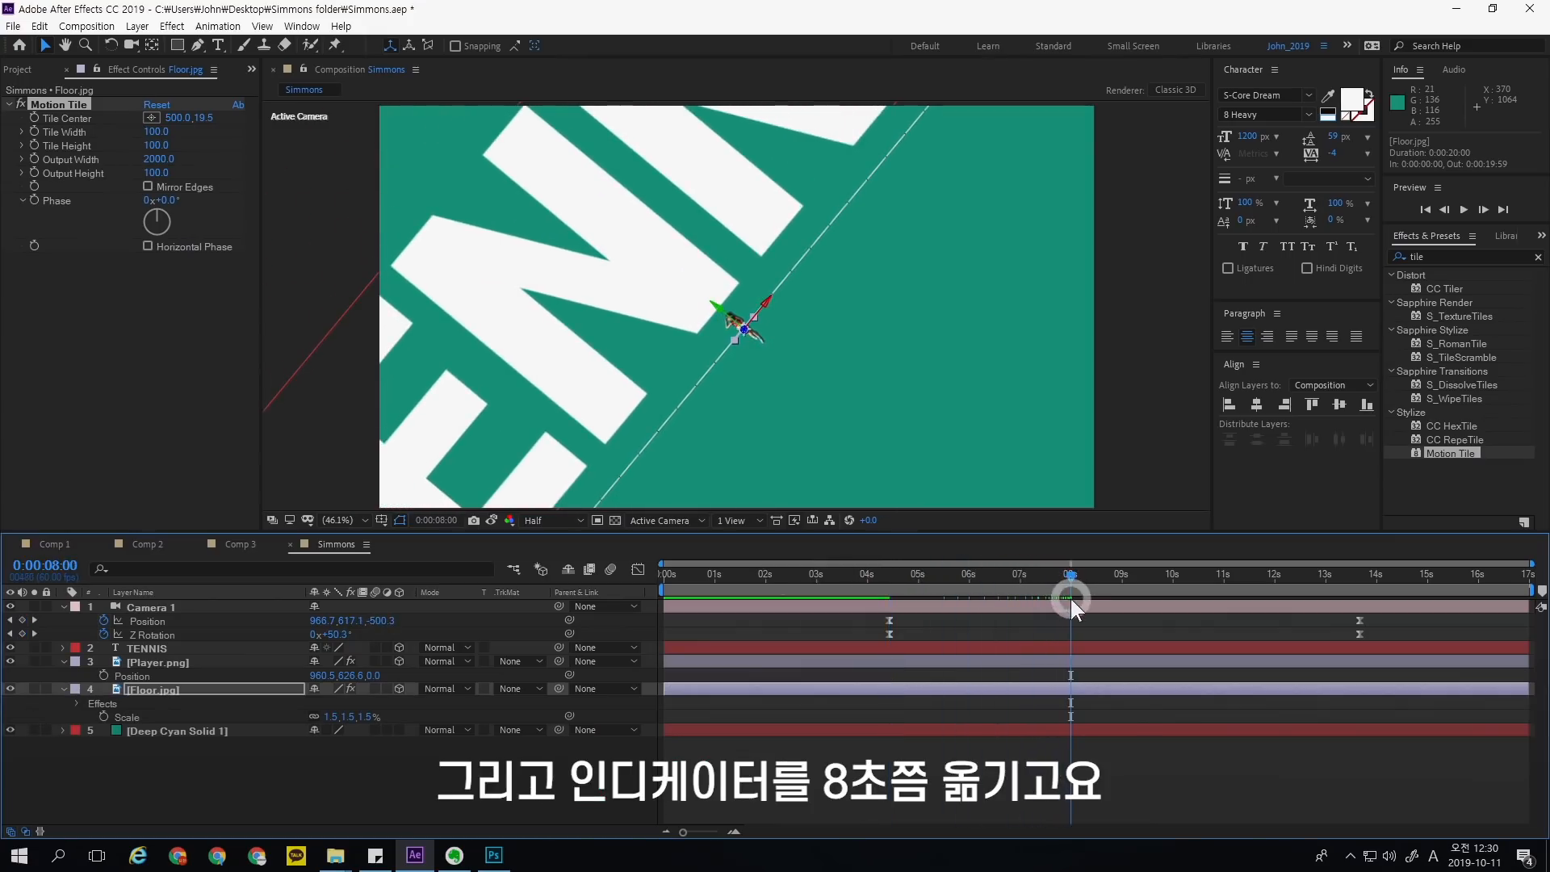
{"action": "left_click", "coordinate": [137, 688]}
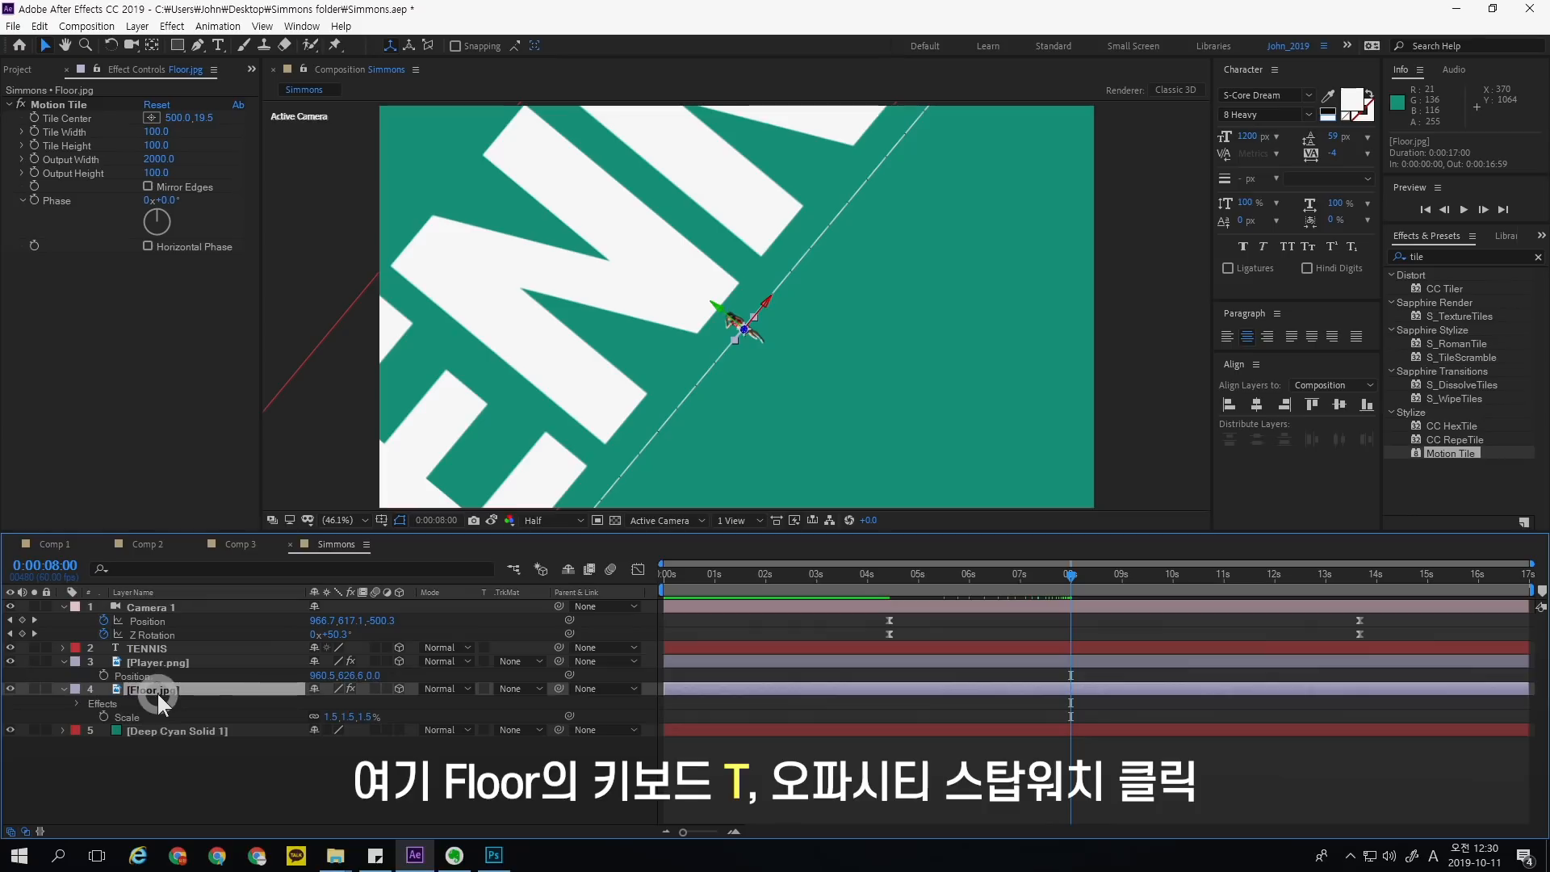
{"action": "key", "text": "t"}
{"action": "left_click", "coordinate": [104, 700]}
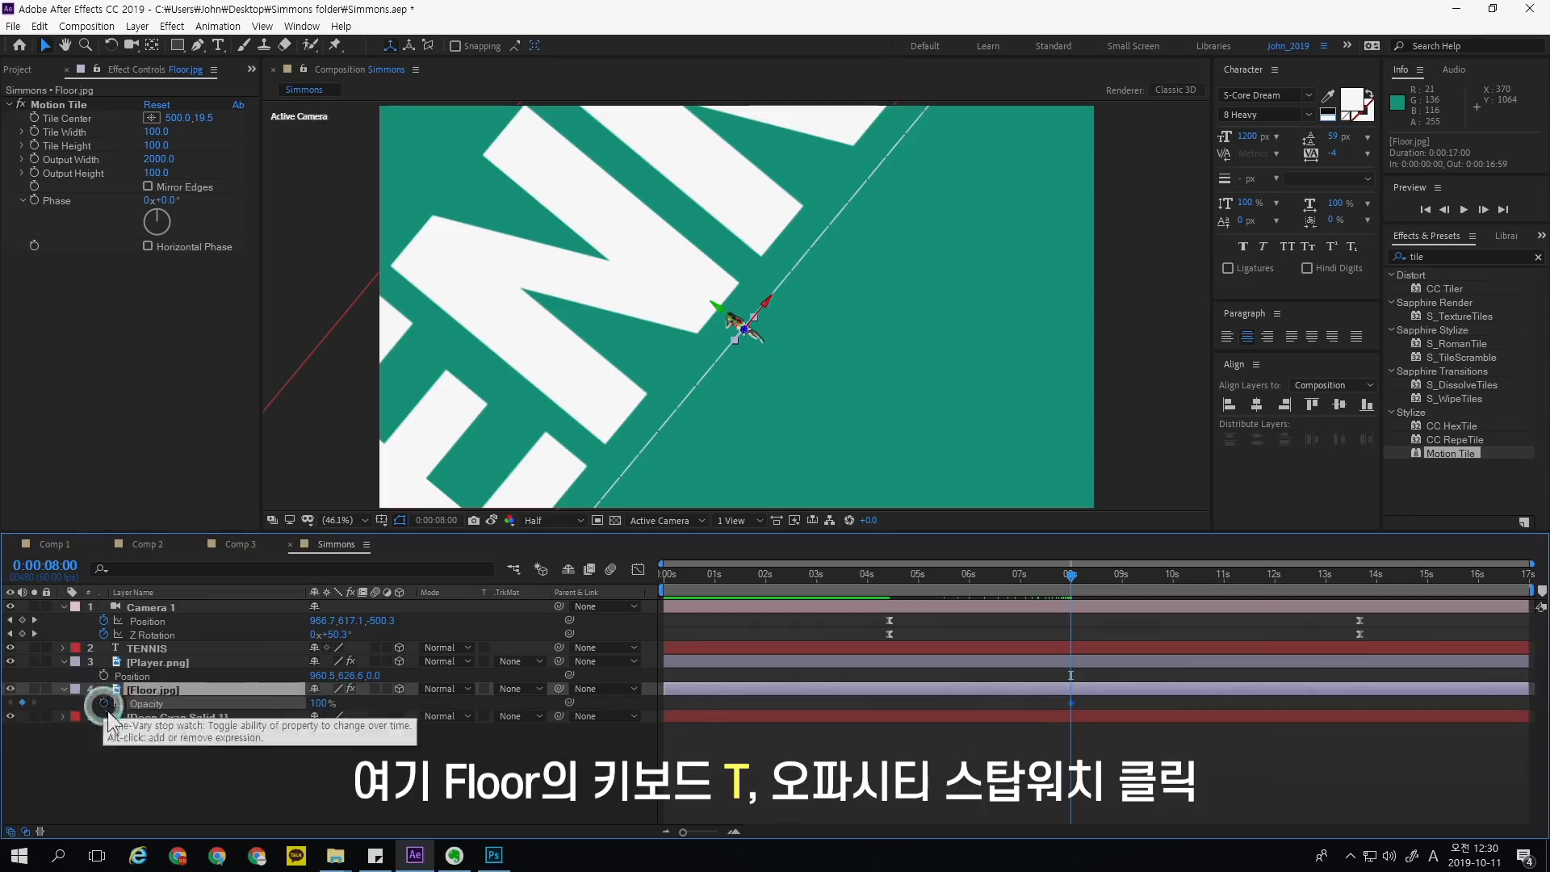
{"action": "left_click_drag", "start_coordinate": [1136, 570], "coordinate": [1223, 584]}
{"action": "left_click_drag", "start_coordinate": [316, 703], "coordinate": [133, 739]}
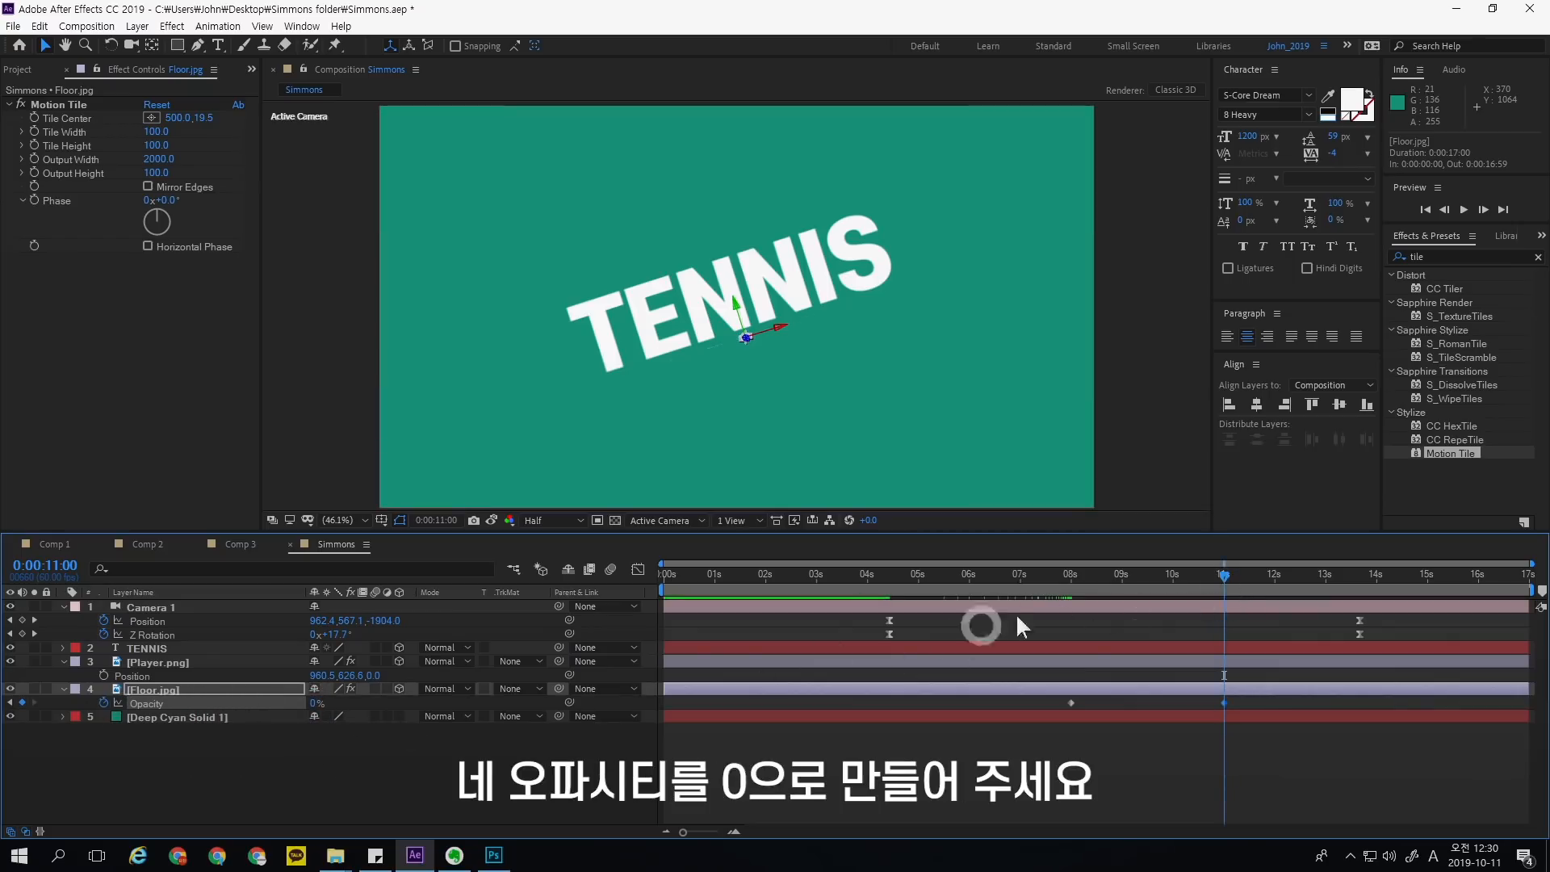
{"action": "left_click_drag", "start_coordinate": [1054, 573], "coordinate": [1107, 575]}
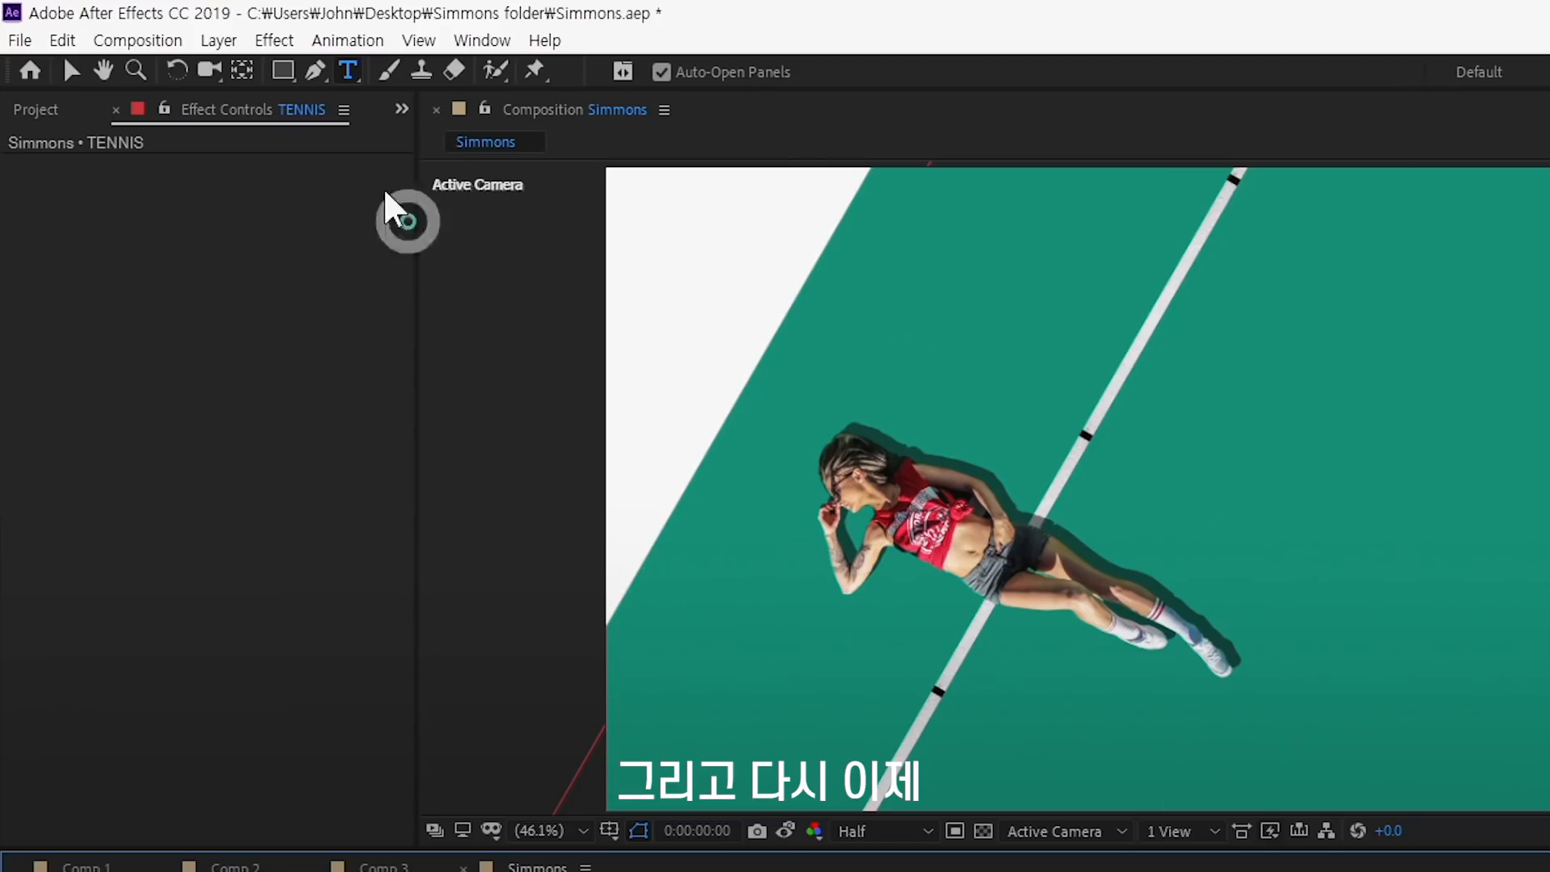
- Create a new text layer reading "괜히 멋있는 척 누워본다..." on two lines
{"action": "left_click", "coordinate": [216, 40]}
{"action": "mouse_move", "coordinate": [218, 71]}
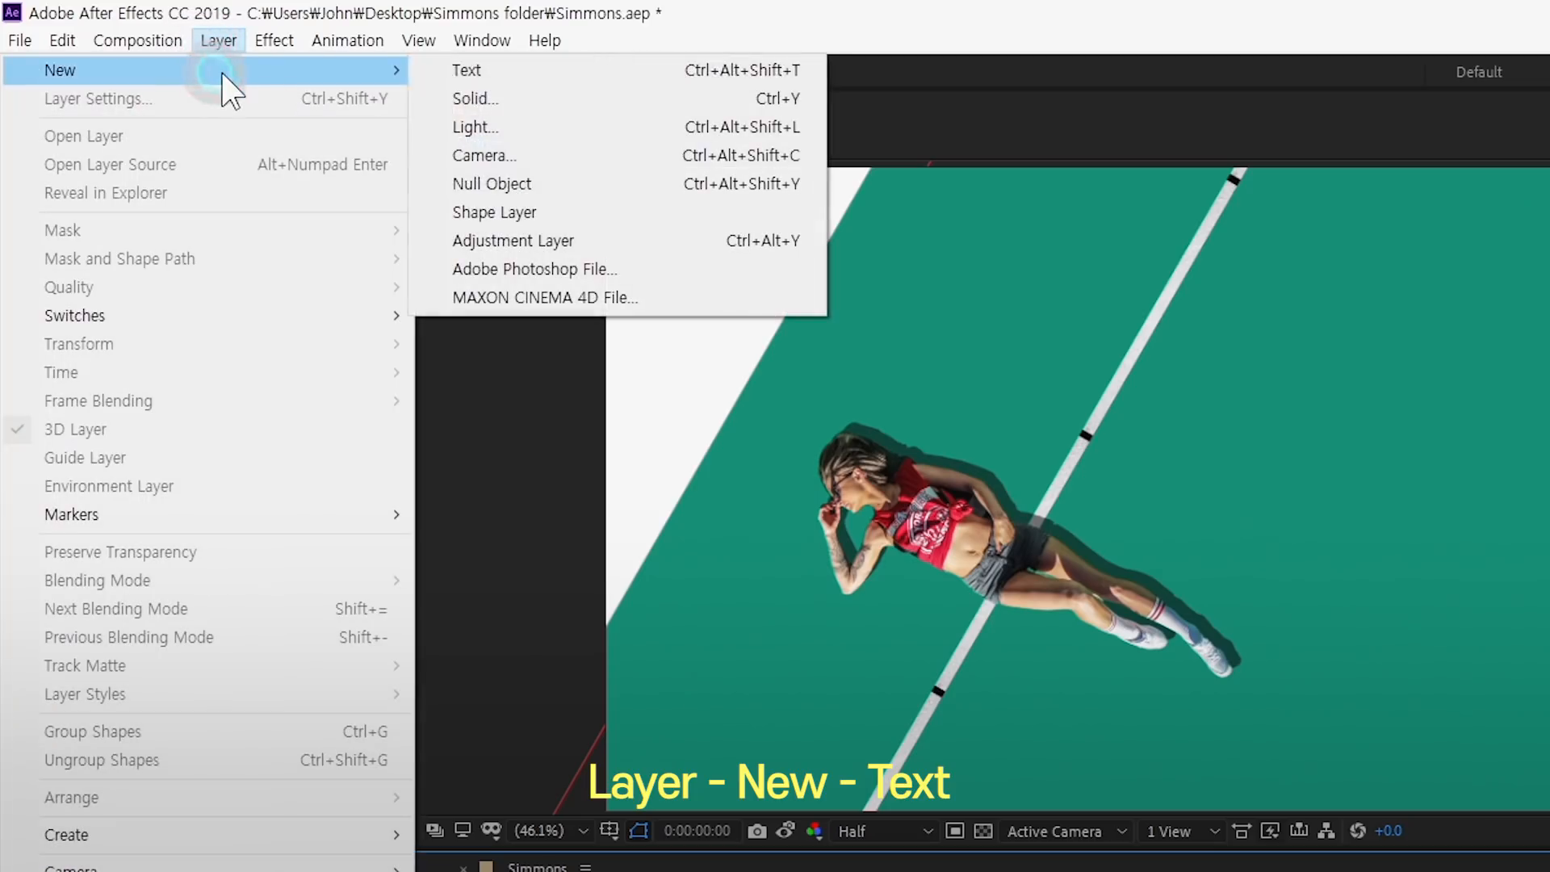
{"action": "left_click", "coordinate": [587, 73]}
{"action": "left_click", "coordinate": [1214, 674]}
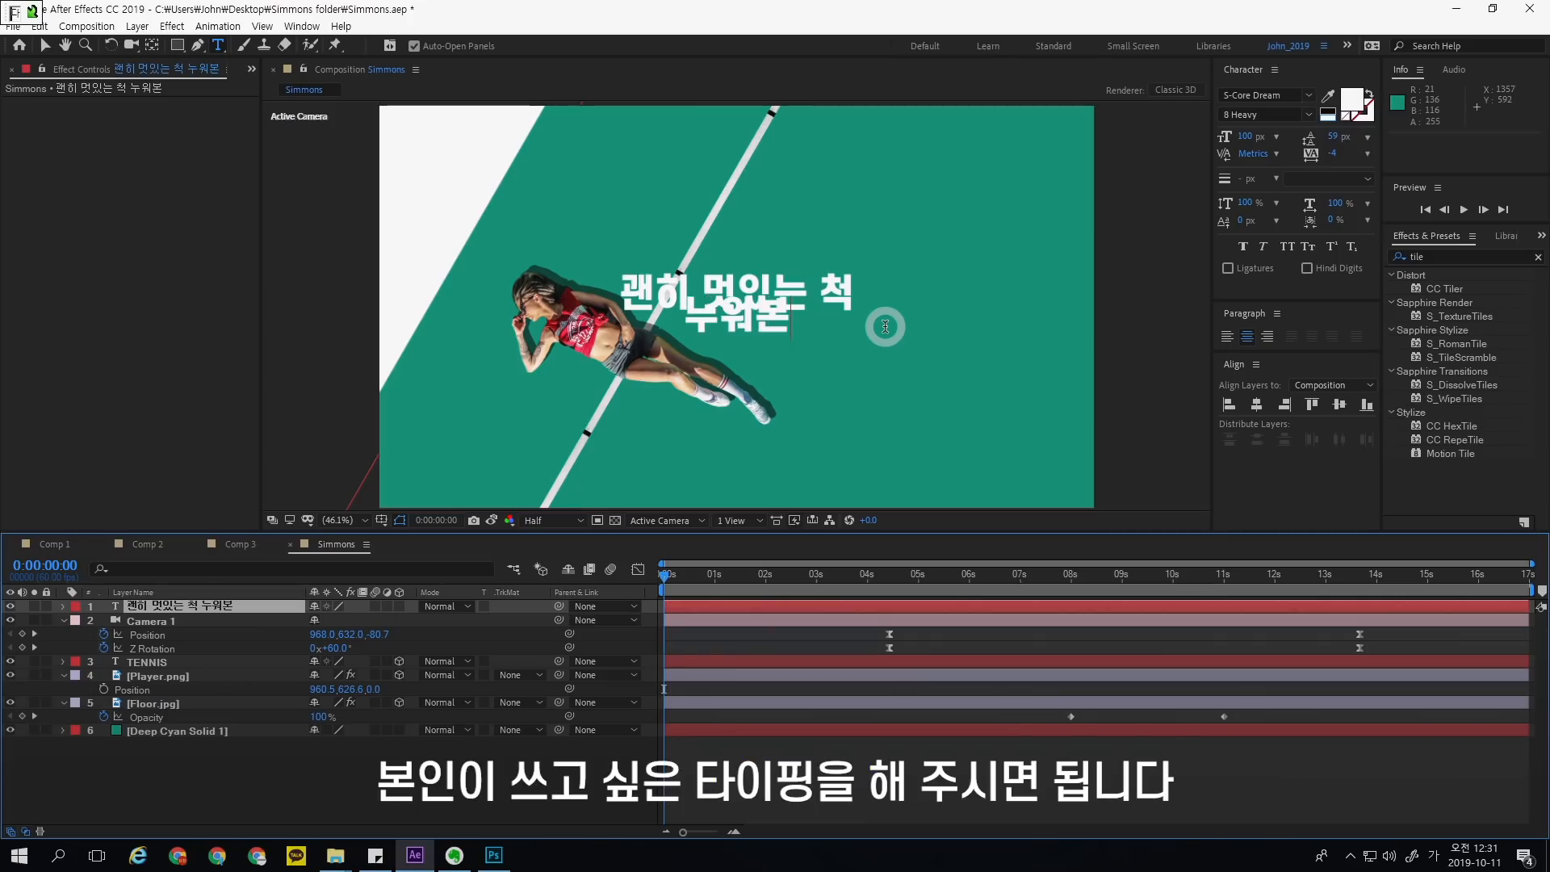
{"action": "type", "text": "다..."}
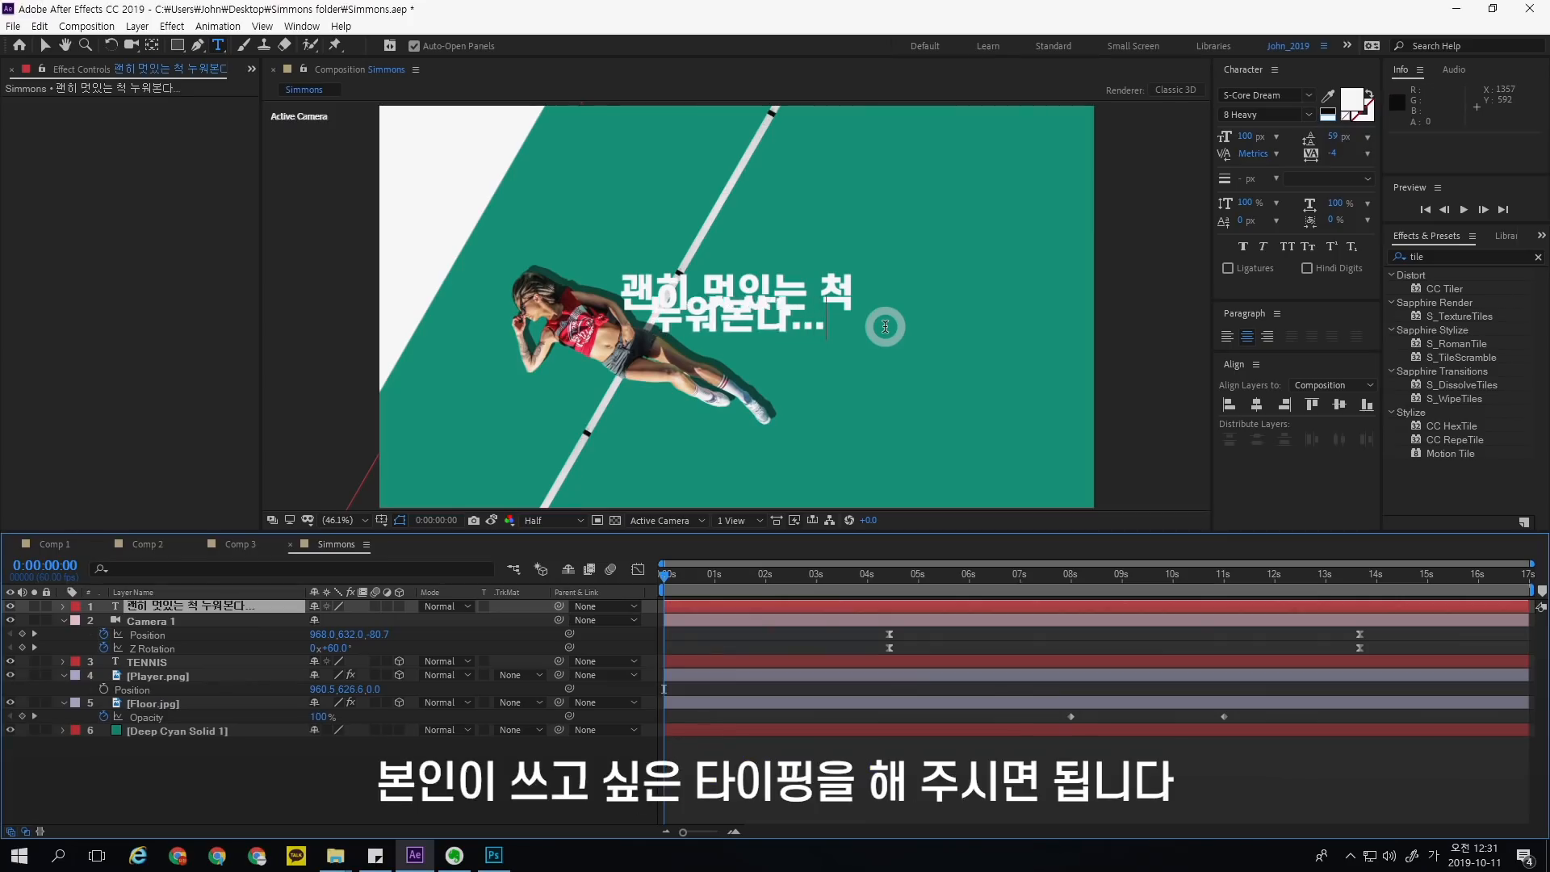
{"action": "key", "text": "KP_Enter"}
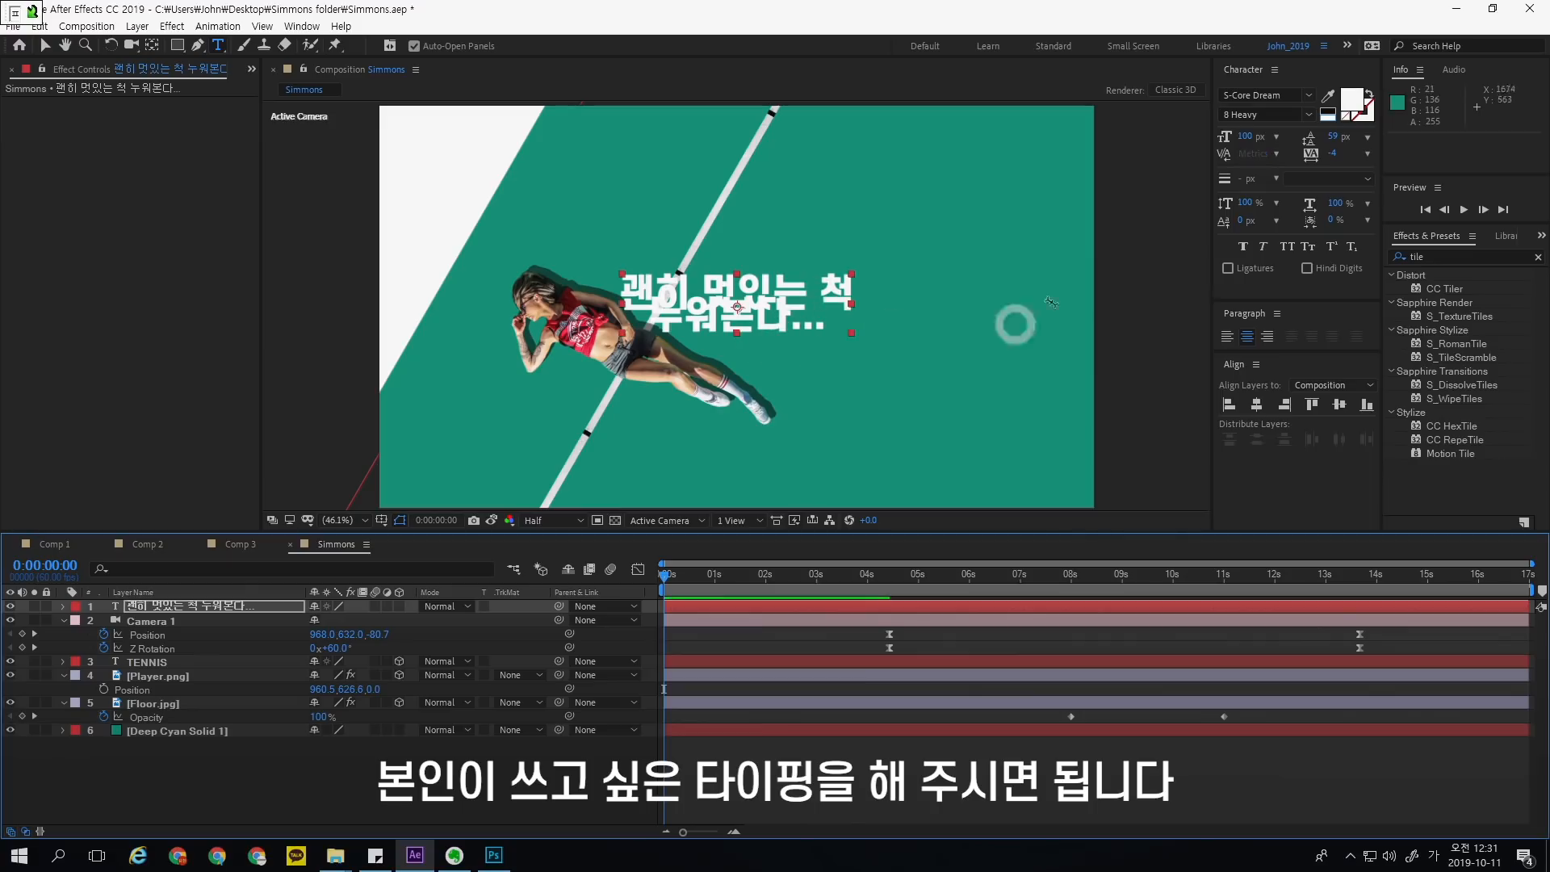
- Left-align the two-line Korean text, with a font size of 49 px and leading of 56 px
{"action": "left_click", "coordinate": [1242, 249]}
{"action": "left_click", "coordinate": [1228, 336]}
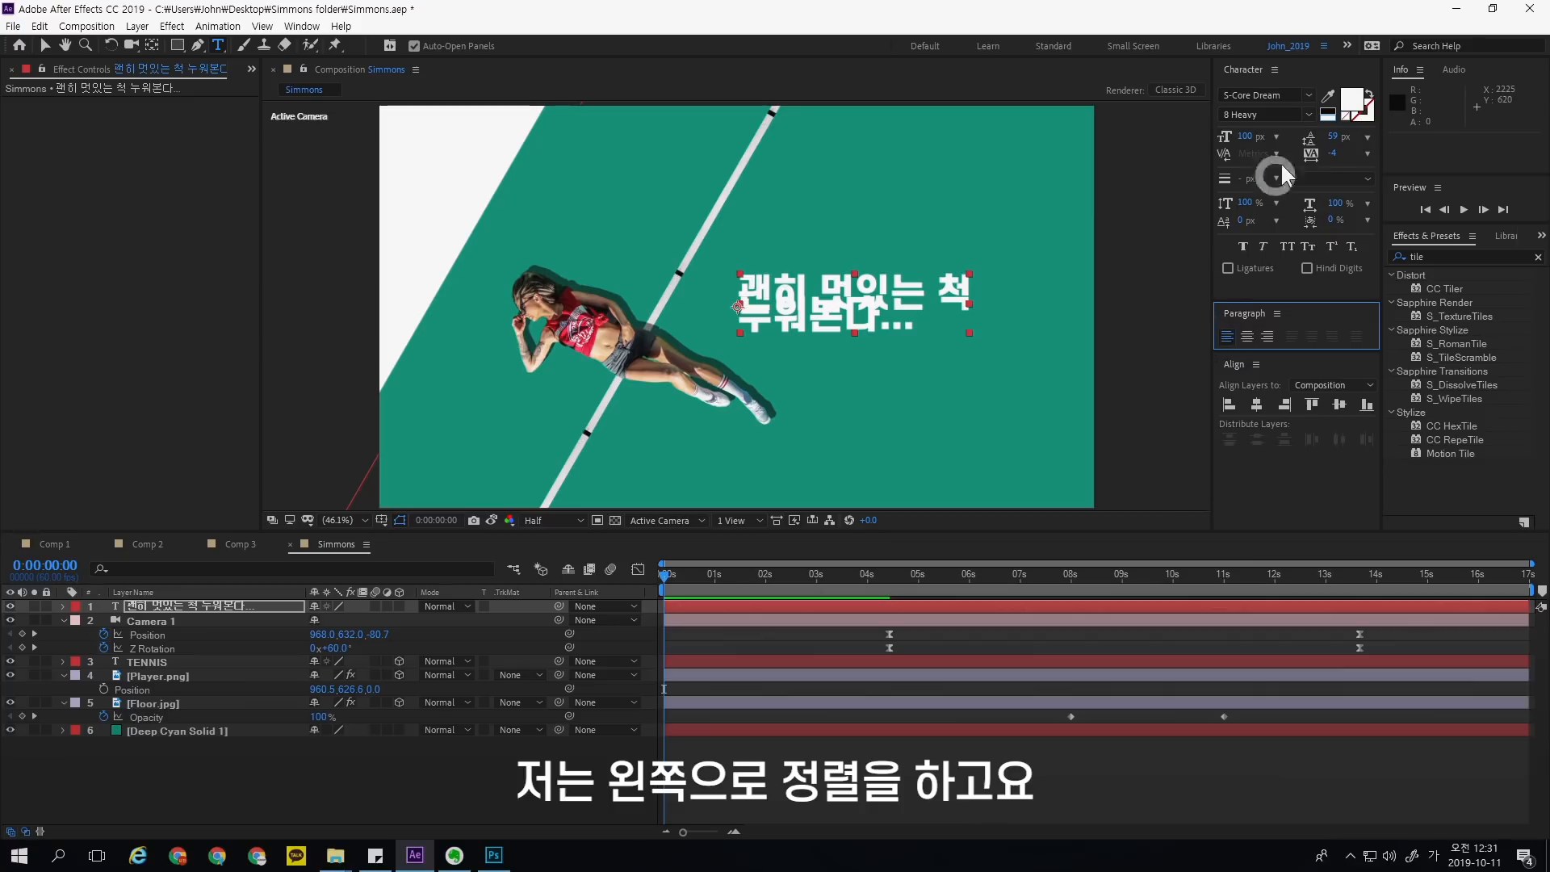
{"action": "left_click_drag", "start_coordinate": [1333, 136], "coordinate": [1388, 132]}
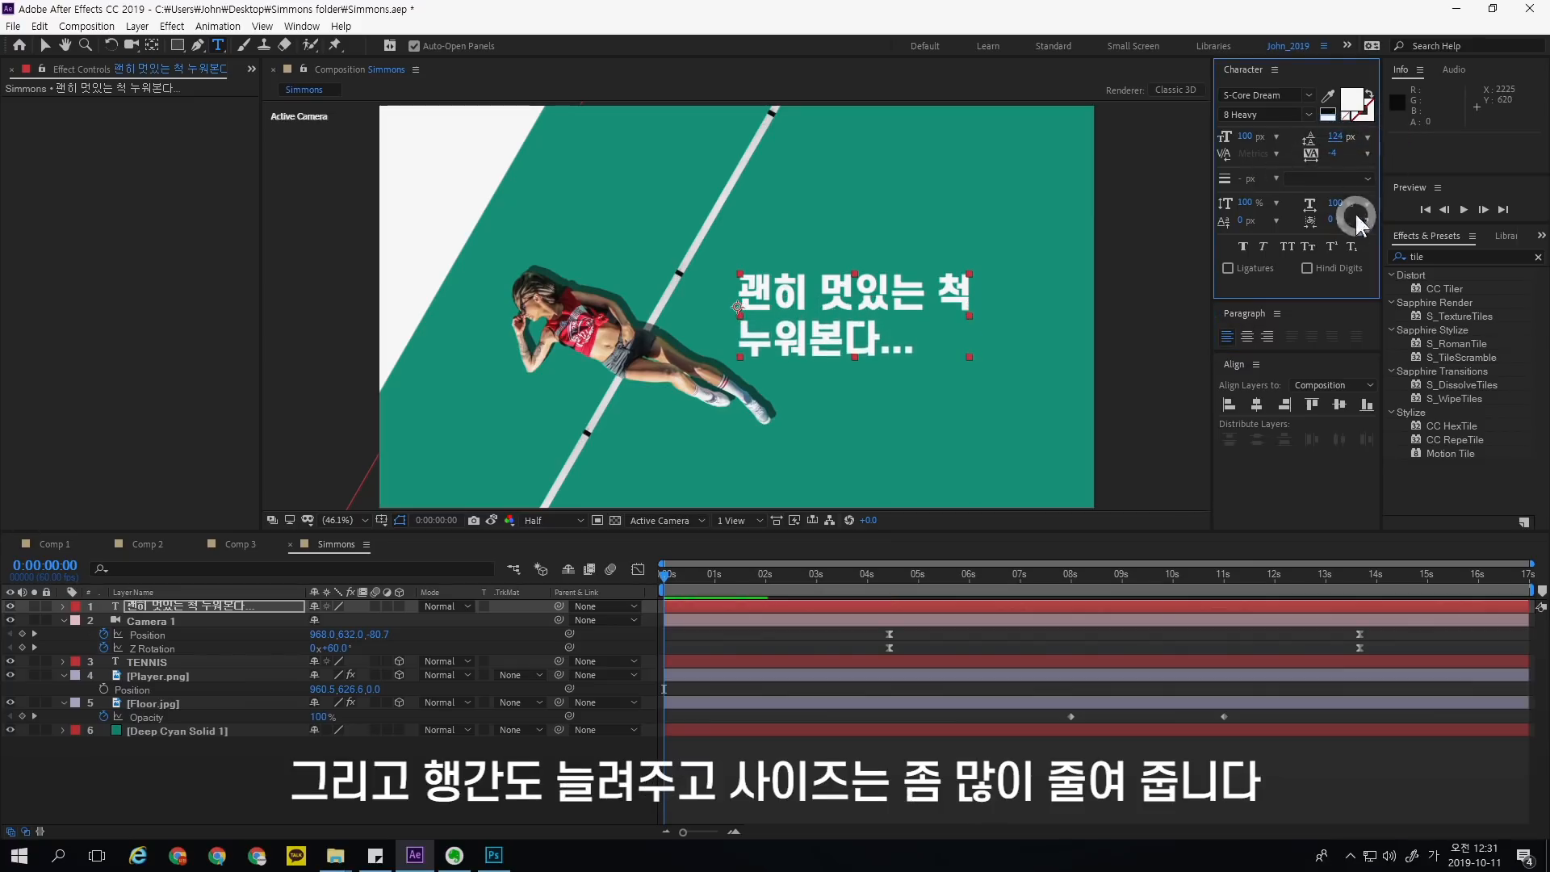
{"action": "left_click_drag", "start_coordinate": [1249, 135], "coordinate": [1218, 149]}
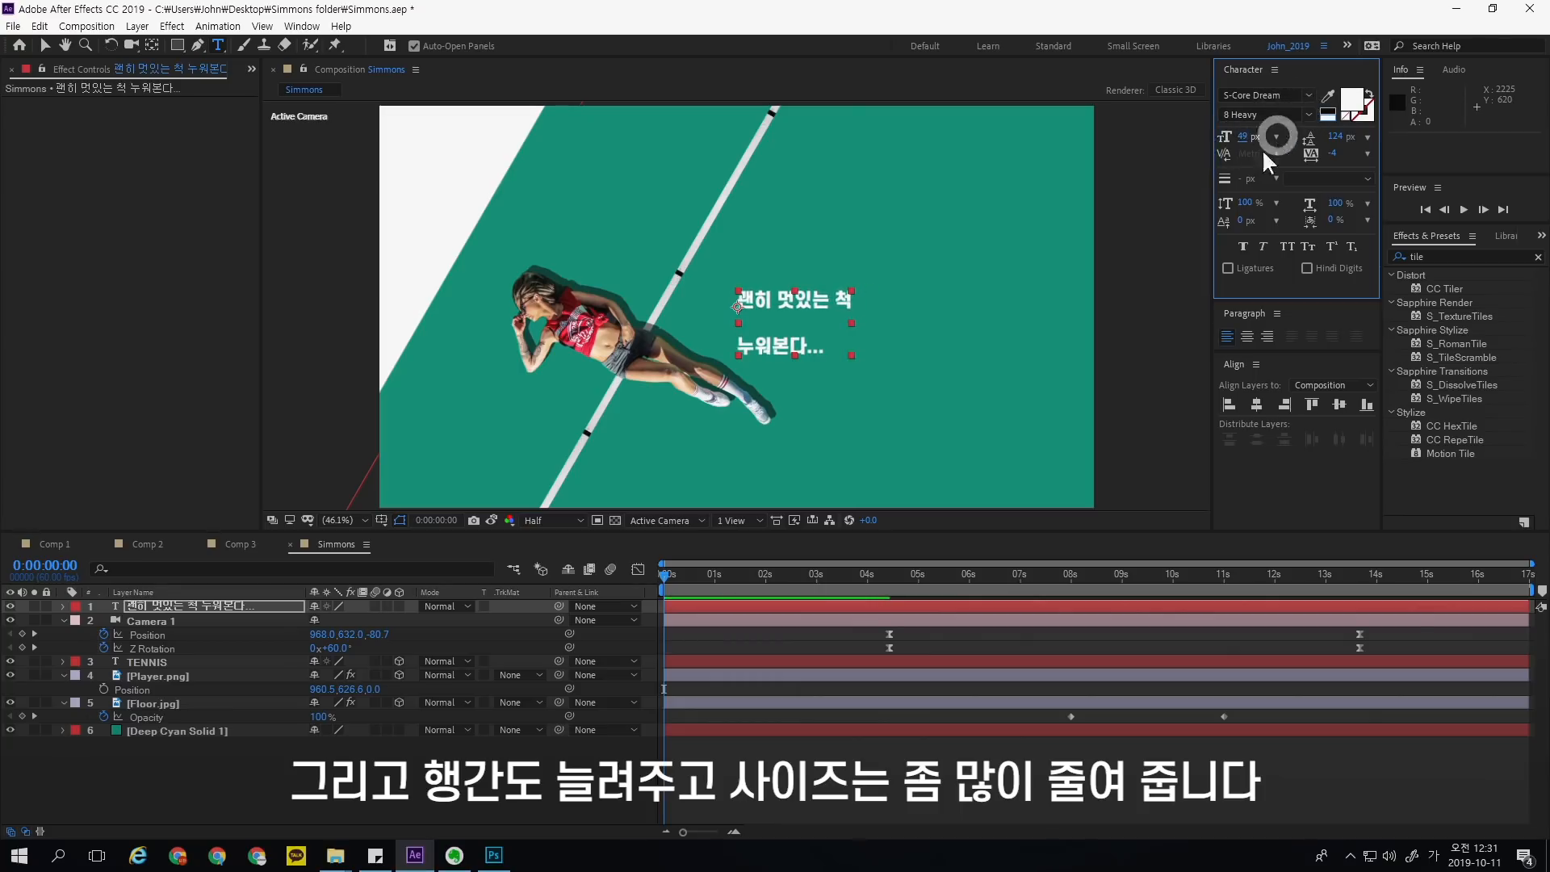
{"action": "left_click_drag", "start_coordinate": [1336, 146], "coordinate": [1292, 143]}
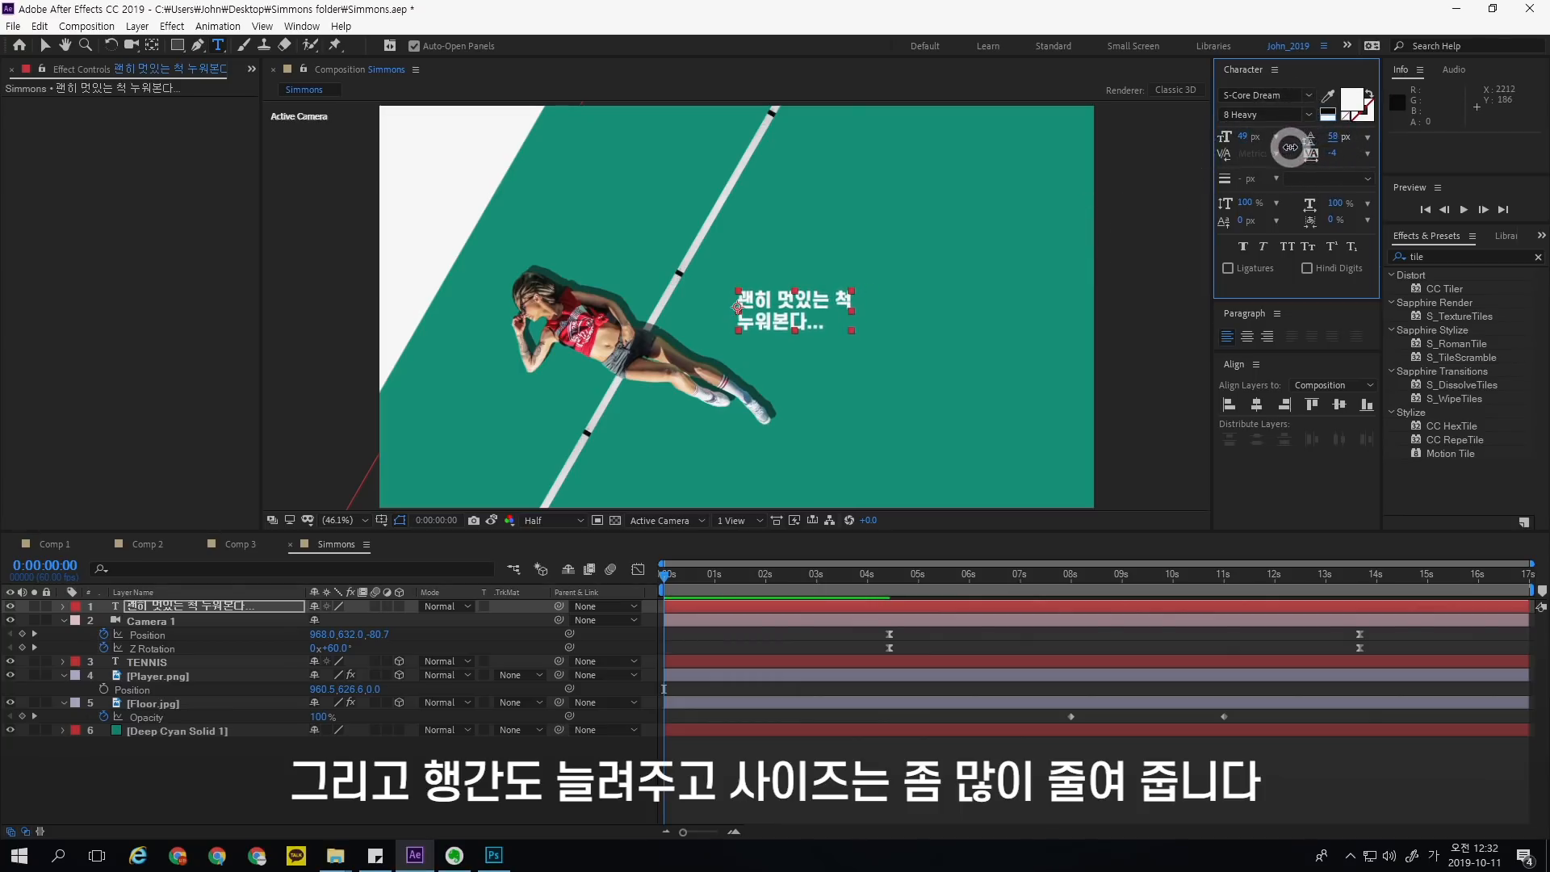
- Move the Korean text beside the player's legs, at about 1038, 661, and set its font weight to 4 Regular
{"action": "key", "text": "v"}
{"action": "left_click_drag", "start_coordinate": [848, 300], "coordinate": [875, 343]}
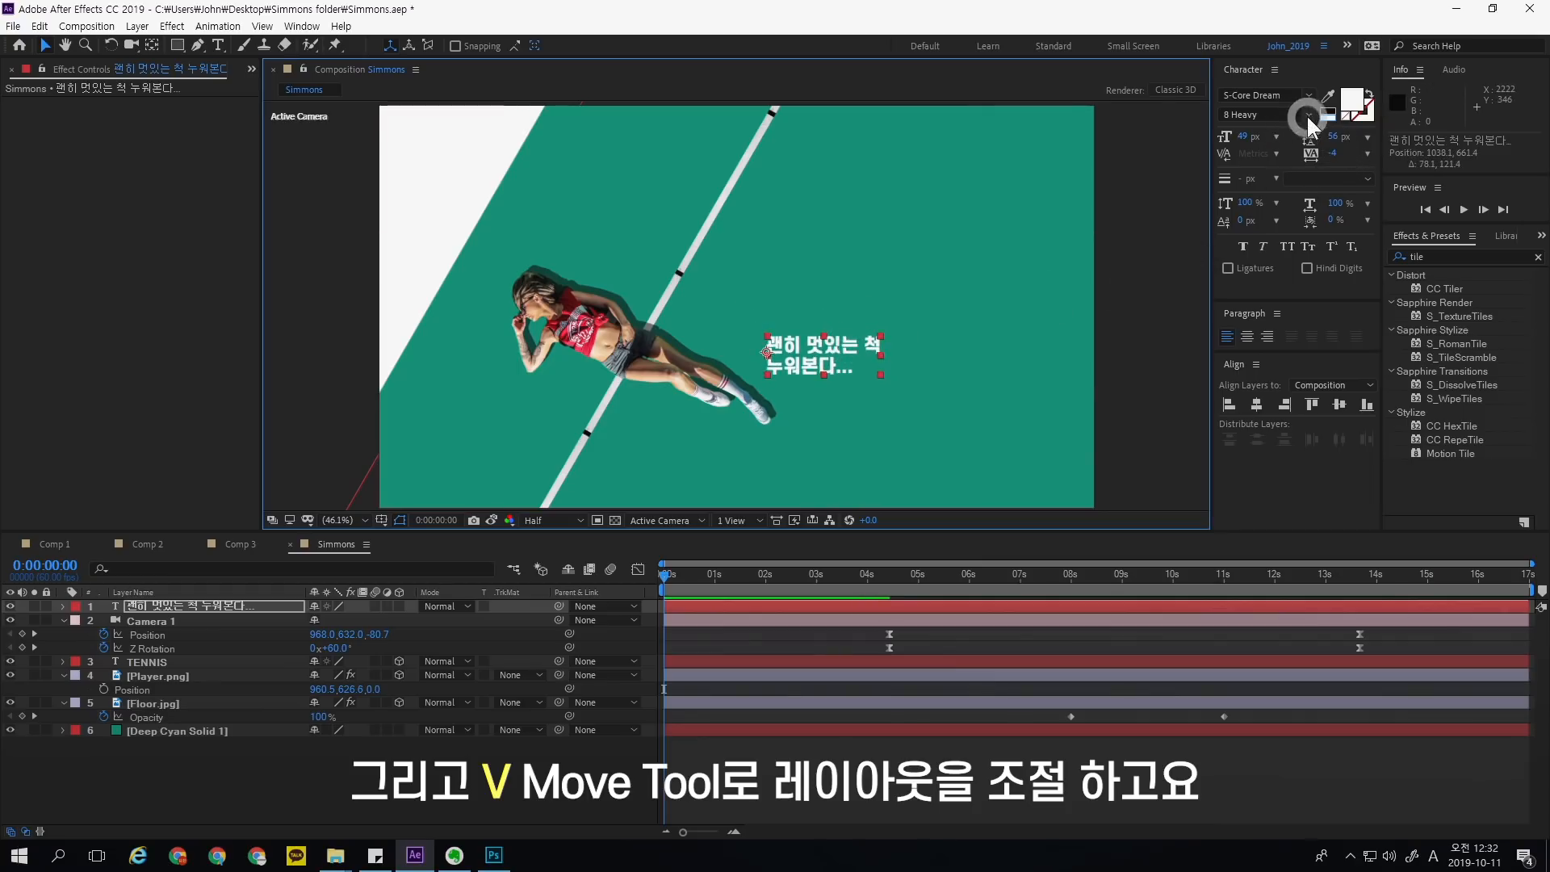
{"action": "left_click", "coordinate": [1302, 115]}
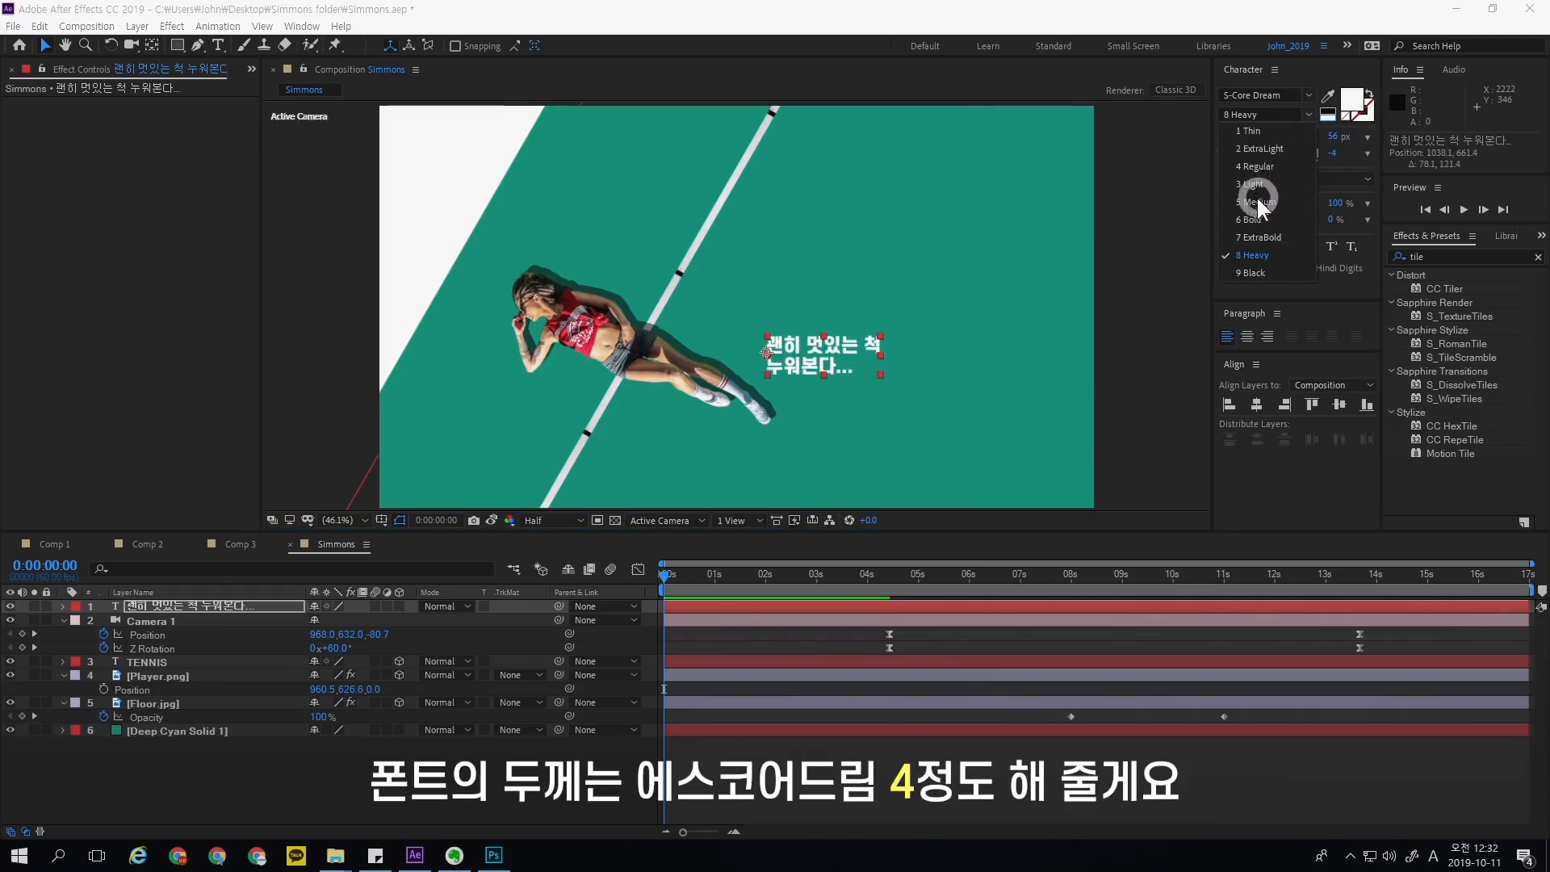
{"action": "left_click", "coordinate": [1256, 201]}
{"action": "left_click", "coordinate": [1305, 113]}
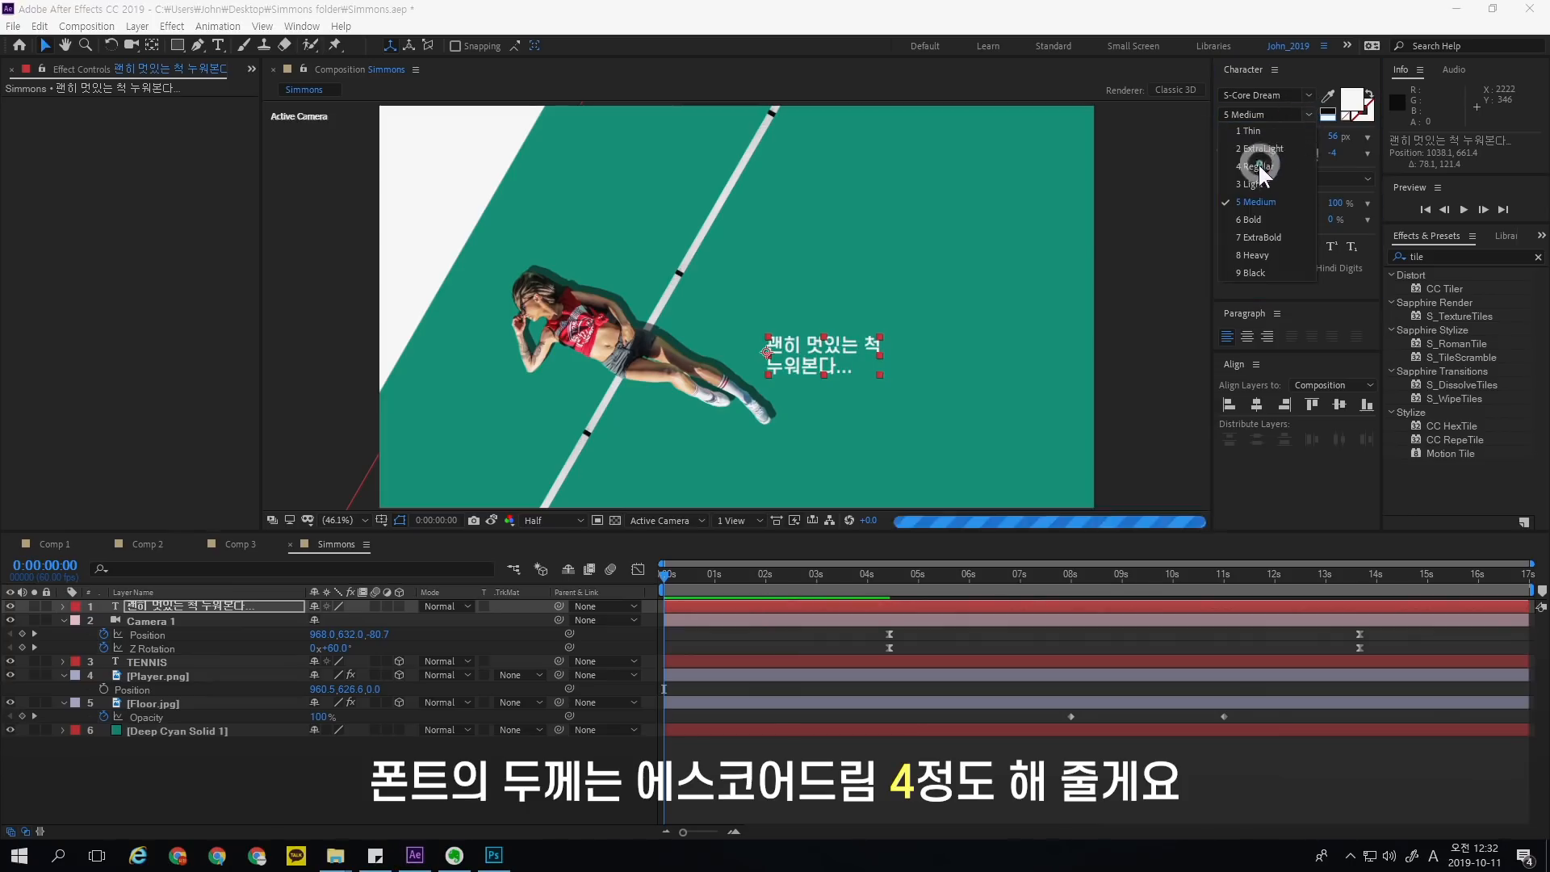
{"action": "left_click", "coordinate": [1257, 166]}
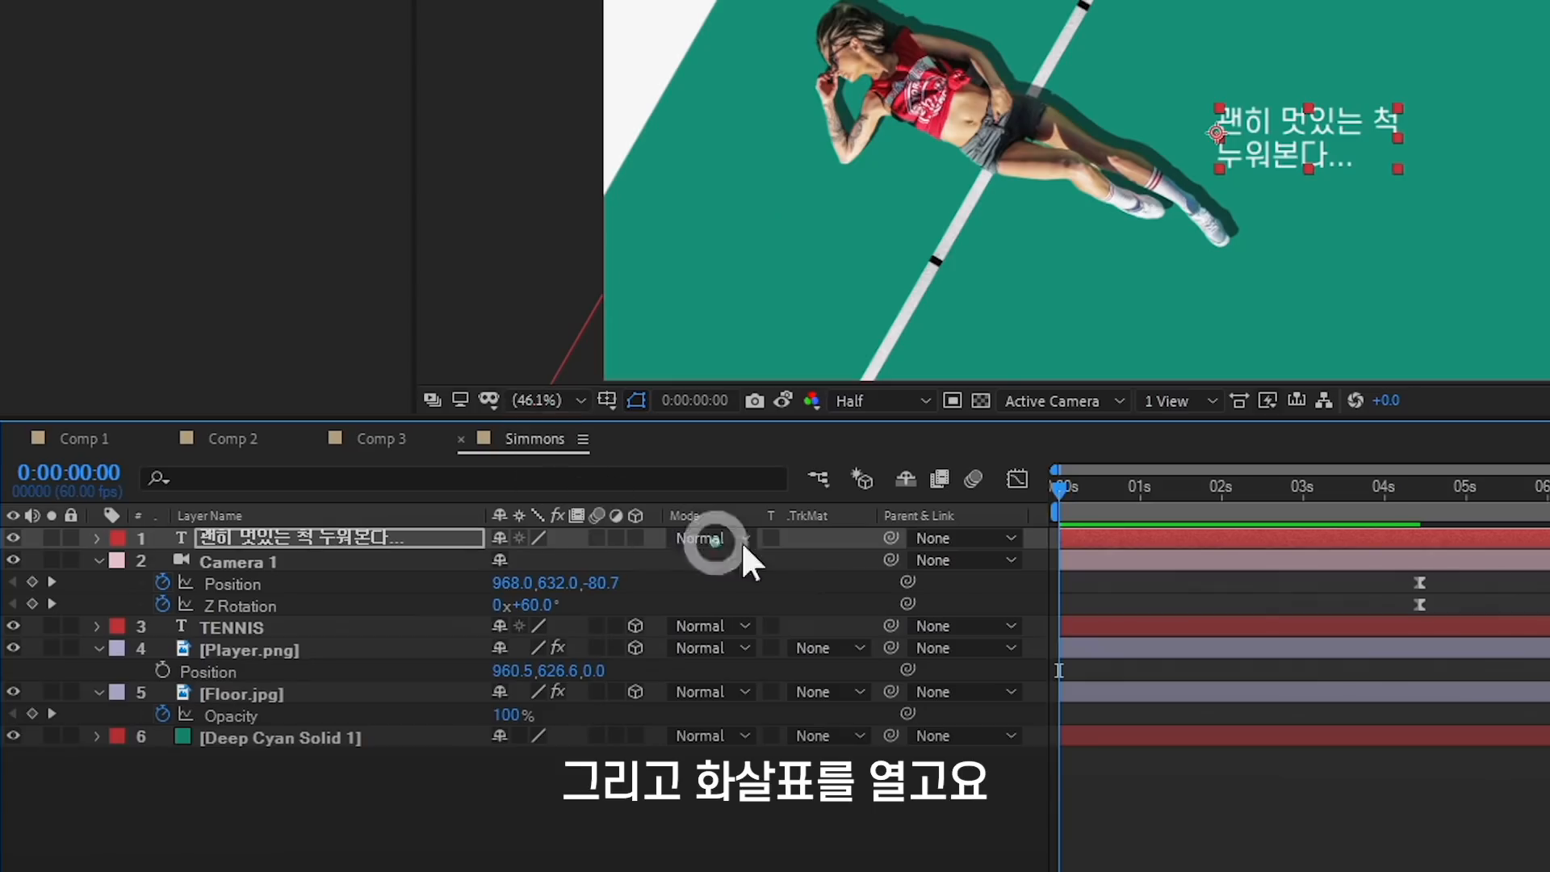
- Add an Opacity animator to the Korean text layer and set the animator's Opacity to 0%
{"action": "left_click", "coordinate": [96, 536]}
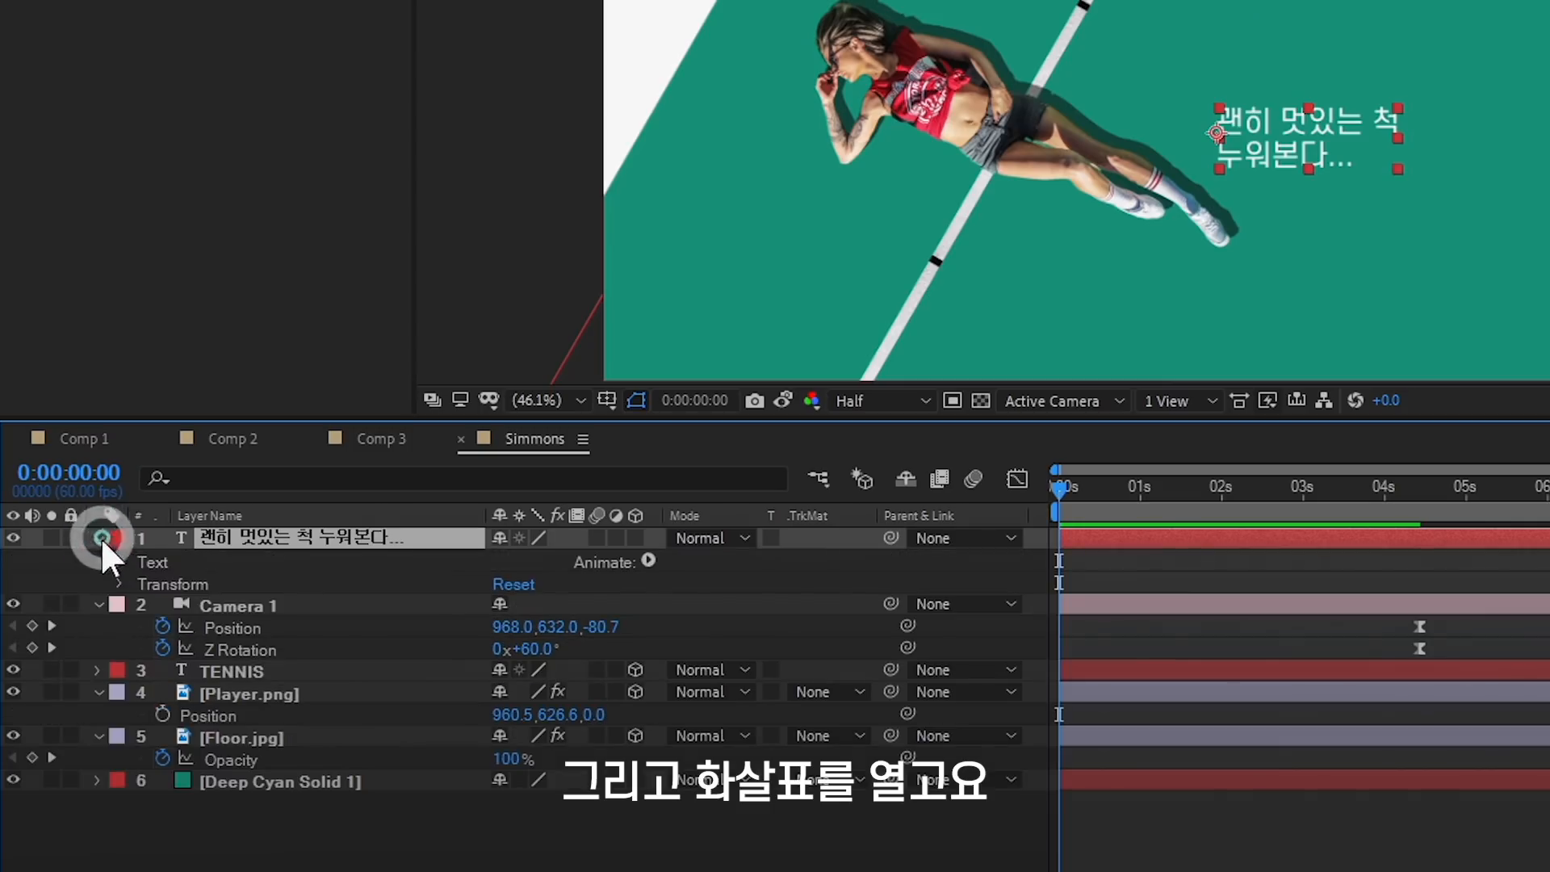
{"action": "left_click", "coordinate": [647, 560]}
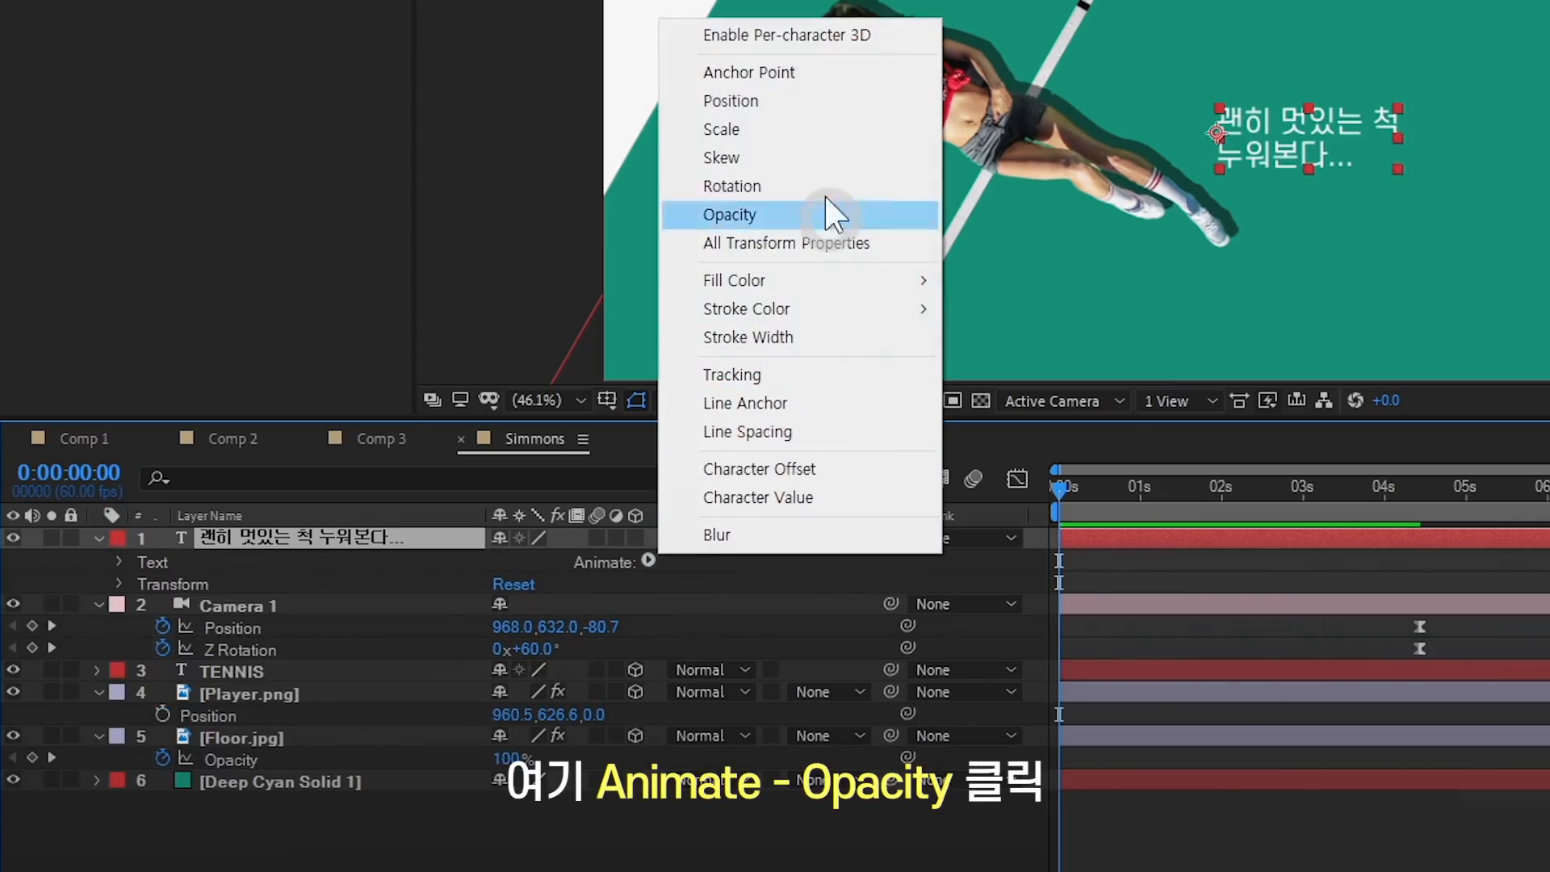
{"action": "left_click", "coordinate": [775, 215]}
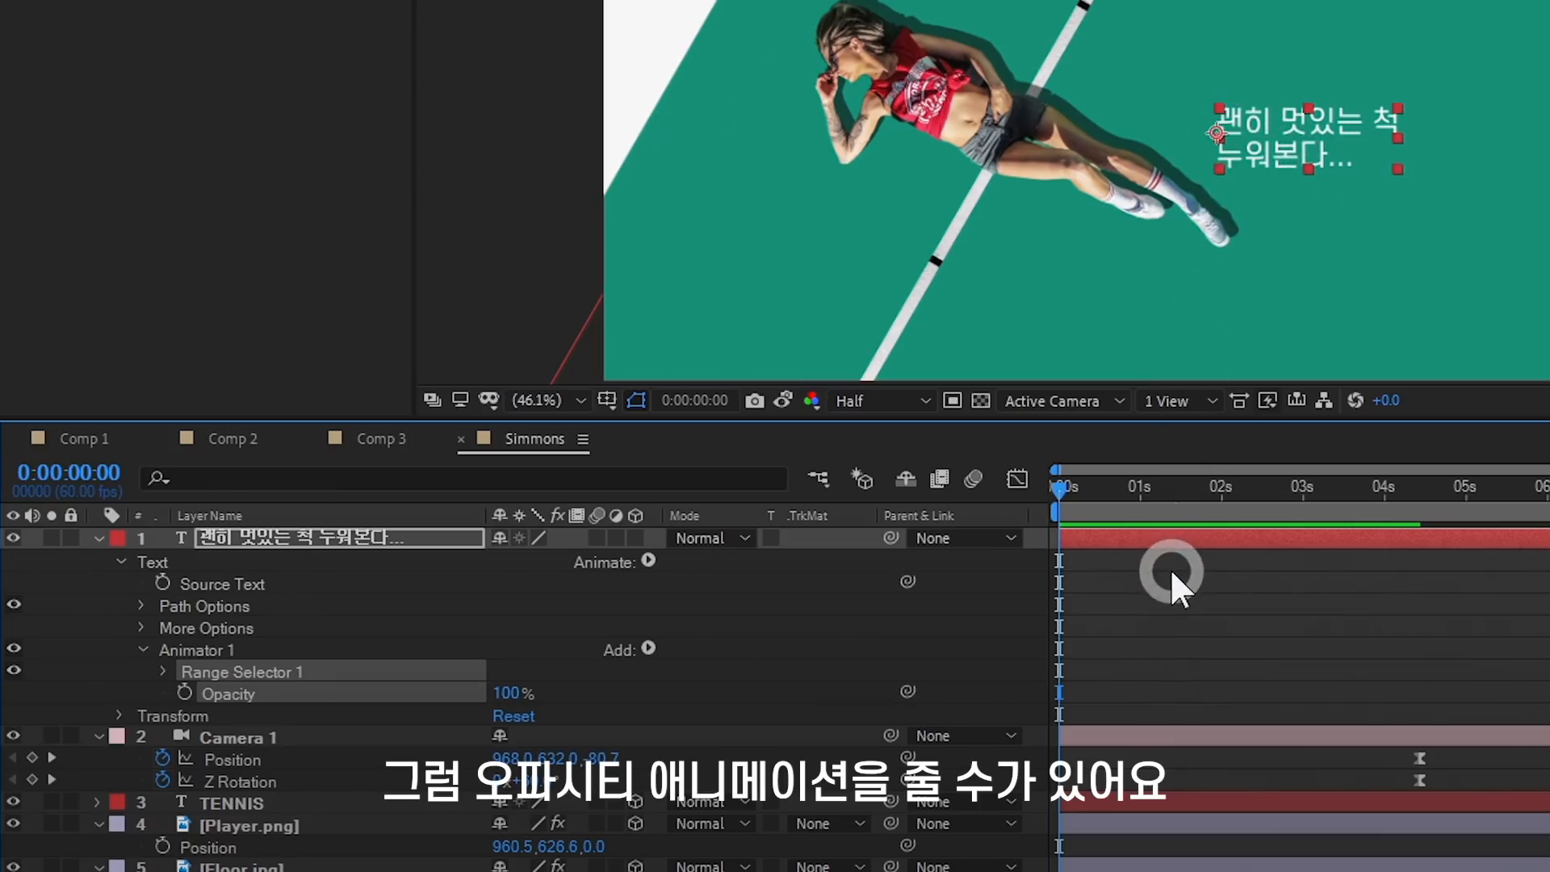
{"action": "left_click", "coordinate": [406, 652]}
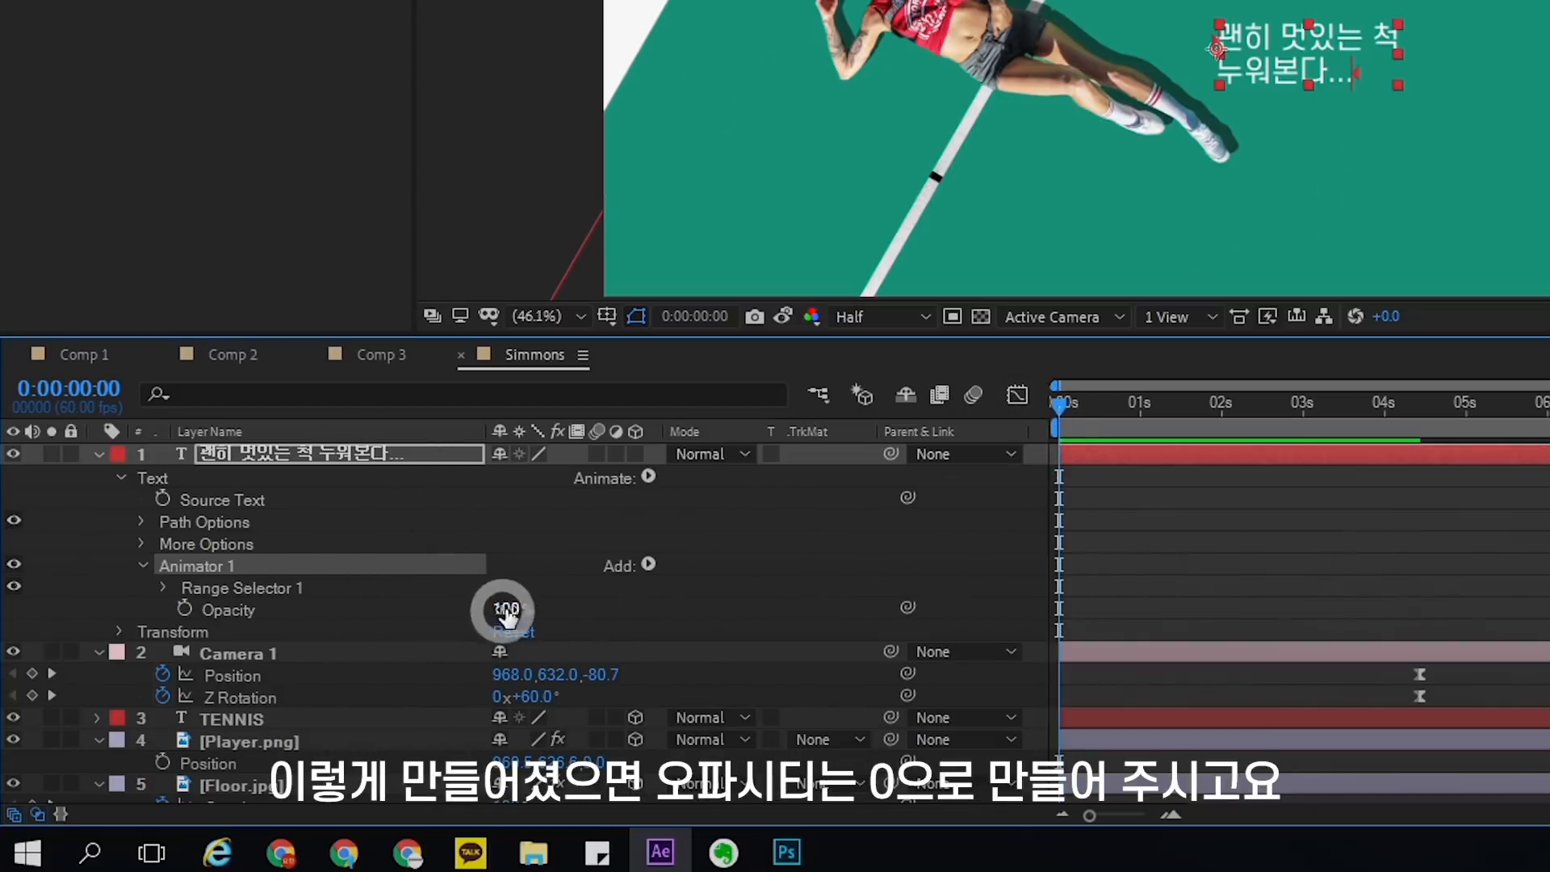
{"action": "left_click_drag", "start_coordinate": [506, 613], "coordinate": [297, 612]}
- Keyframe the Range Selector's Offset at 0% at 0:00:00:15 and 100% at 0:00:02:25, and scrub through the text reveal
{"action": "left_click_drag", "start_coordinate": [1067, 405], "coordinate": [1083, 436]}
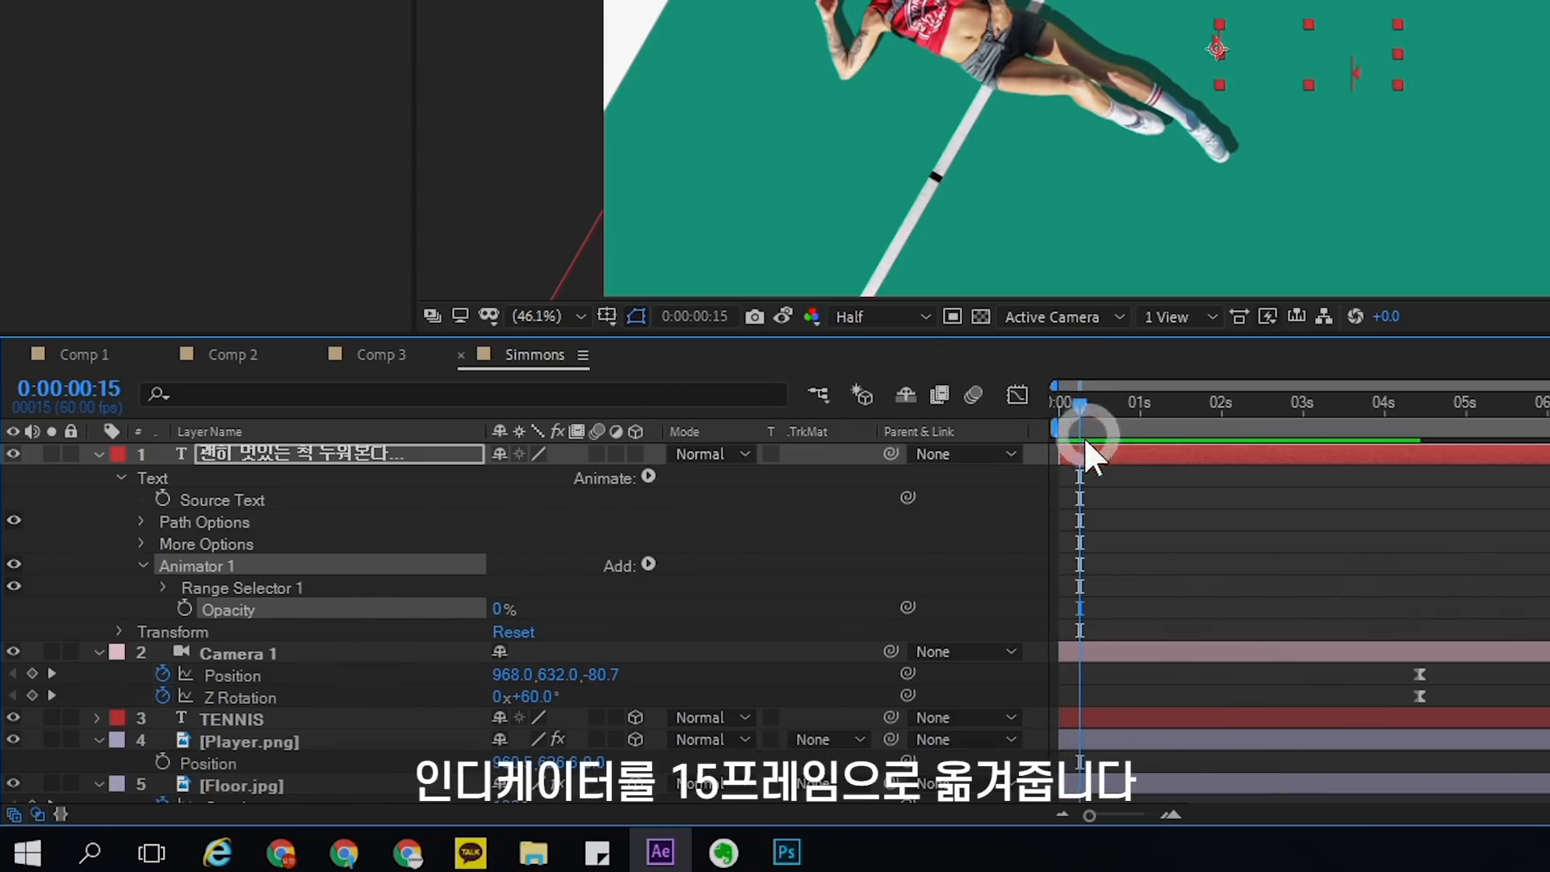
{"action": "left_click", "coordinate": [164, 586]}
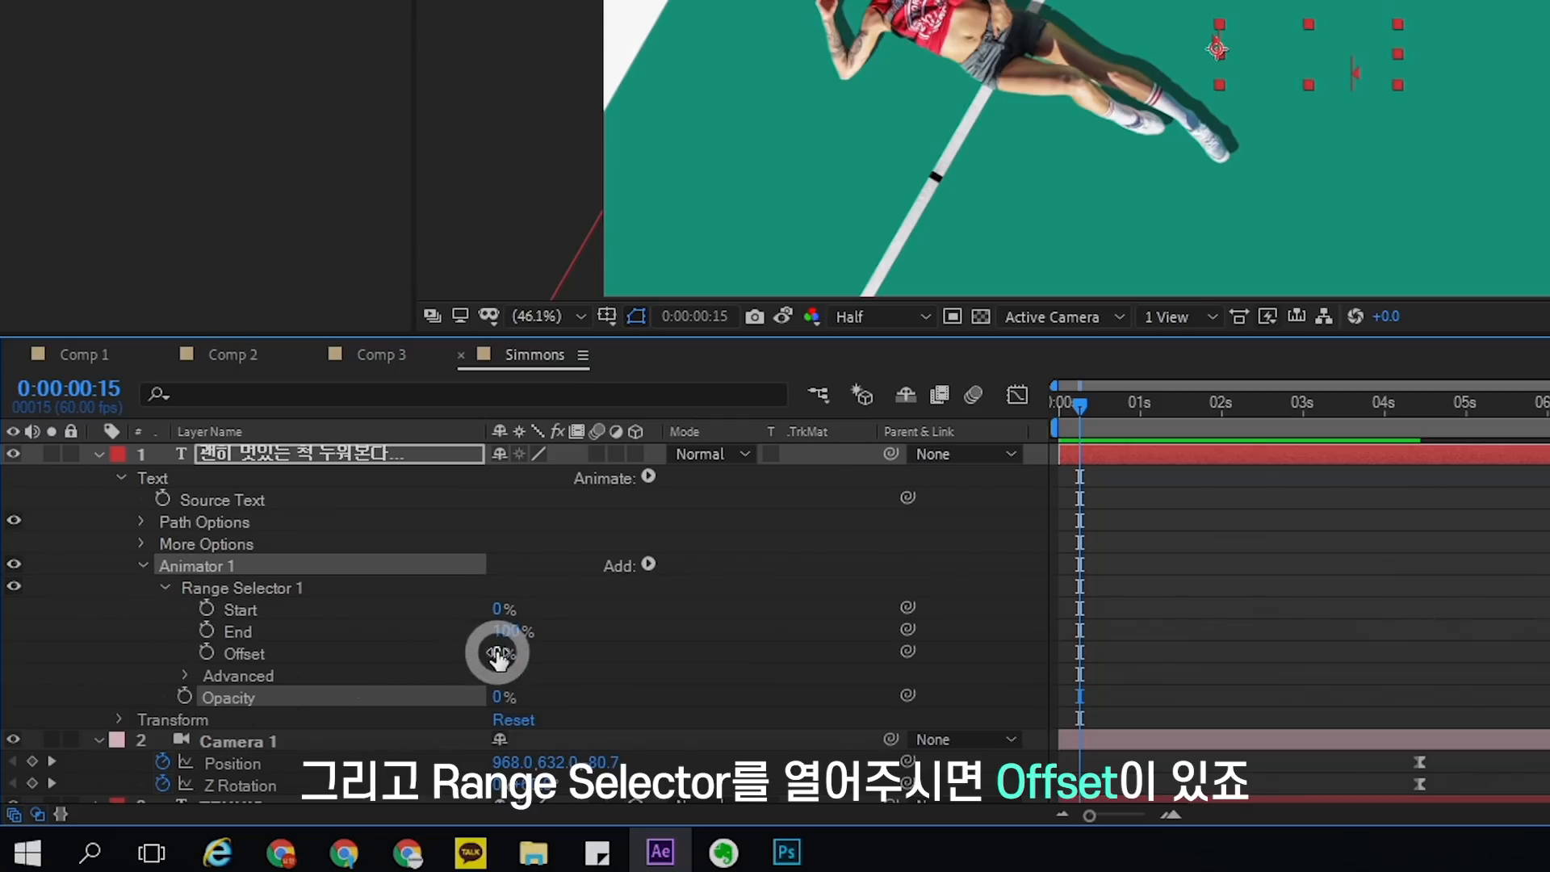
{"action": "left_click", "coordinate": [207, 651]}
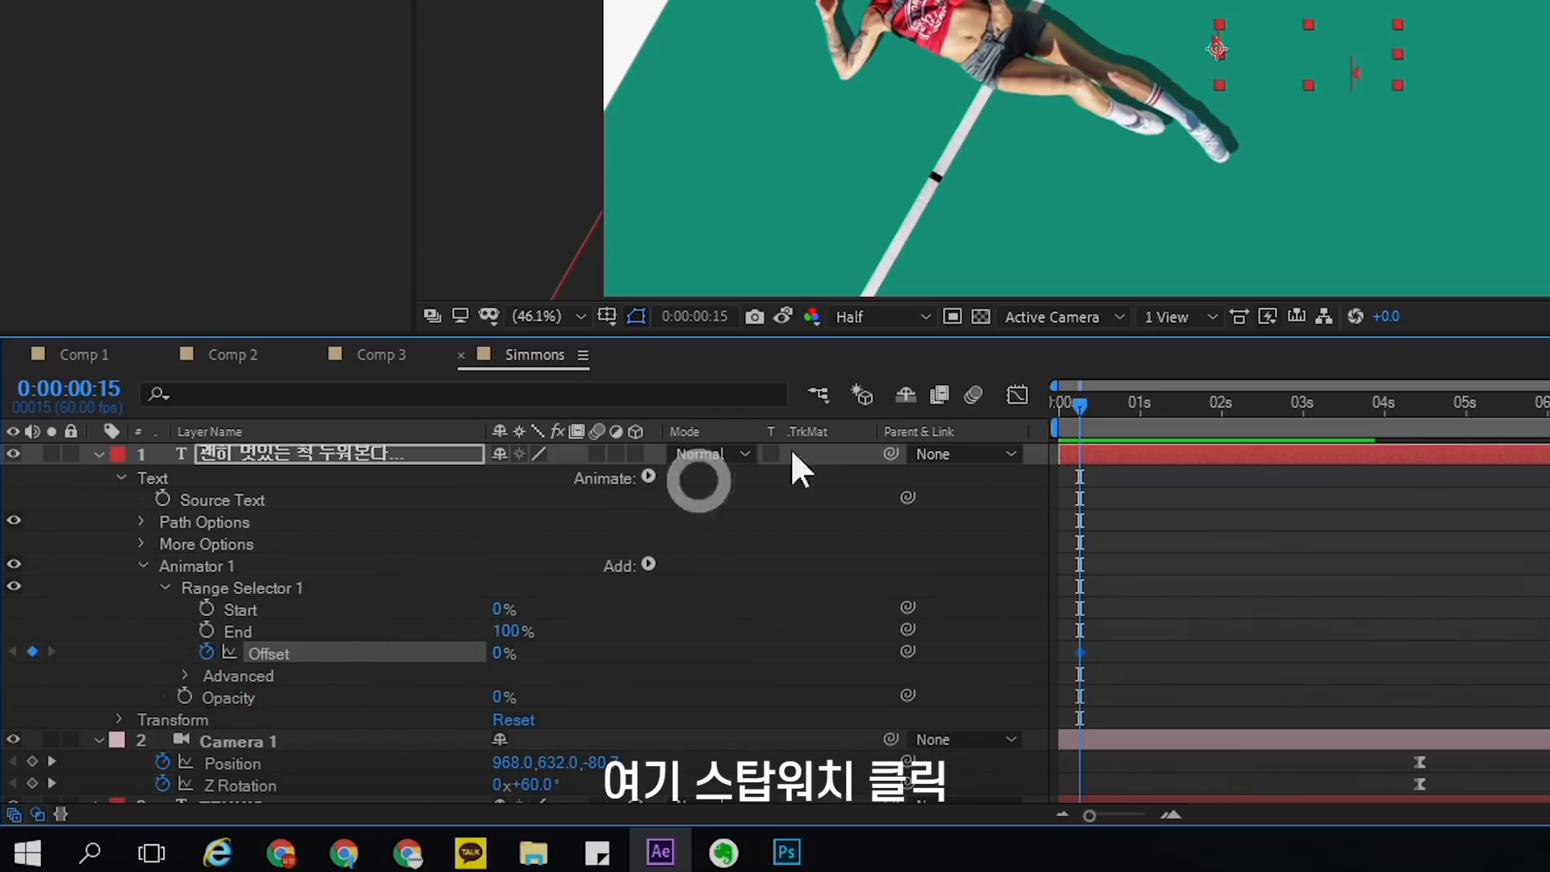
{"action": "mouse_move", "coordinate": [1241, 409]}
{"action": "left_mouse_down"}
{"action": "mouse_move", "coordinate": [1228, 405]}
{"action": "mouse_move", "coordinate": [1252, 410]}
{"action": "left_mouse_up"}
{"action": "left_click", "coordinate": [1252, 478]}
{"action": "left_click_drag", "start_coordinate": [501, 652], "coordinate": [882, 650]}
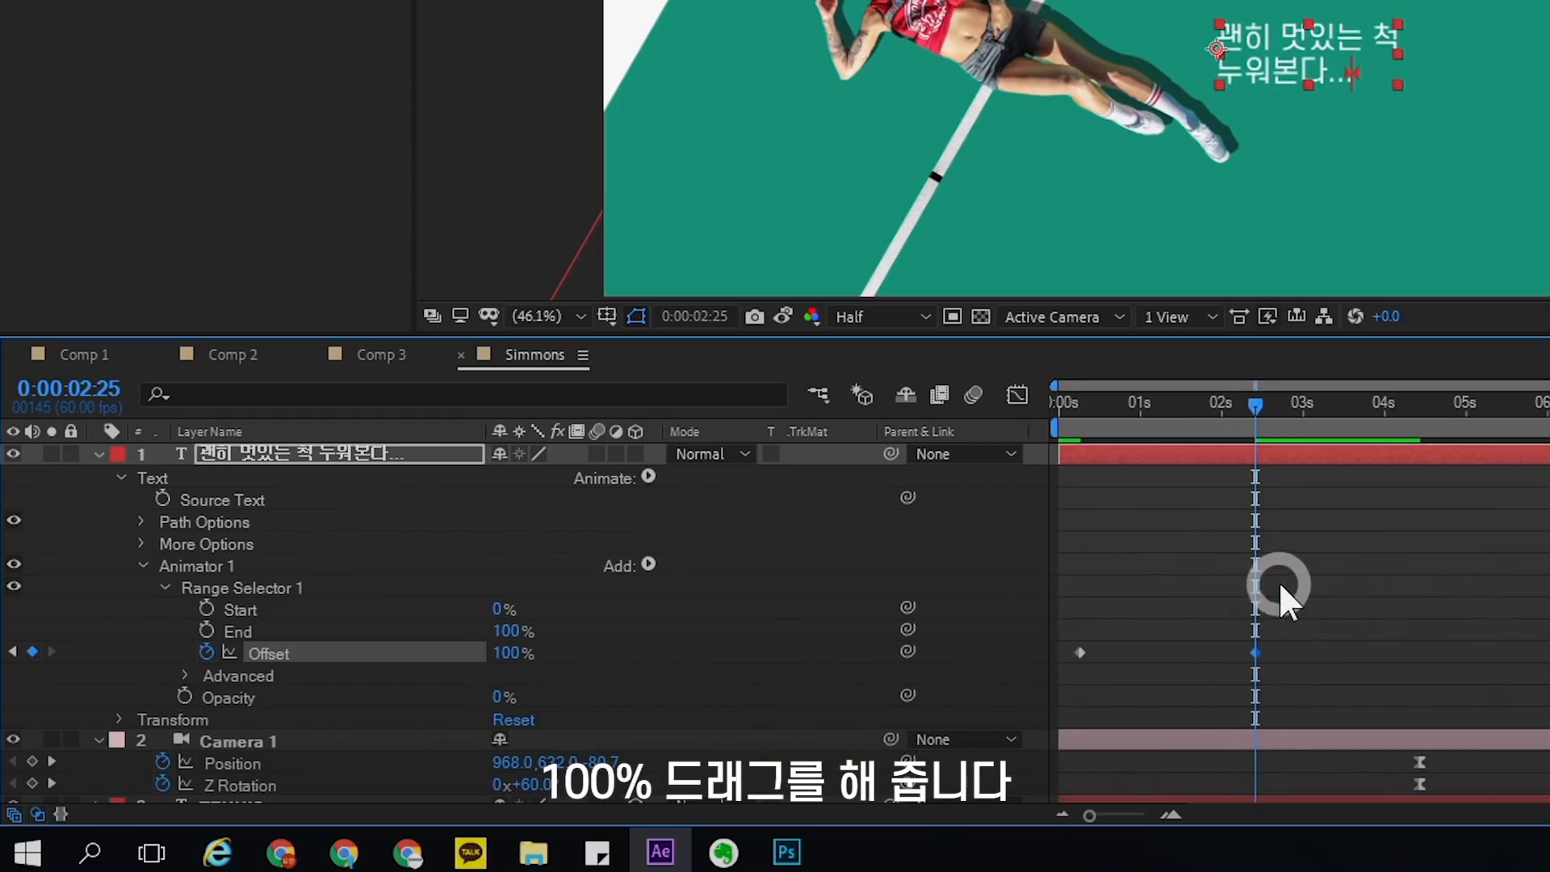
{"action": "left_click_drag", "start_coordinate": [1253, 405], "coordinate": [1184, 403]}
{"action": "left_click_drag", "start_coordinate": [743, 574], "coordinate": [708, 576]}
- Base the Range Selector on Lines, scrub through the line-by-line reveal, and collapse the animator's properties
{"action": "left_click", "coordinate": [186, 675]}
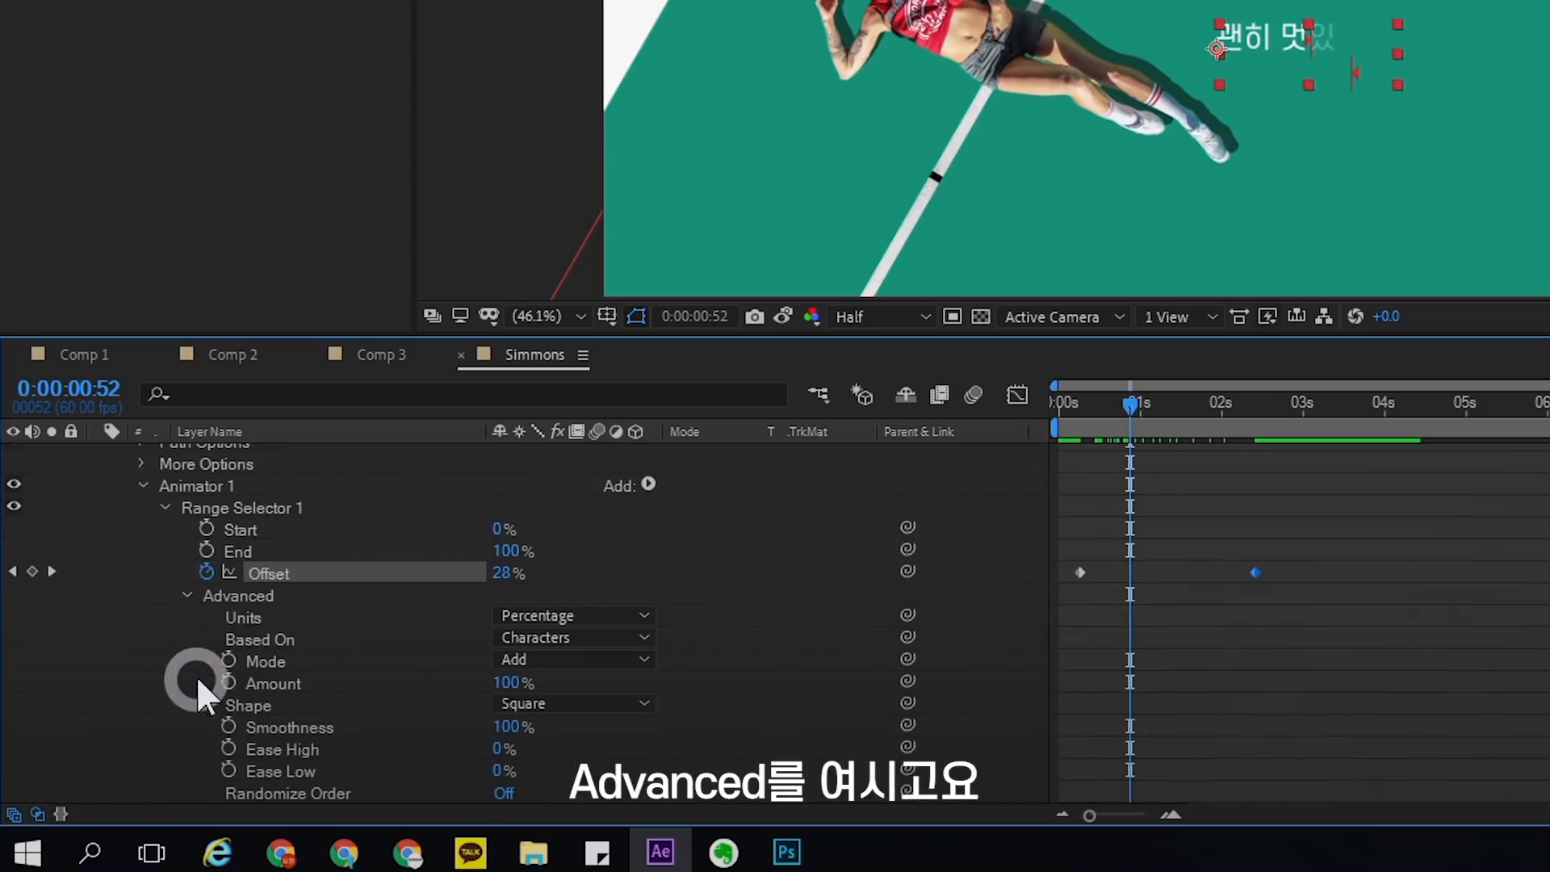
{"action": "left_click", "coordinate": [553, 635]}
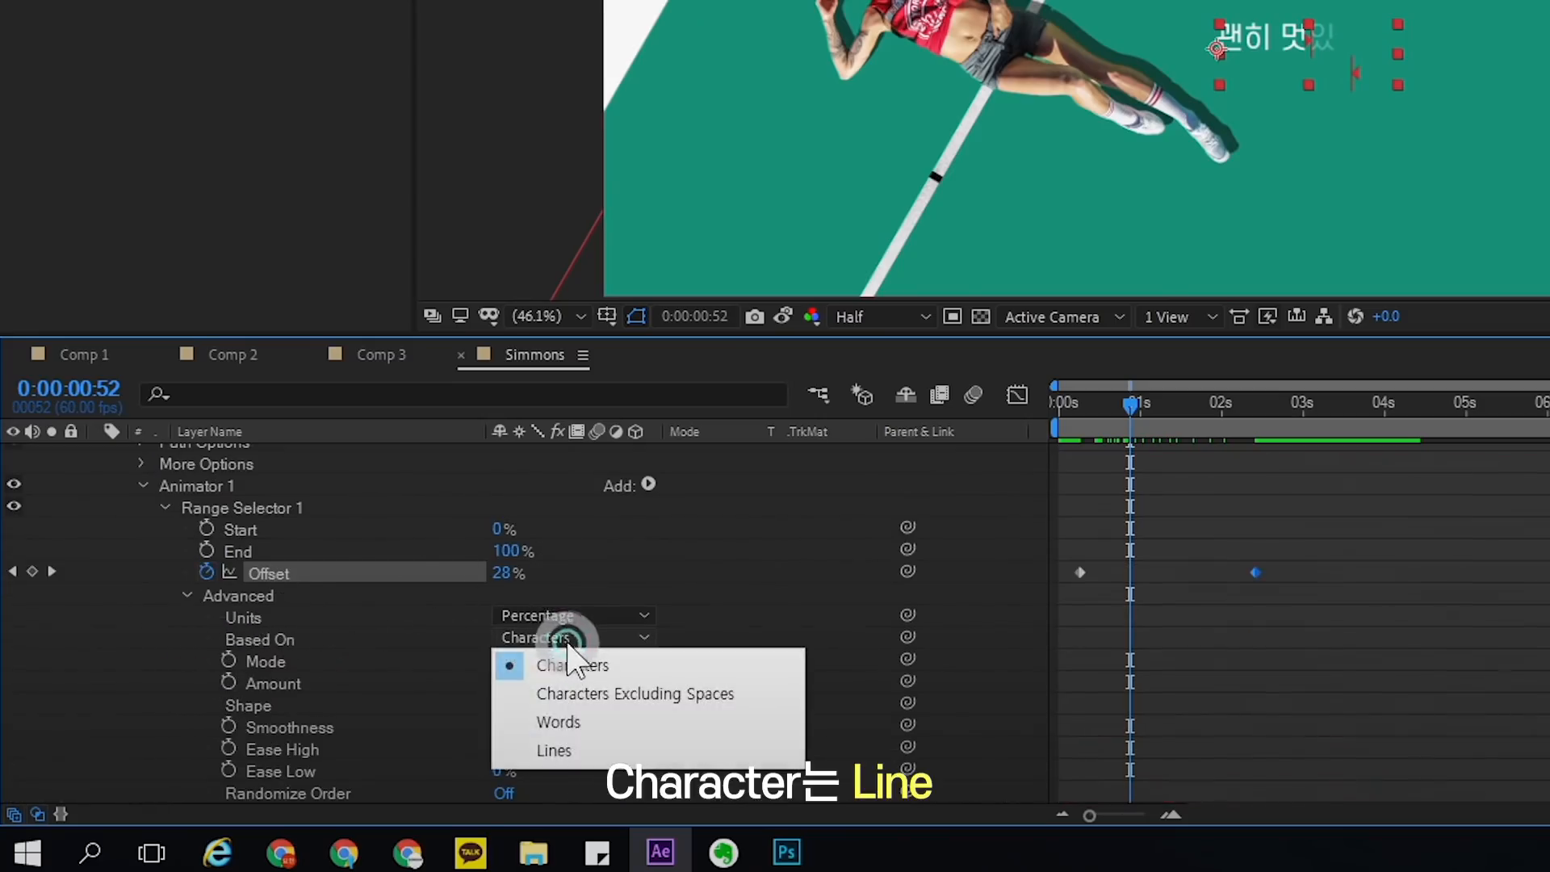
{"action": "left_click", "coordinate": [571, 737]}
{"action": "left_click_drag", "start_coordinate": [1067, 422], "coordinate": [1269, 395]}
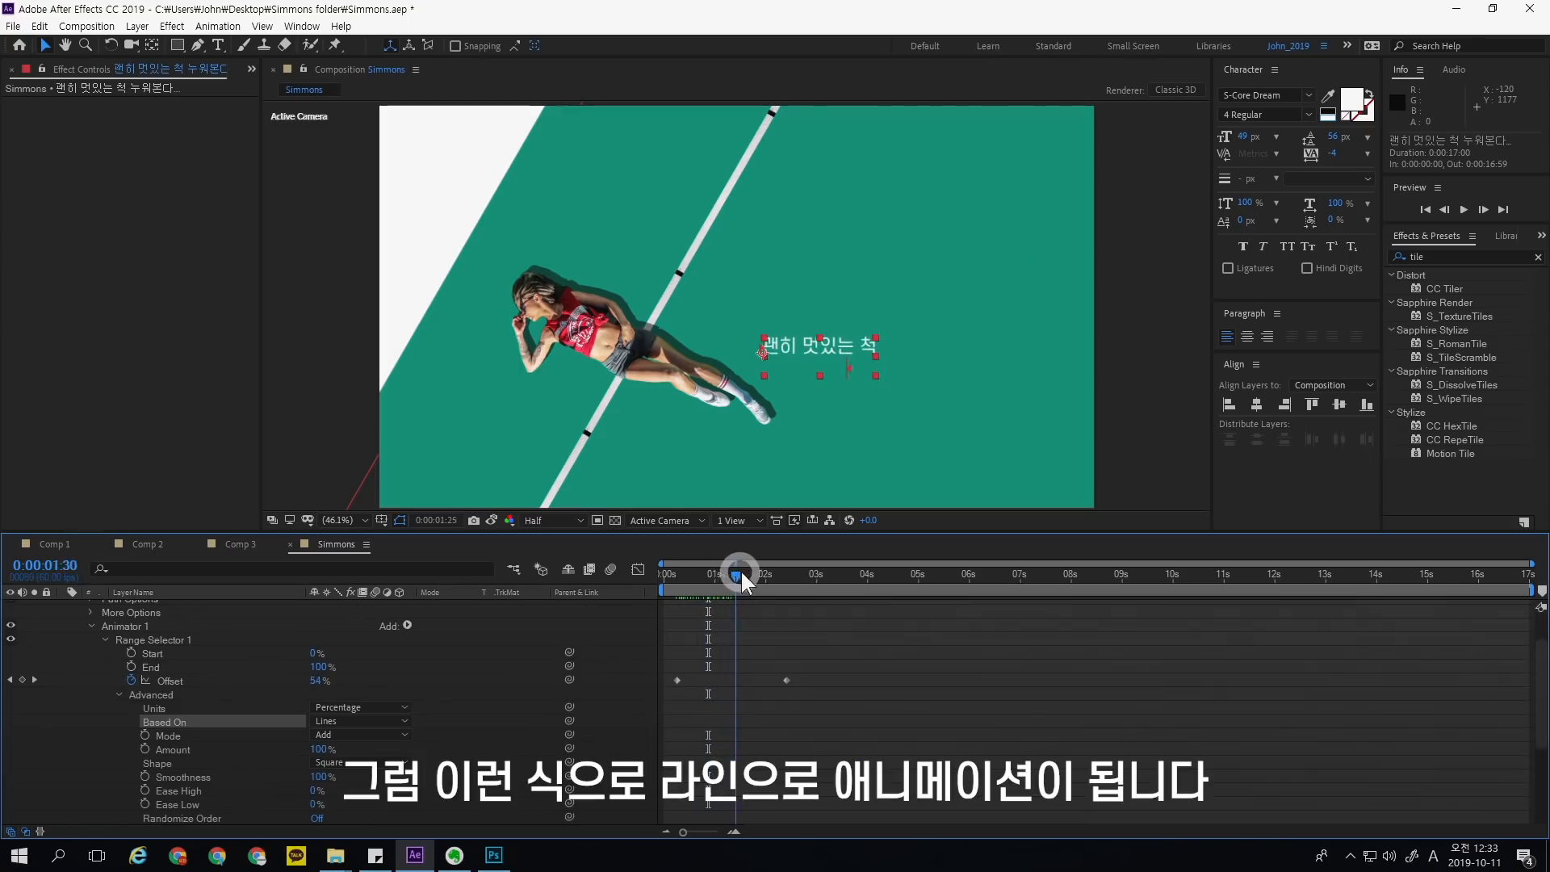
{"action": "mouse_move", "coordinate": [795, 570]}
{"action": "left_mouse_down"}
{"action": "mouse_move", "coordinate": [690, 583]}
{"action": "mouse_move", "coordinate": [770, 577]}
{"action": "left_mouse_up"}
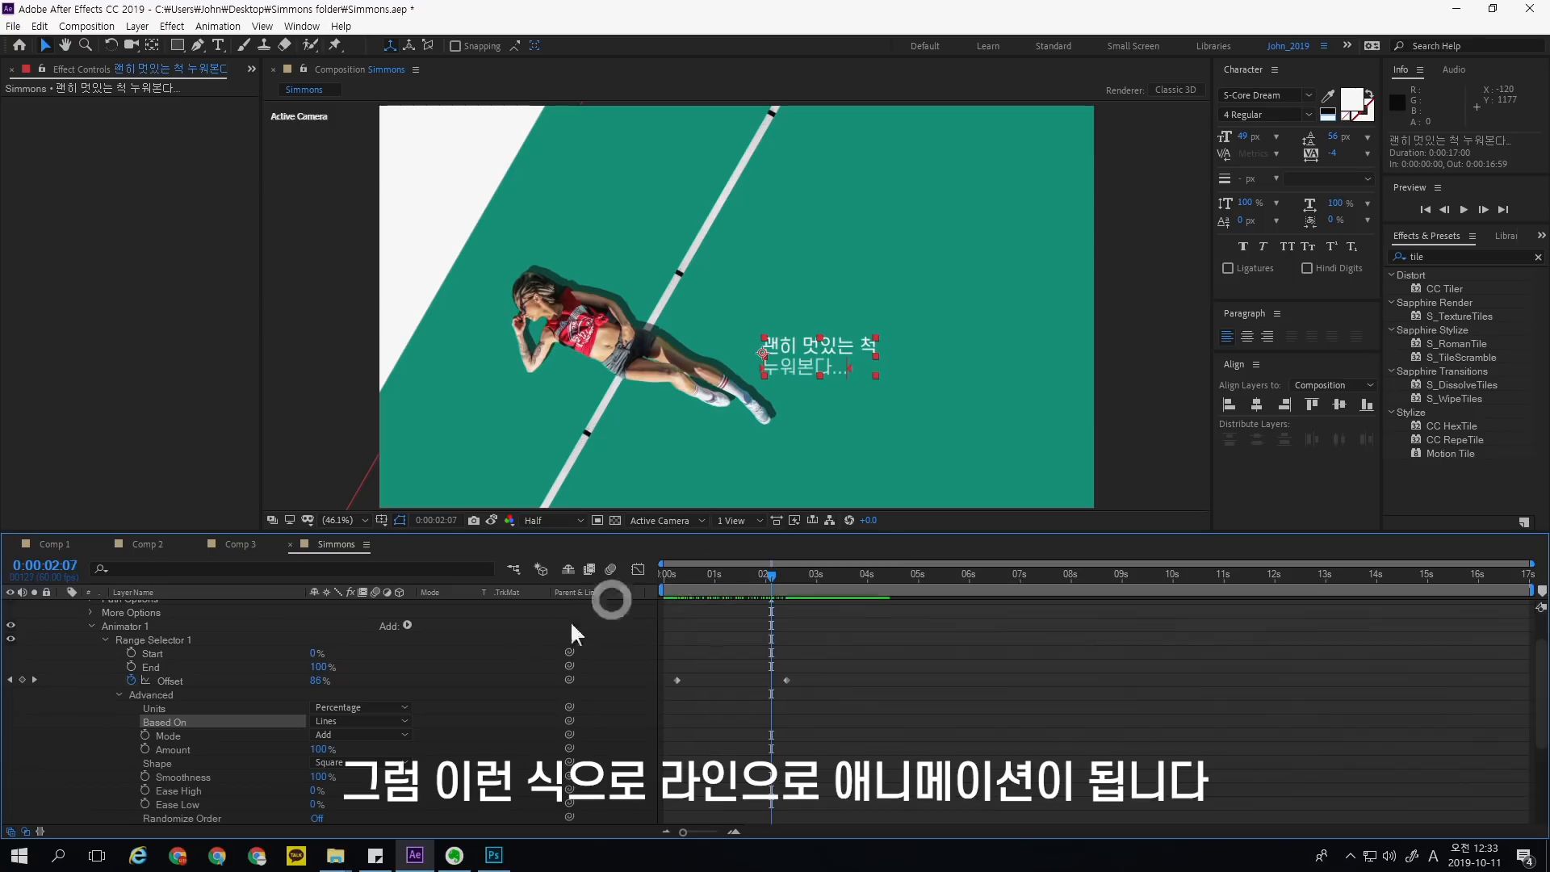
{"action": "left_click", "coordinate": [91, 626]}
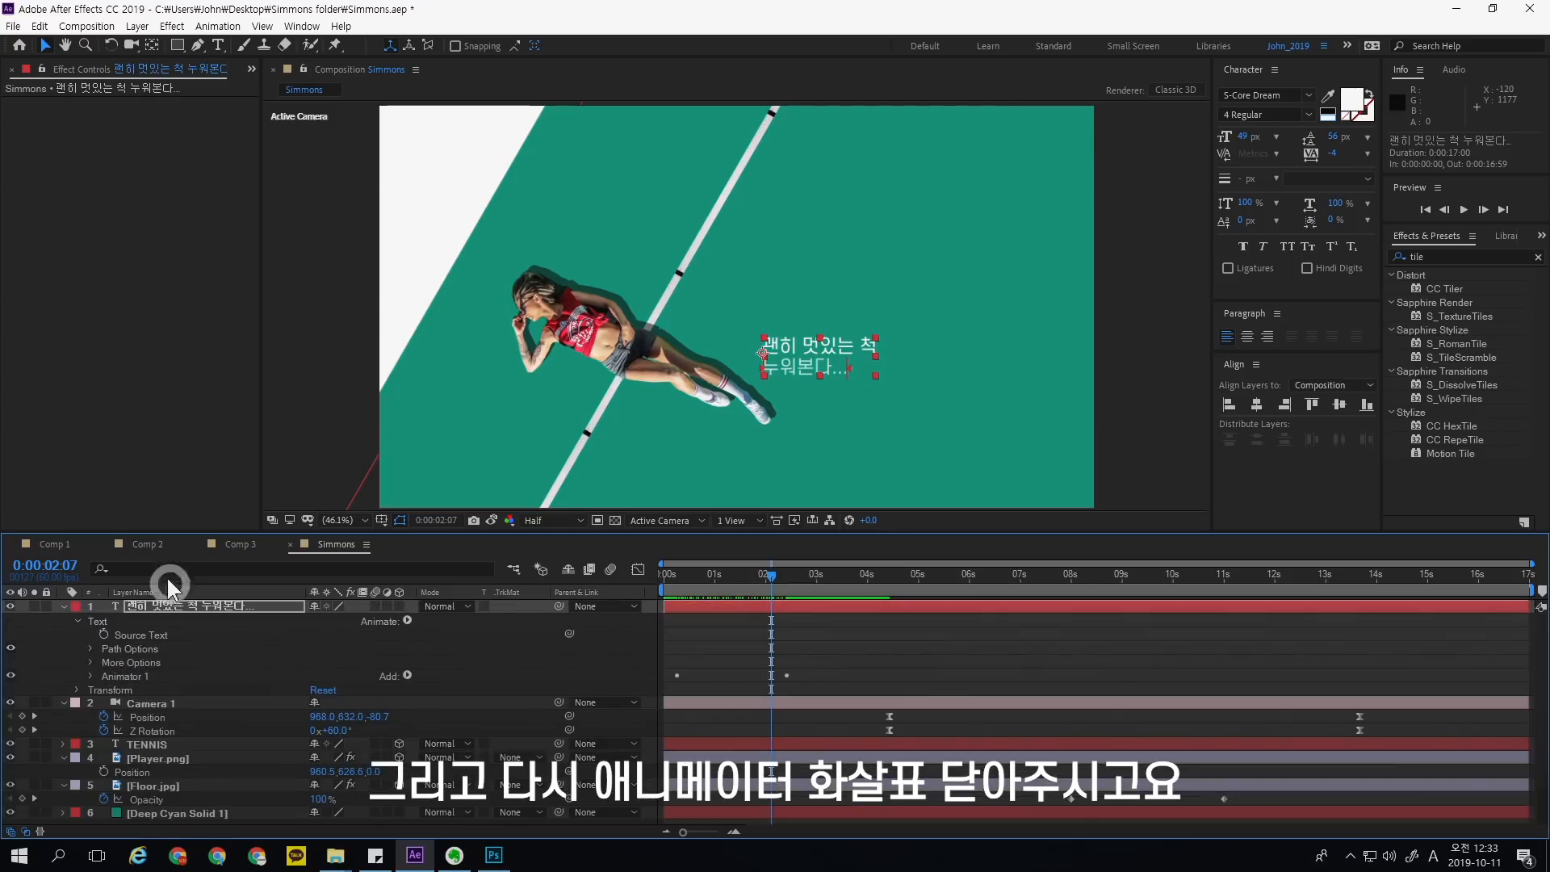
- Keyframe the Korean text layer's Opacity at 100% at 0:00:03:59 and 0% at 0:00:04:25, and collapse all layer properties
{"action": "mouse_move", "coordinate": [840, 573]}
{"action": "left_mouse_down"}
{"action": "mouse_move", "coordinate": [860, 576]}
{"action": "mouse_move", "coordinate": [867, 603]}
{"action": "left_mouse_up"}
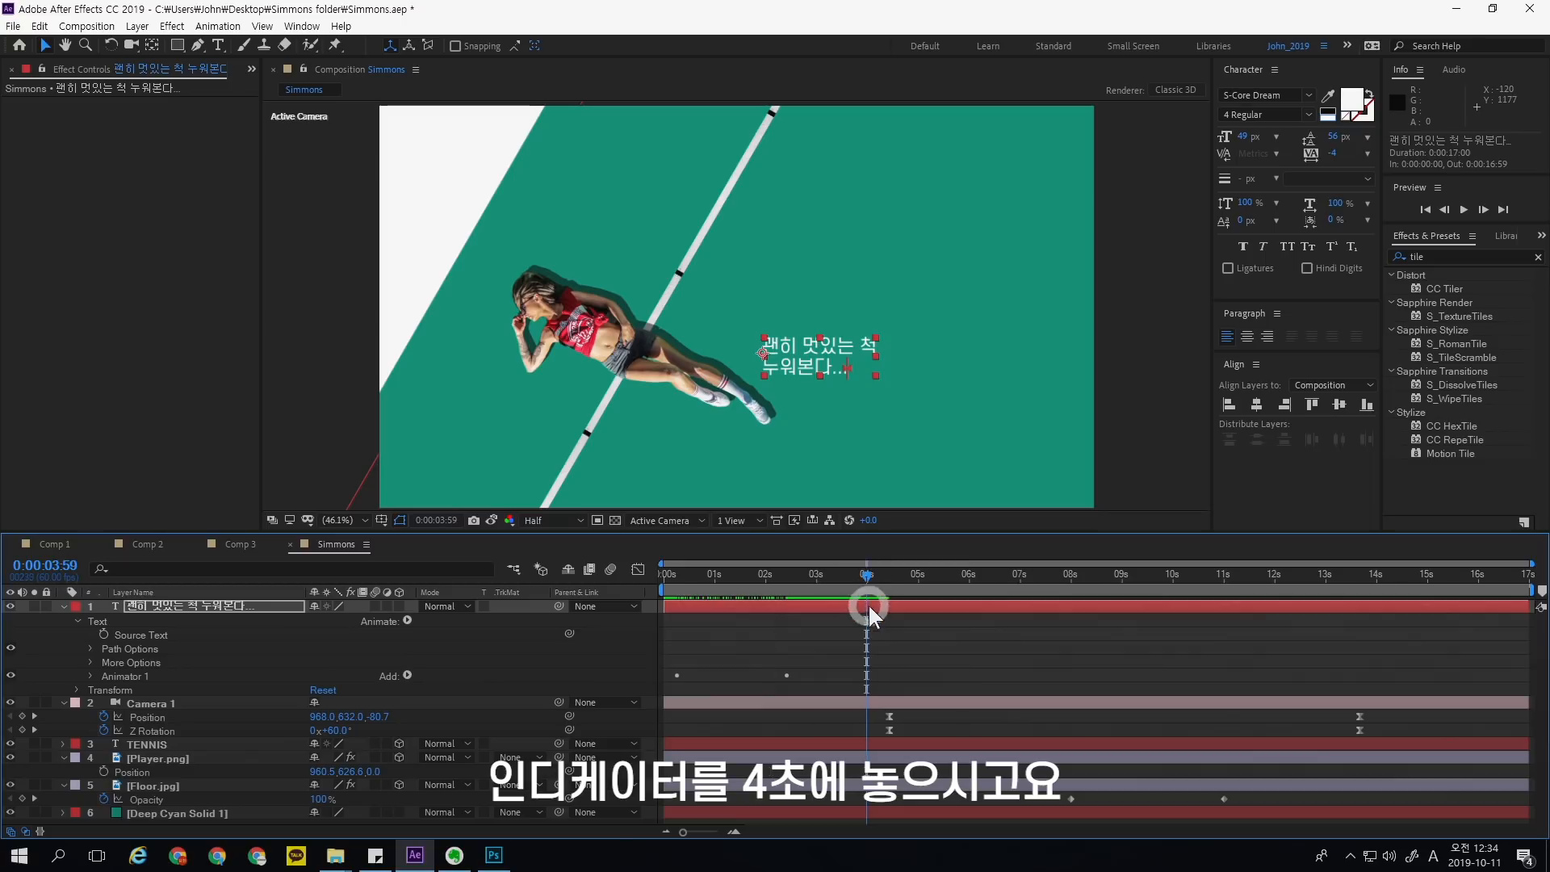
{"action": "left_click", "coordinate": [211, 608]}
{"action": "key", "text": "t"}
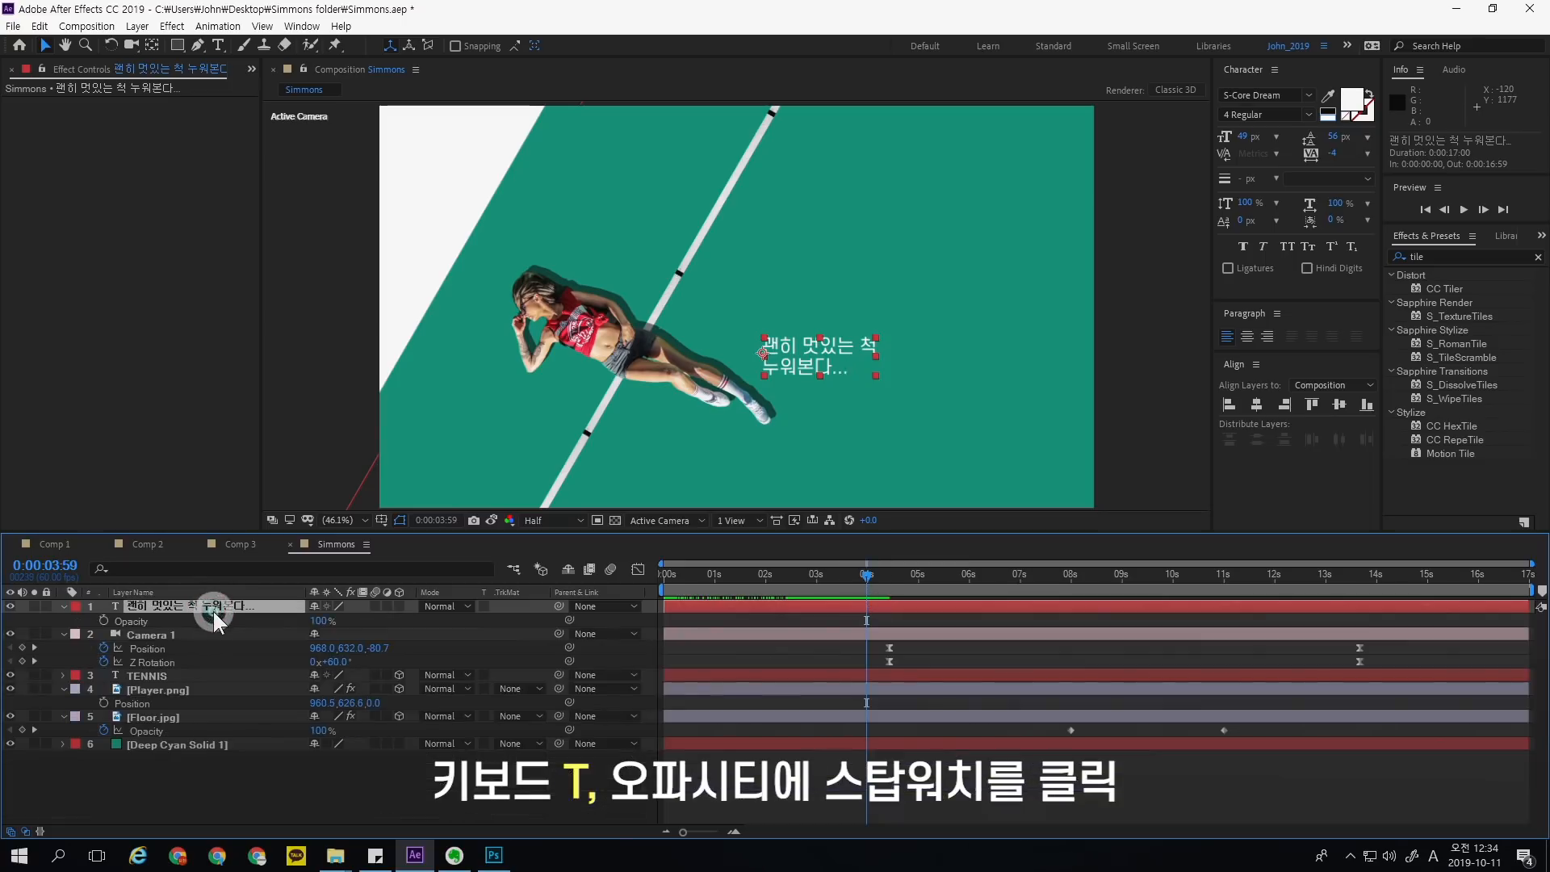
{"action": "left_click", "coordinate": [103, 621]}
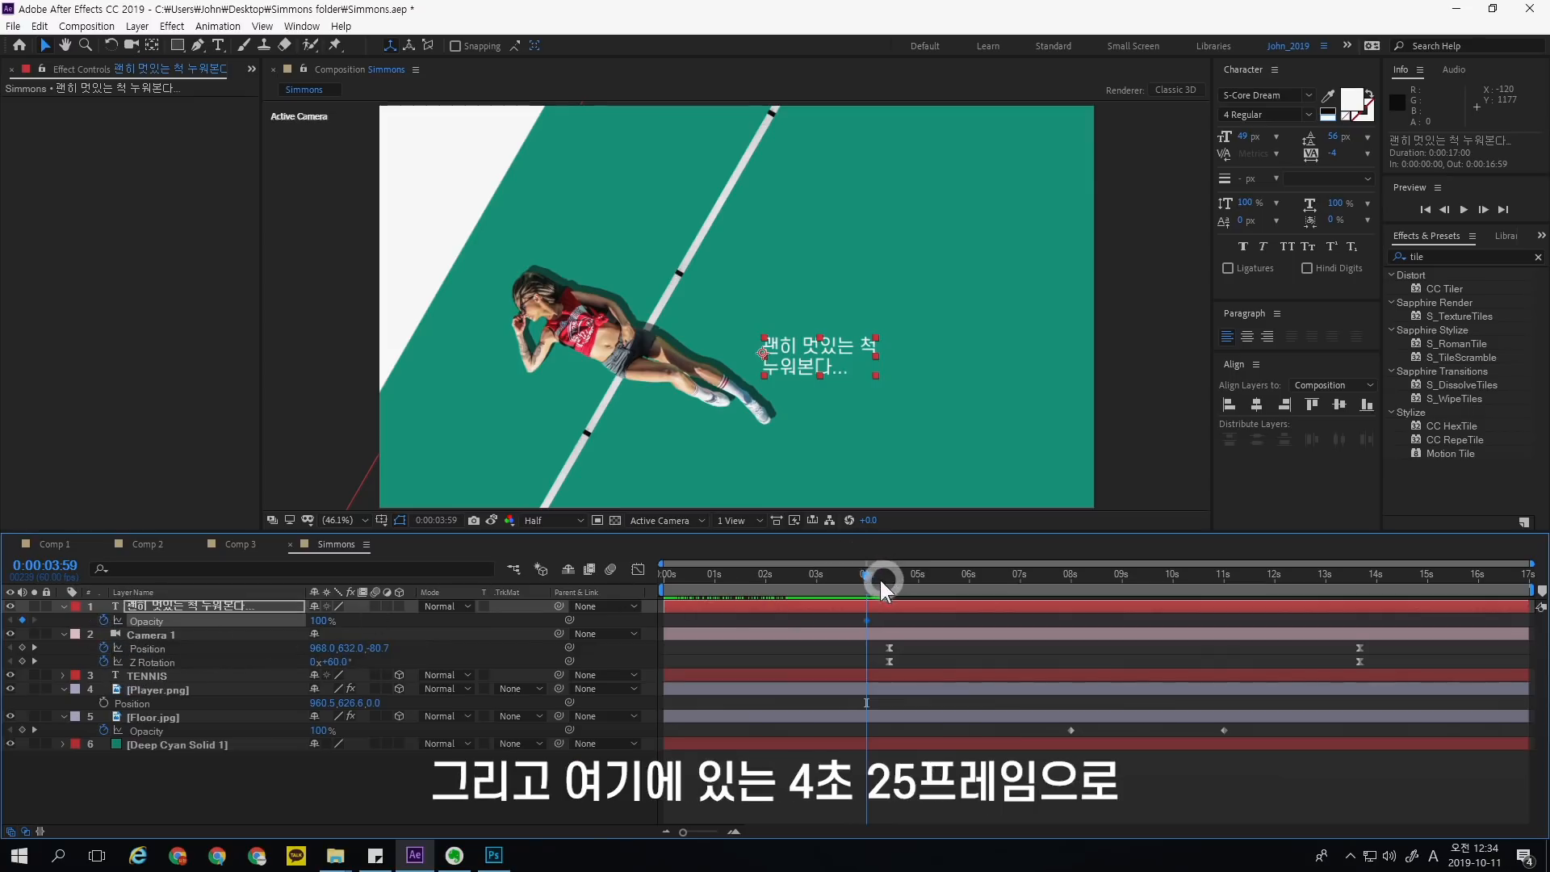
{"action": "left_click_drag", "start_coordinate": [878, 573], "coordinate": [888, 598]}
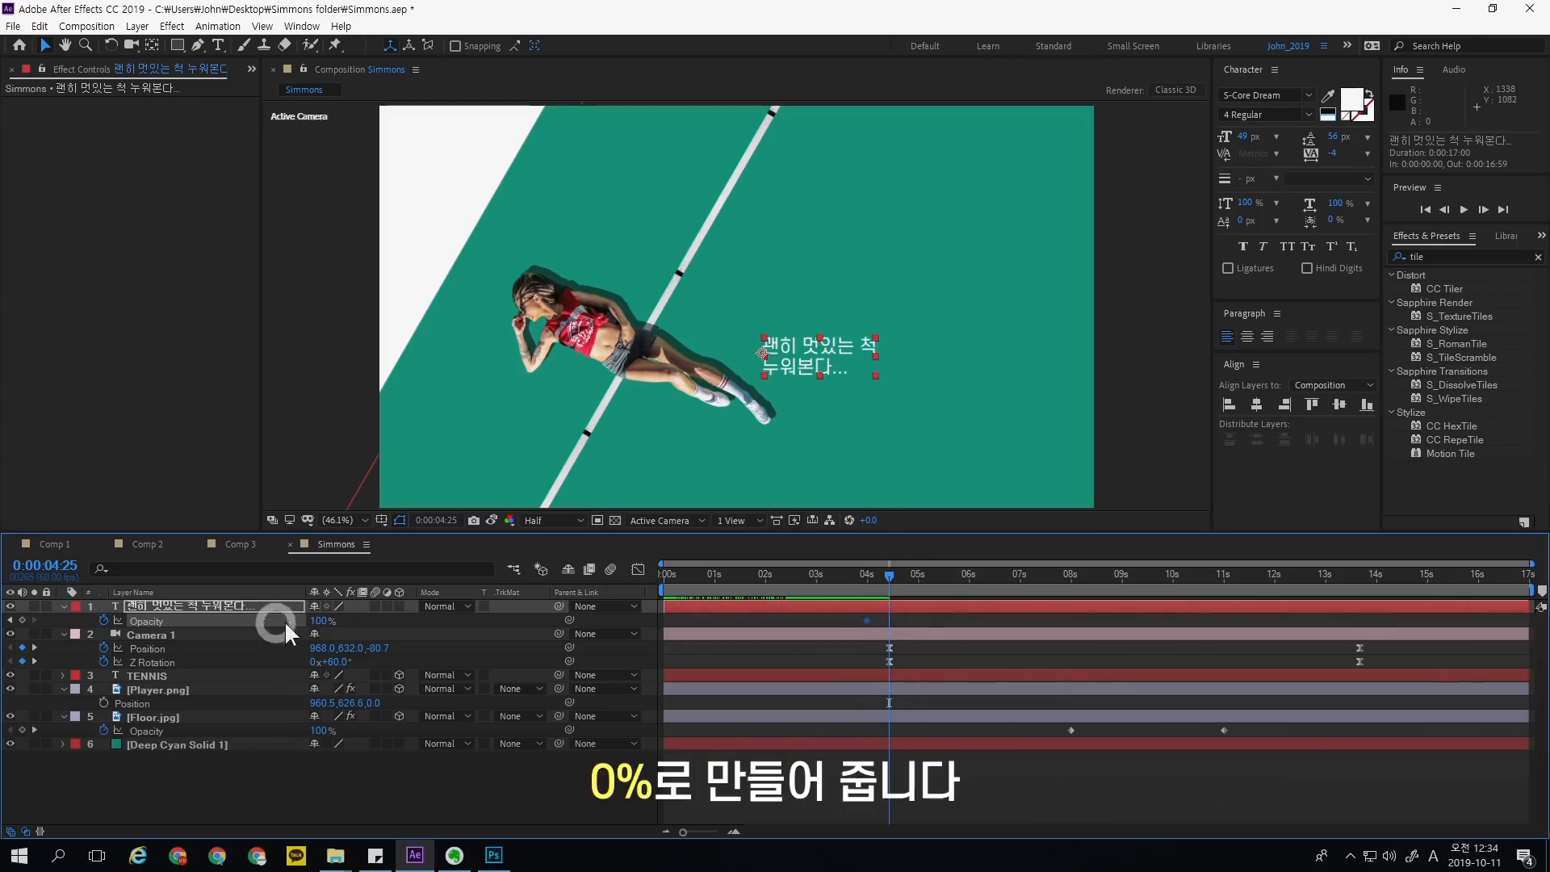
{"action": "left_click_drag", "start_coordinate": [316, 621], "coordinate": [121, 637]}
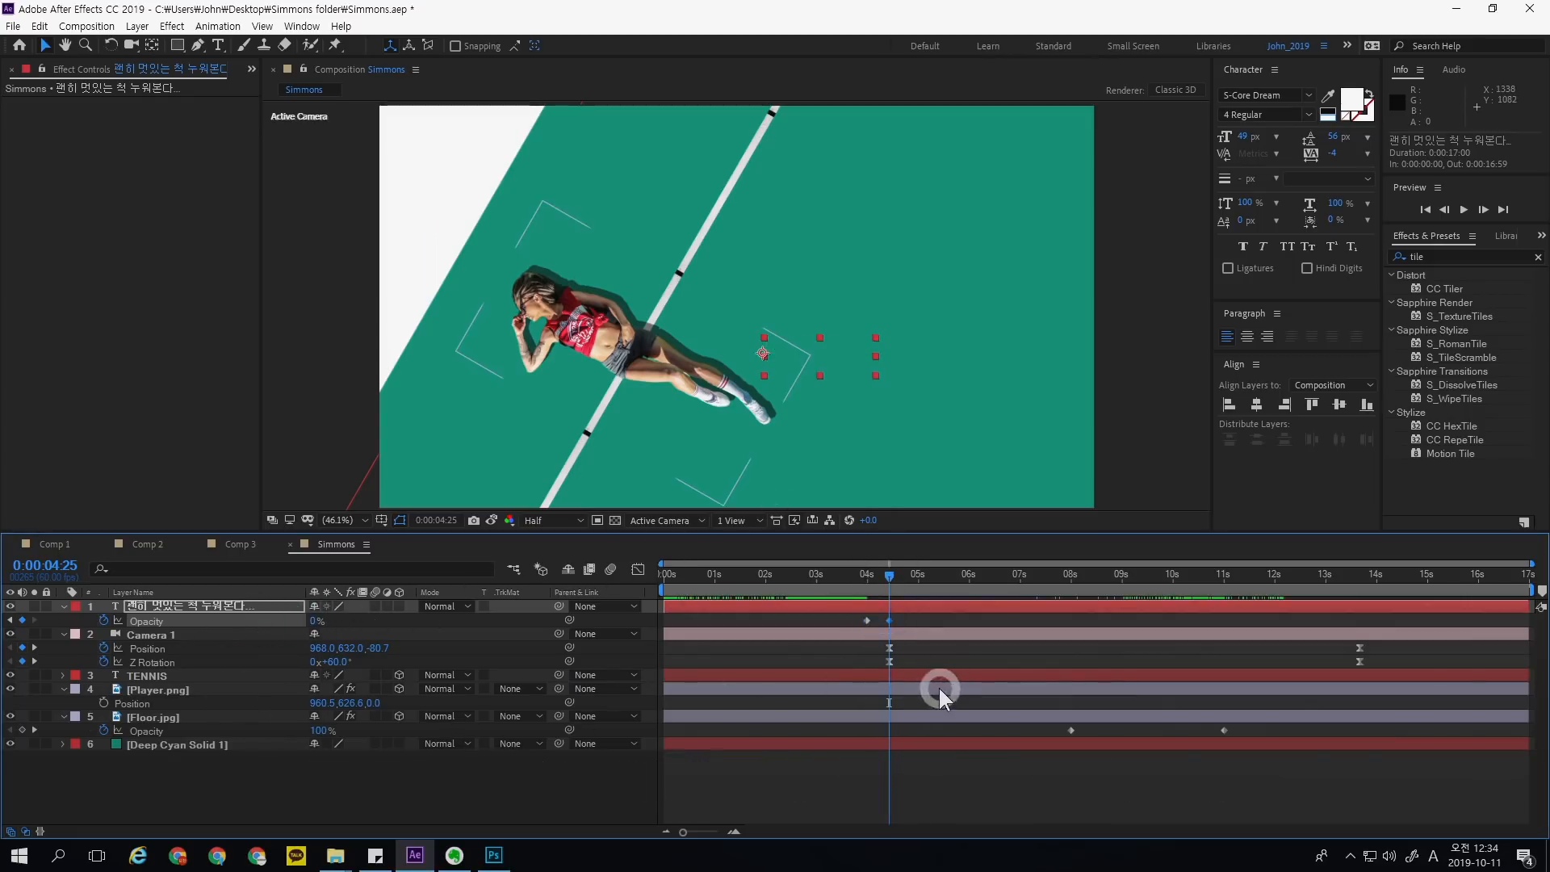
{"action": "left_click", "coordinate": [922, 705]}
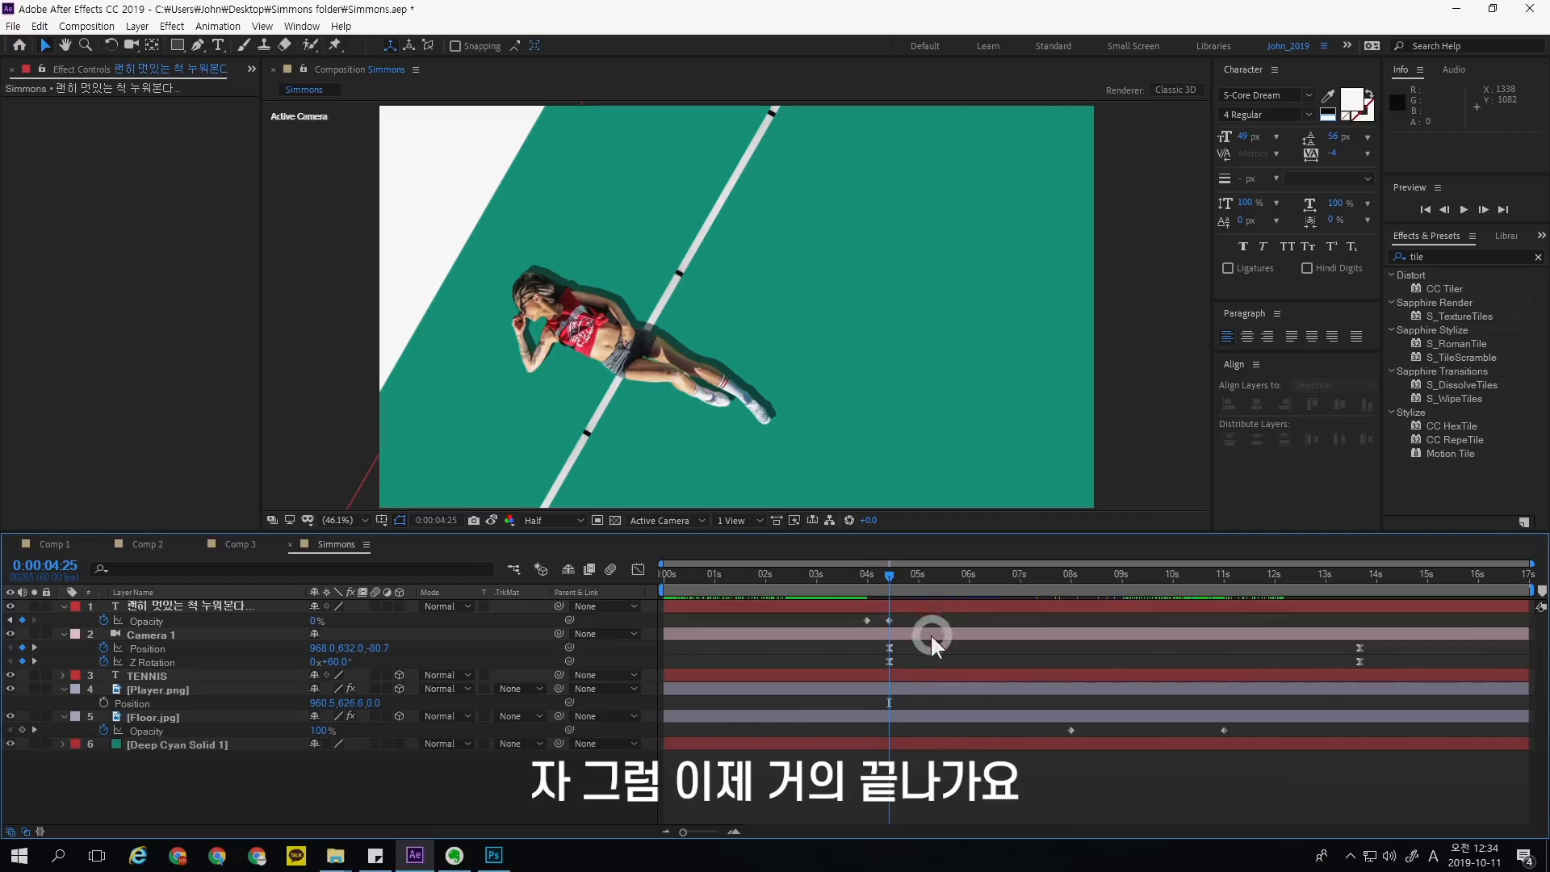
{"action": "key", "text": "u"}
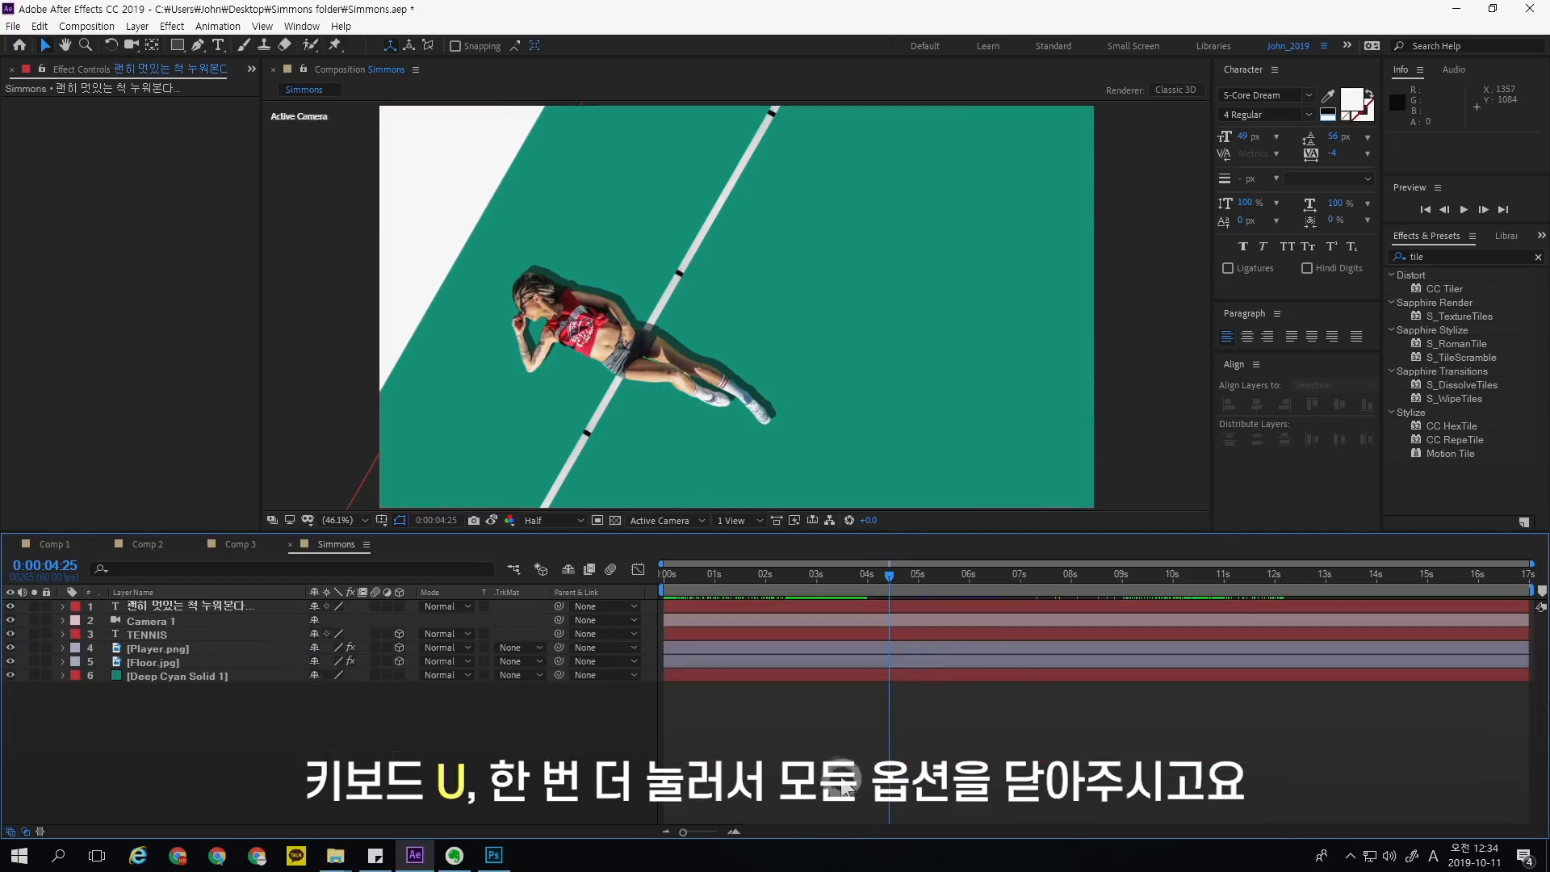
- Add Tennis Logo.ai as the uppermost layer of the Simmons composition and move its start to 0:00:14:10
{"action": "left_click", "coordinate": [81, 569]}
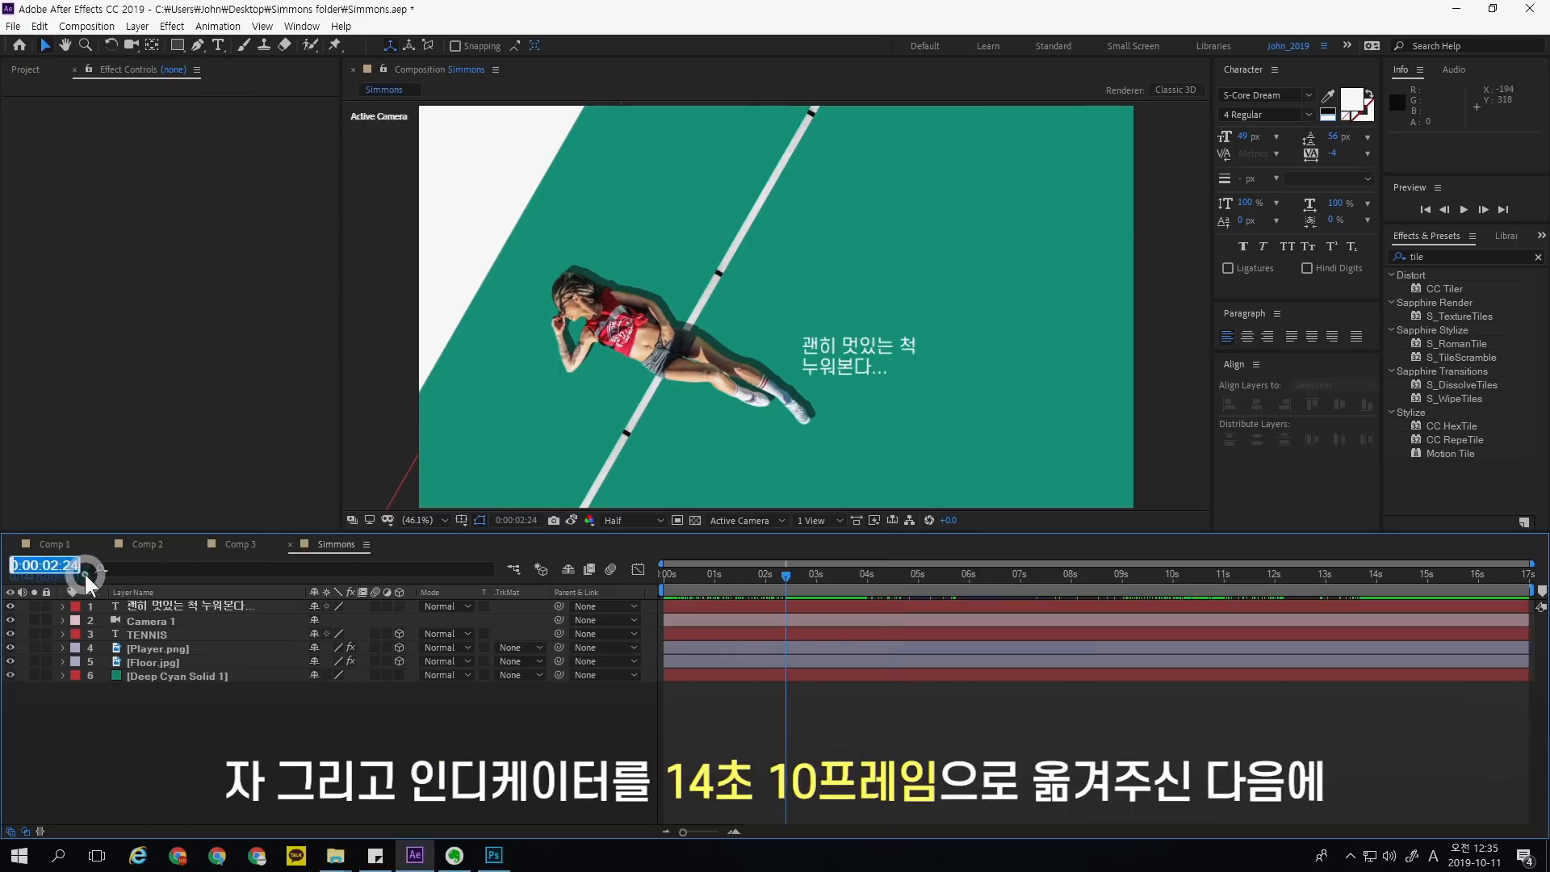
{"action": "type", "text": "14:10"}
{"action": "key", "text": "Return"}
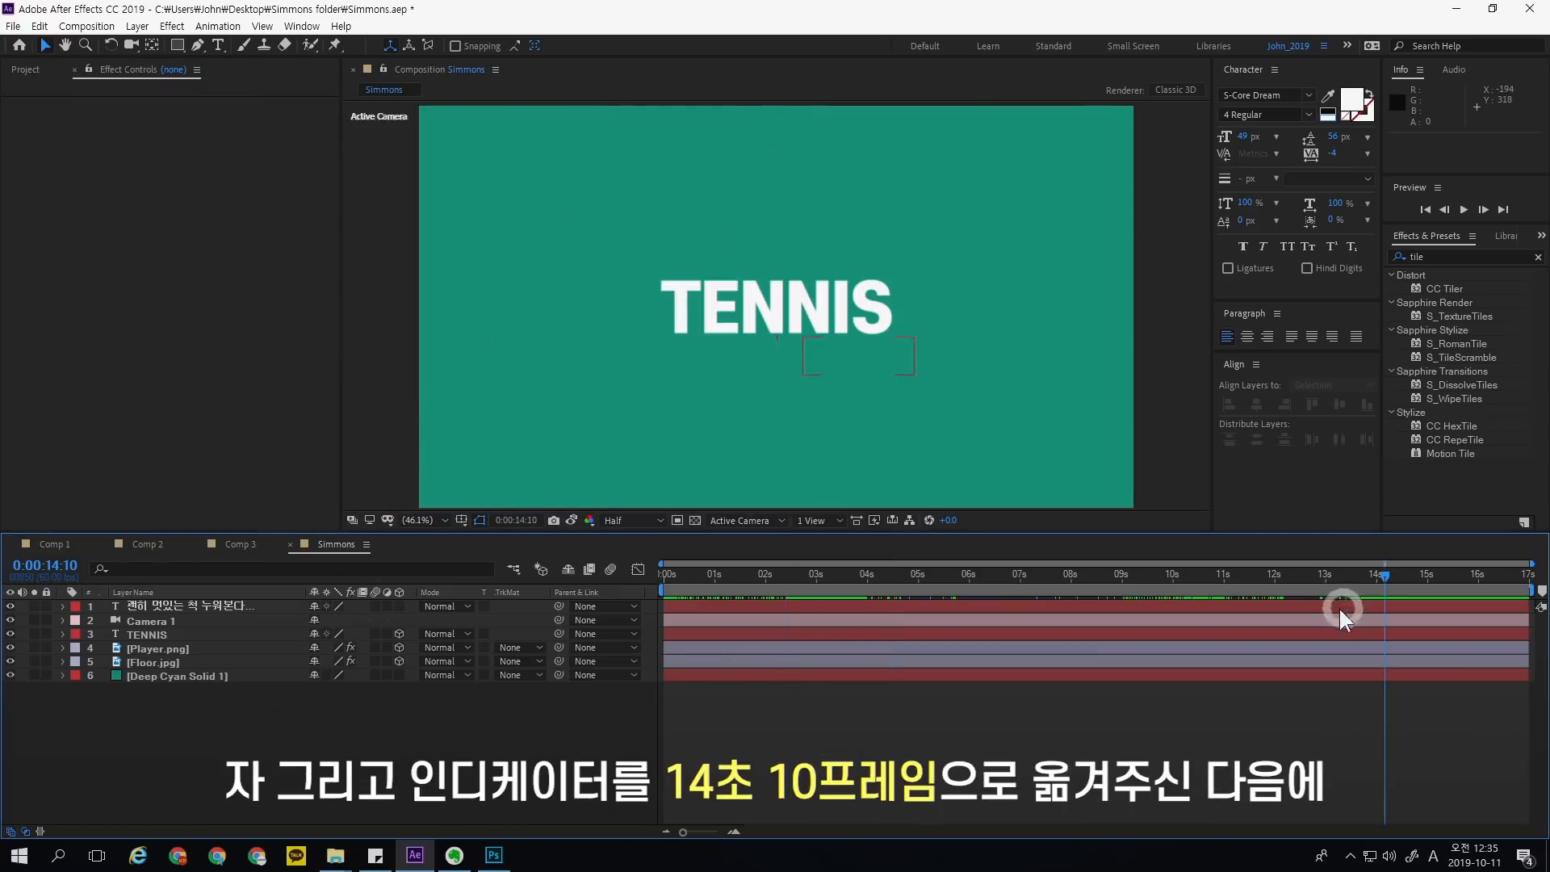
{"action": "left_click", "coordinate": [25, 69]}
{"action": "left_click_drag", "start_coordinate": [81, 309], "coordinate": [338, 649]}
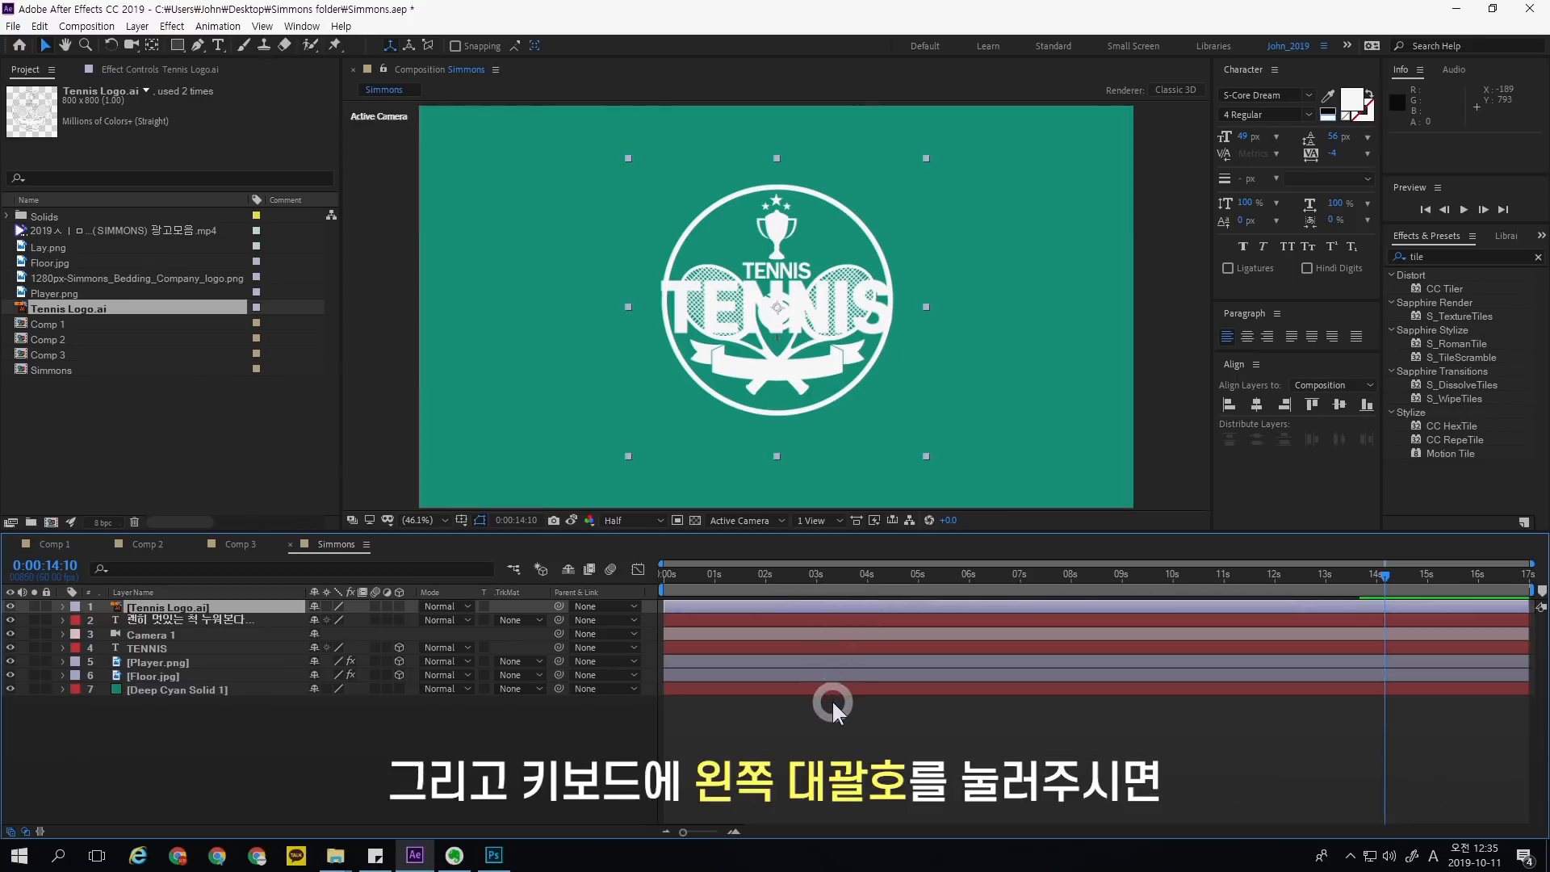
{"action": "key", "text": "bracketleft"}
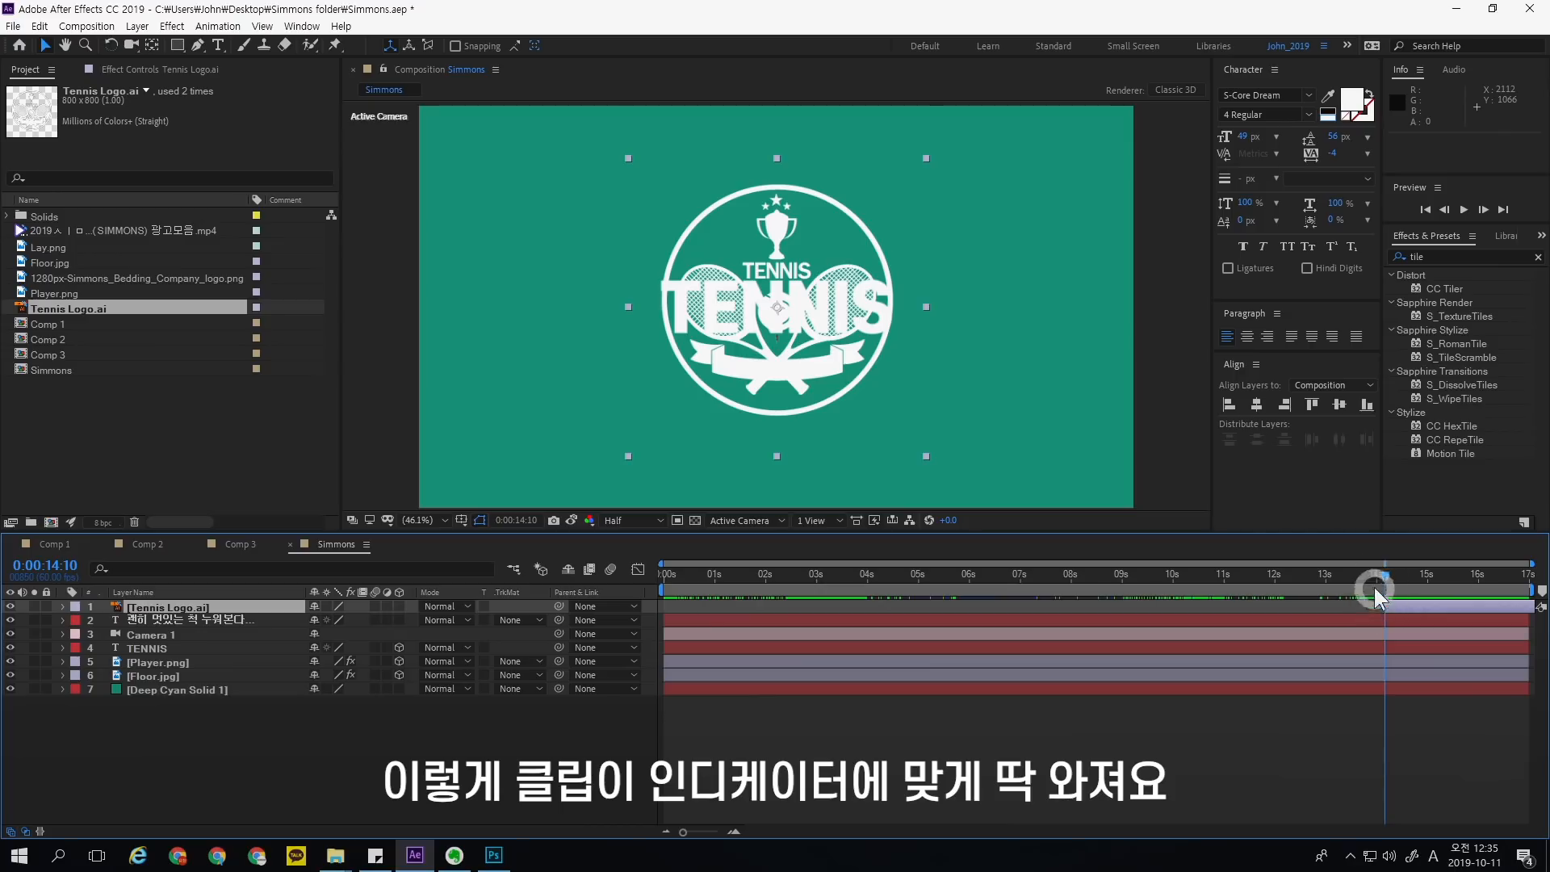
- Create a white (FFFFFF) solid of 1920 x 1080 px
{"action": "left_click", "coordinate": [510, 715]}
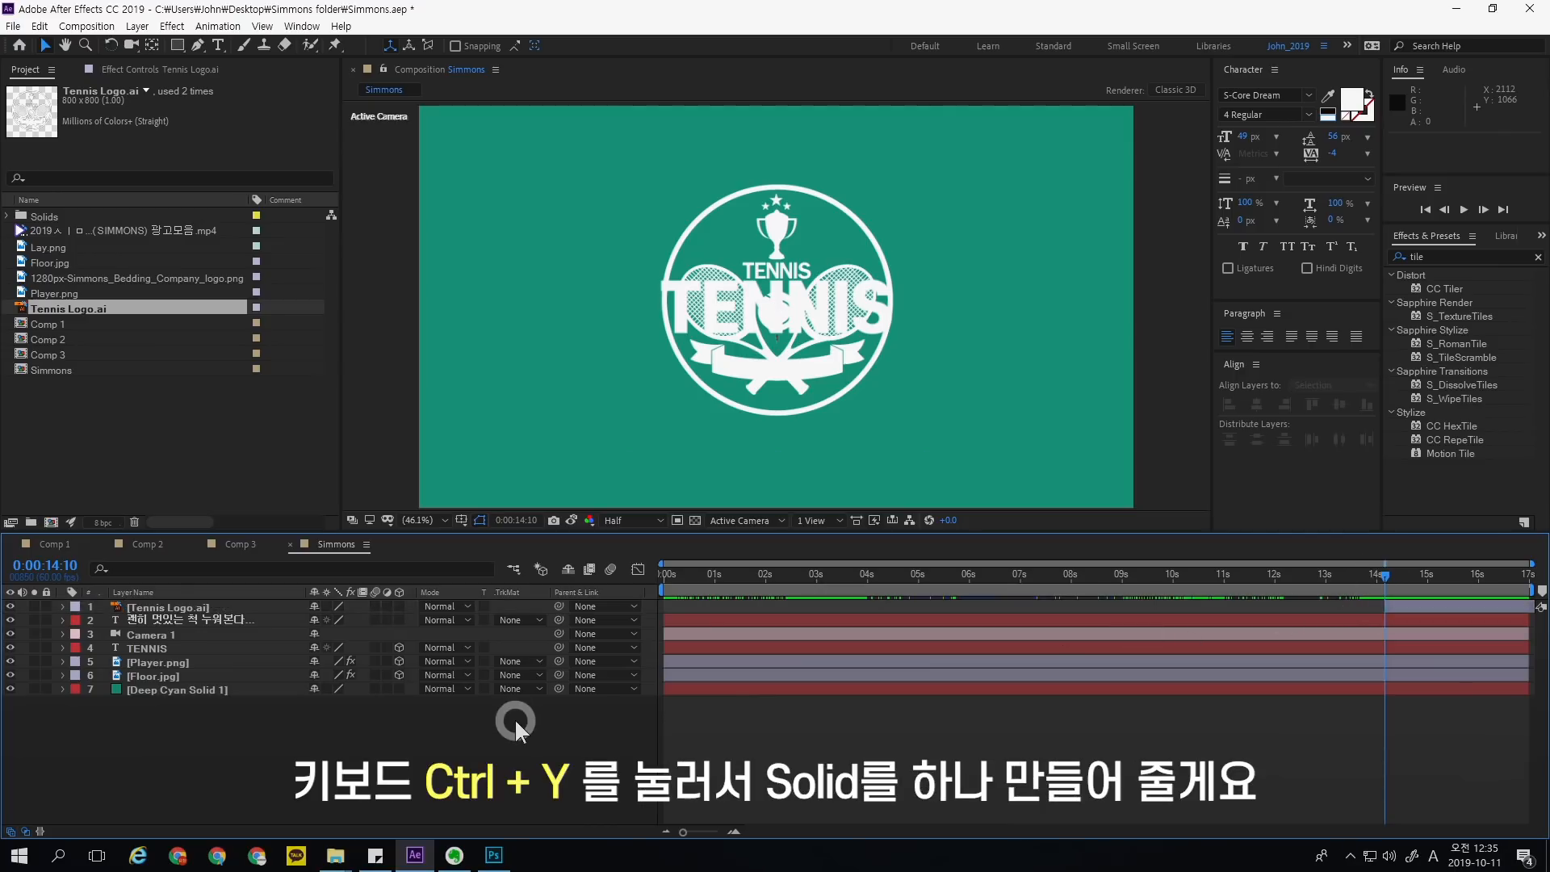
{"action": "key", "text": "ctrl+y"}
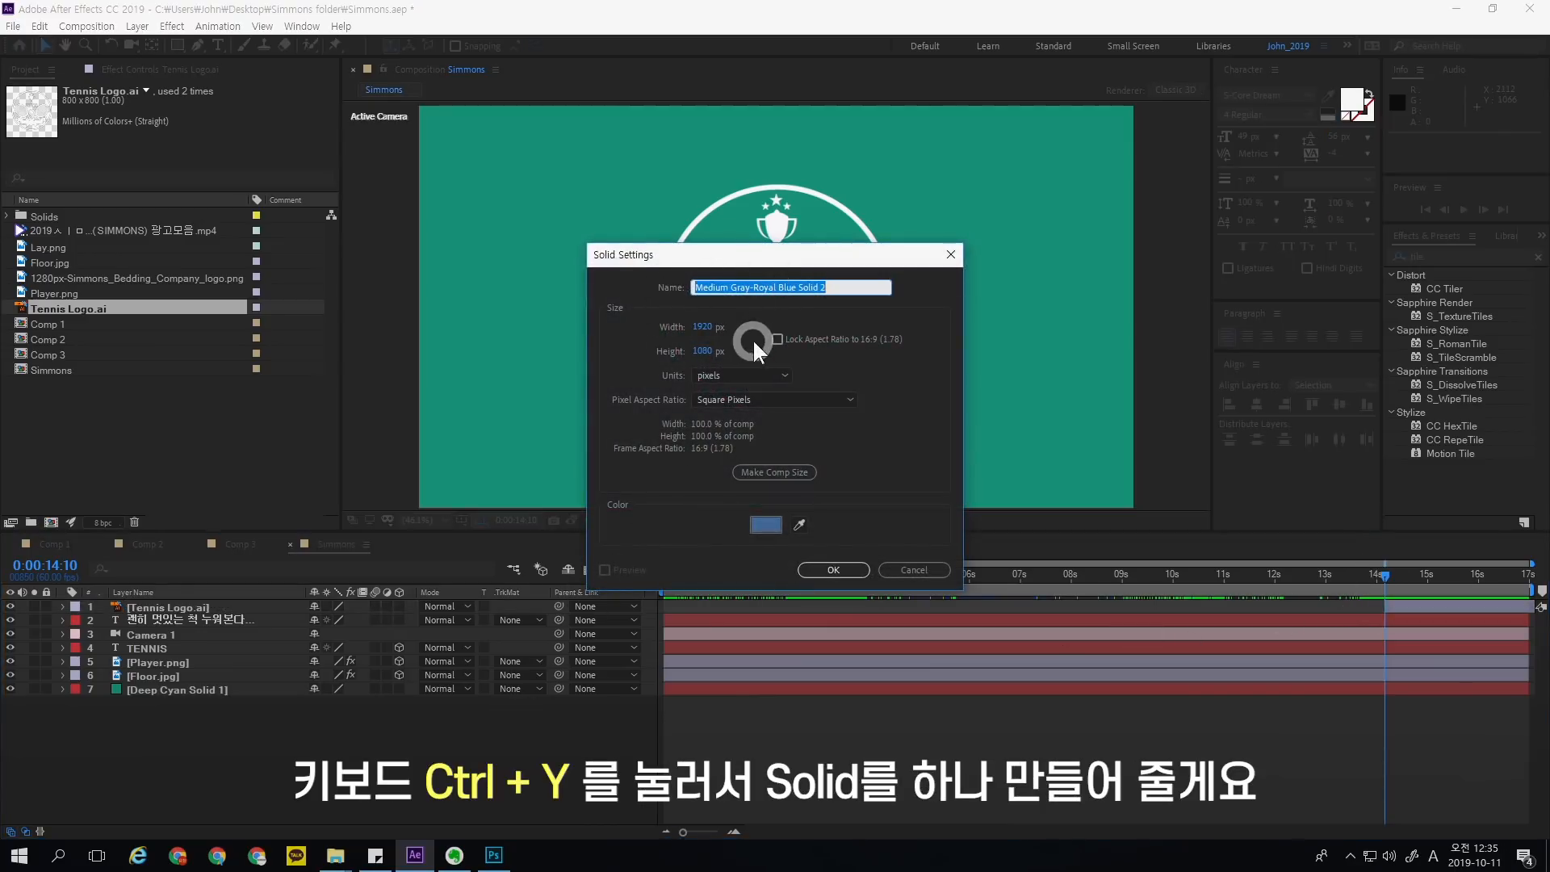
{"action": "left_click_drag", "start_coordinate": [821, 257], "coordinate": [1113, 265]}
{"action": "left_click", "coordinate": [1058, 533]}
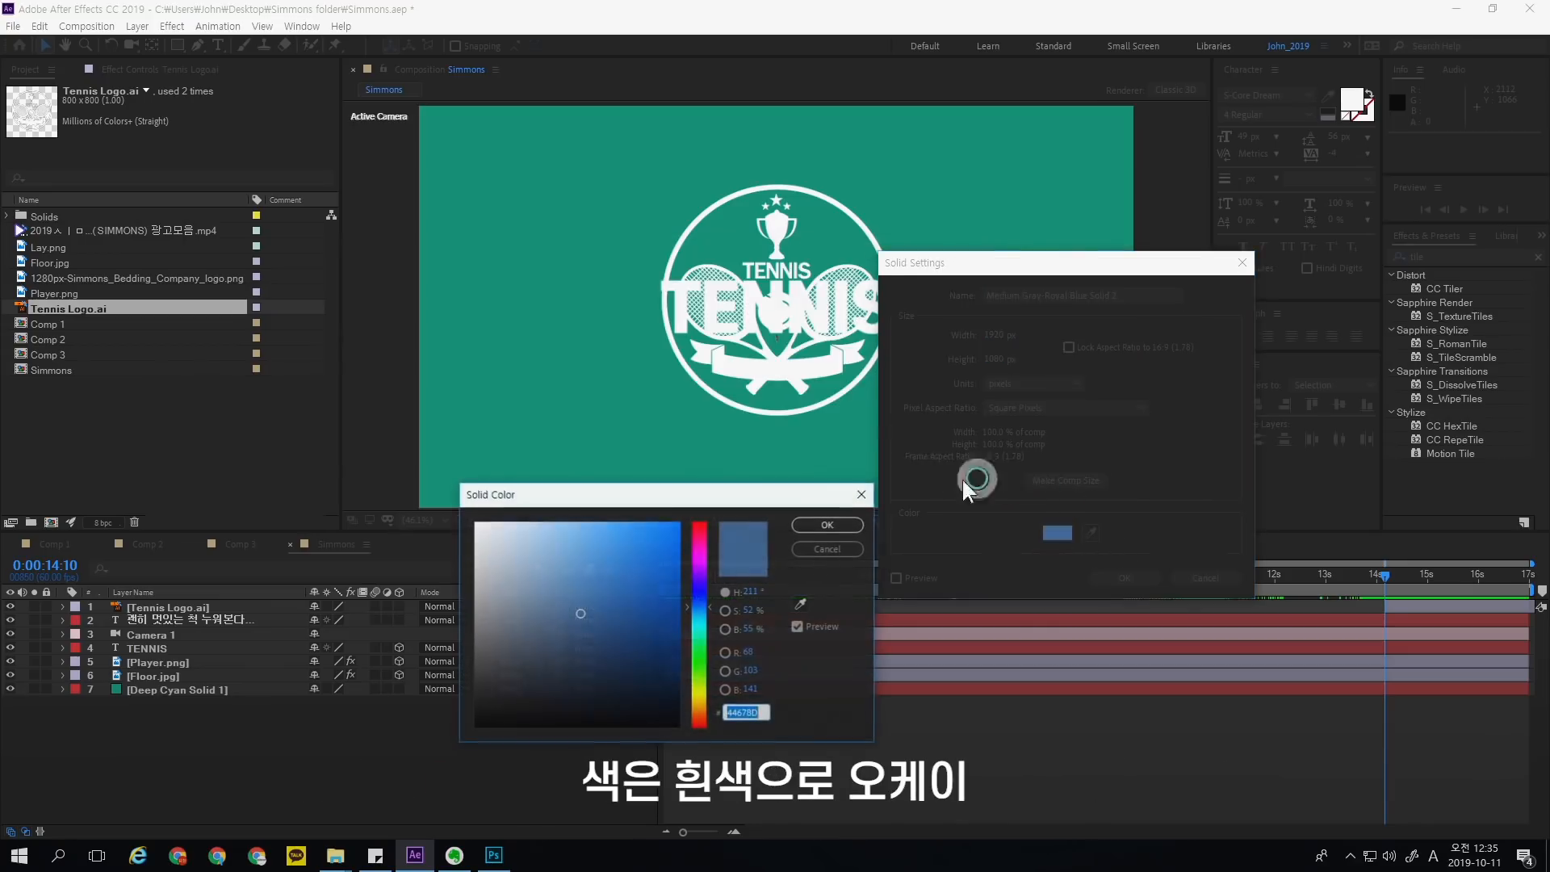
{"action": "left_click_drag", "start_coordinate": [525, 565], "coordinate": [429, 477]}
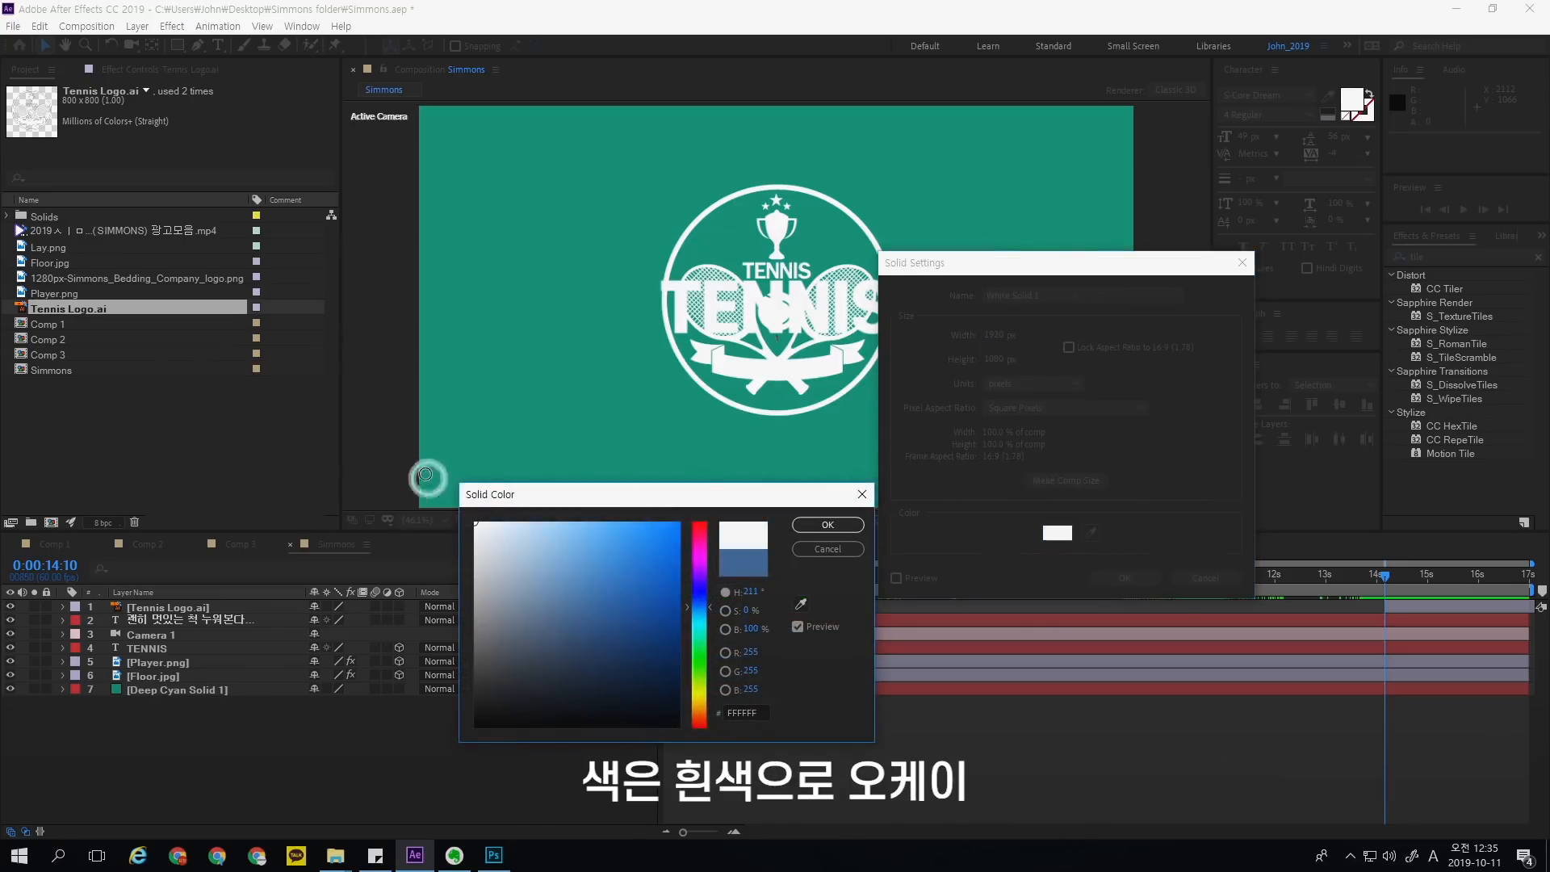
{"action": "left_click", "coordinate": [854, 522]}
{"action": "left_click", "coordinate": [1162, 572]}
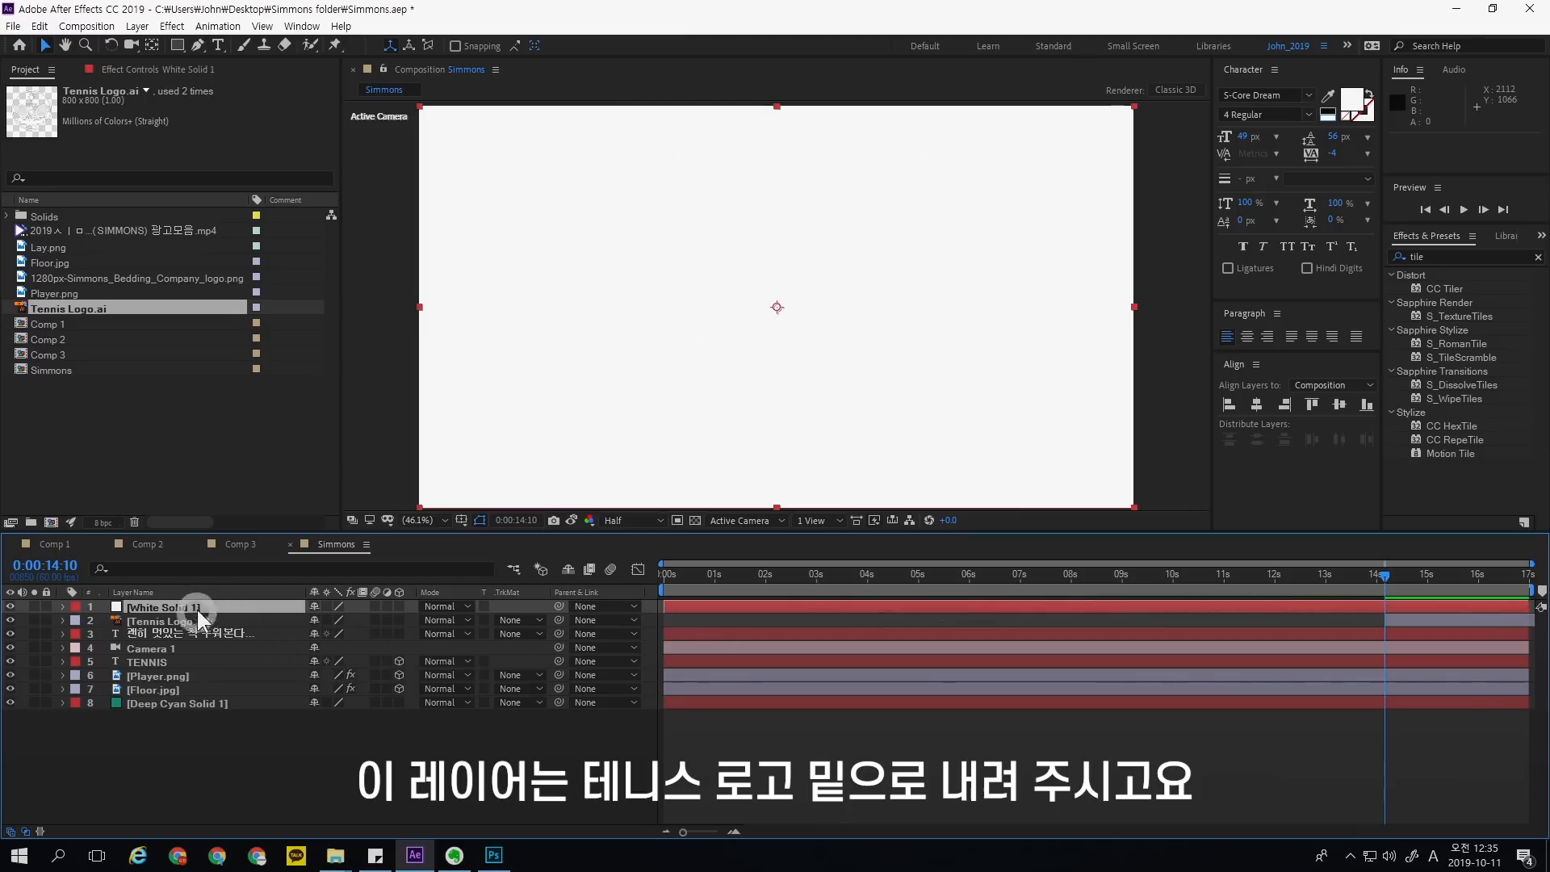
- Place the white solid directly beneath the Tennis Logo.ai layer and align the start of both layers to 0:00:14:10
{"action": "left_click_drag", "start_coordinate": [200, 607], "coordinate": [205, 635]}
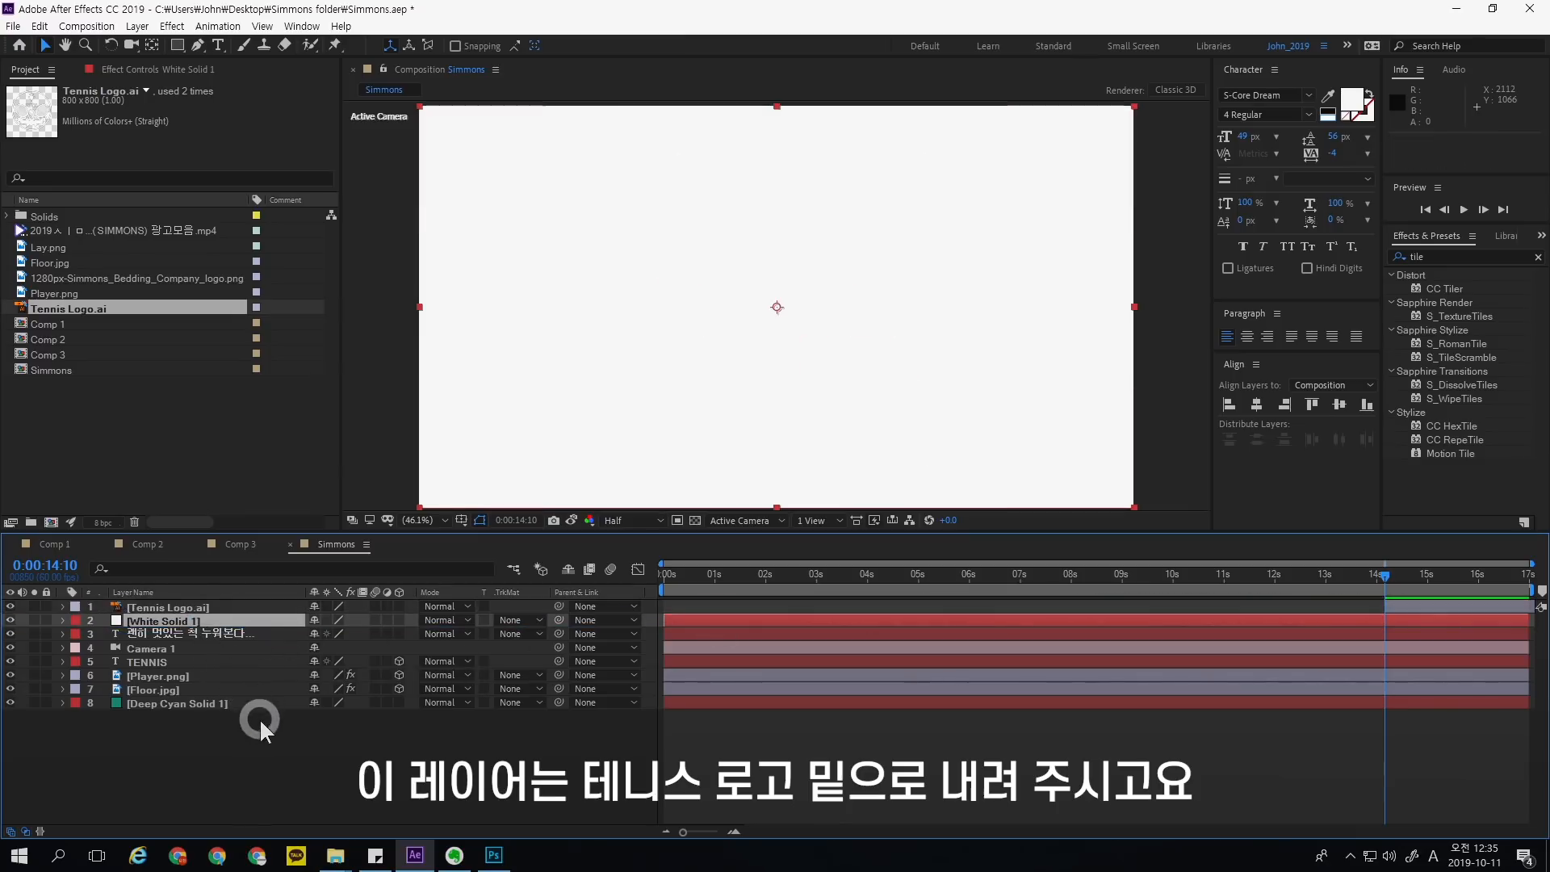
{"action": "key", "text": "bracketleft"}
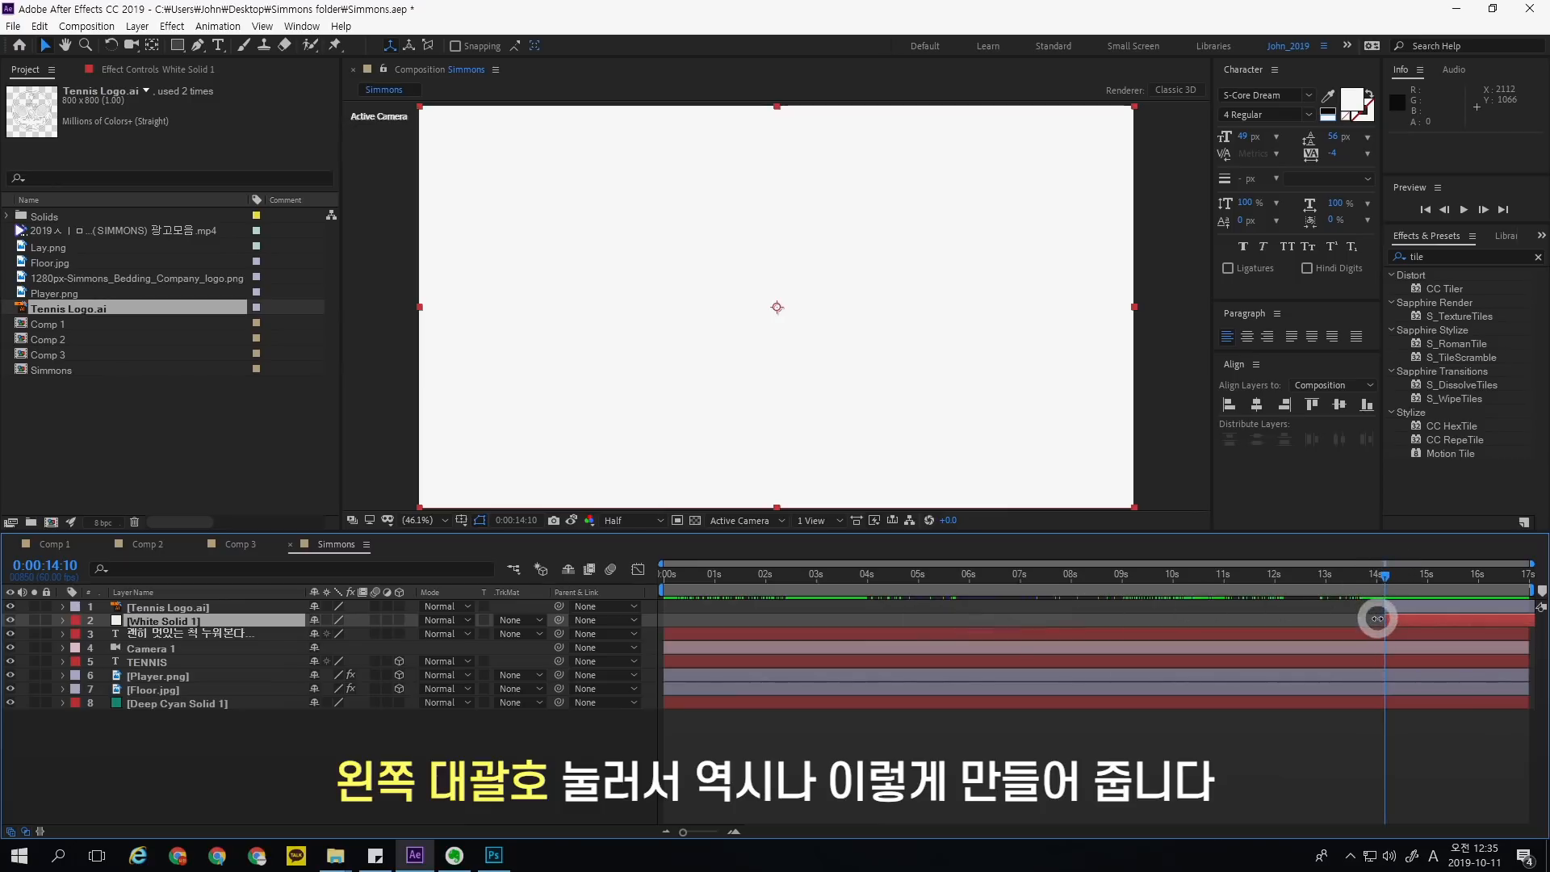
{"action": "left_click", "coordinate": [171, 608]}
{"action": "key", "text": "bracketleft"}
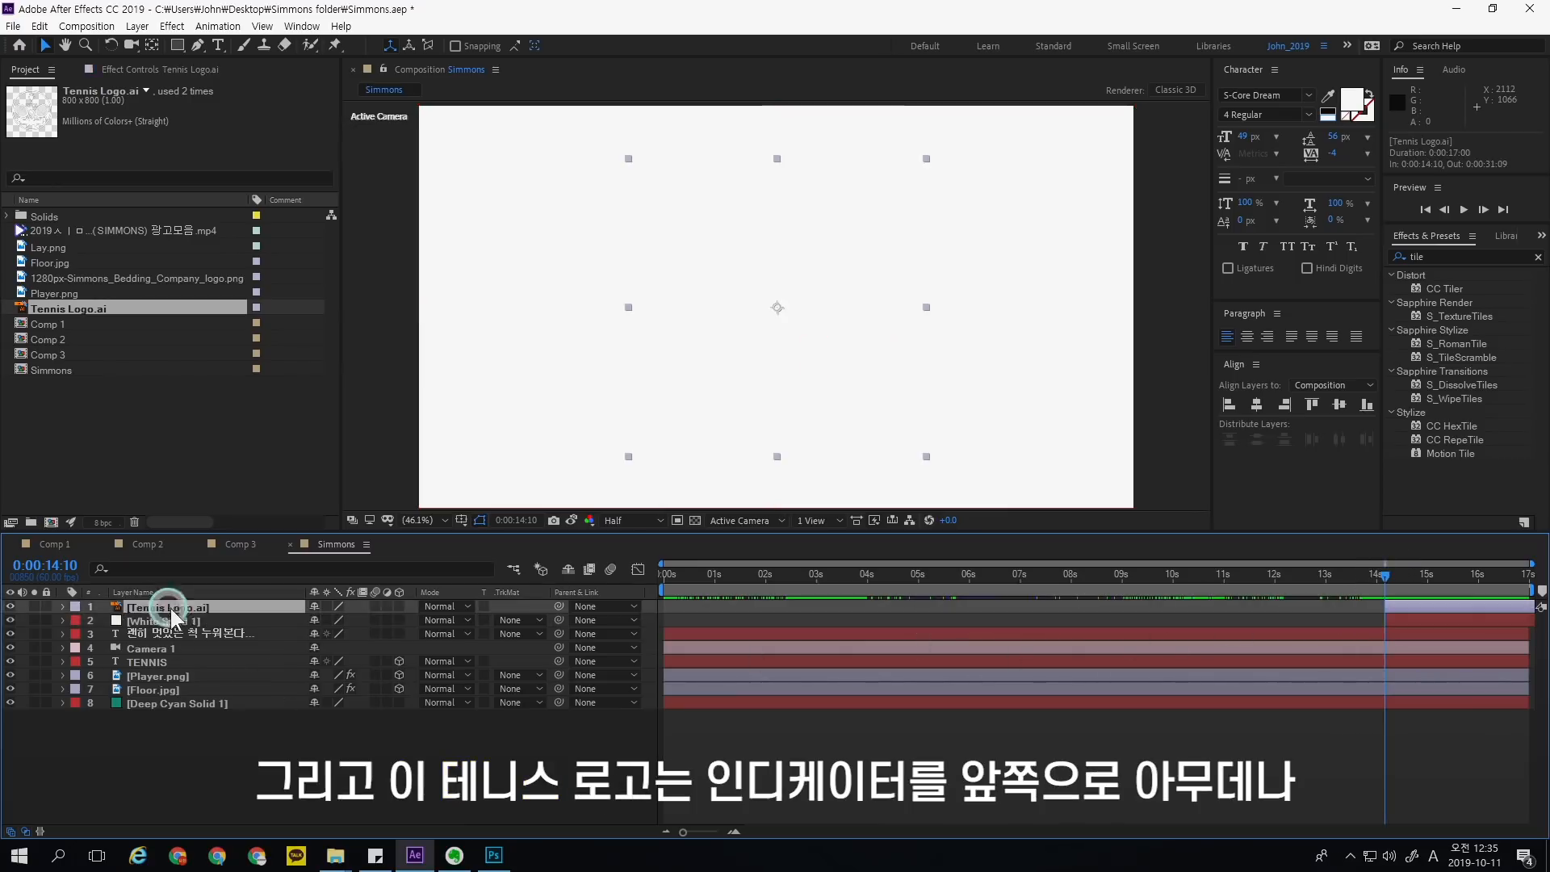
- Apply the Fill effect to the Tennis Logo.ai layer with the green sampled from the background, and check the logo at 0:00:14:54
{"action": "left_click_drag", "start_coordinate": [1375, 574], "coordinate": [1288, 574]}
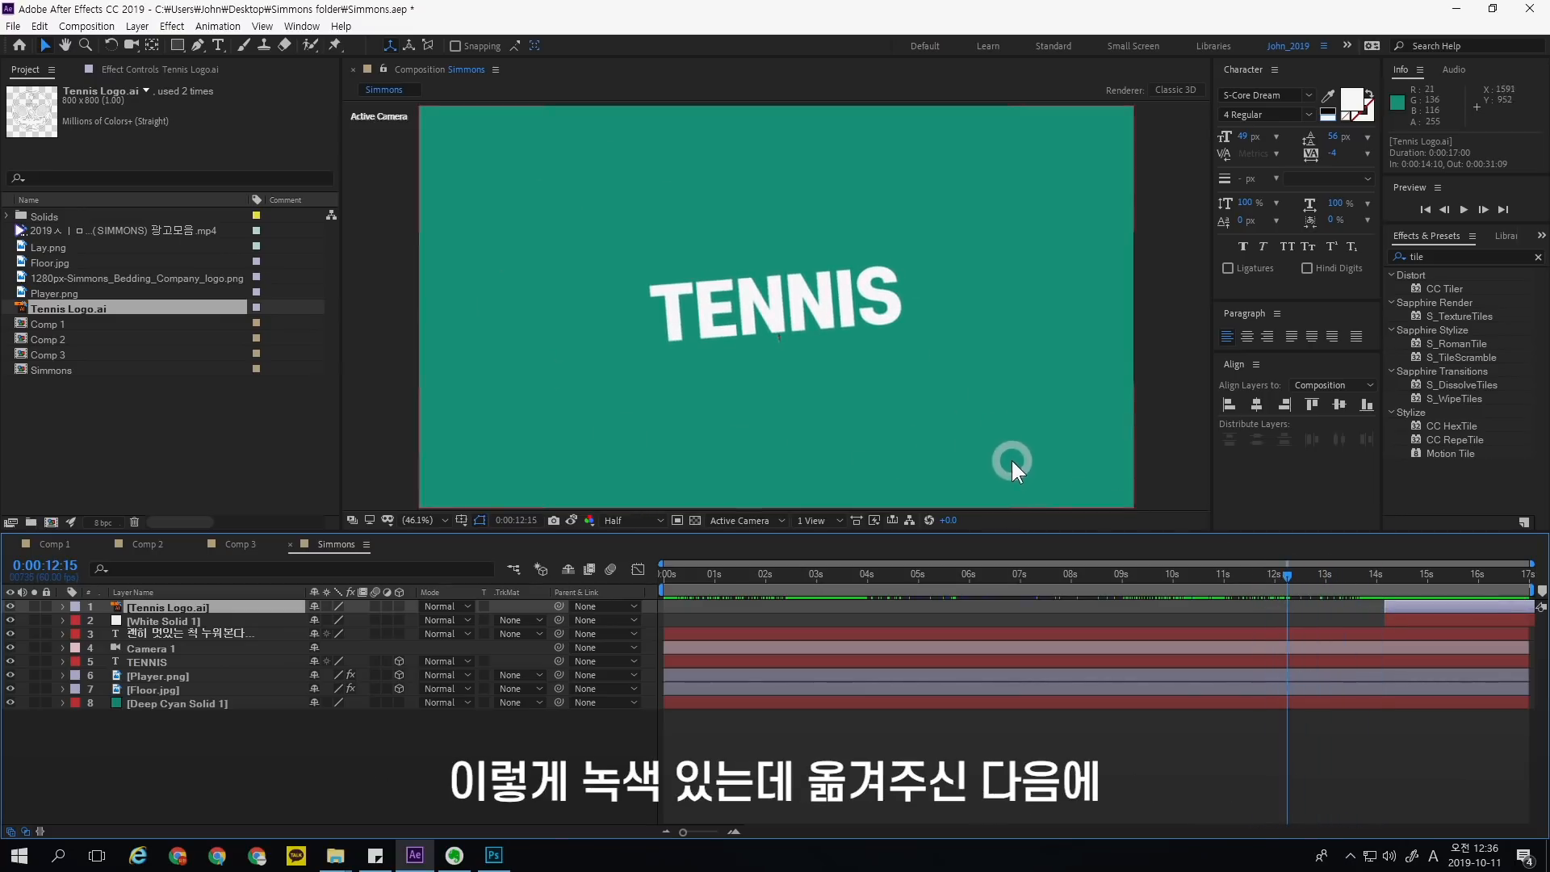
{"action": "left_click", "coordinate": [1459, 256]}
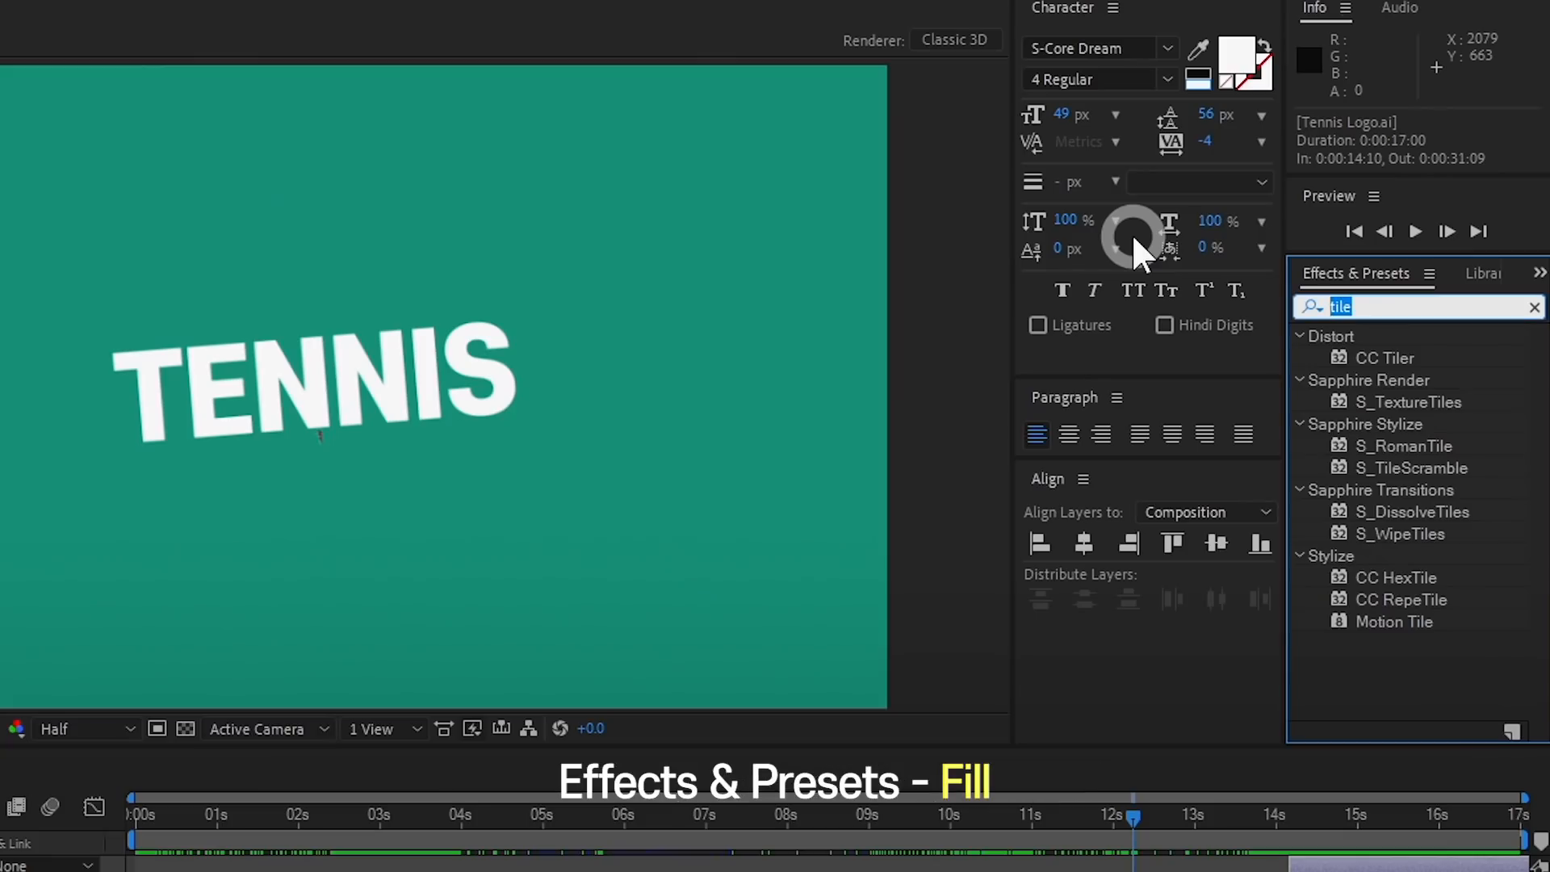
{"action": "type", "text": "fill"}
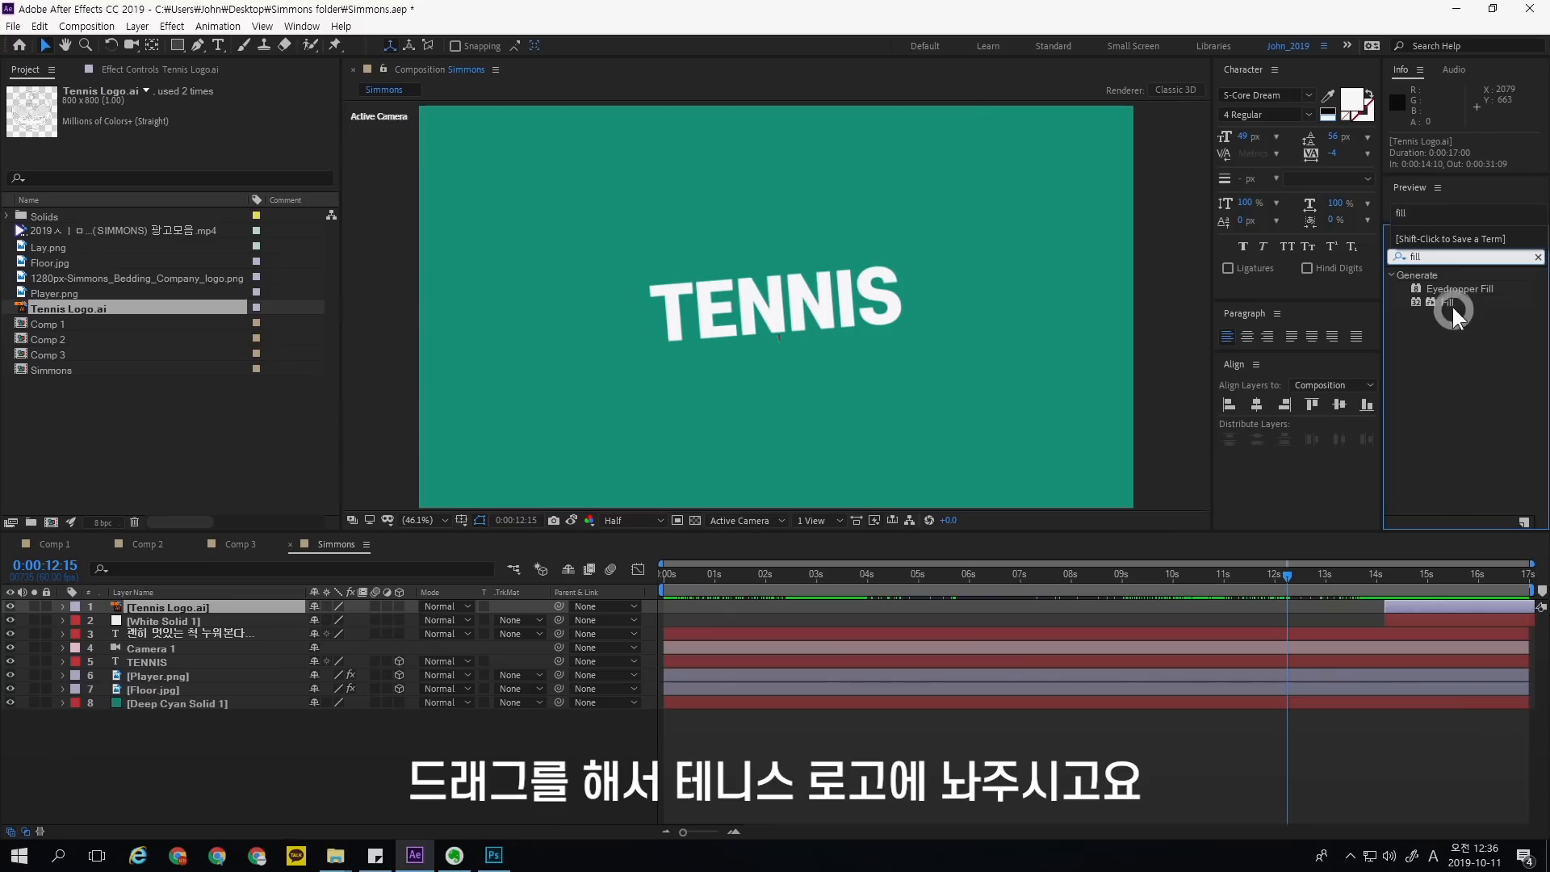
{"action": "left_click_drag", "start_coordinate": [1451, 303], "coordinate": [203, 608]}
{"action": "left_click", "coordinate": [218, 143]}
{"action": "left_click", "coordinate": [570, 333]}
{"action": "left_click_drag", "start_coordinate": [1327, 576], "coordinate": [1422, 575]}
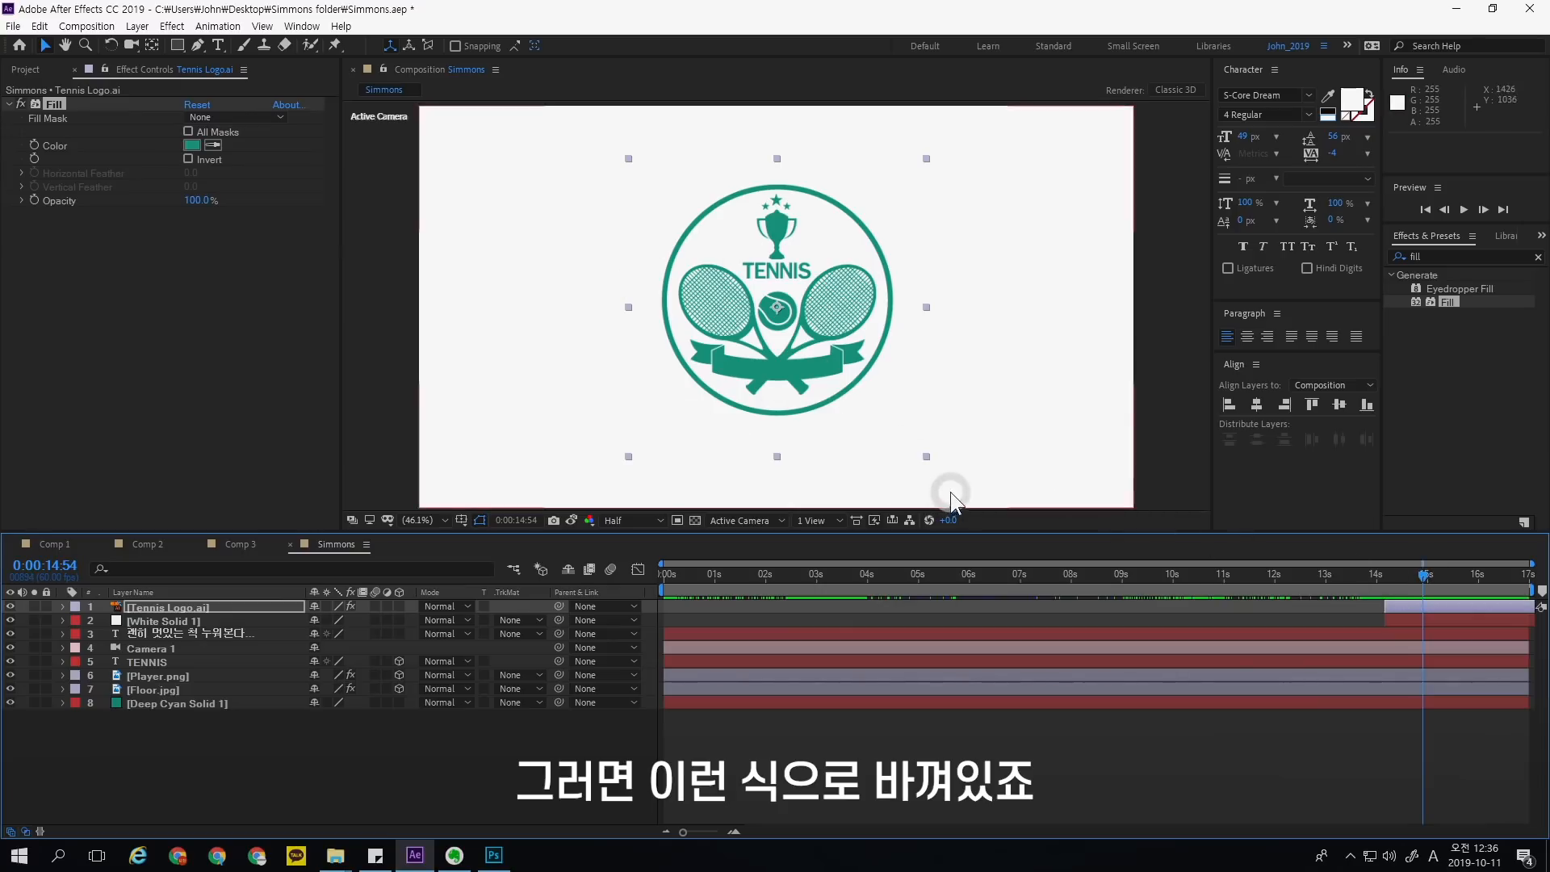
- Scale the Tennis Logo.ai layer to 48% and shift the logo slightly upward in the frame
{"action": "left_click", "coordinate": [281, 609]}
{"action": "key", "text": "s"}
{"action": "left_click_drag", "start_coordinate": [331, 621], "coordinate": [294, 620]}
{"action": "left_click_drag", "start_coordinate": [294, 621], "coordinate": [297, 621]}
{"action": "left_click_drag", "start_coordinate": [797, 283], "coordinate": [797, 274]}
- Create a new text layer reading "SINCE 1870"
{"action": "left_click", "coordinate": [596, 752]}
{"action": "key", "text": "ctrl+t"}
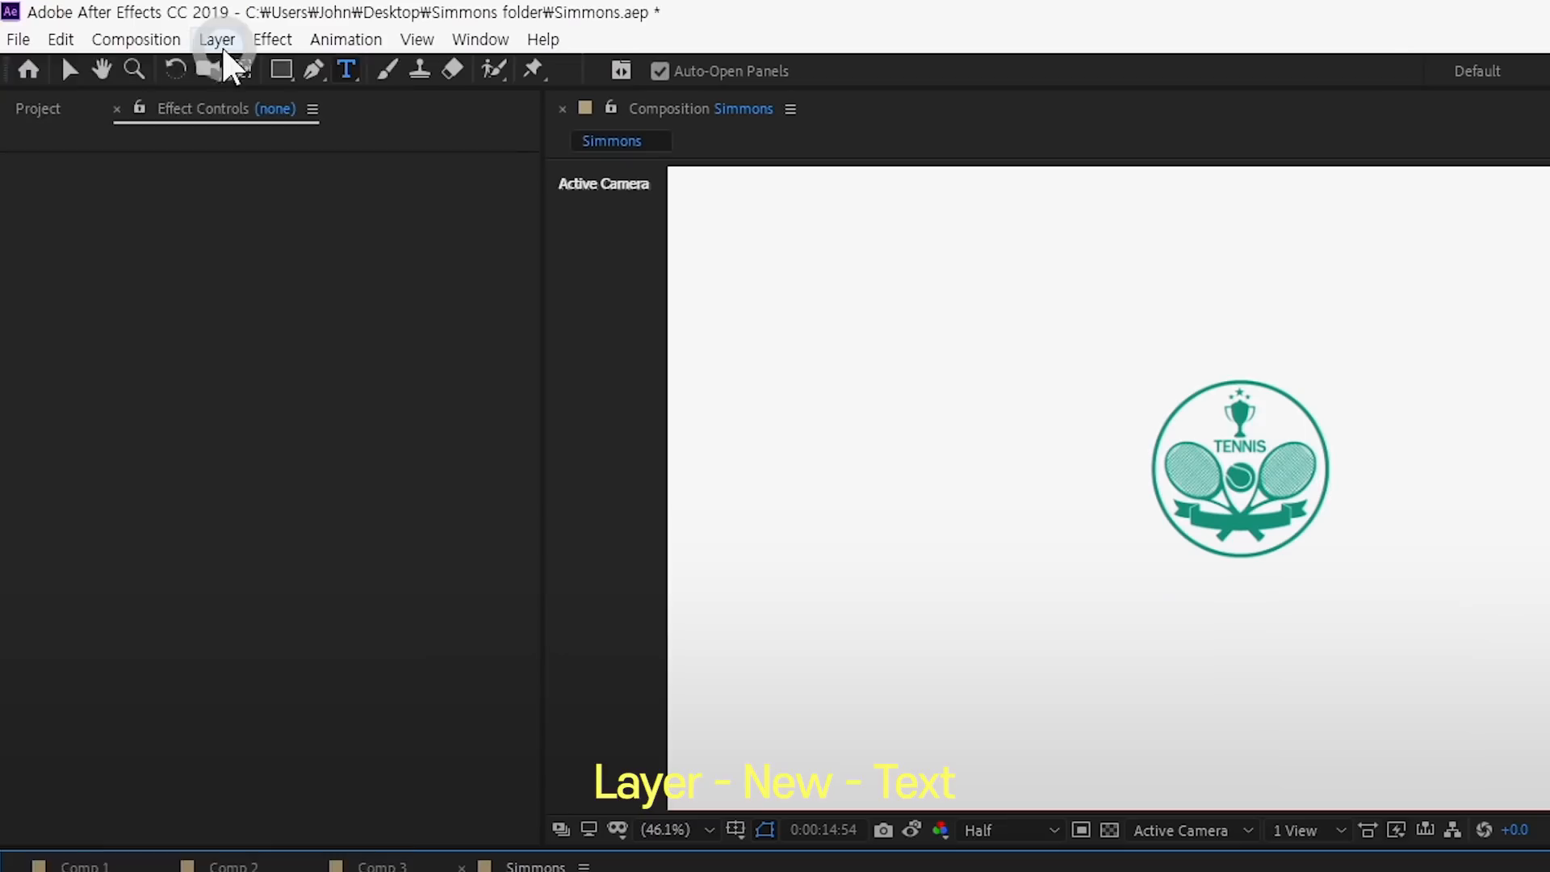
{"action": "left_click", "coordinate": [138, 26]}
{"action": "mouse_move", "coordinate": [250, 70]}
{"action": "left_click", "coordinate": [482, 70]}
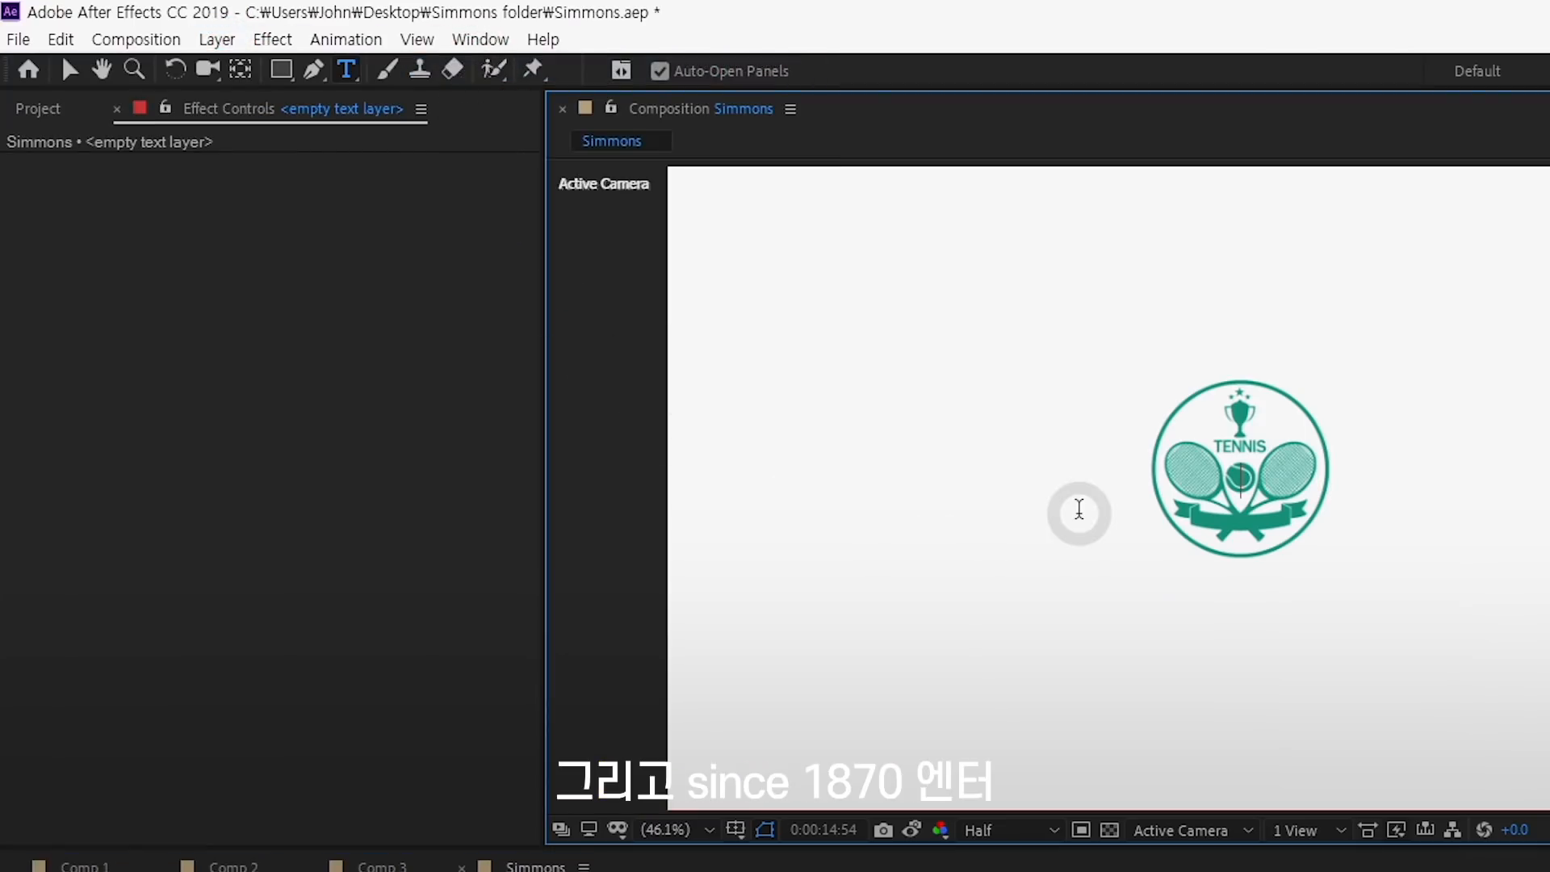
{"action": "type", "text": "SINCE 18"}
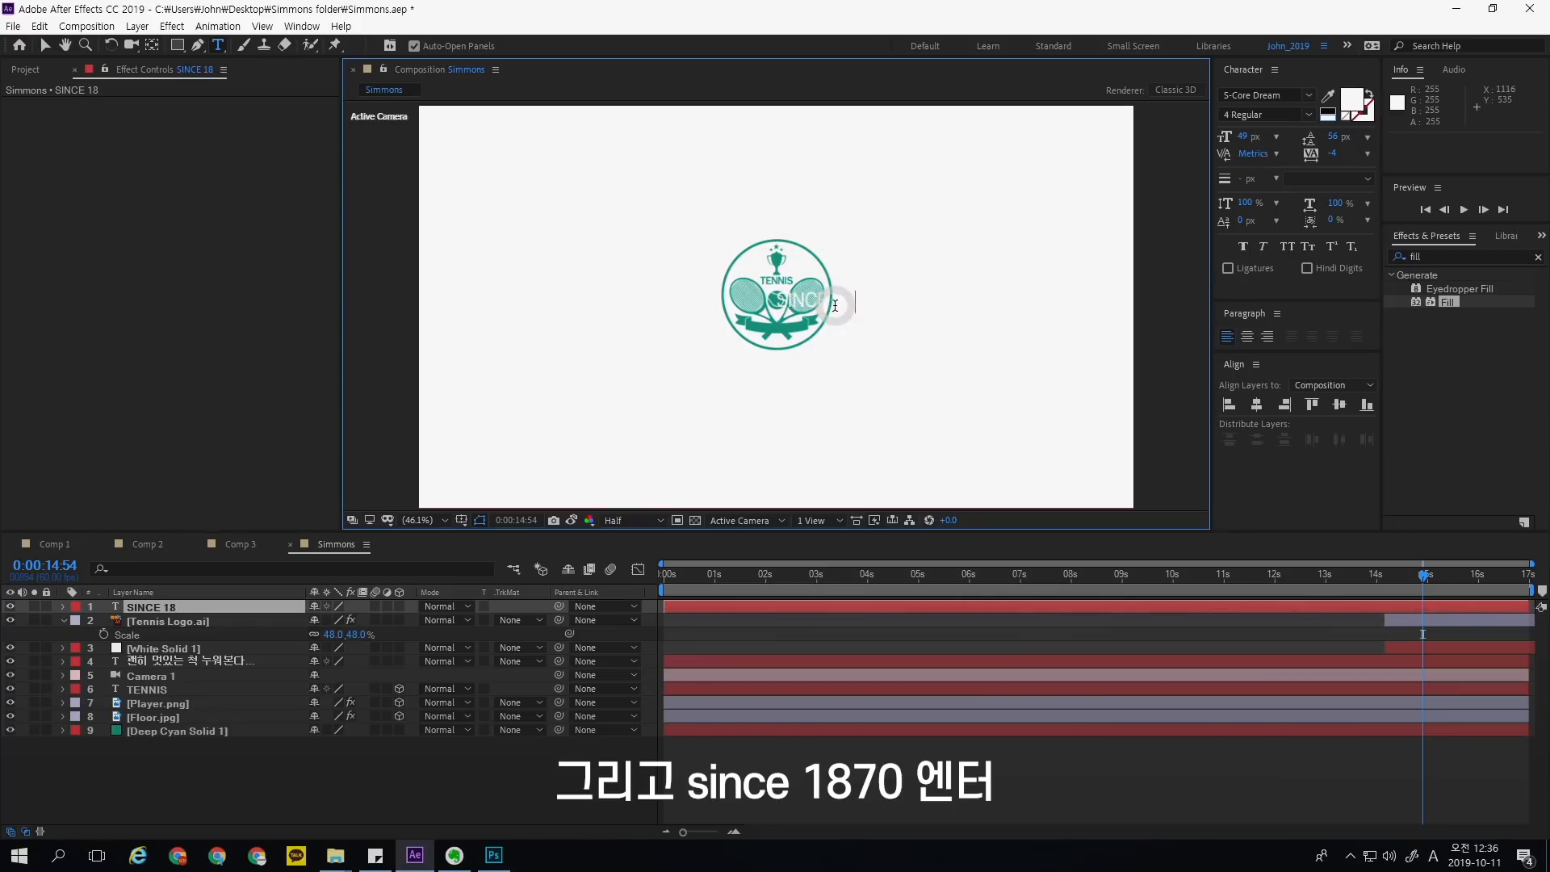
{"action": "type", "text": "70"}
{"action": "key", "text": "KP_Enter"}
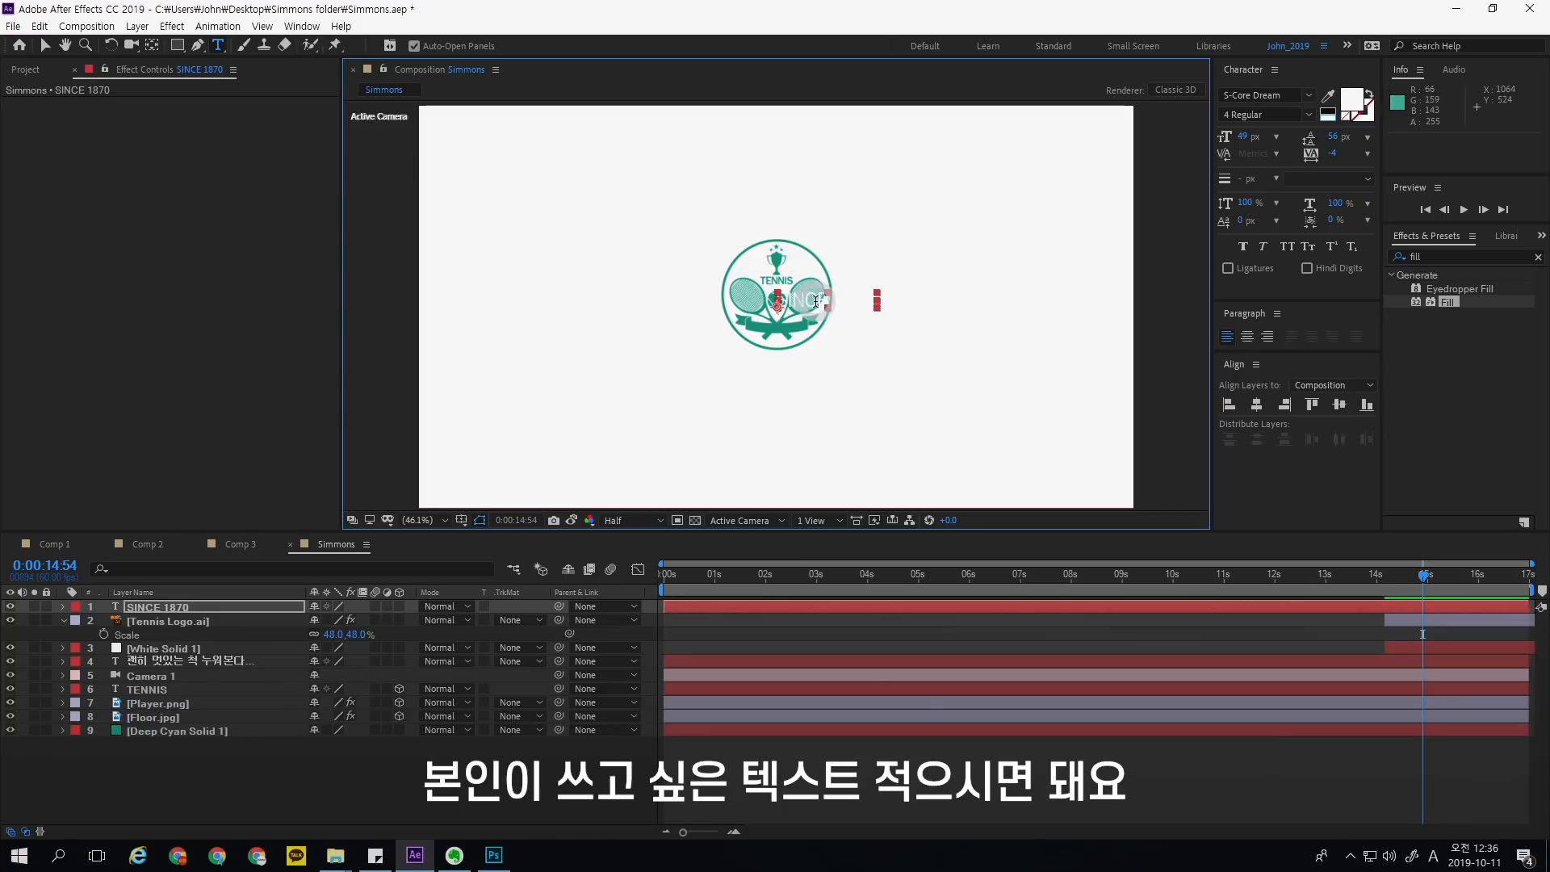
- Color the SINCE 1870 text with the green sampled from the logo, and center its paragraph alignment and horizontal position
{"action": "left_click", "coordinate": [1328, 96]}
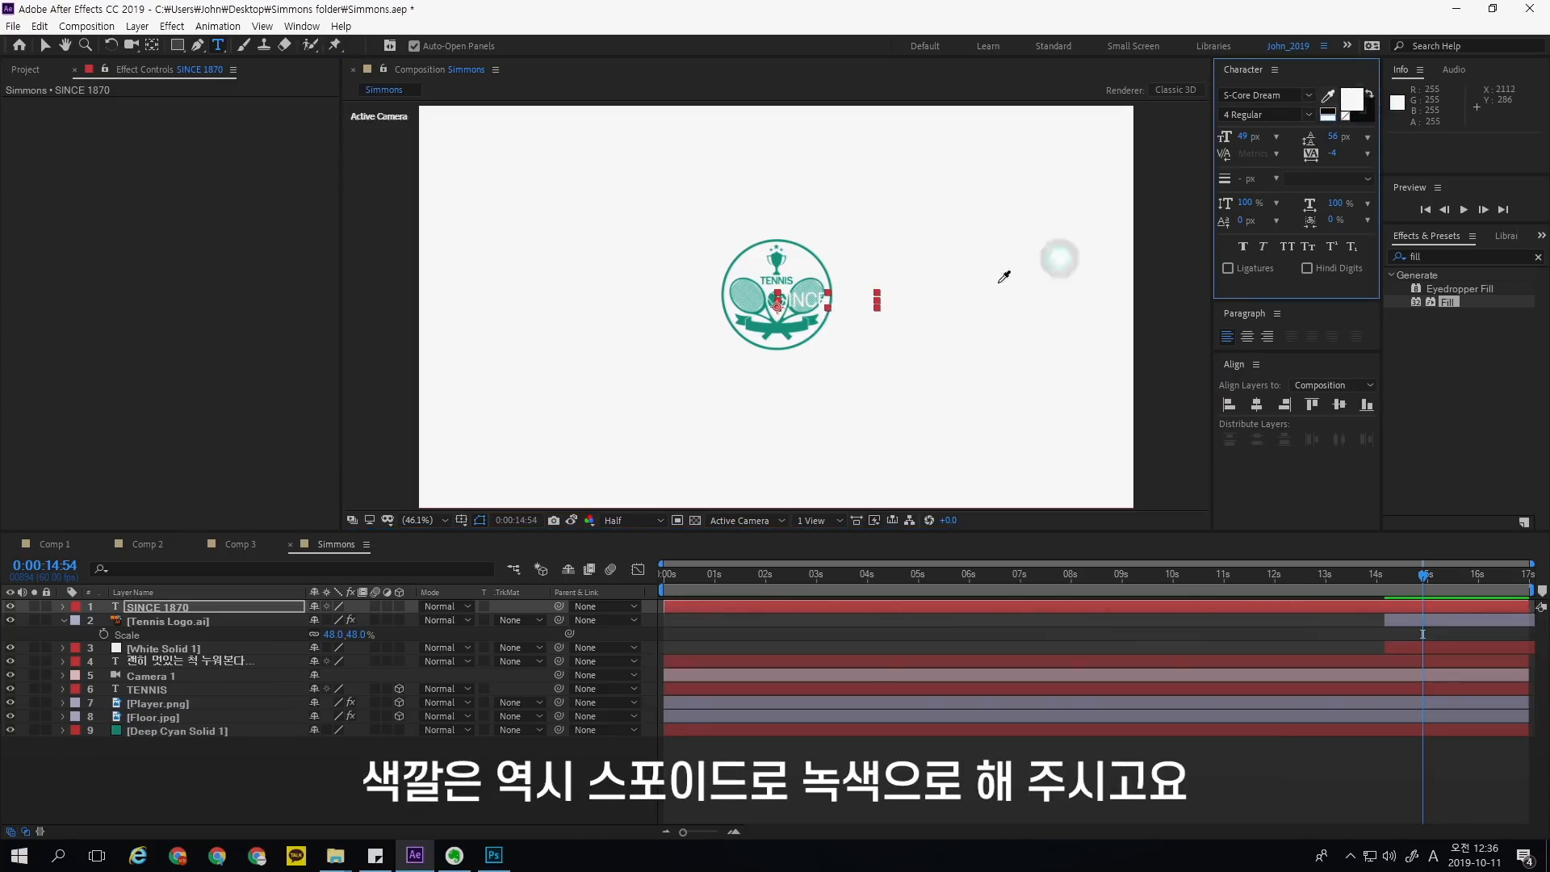
{"action": "left_click", "coordinate": [807, 326]}
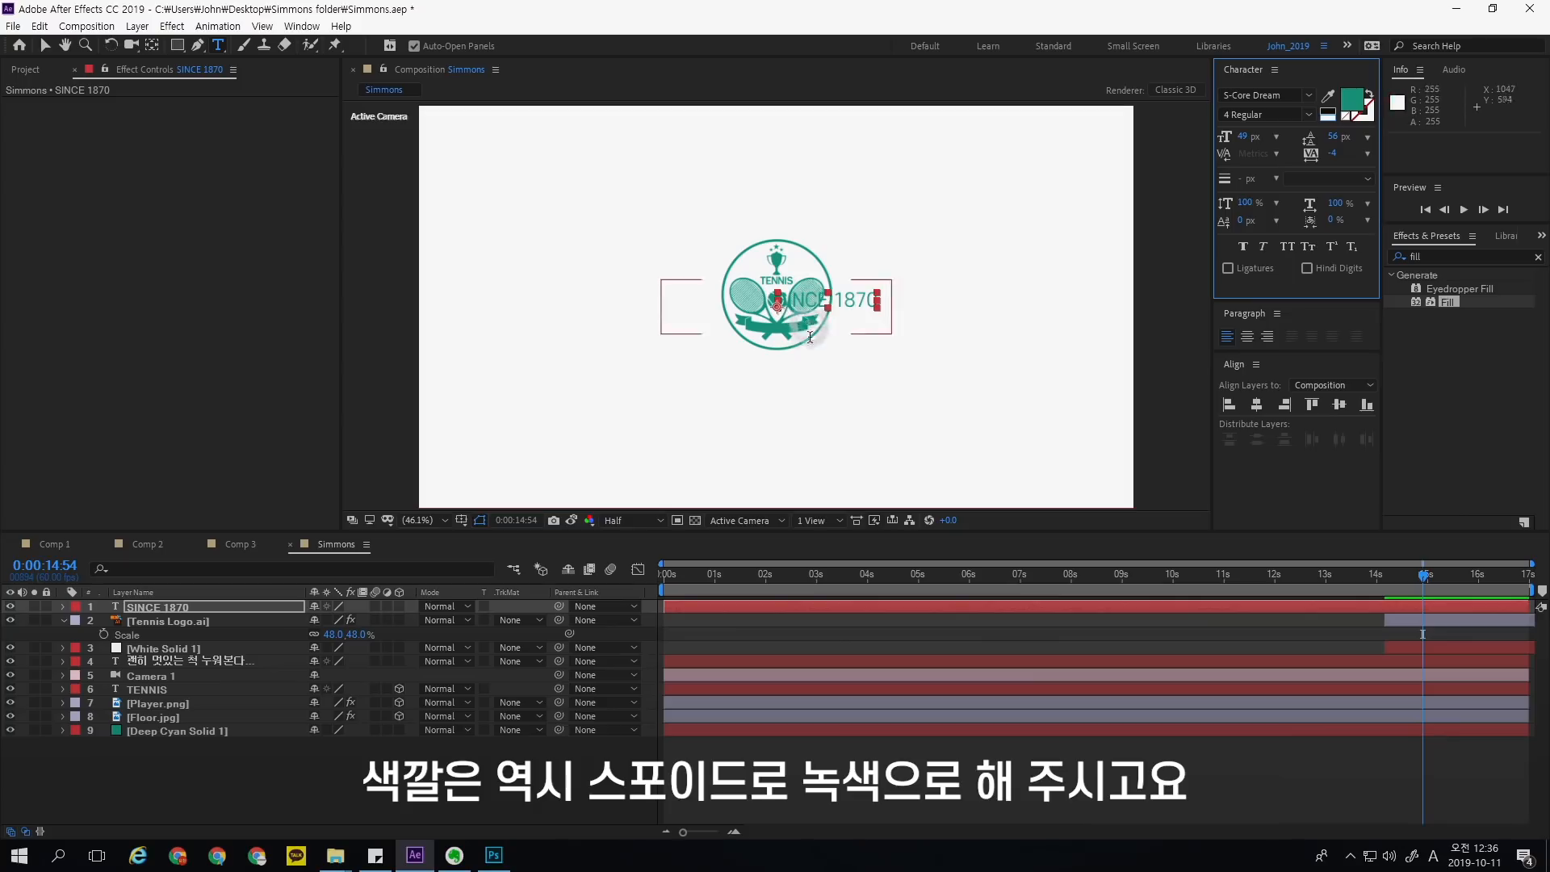
{"action": "left_click", "coordinate": [1247, 337]}
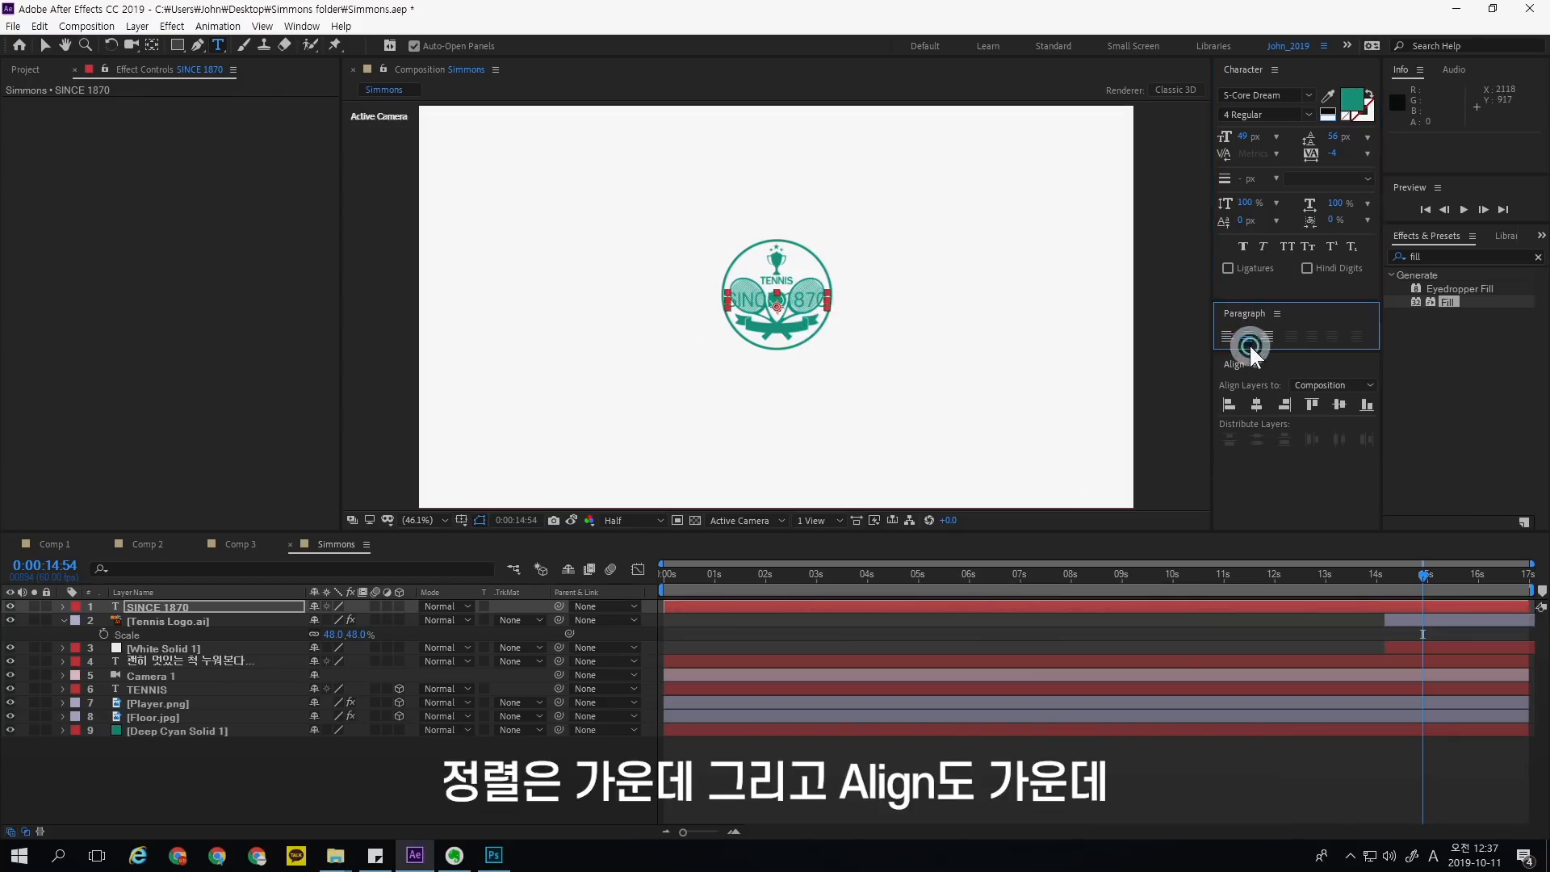
{"action": "left_click", "coordinate": [1260, 415]}
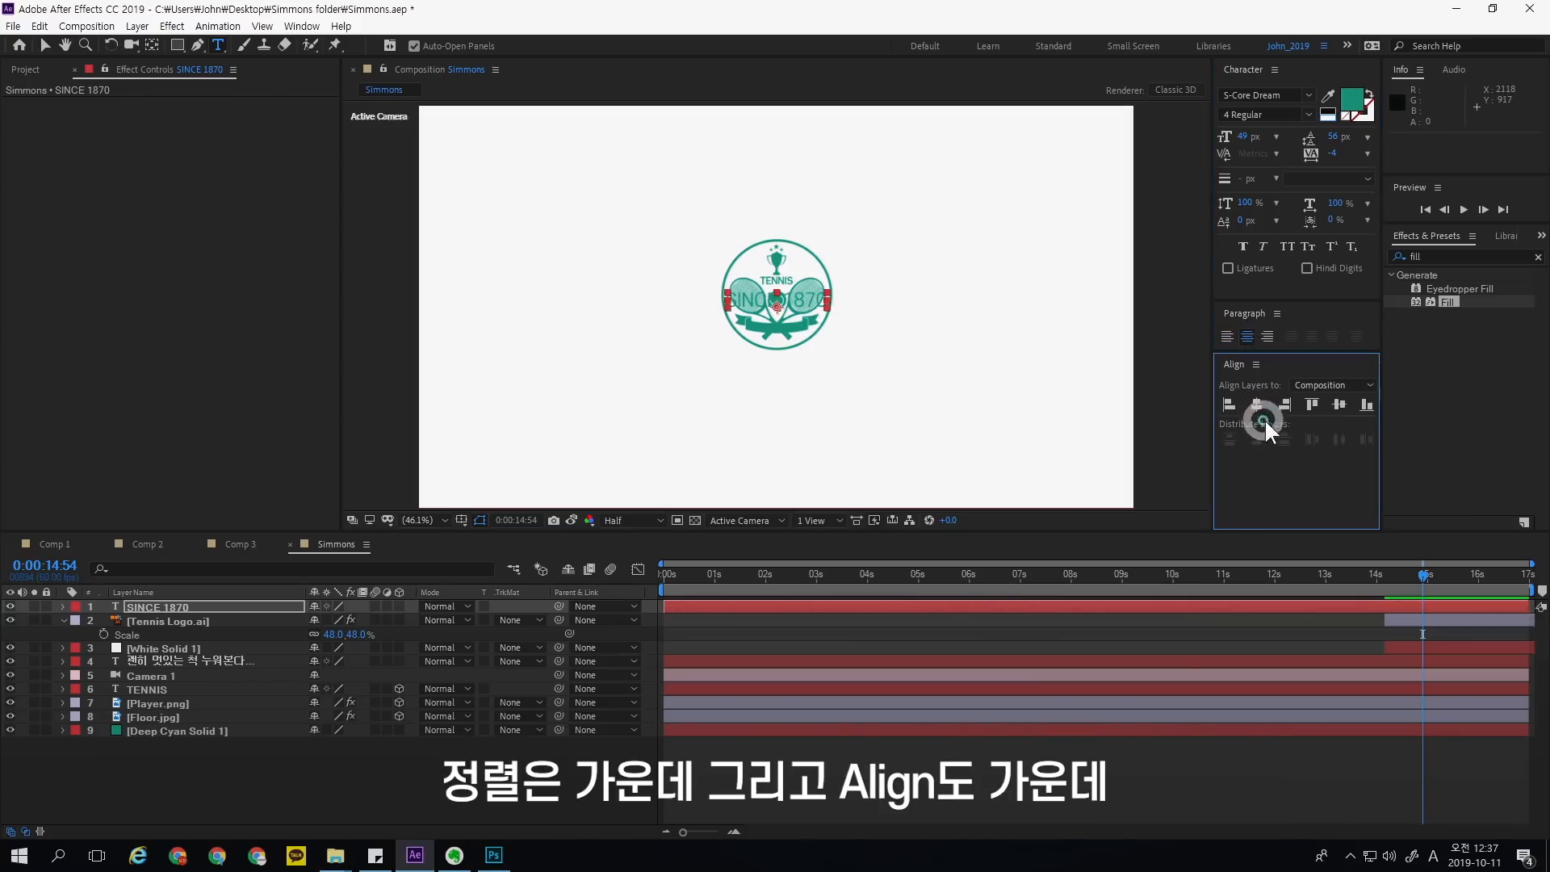
- Move the SINCE 1870 text just below the logo, to about 959.9, 713.5, with a 28 px font size and 21 tracking
{"action": "left_click", "coordinate": [44, 47]}
{"action": "left_click_drag", "start_coordinate": [807, 302], "coordinate": [816, 372]}
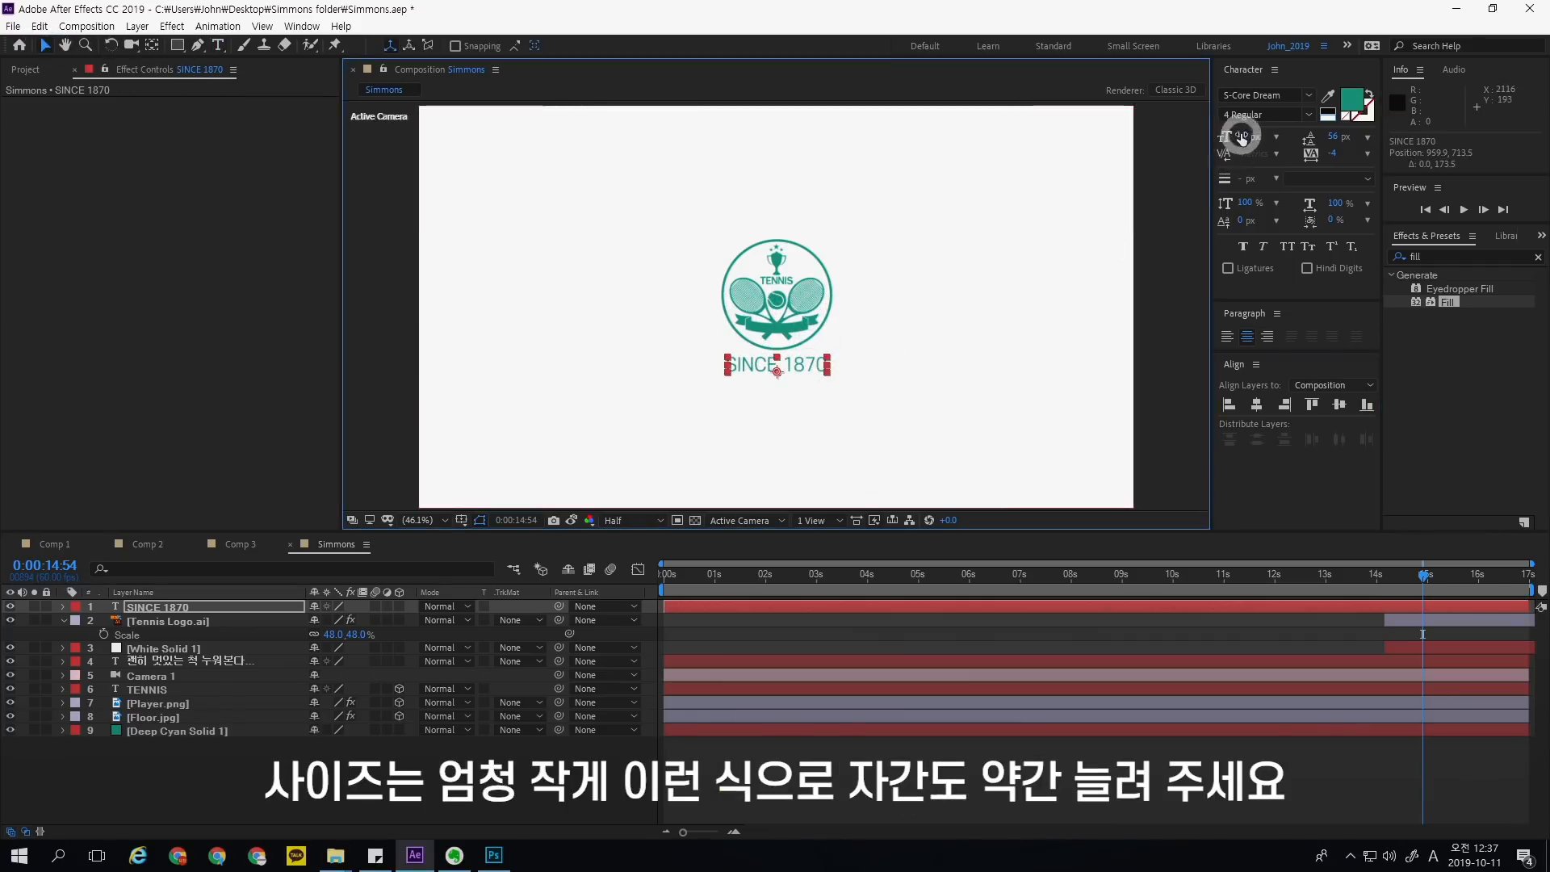
{"action": "left_click_drag", "start_coordinate": [1241, 136], "coordinate": [1222, 177]}
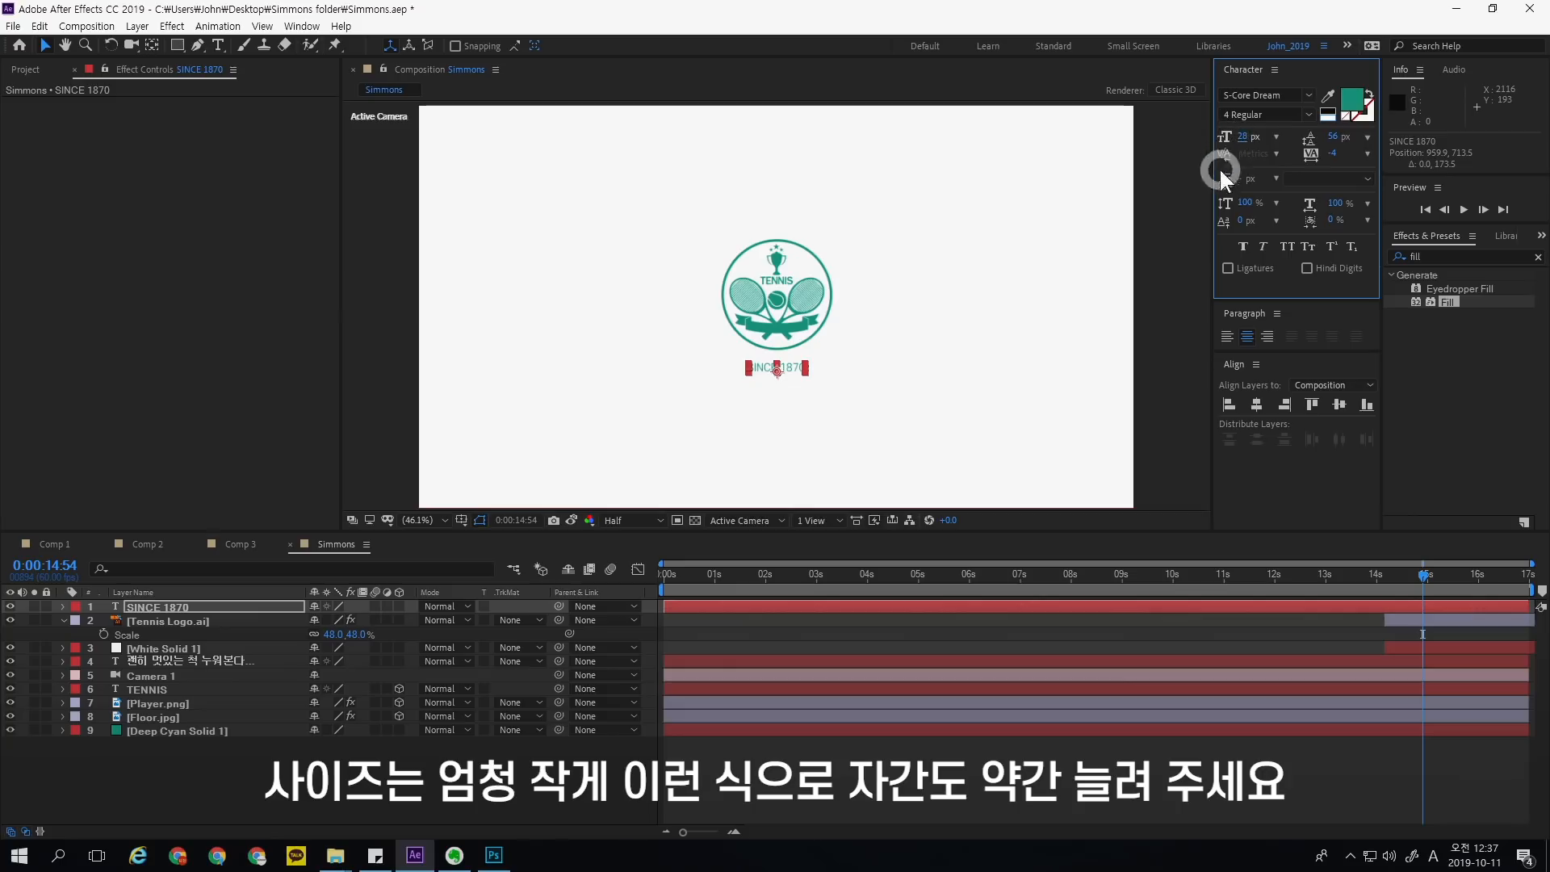
{"action": "left_click_drag", "start_coordinate": [1330, 152], "coordinate": [1355, 152]}
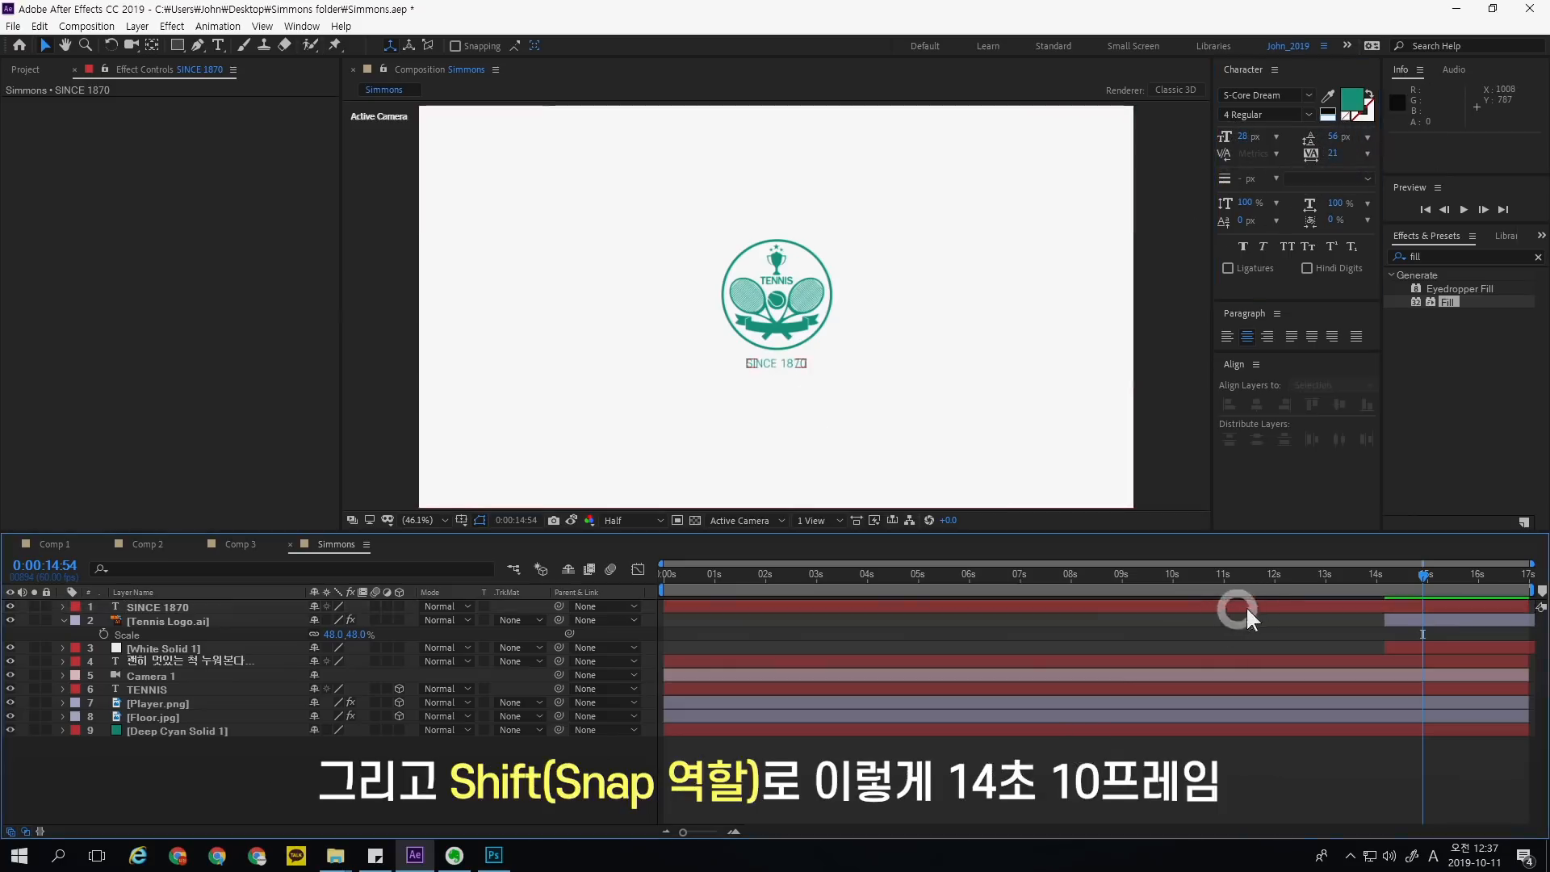
- Make the SINCE 1870 text layer start at 0:00:14:10, in line with the logo layer
{"action": "left_click", "coordinate": [1244, 605]}
{"action": "left_click_drag", "start_coordinate": [1416, 574], "coordinate": [1385, 610]}
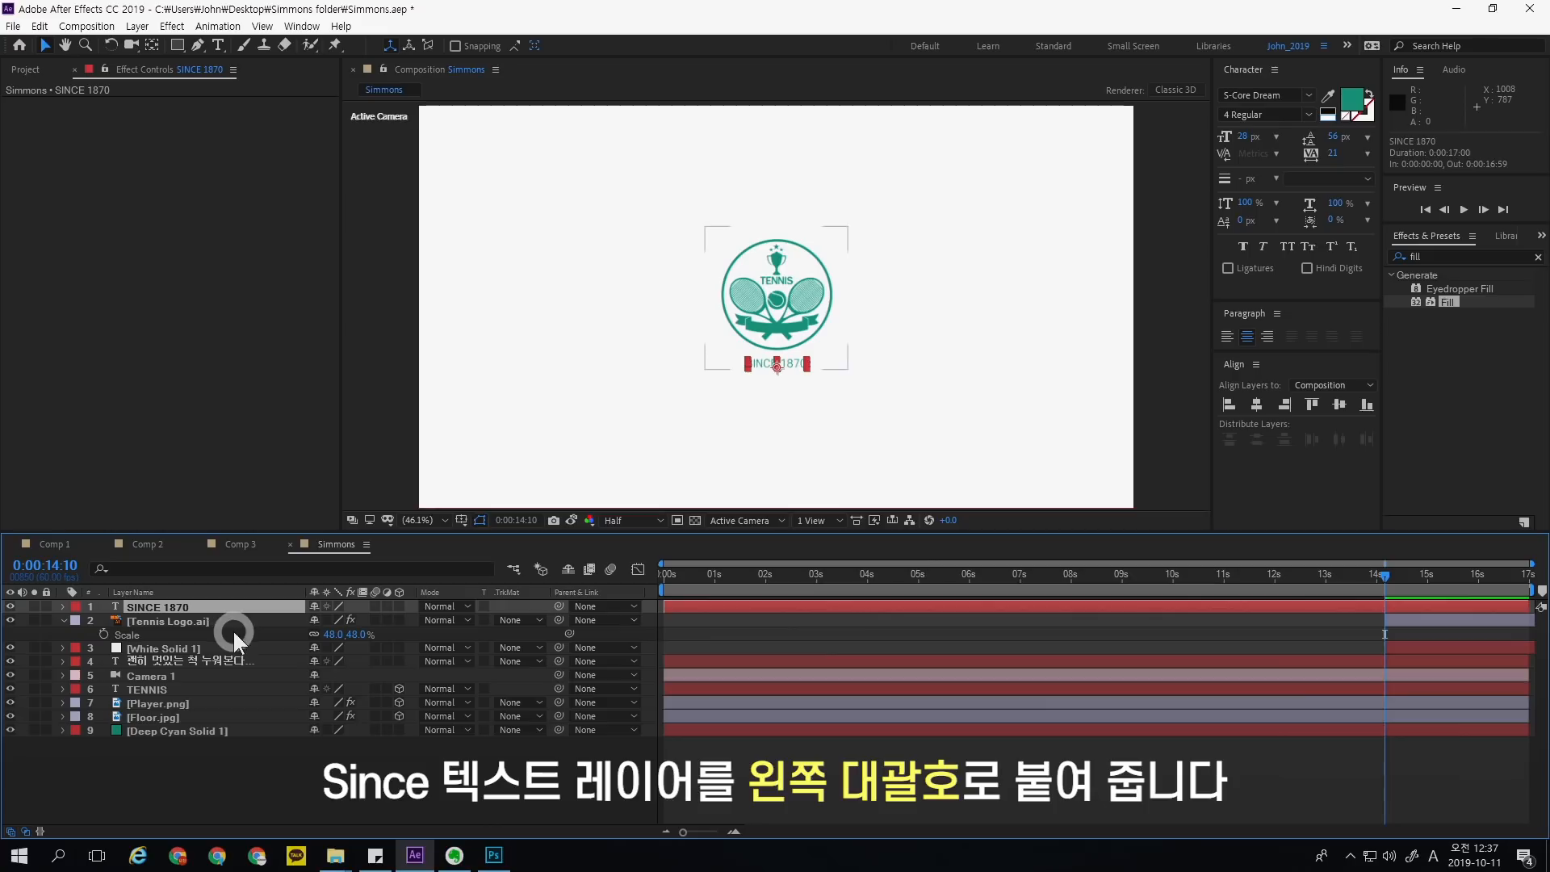
{"action": "key", "text": "alt+bracketleft"}
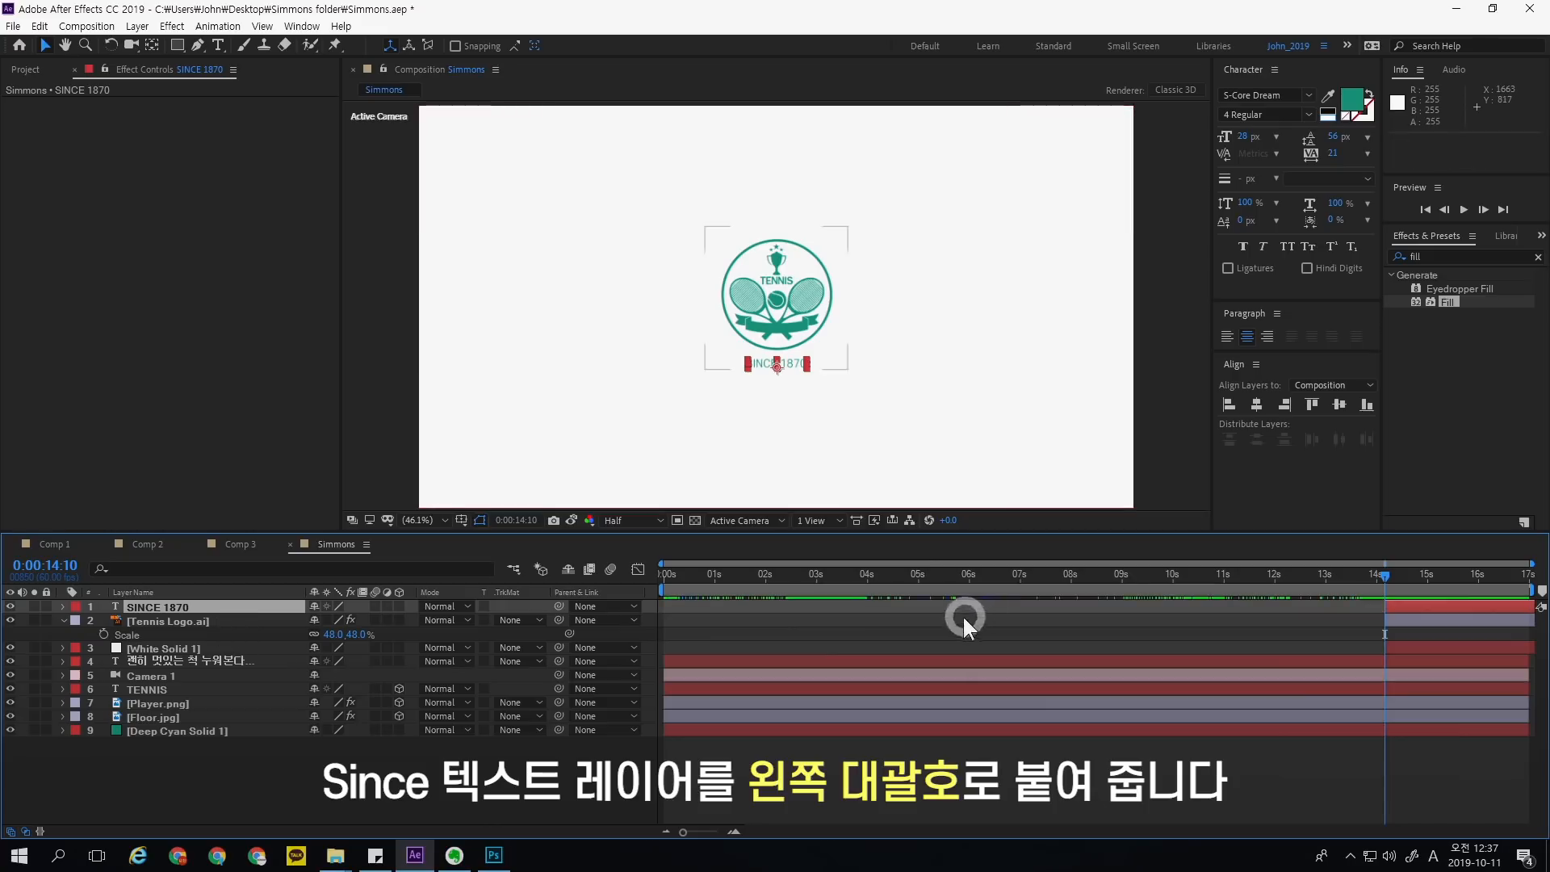
- Save the project and clear the selection in the project's footage list
{"action": "left_click", "coordinate": [25, 70]}
{"action": "key", "text": "ctrl+s"}
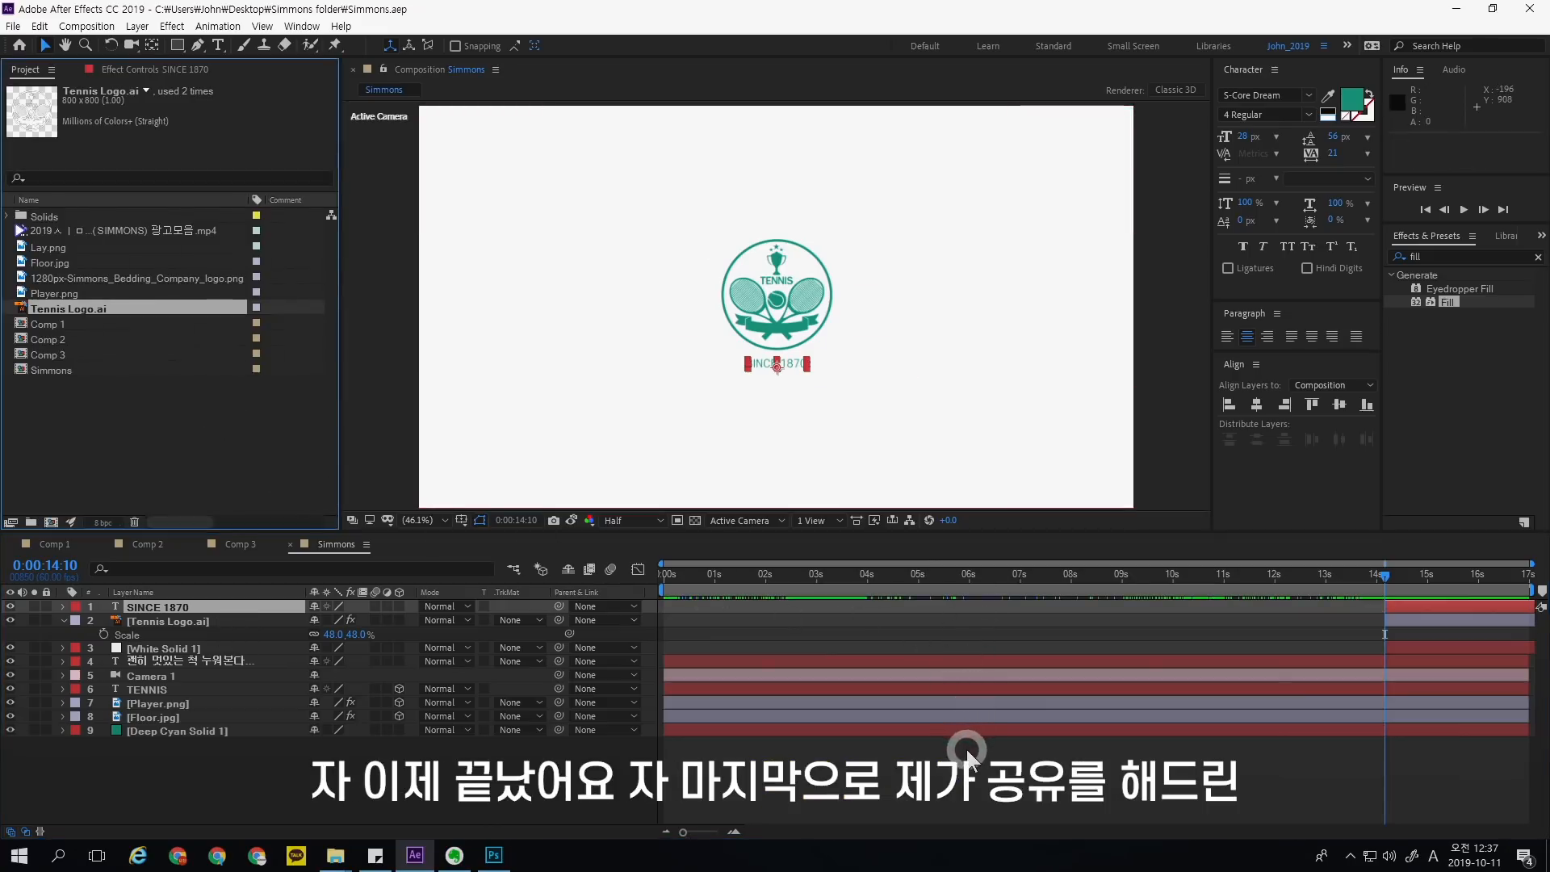
{"action": "left_click", "coordinate": [136, 409]}
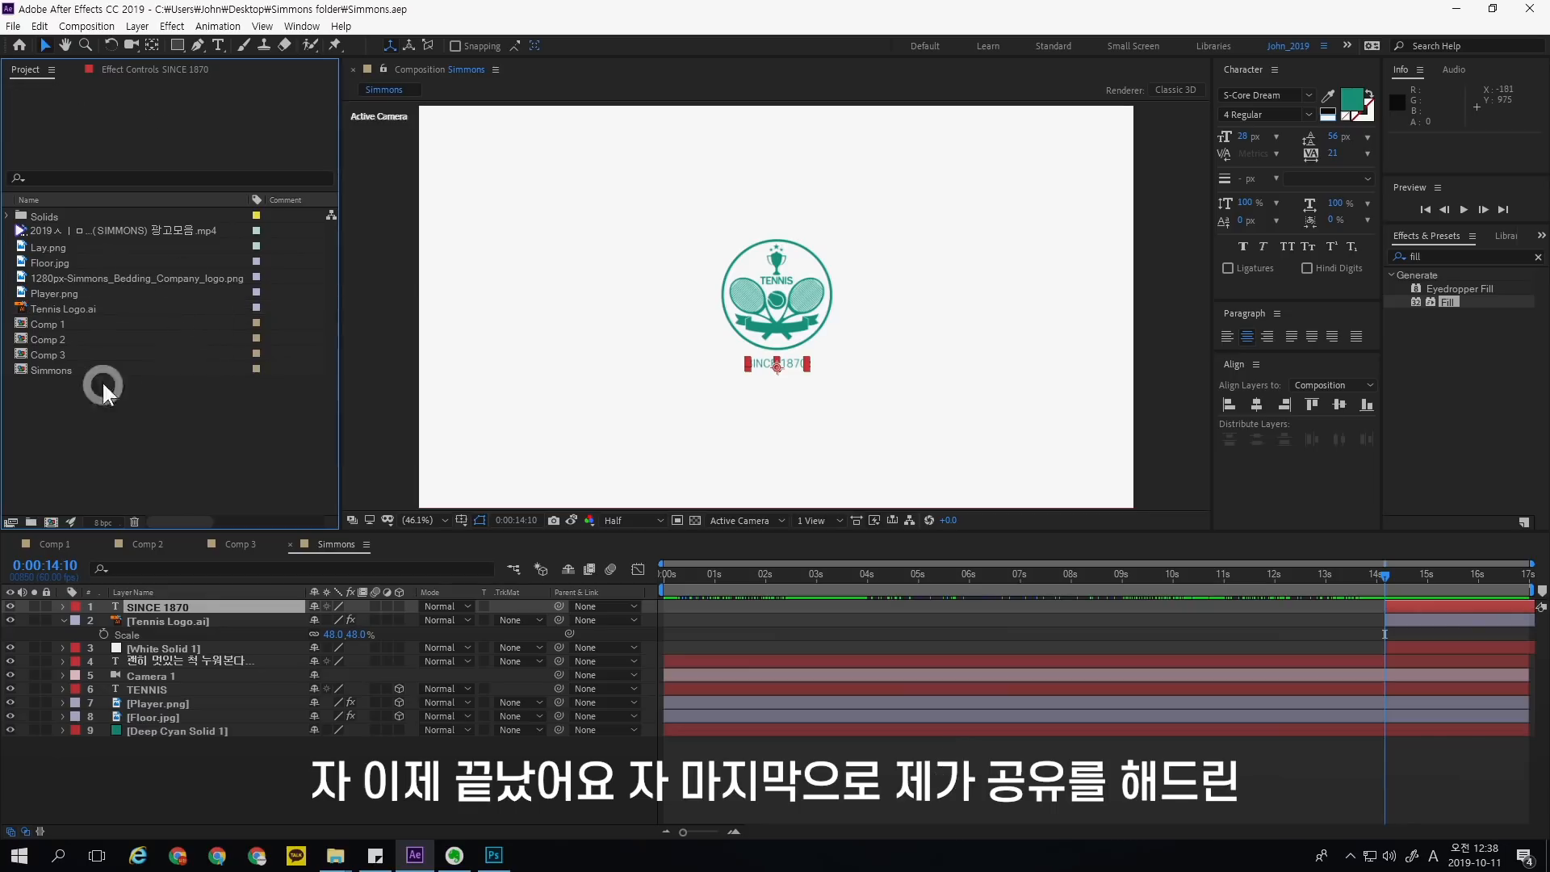